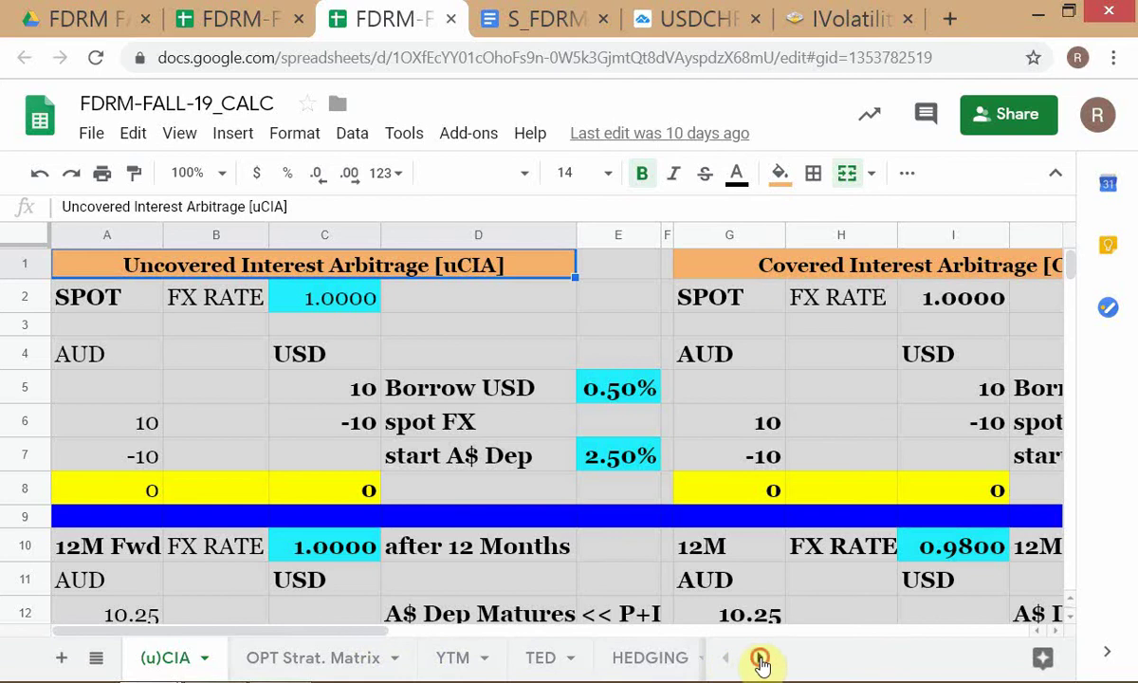
- Look through the workbook's sheet names up to the last sheet, Copy of POSY SIZE
click(758, 657)
click(759, 657)
click(758, 657)
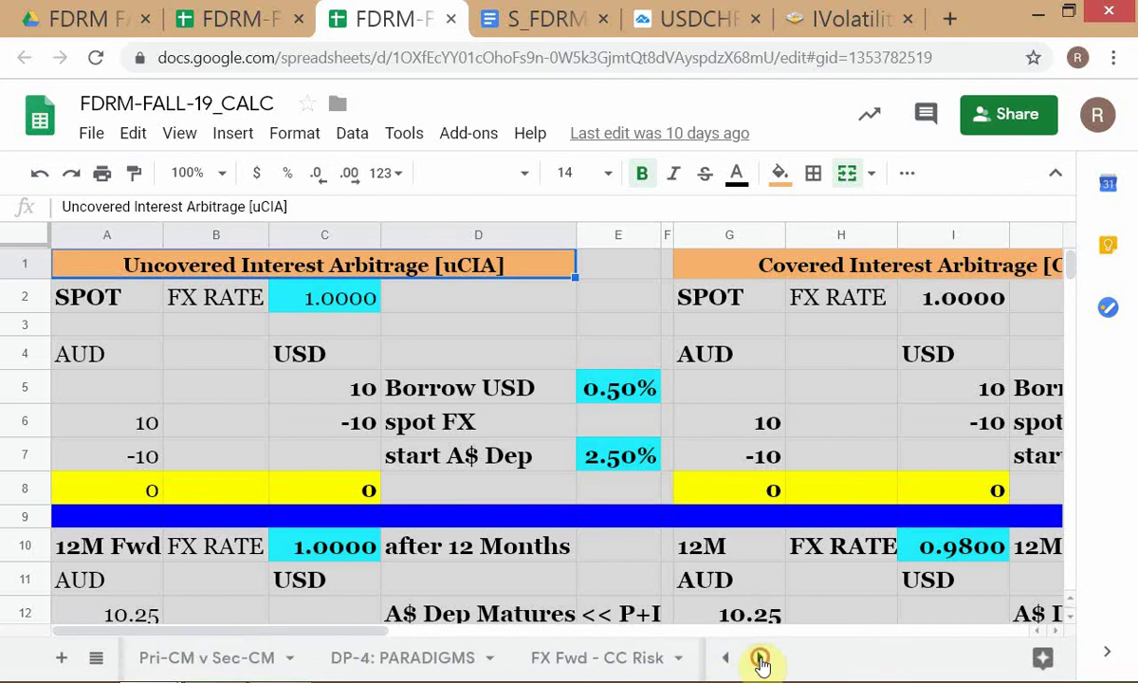
click(759, 659)
click(759, 659)
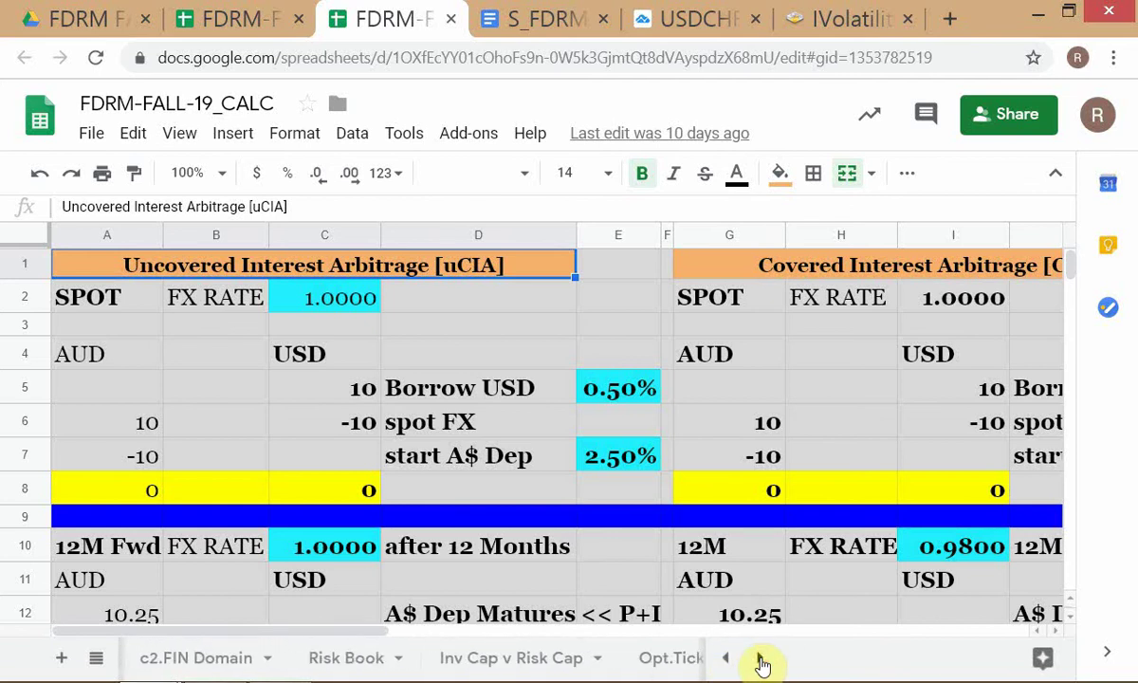
click(759, 658)
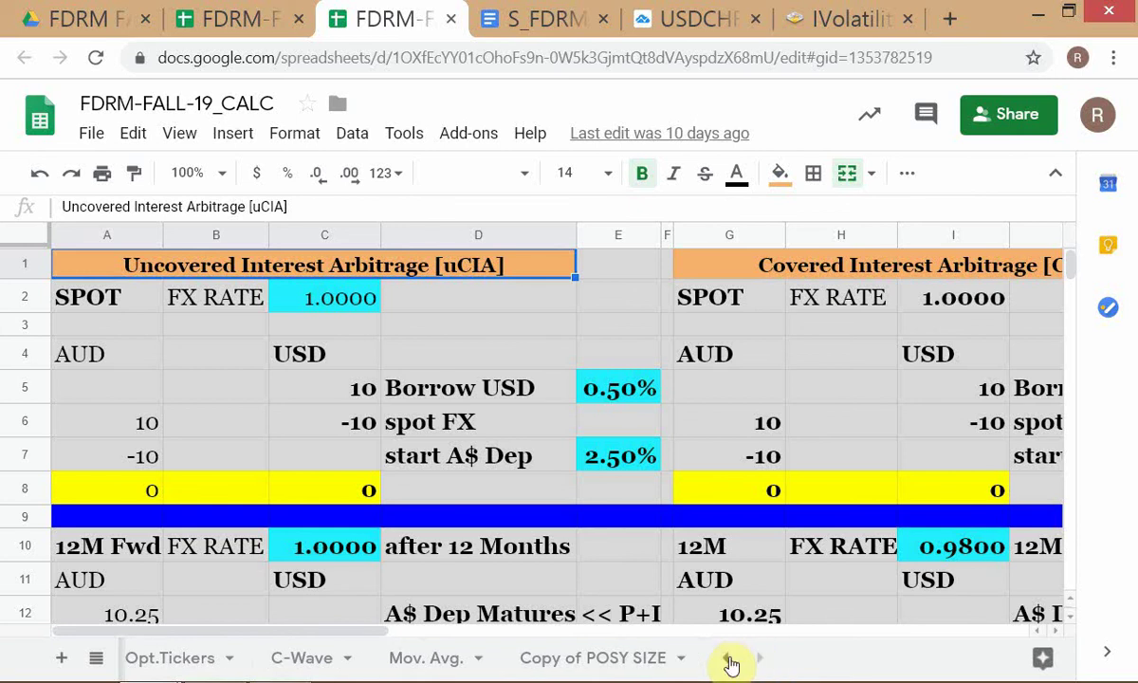
- Go back through the sheet names toward the beginning and open the CAP Markets sheet
click(727, 659)
click(728, 660)
click(729, 659)
click(728, 659)
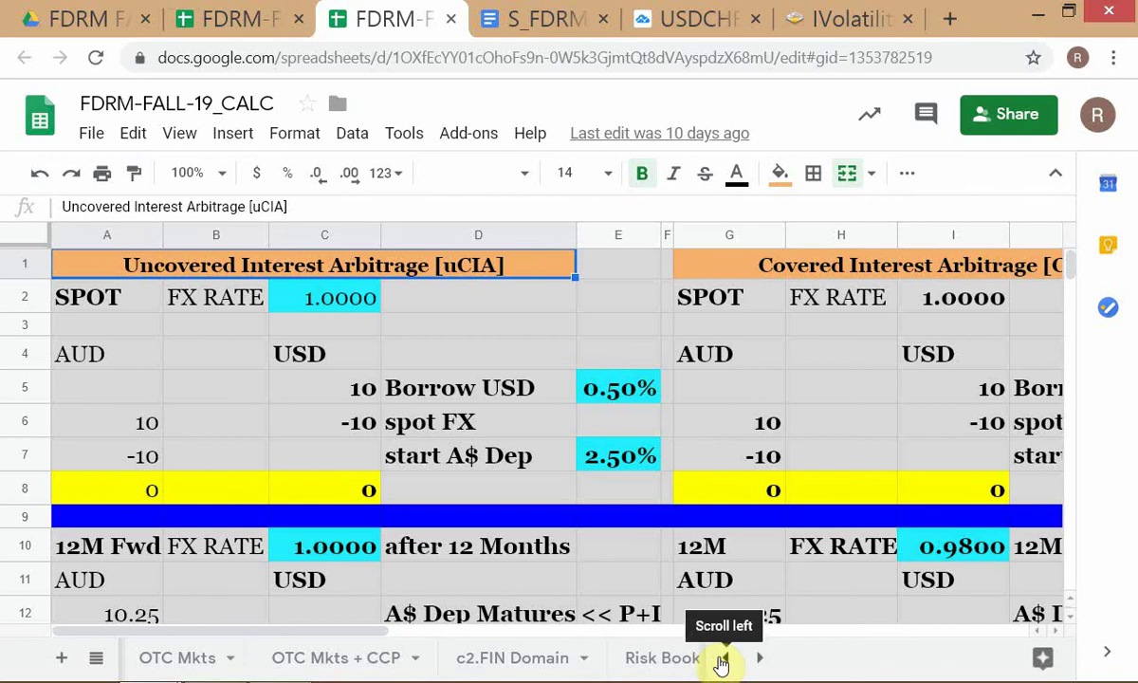
click(728, 659)
click(728, 659)
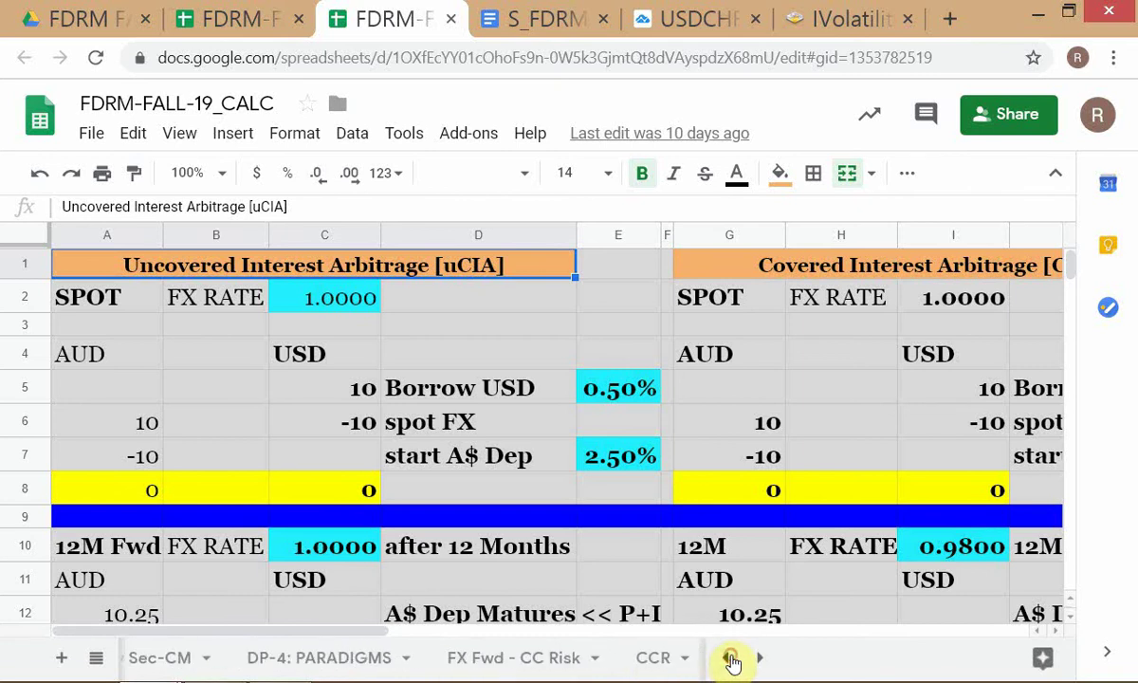
click(729, 659)
click(728, 659)
click(728, 659)
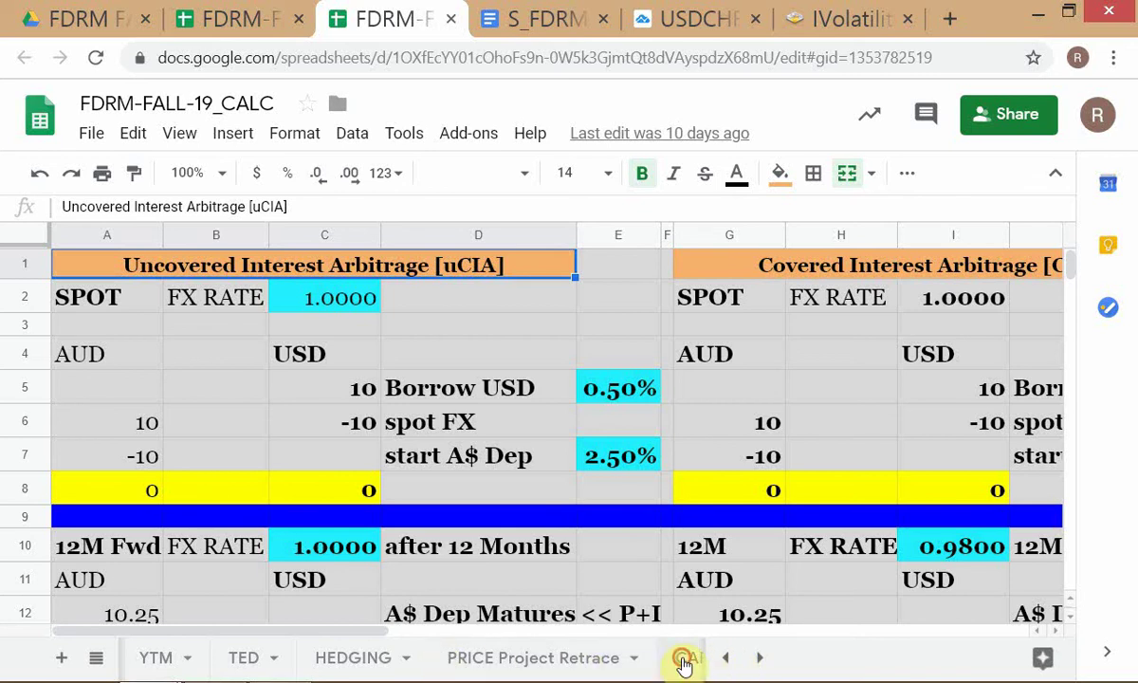
click(683, 662)
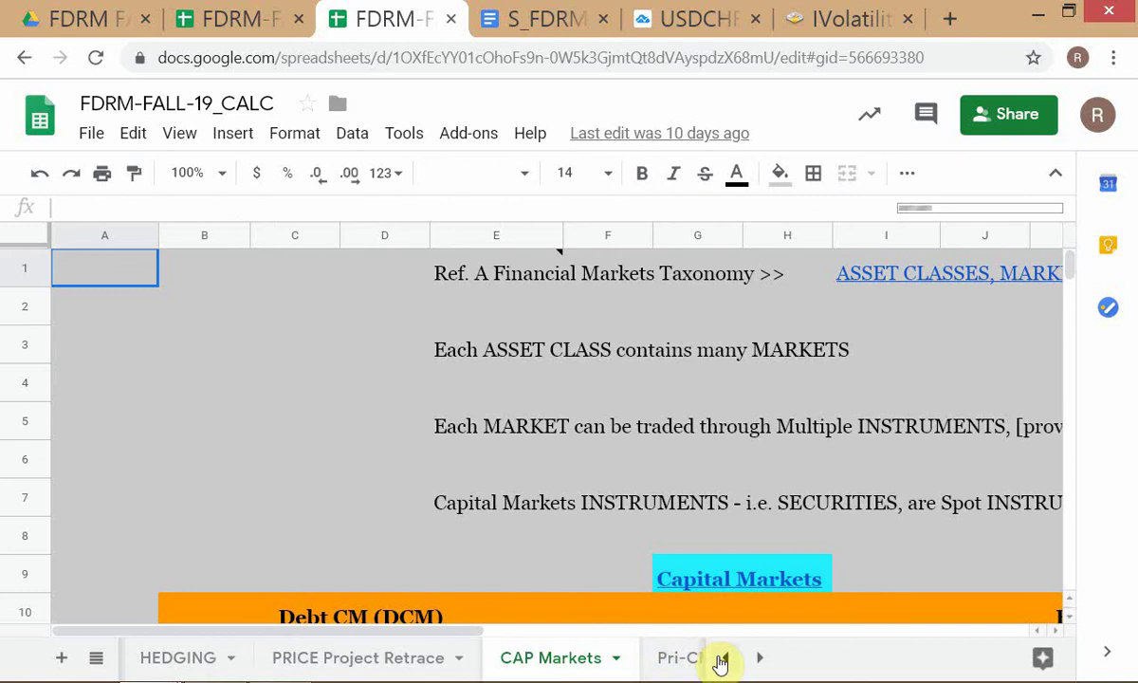
- Look through the sheet names from (u)CIA to Inv Cap v Risk Cap and open the Risk Book sheet
click(721, 661)
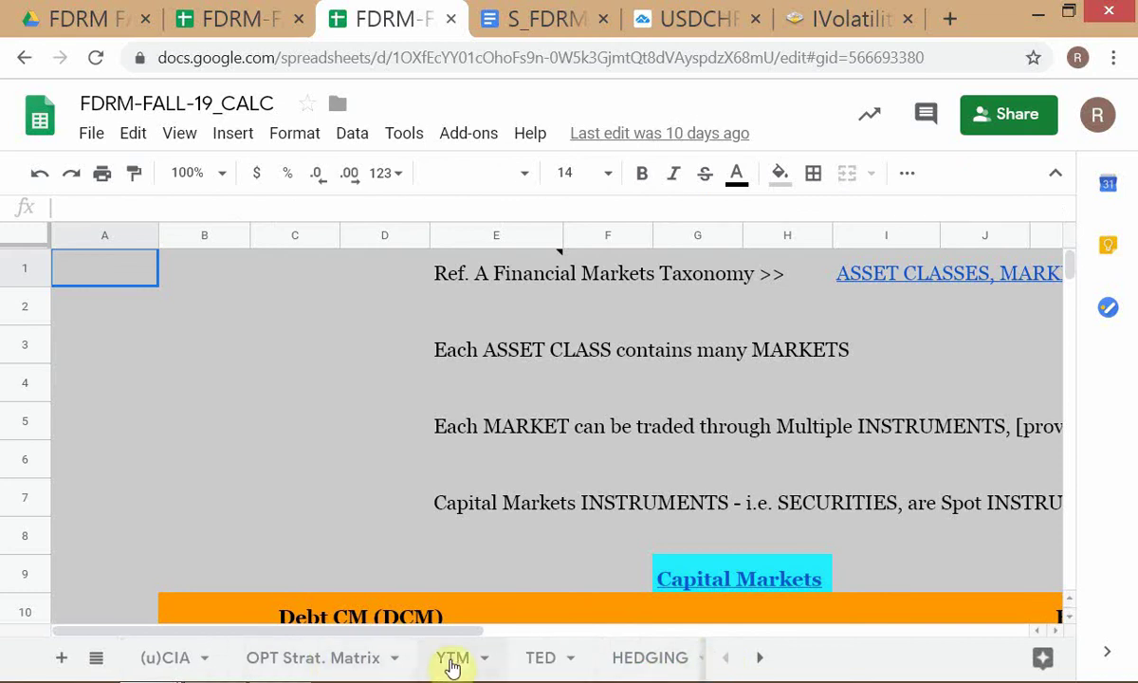
click(759, 657)
click(758, 657)
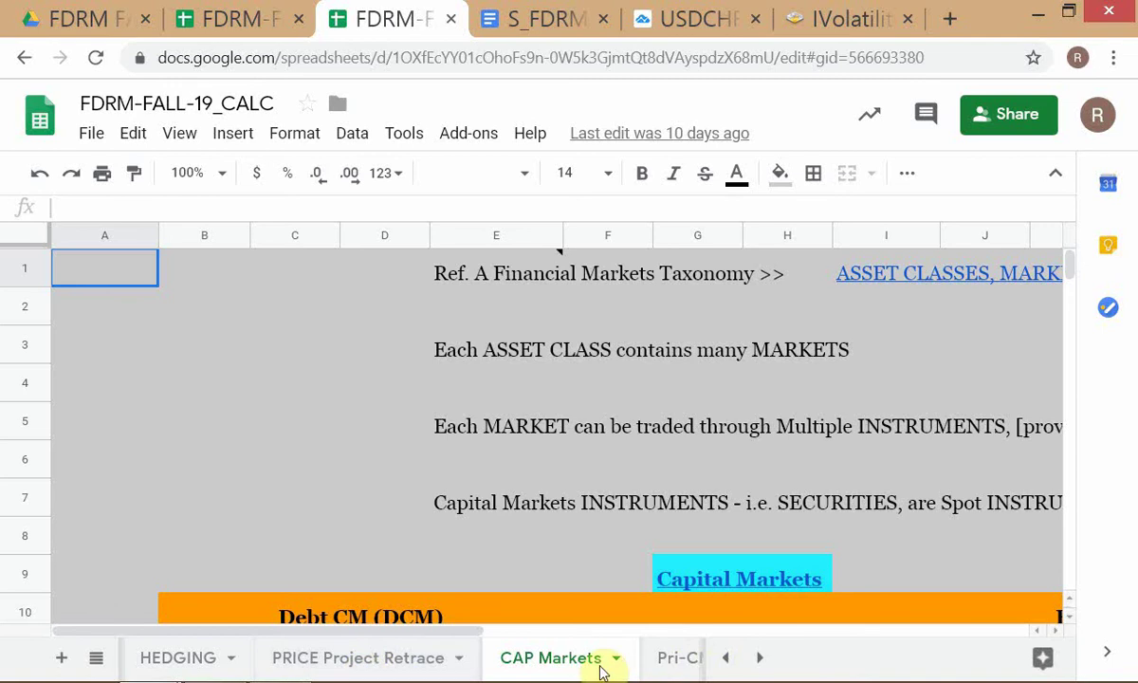
click(763, 659)
click(765, 658)
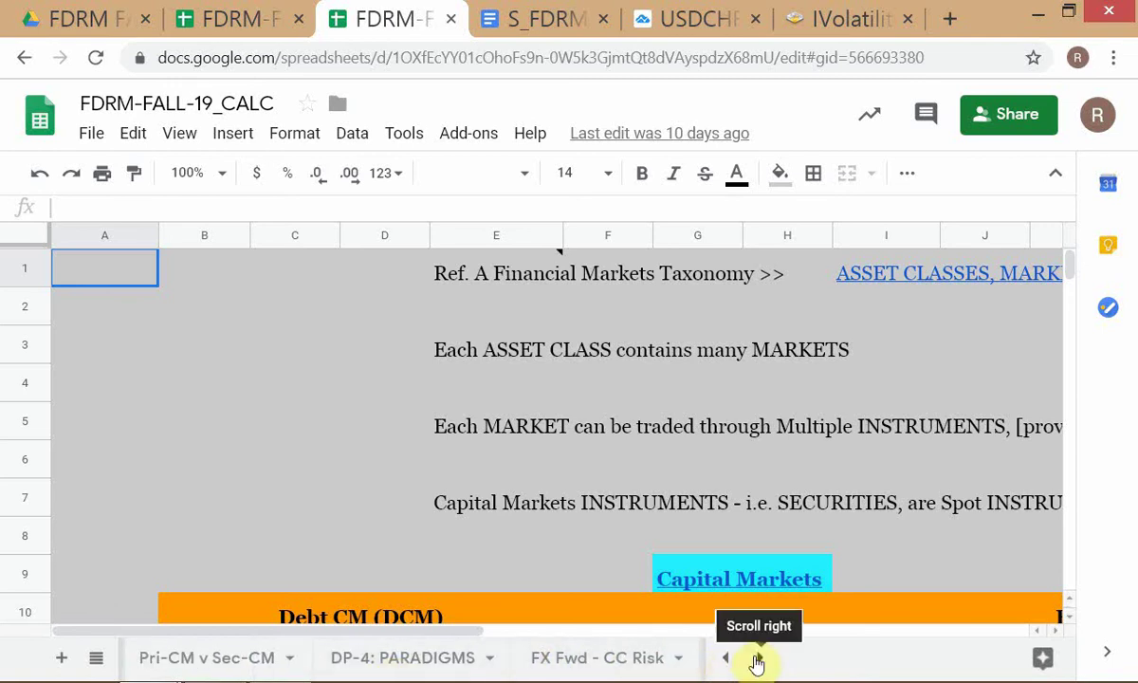
click(728, 657)
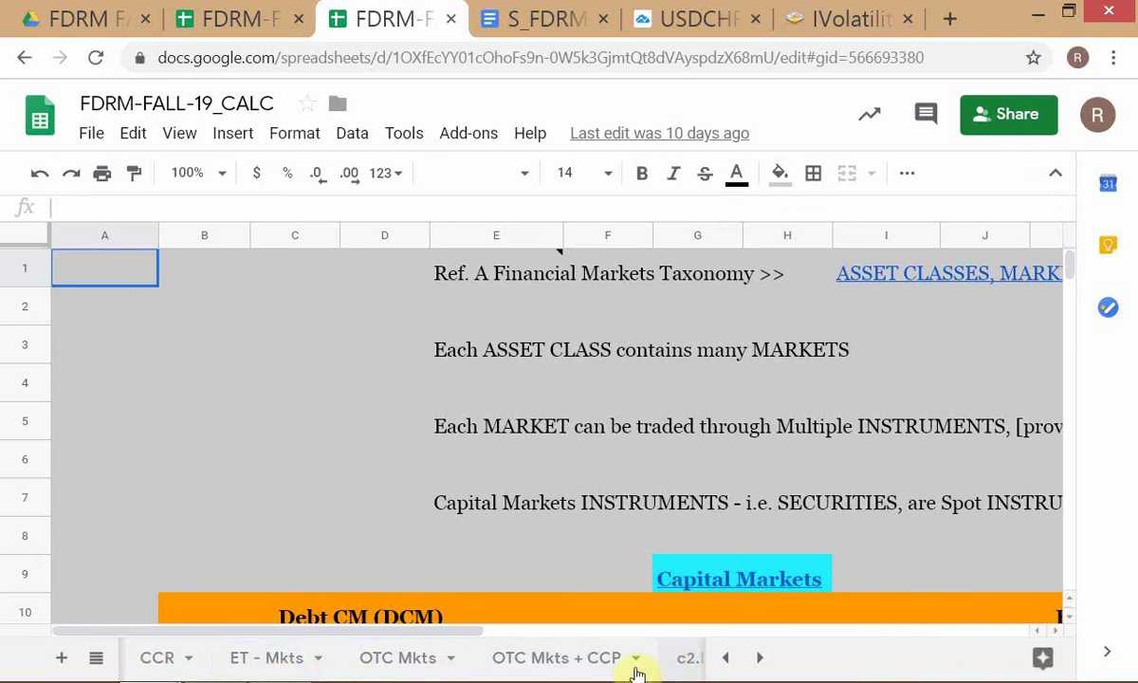
click(761, 659)
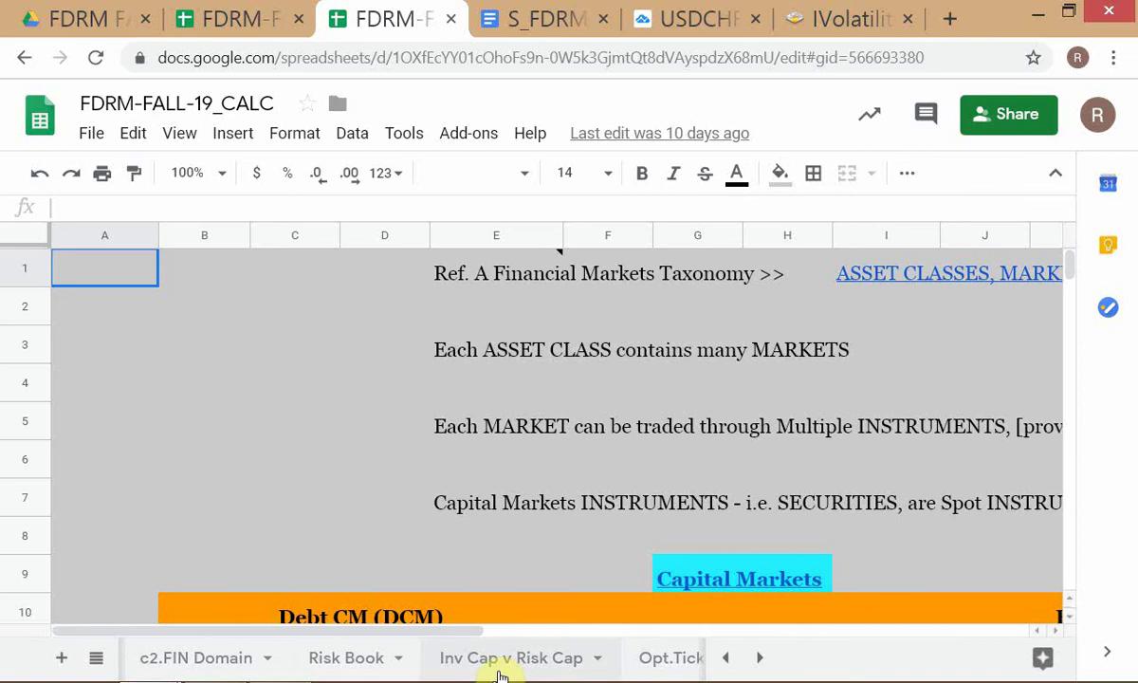
click(347, 660)
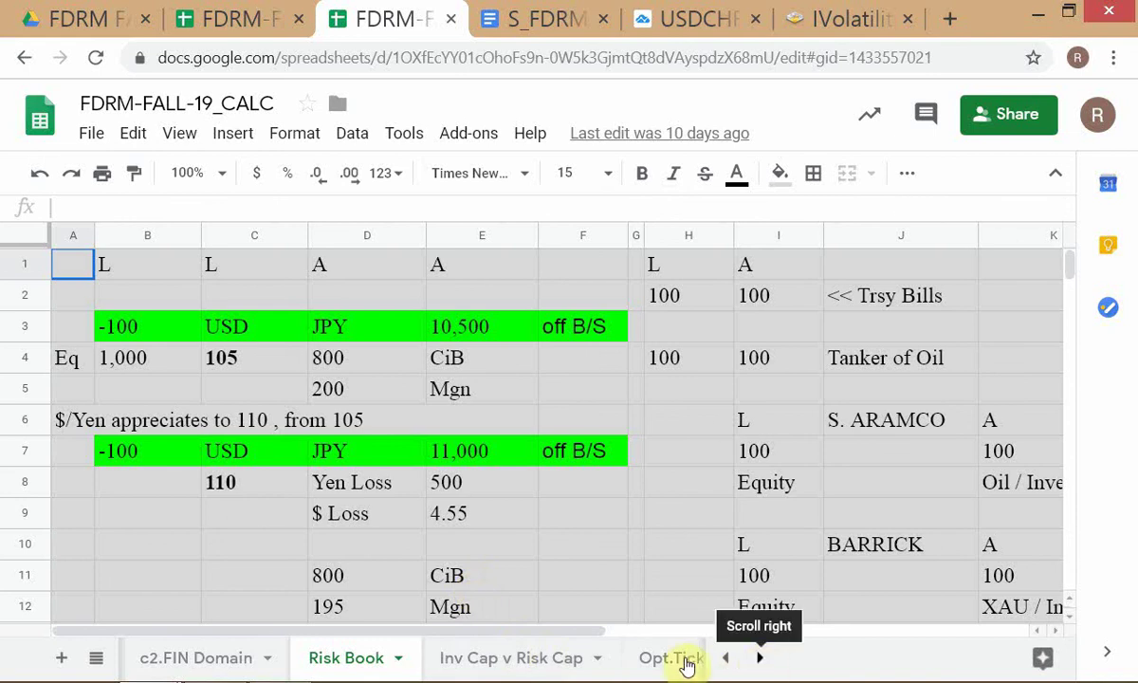
- Open the Copy of POSY SIZE sheet and move along row 5 to the Beta label in column I
click(758, 659)
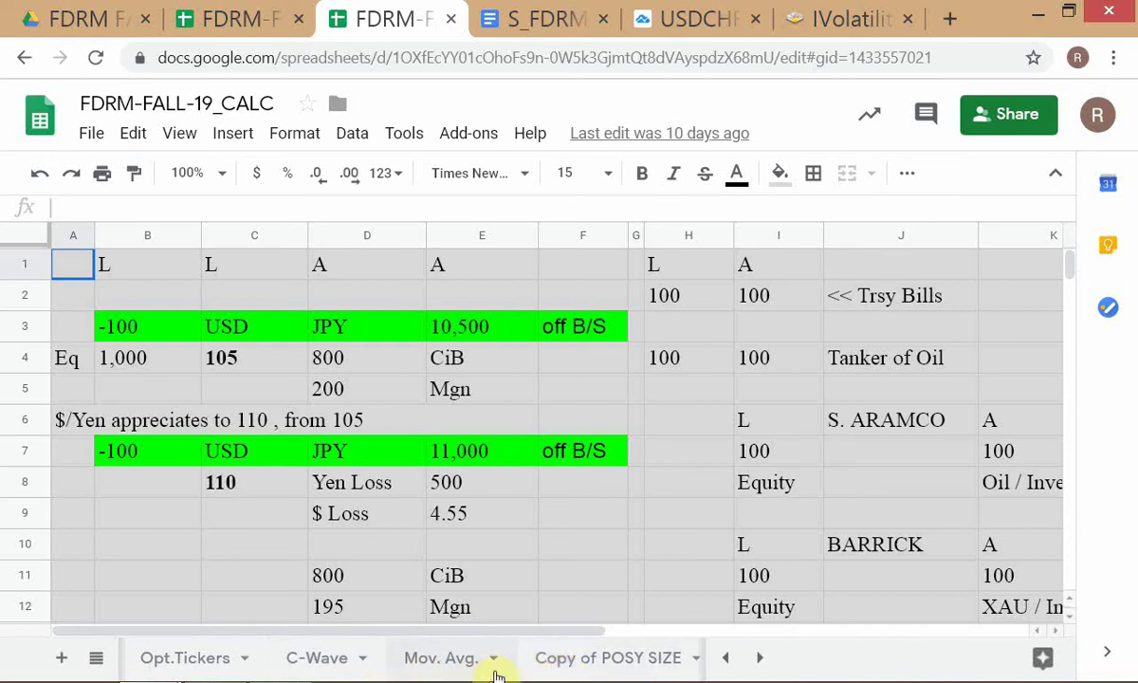
click(583, 664)
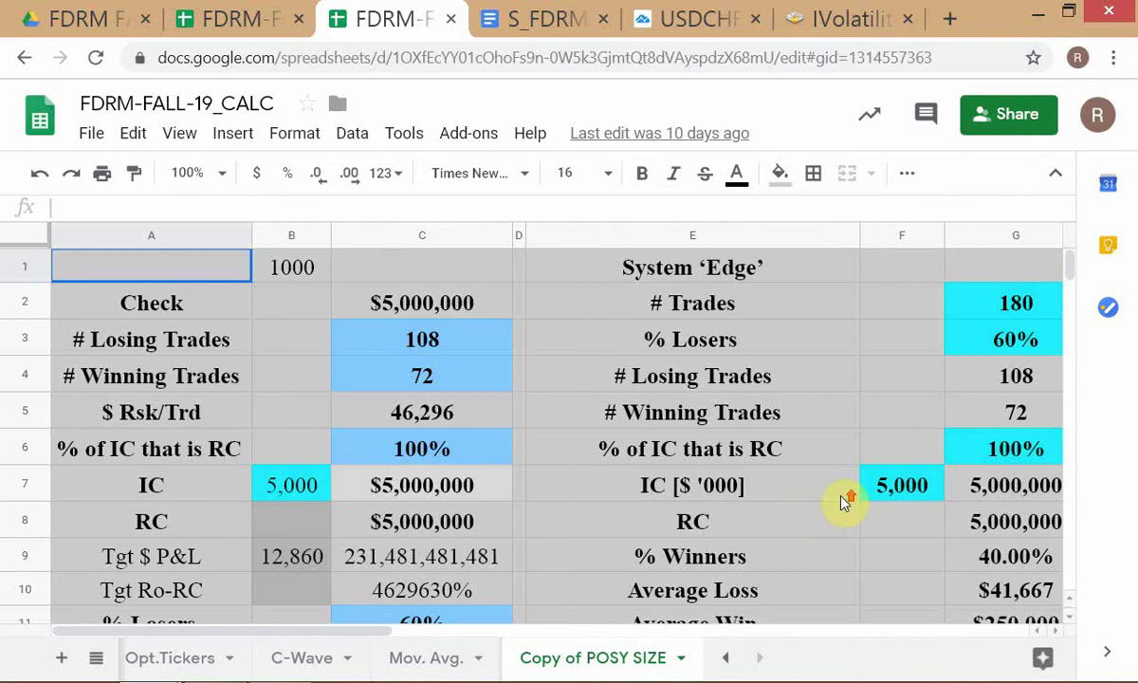
click(868, 414)
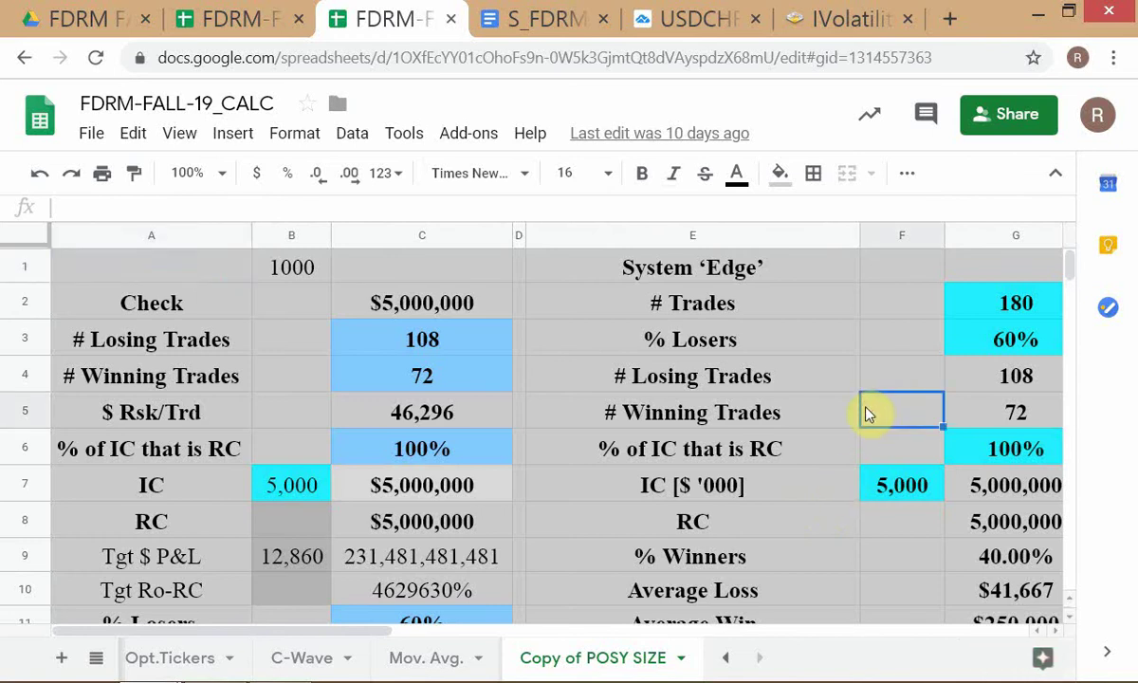
key(Right)
key(Right)
key(Right)
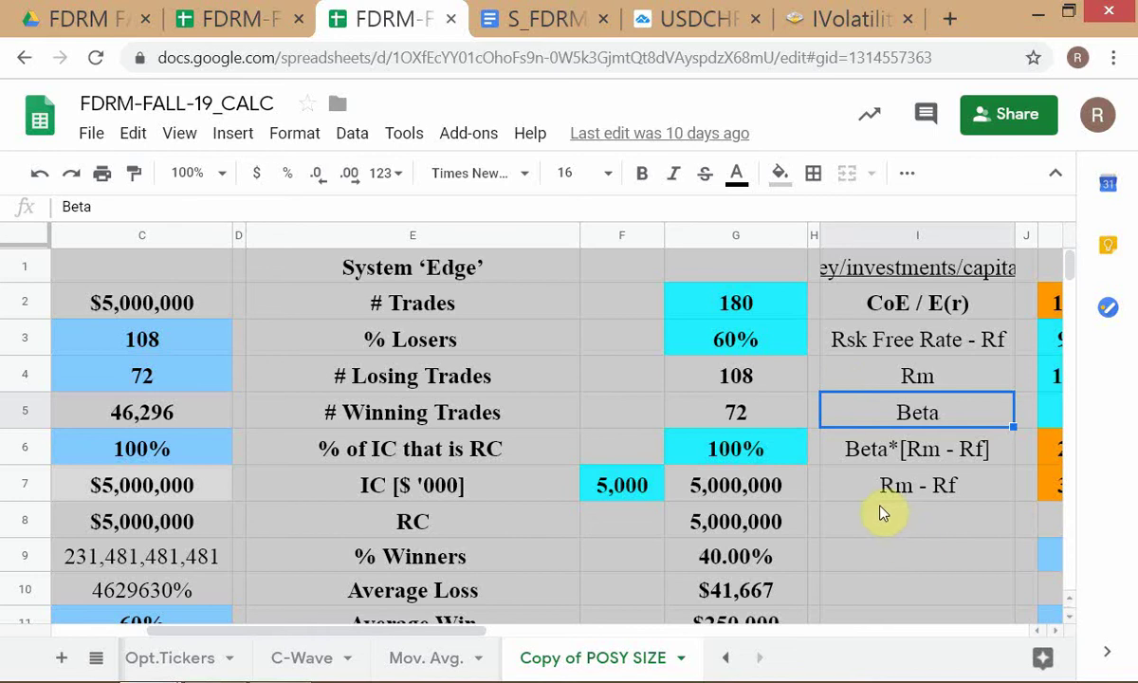
- Inspect the formulas behind System 'Edge', Est. Gross Pft and Total Profits in column G
scroll(884, 516, down, 4)
scroll(884, 519, down, 1)
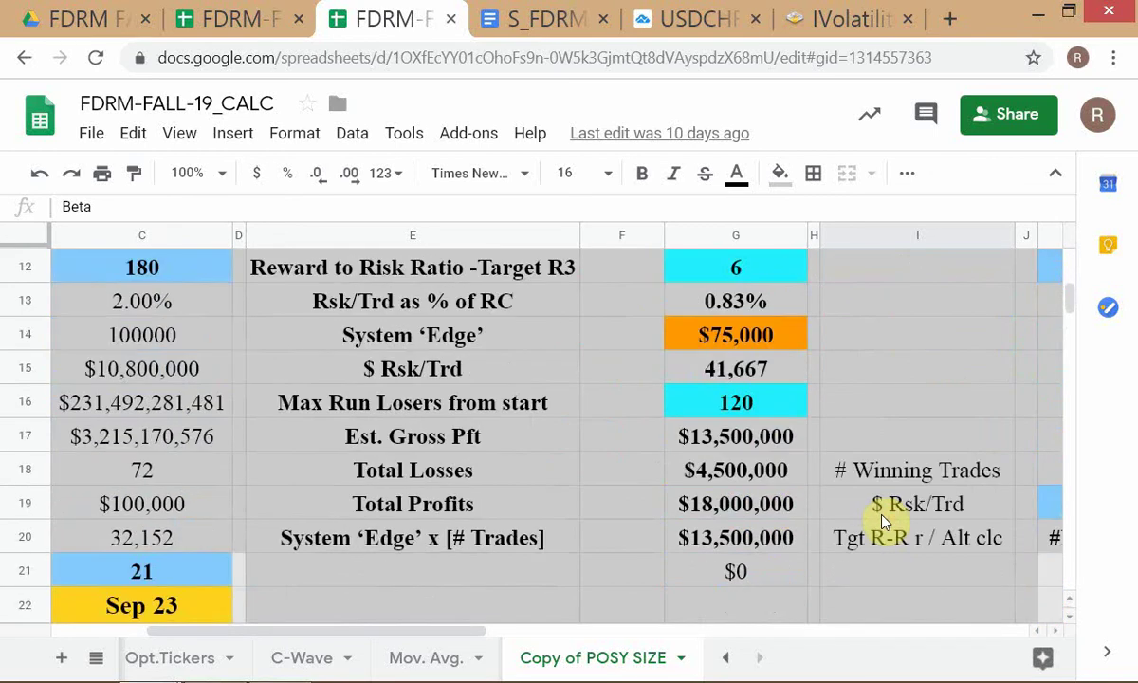
click(691, 343)
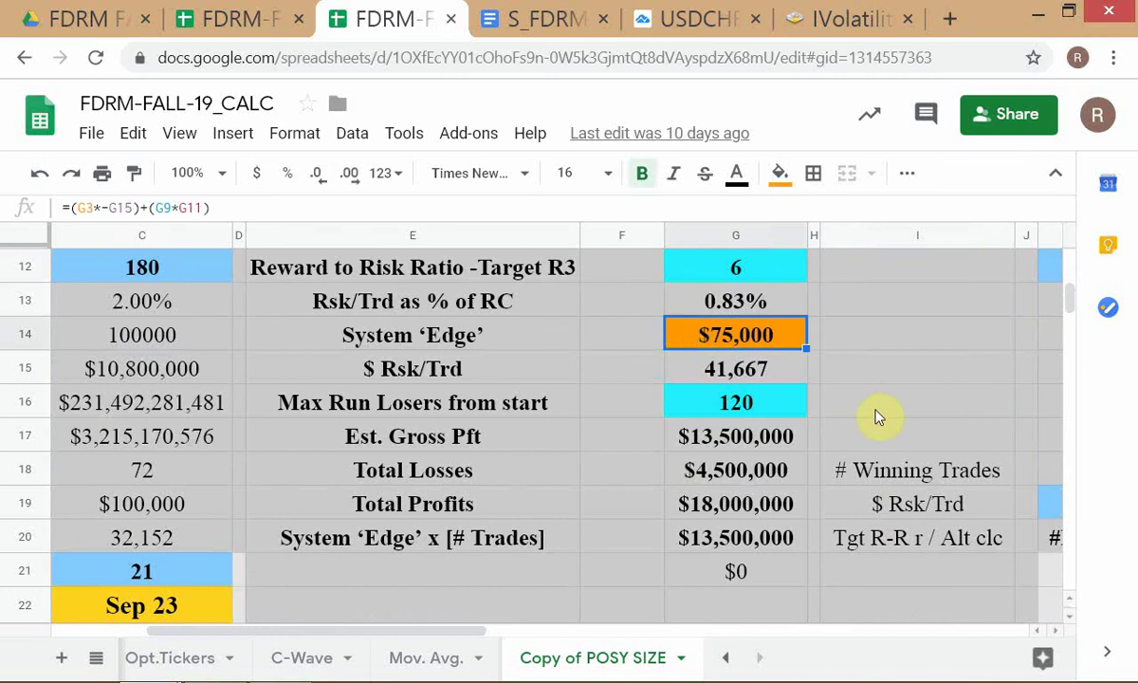
click(717, 442)
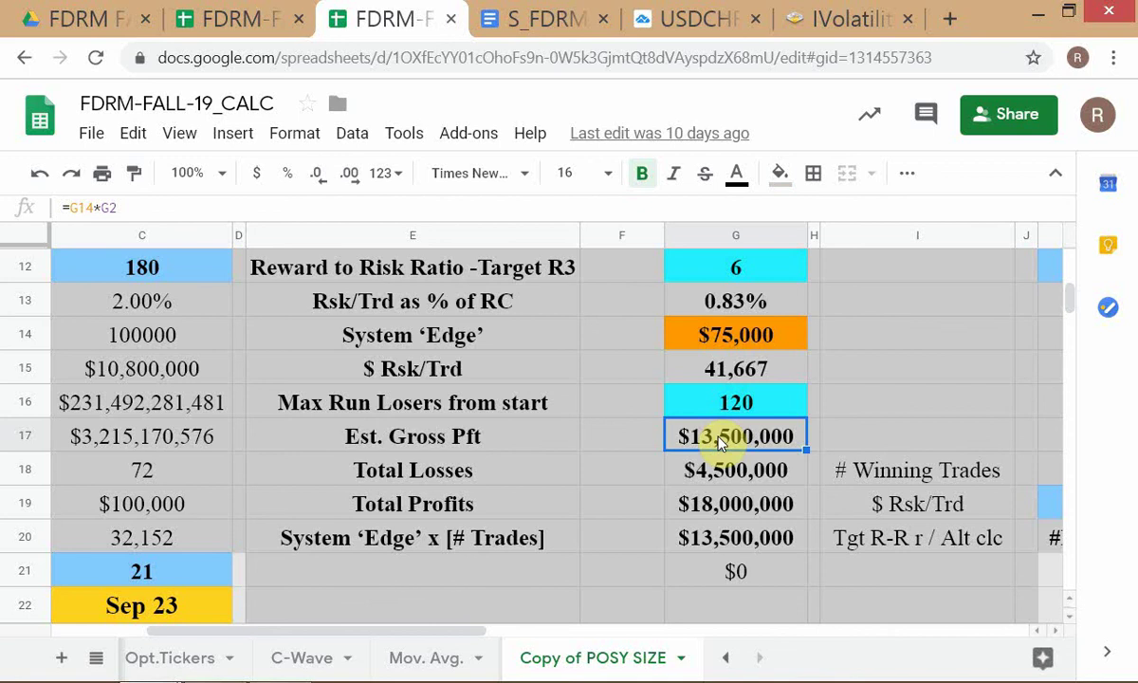
double_click(720, 442)
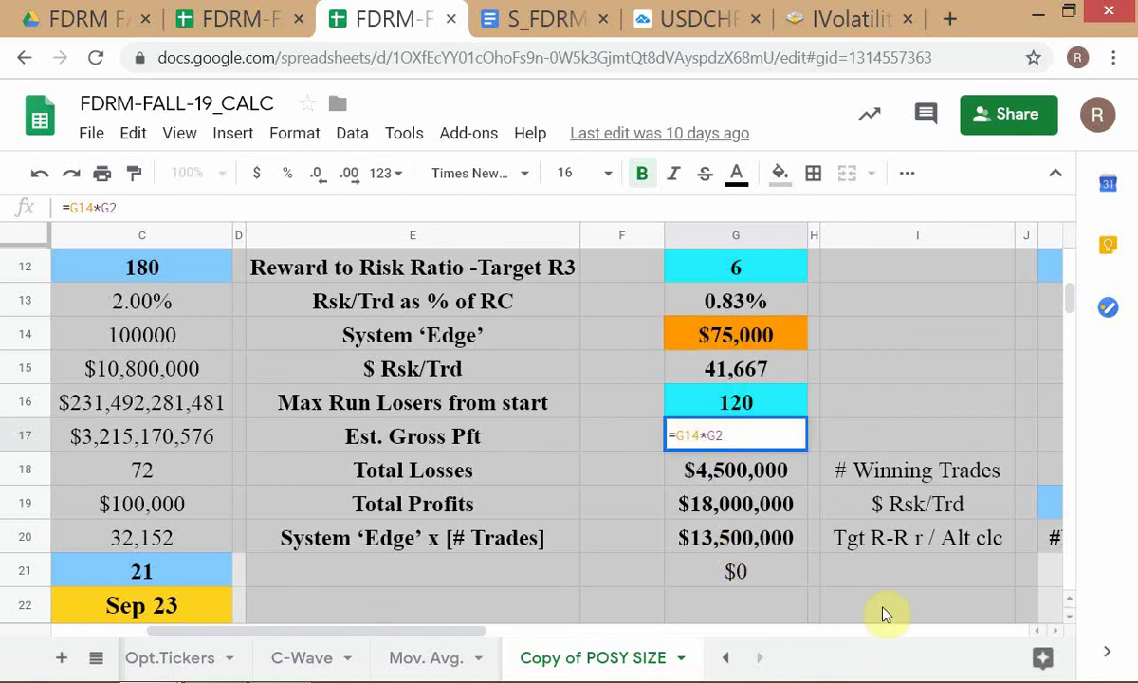
key(Escape)
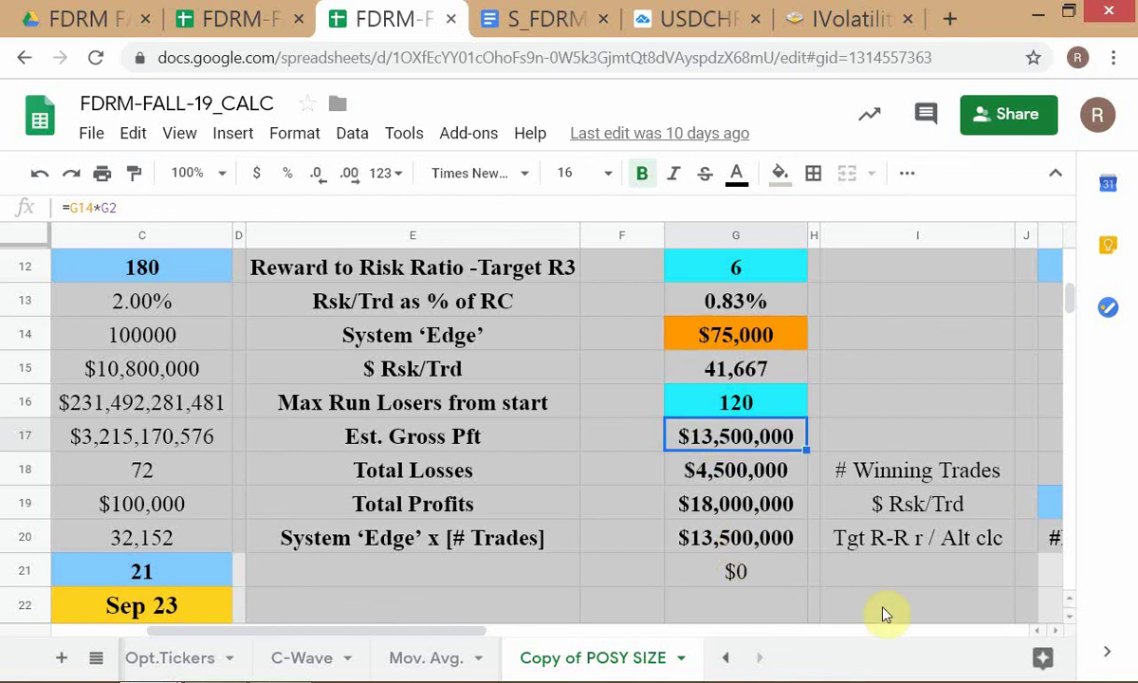
click(697, 507)
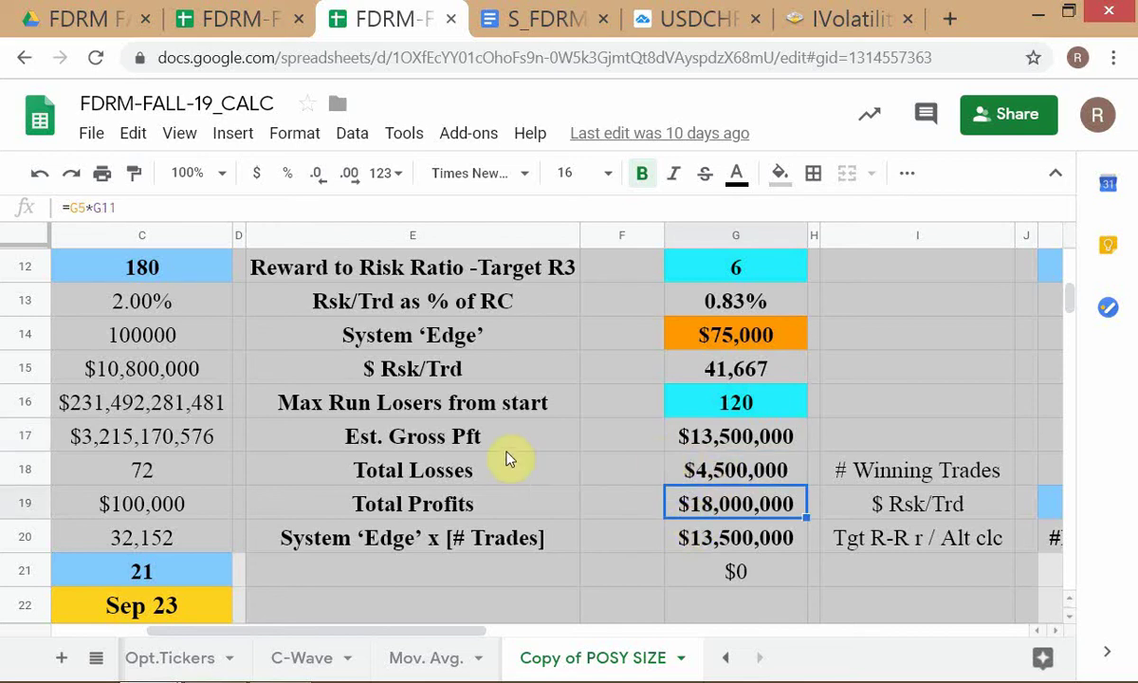
click(591, 442)
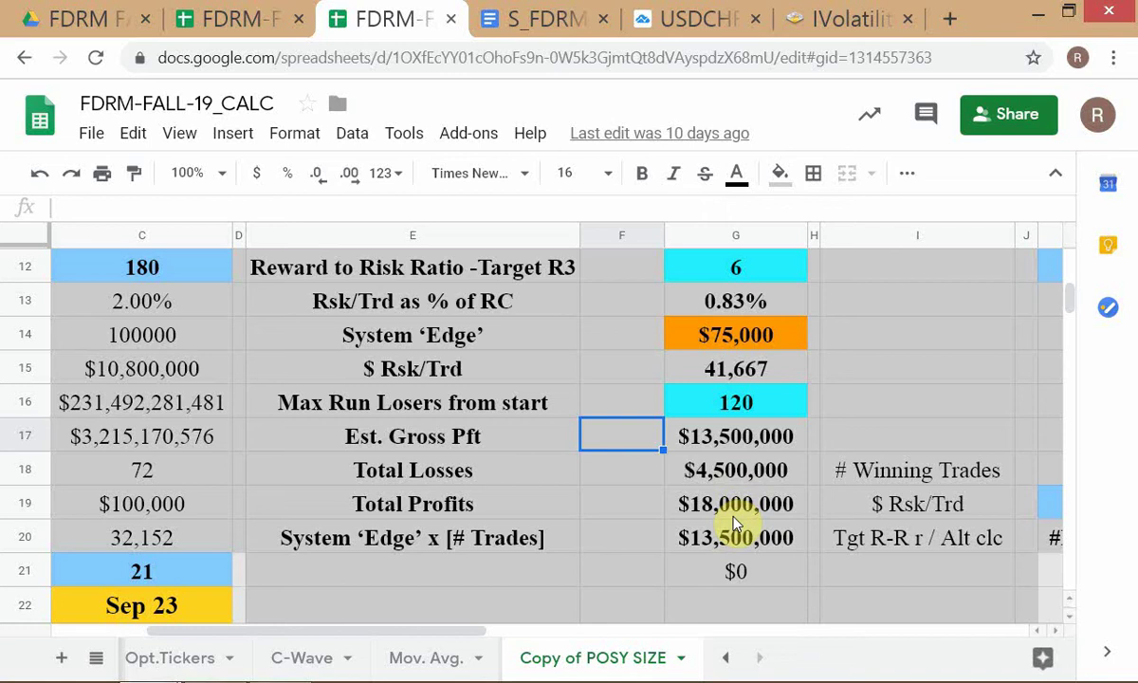
click(714, 444)
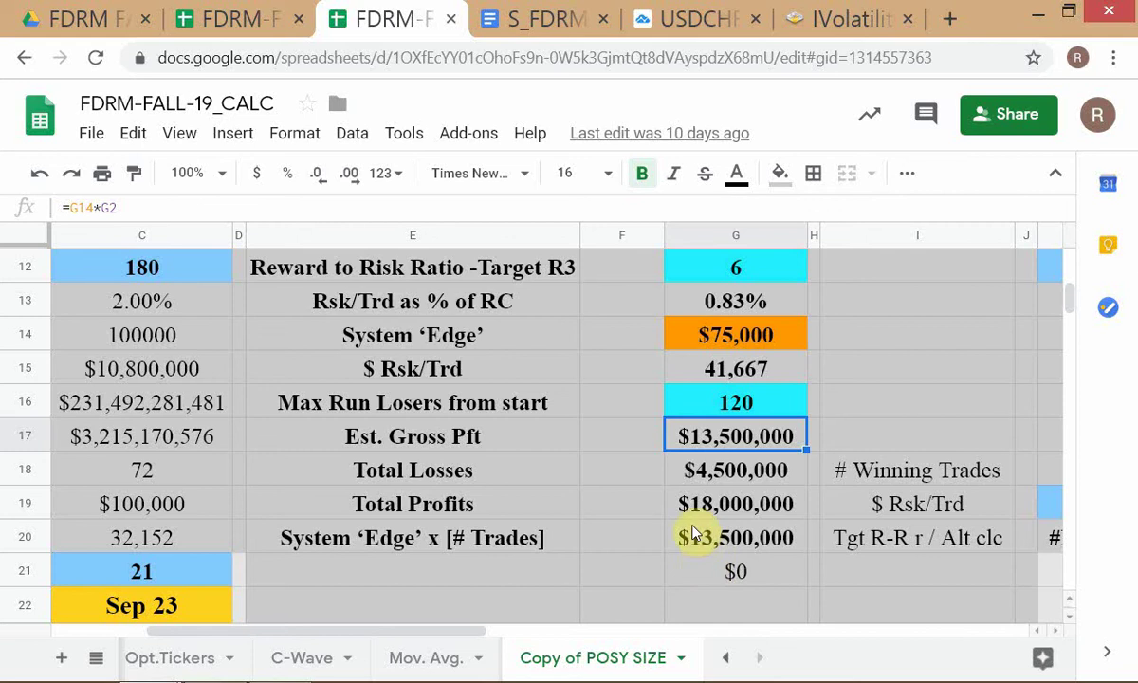
- Review the System 'Edge' table from # Trades down to the estimated gross profit and total rows
scroll(695, 534, up, 1)
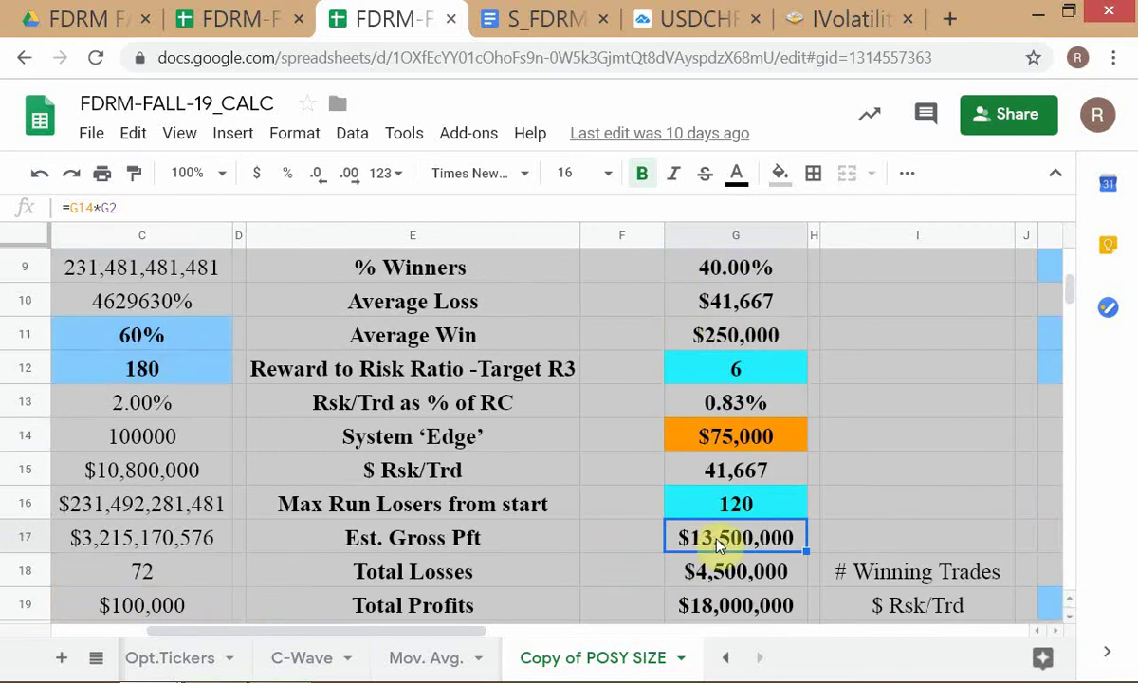
scroll(717, 542, up, 2)
scroll(717, 545, up, 1)
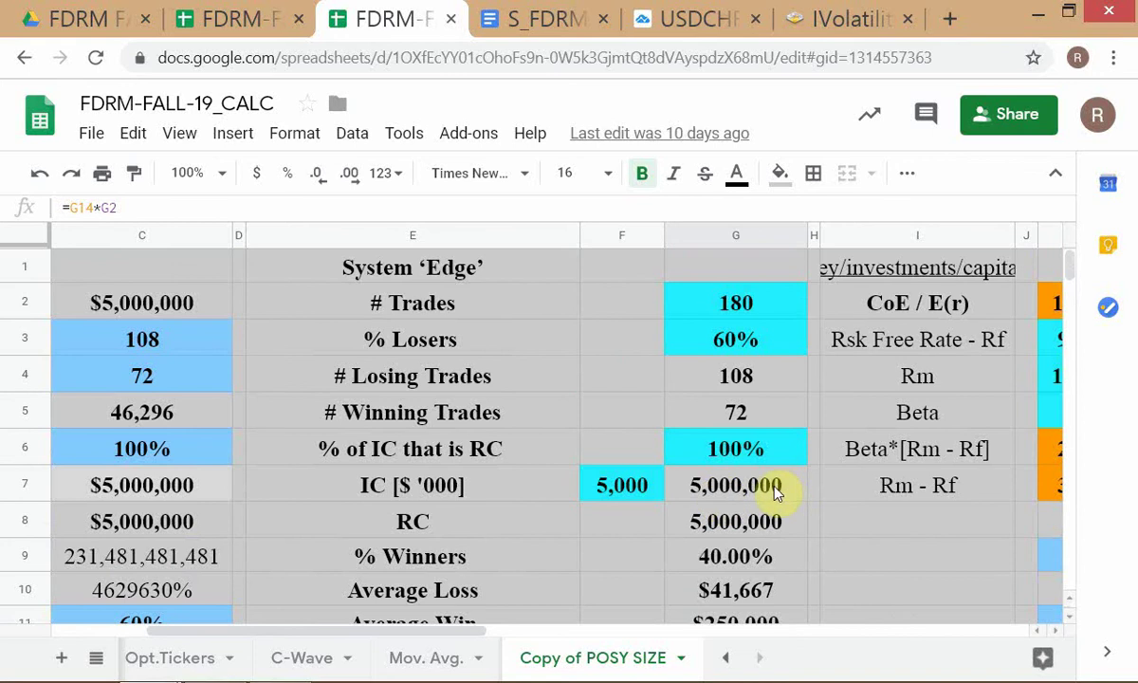
scroll(776, 489, down, 1)
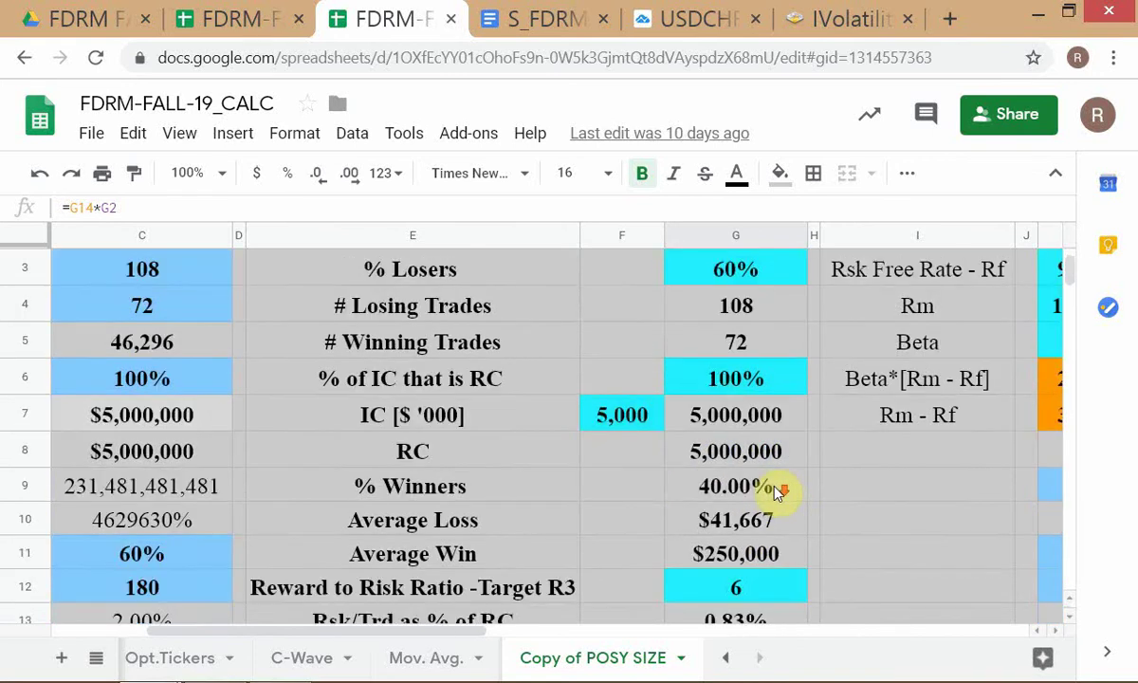
scroll(652, 466, down, 1)
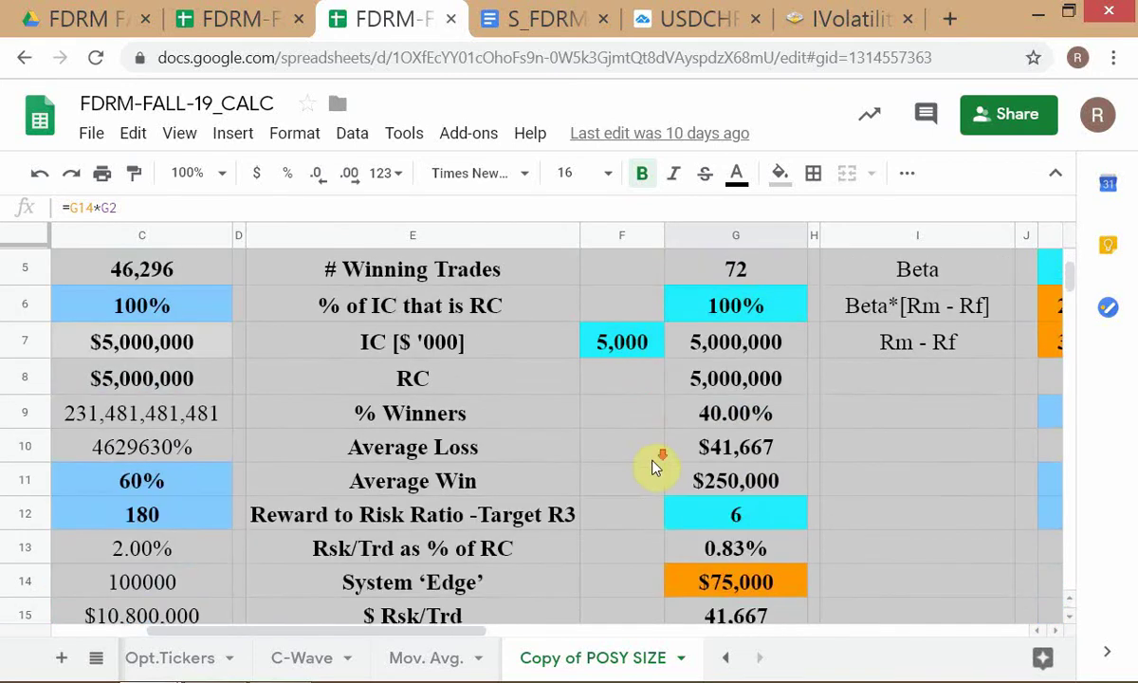
scroll(657, 471, down, 2)
scroll(661, 474, down, 1)
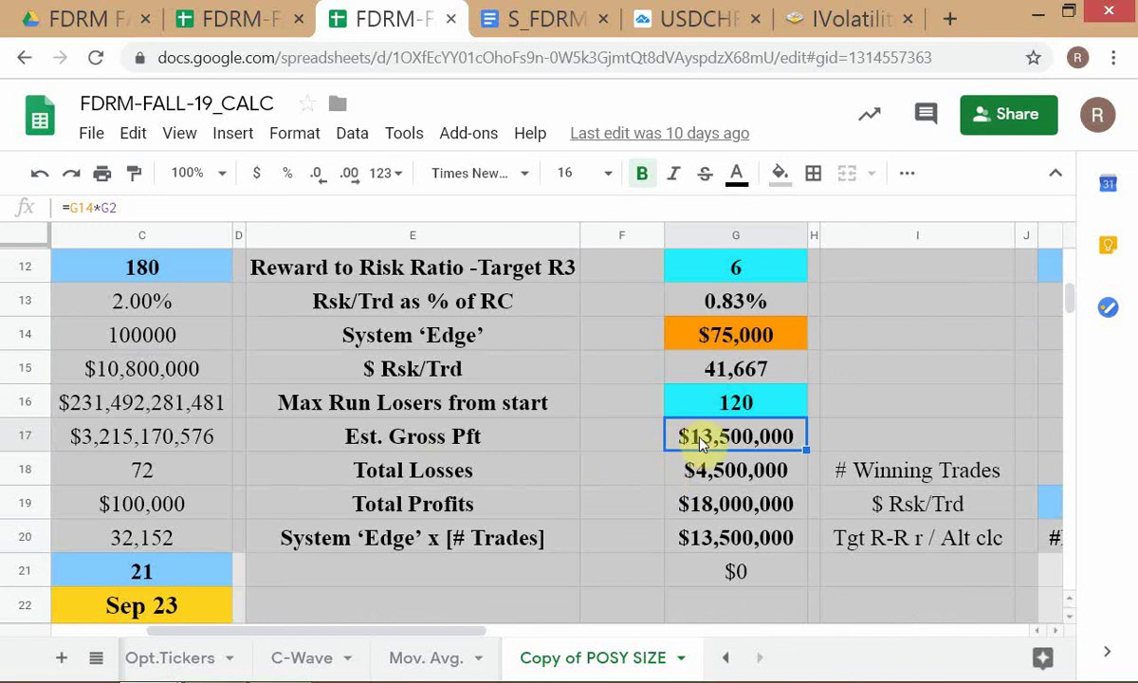
- Compare the IC and RC rows with the profit and loss rows, and select the empty cell F8 beside RC
scroll(681, 447, up, 3)
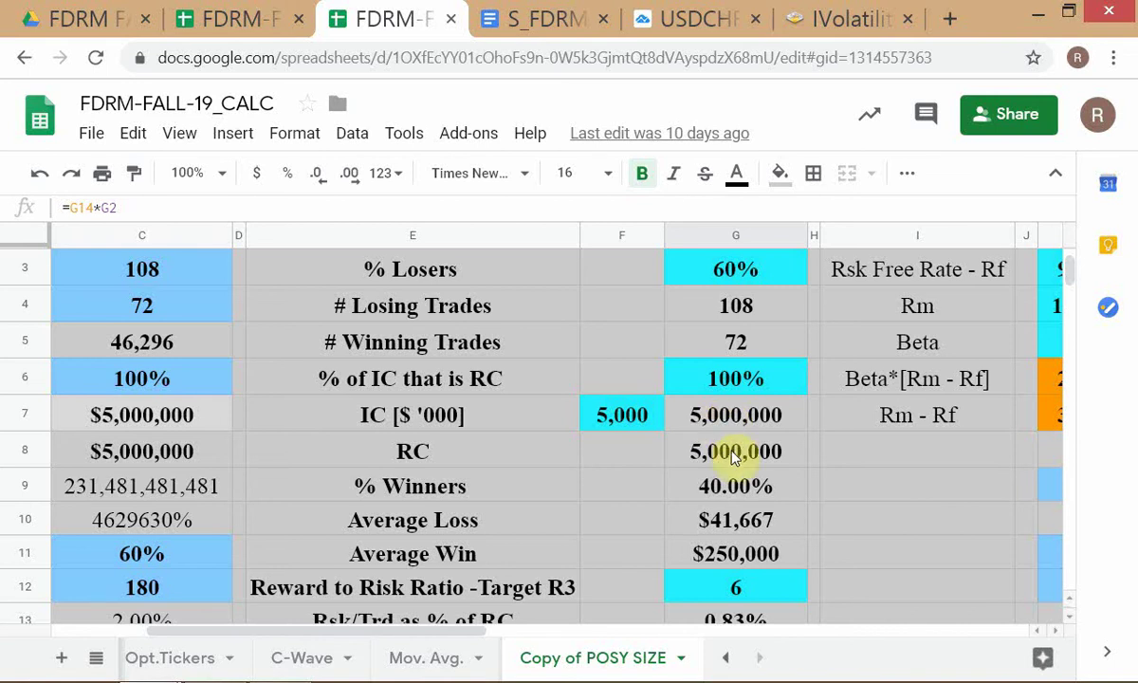
scroll(815, 571, down, 2)
scroll(774, 580, down, 2)
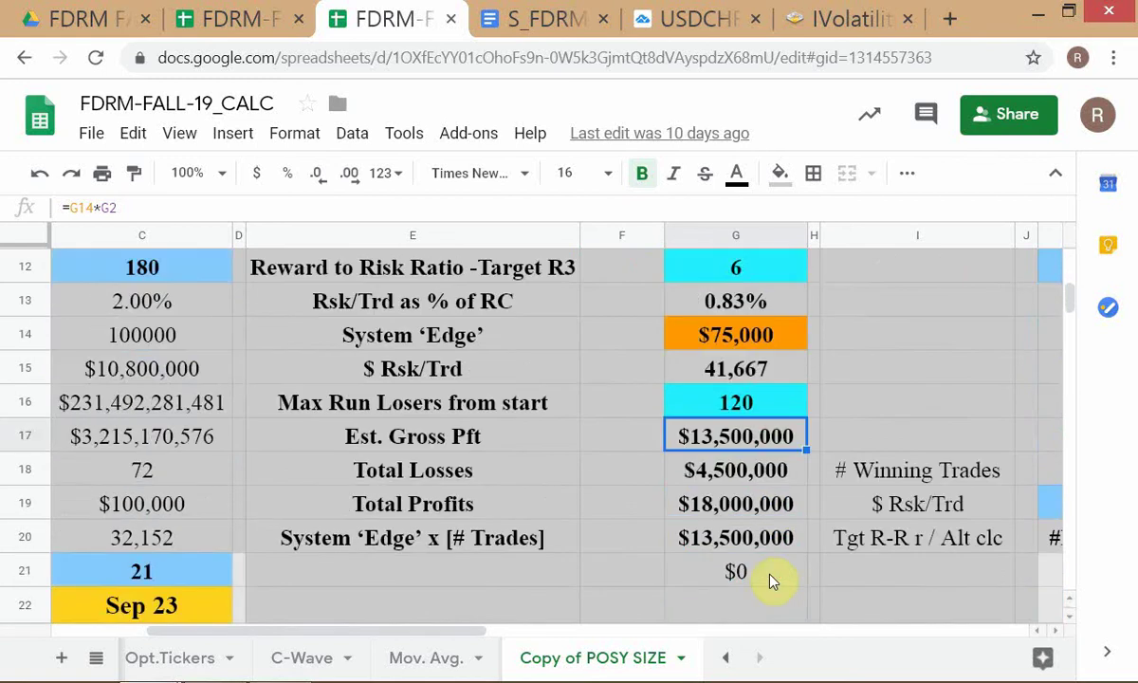
scroll(857, 516, up, 2)
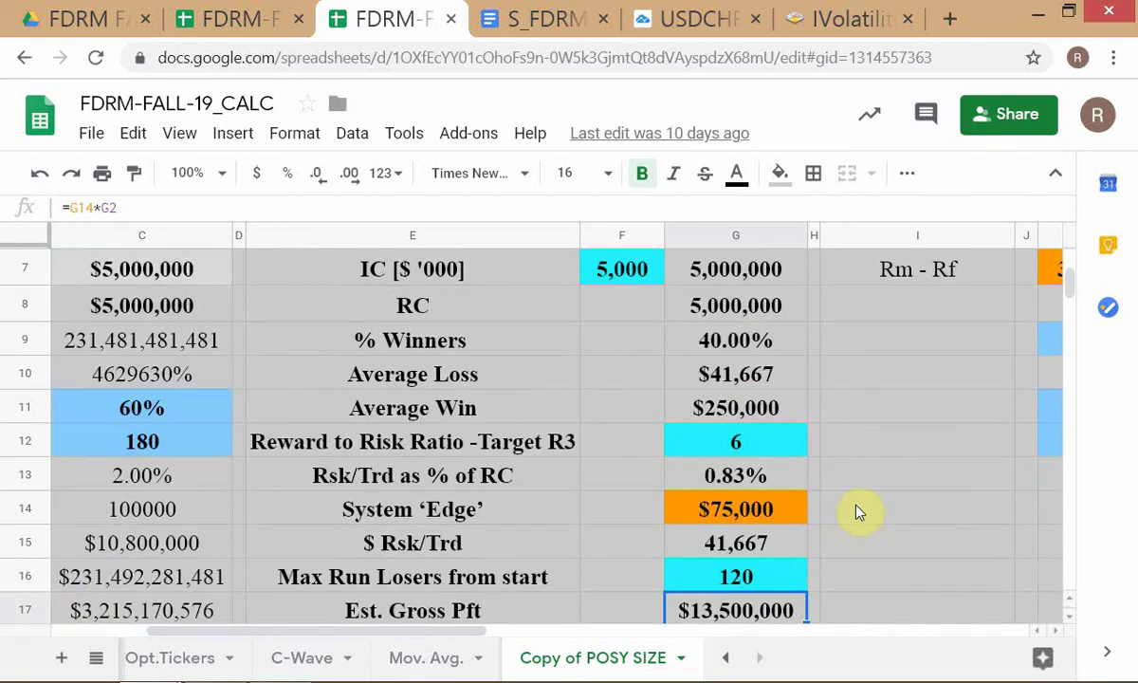
scroll(858, 512, up, 3)
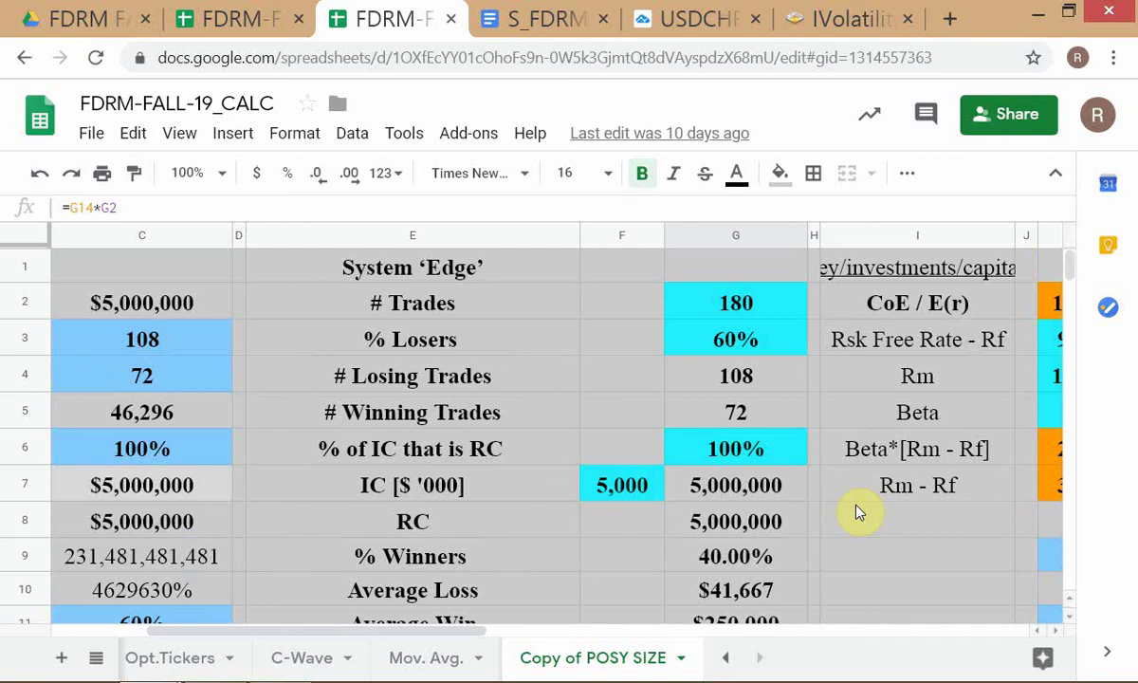
scroll(858, 512, down, 1)
scroll(858, 512, up, 1)
click(621, 524)
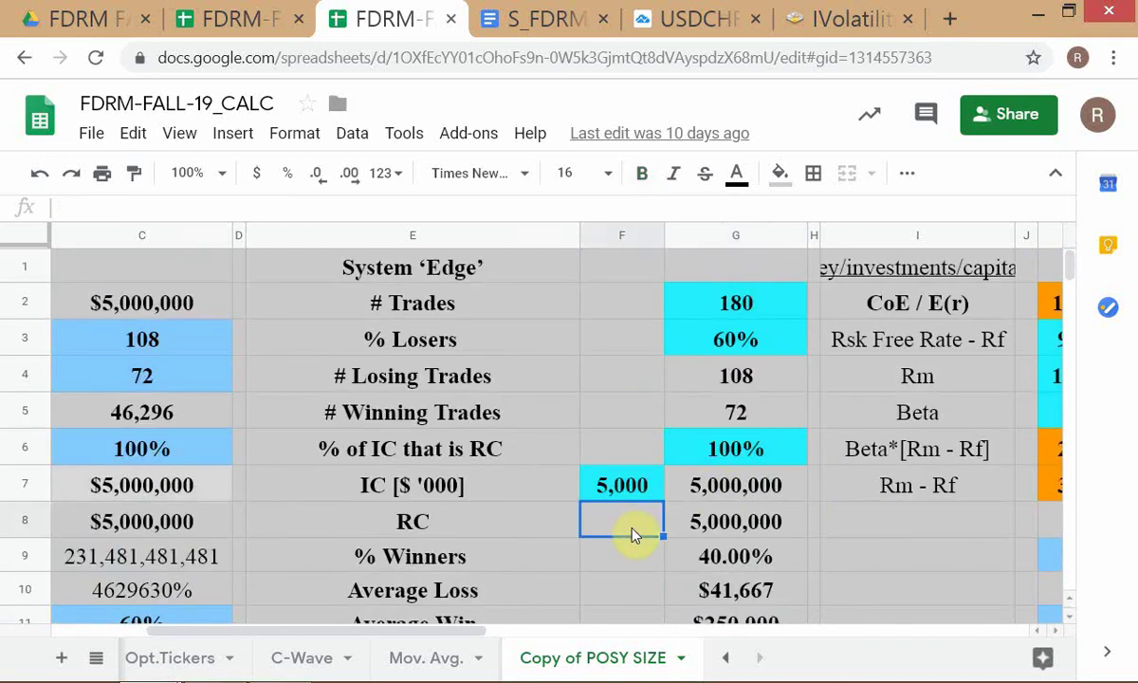
- Enter a formula in F8 that divides Est. Gross Pft by IC, =G17/G7
text(=)
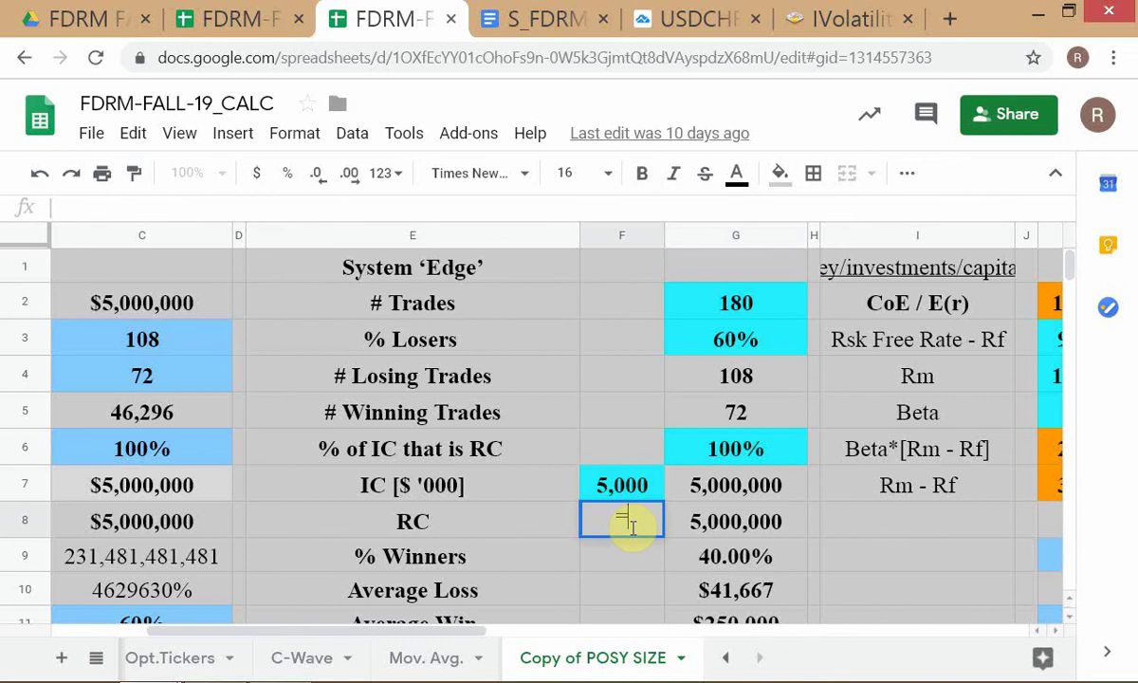
scroll(796, 537, down, 2)
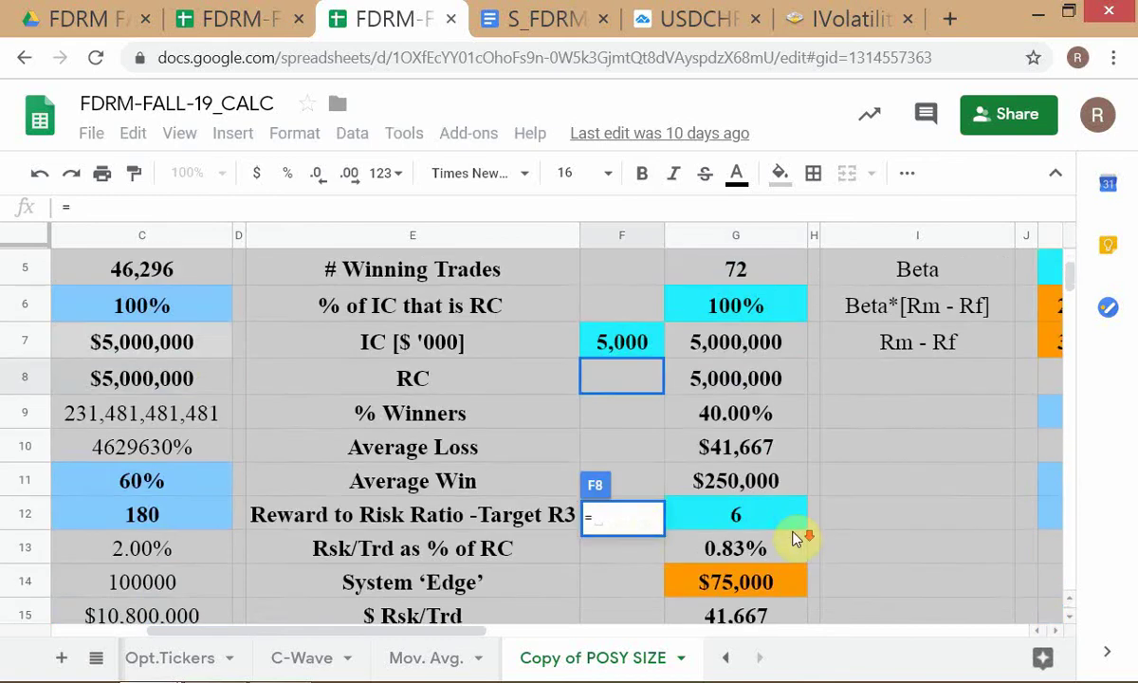
scroll(794, 540, down, 3)
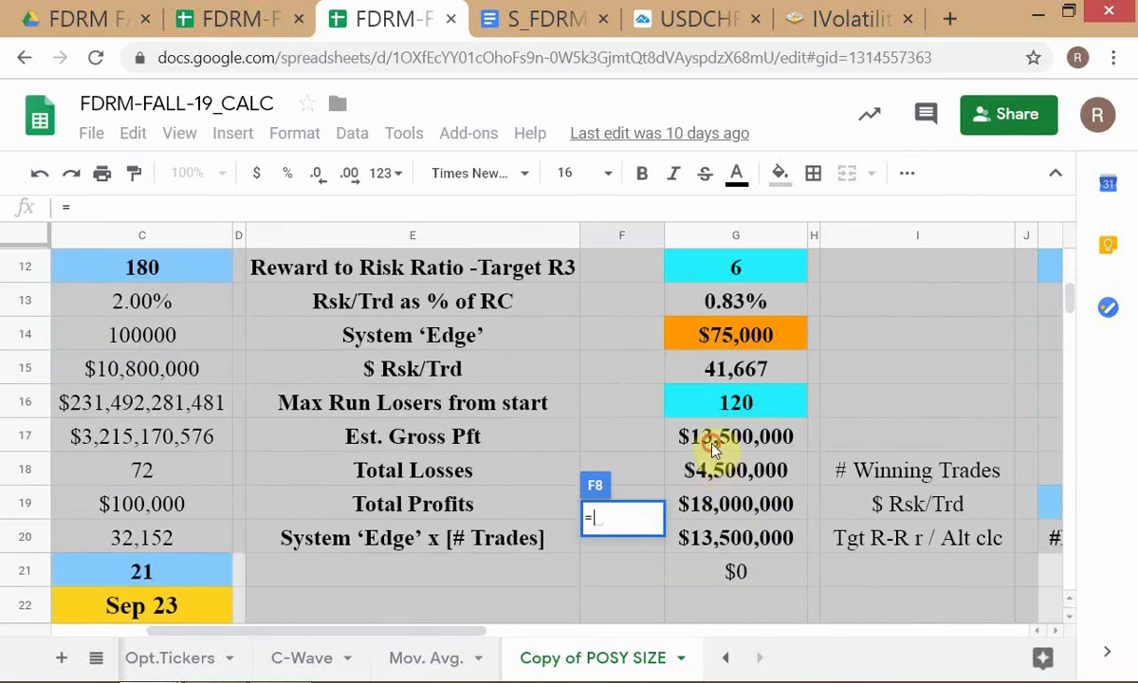
click(713, 446)
text(/)
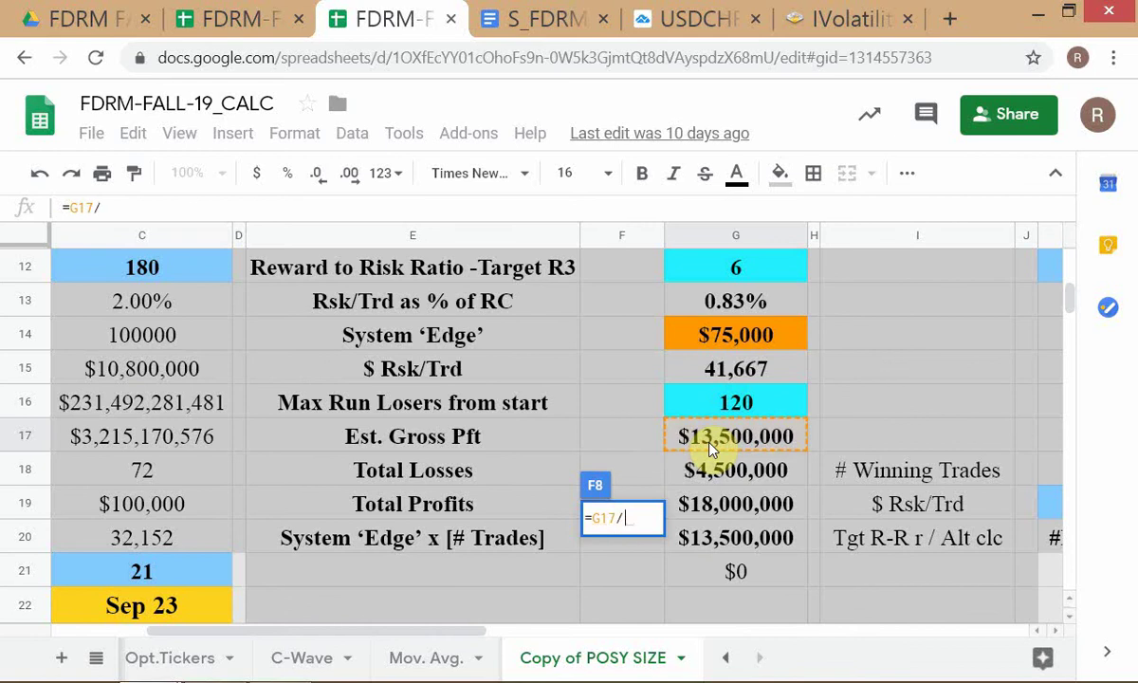
scroll(713, 445, up, 4)
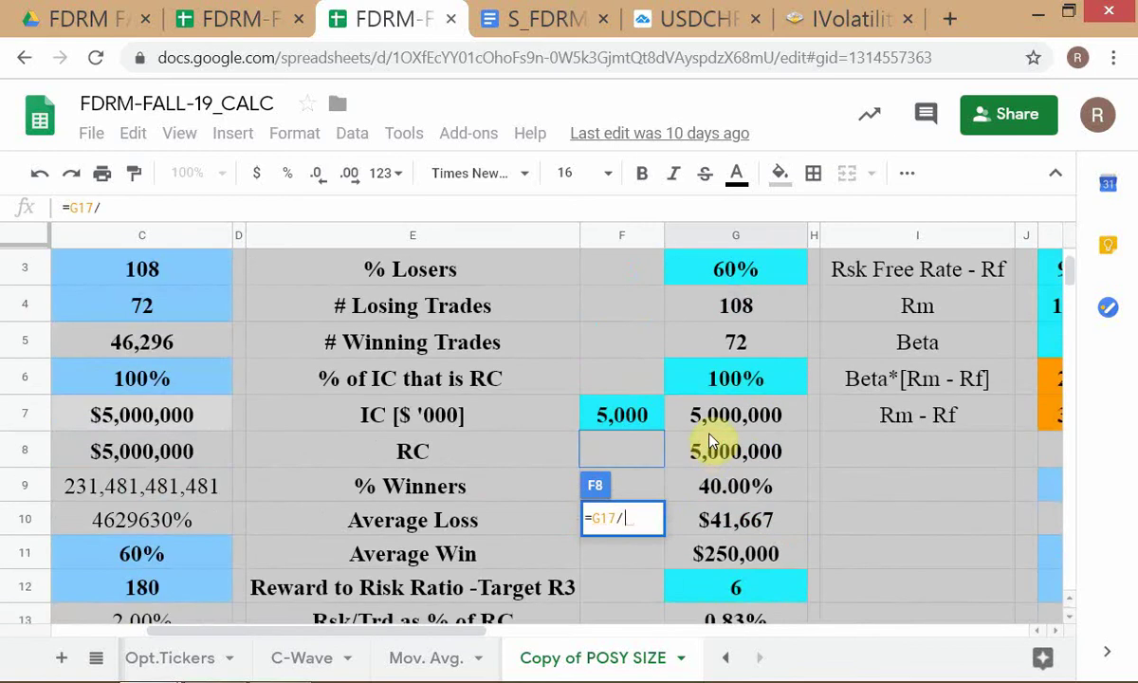
click(735, 429)
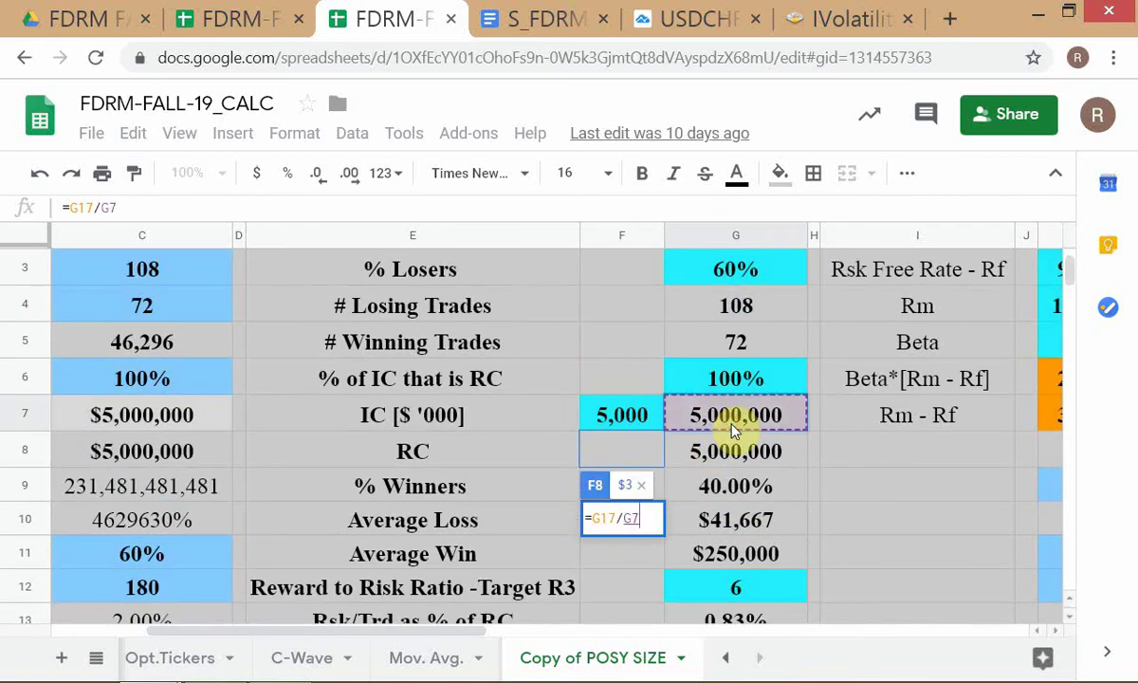
key(Return)
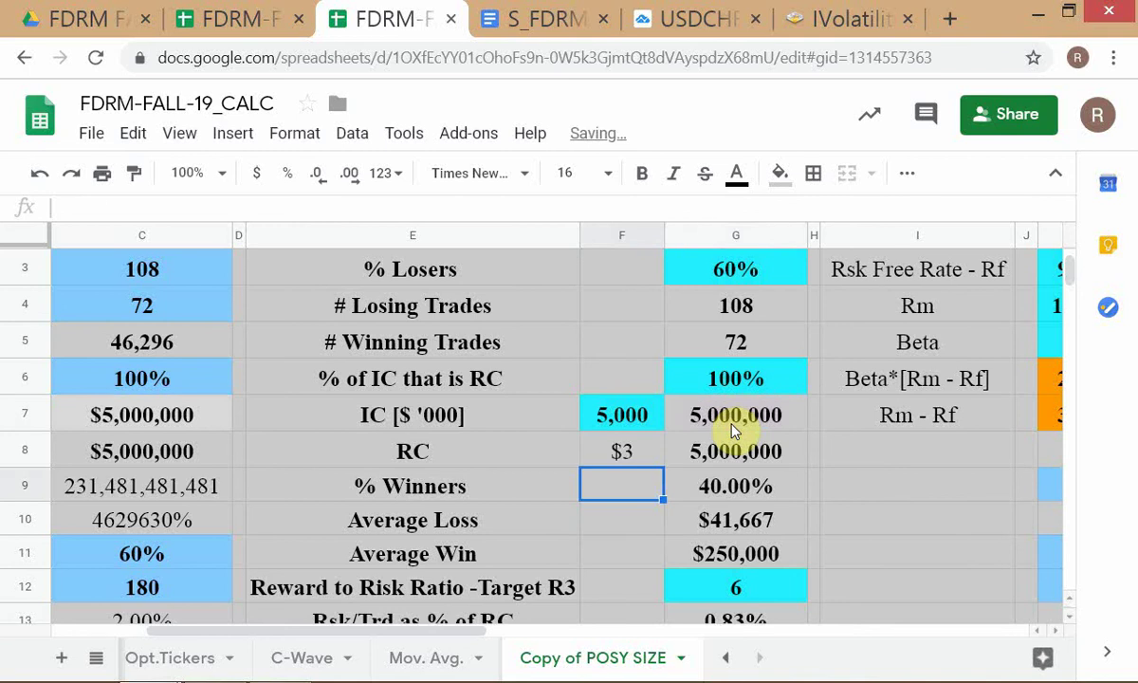
- Format the ratio in F8 as a percentage without decimal places
click(612, 463)
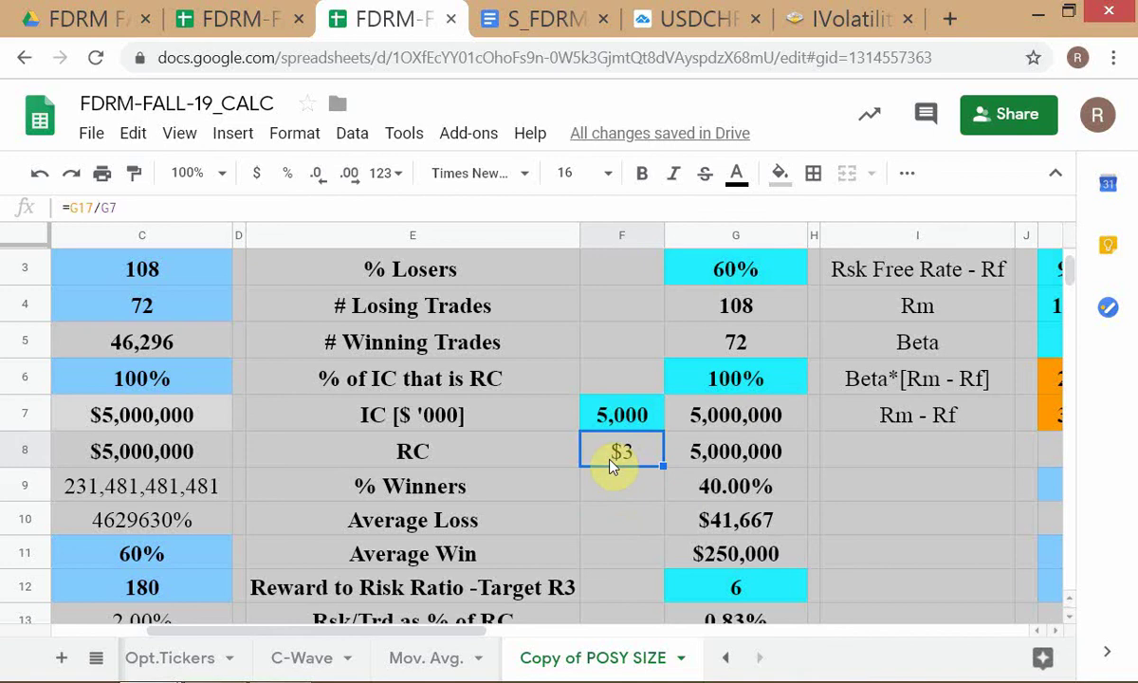
click(287, 180)
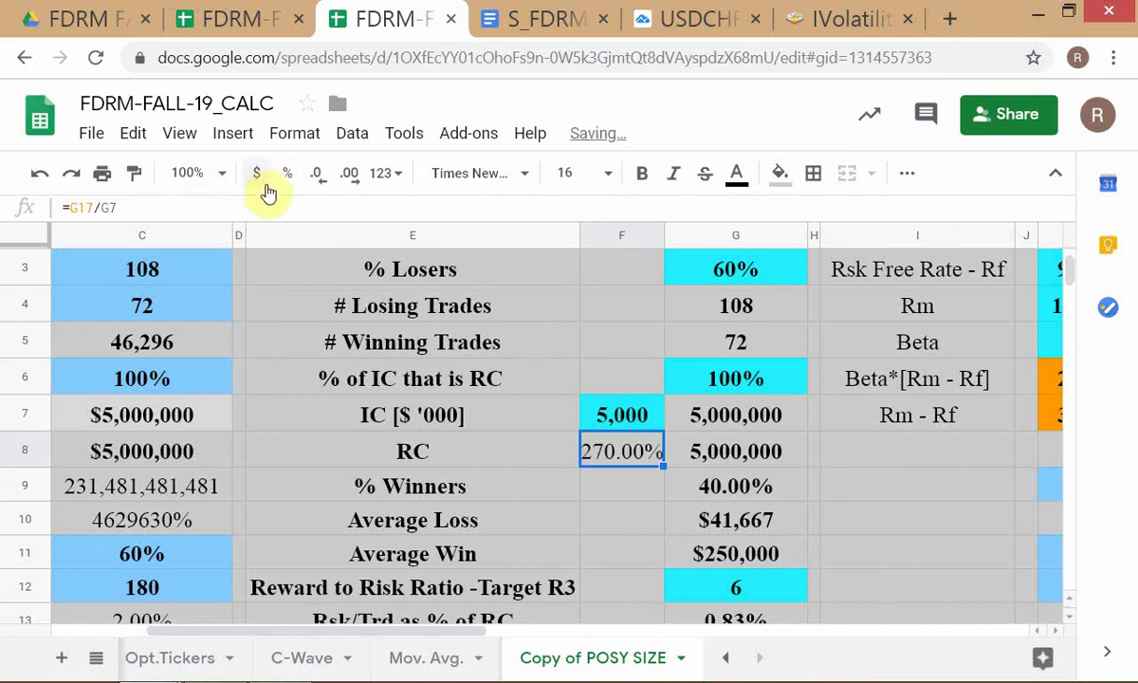
click(313, 177)
click(314, 179)
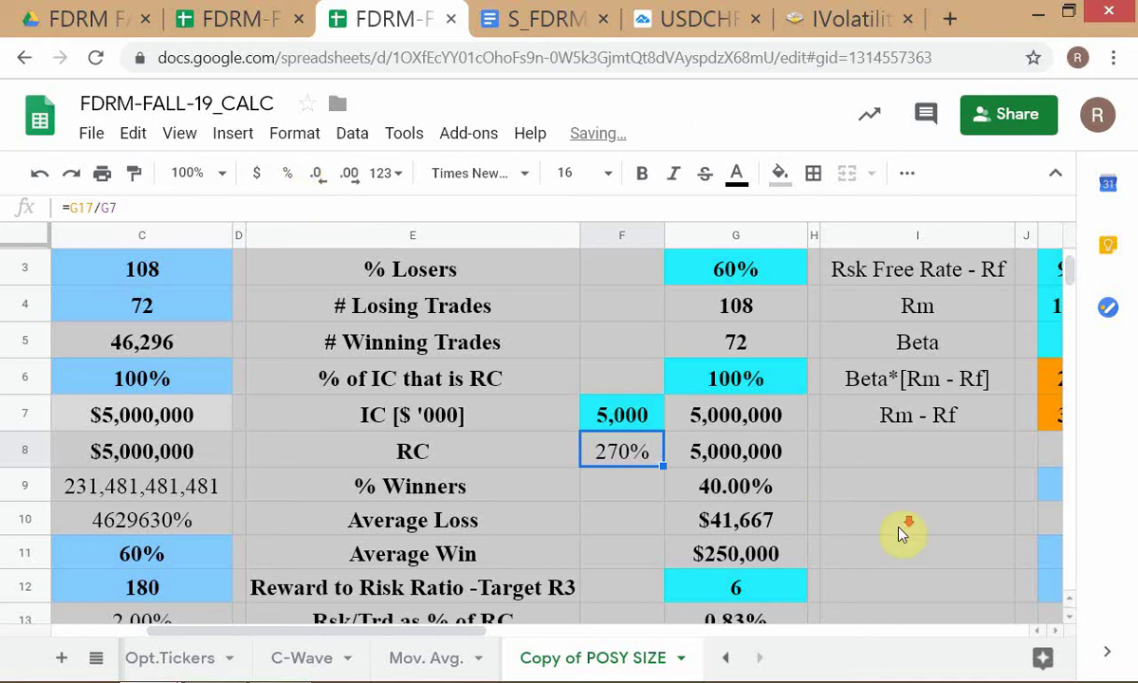
- Compare the return percentage beside RC with the System 'Edge', profit and loss rows of the table
scroll(900, 534, down, 1)
scroll(901, 534, down, 1)
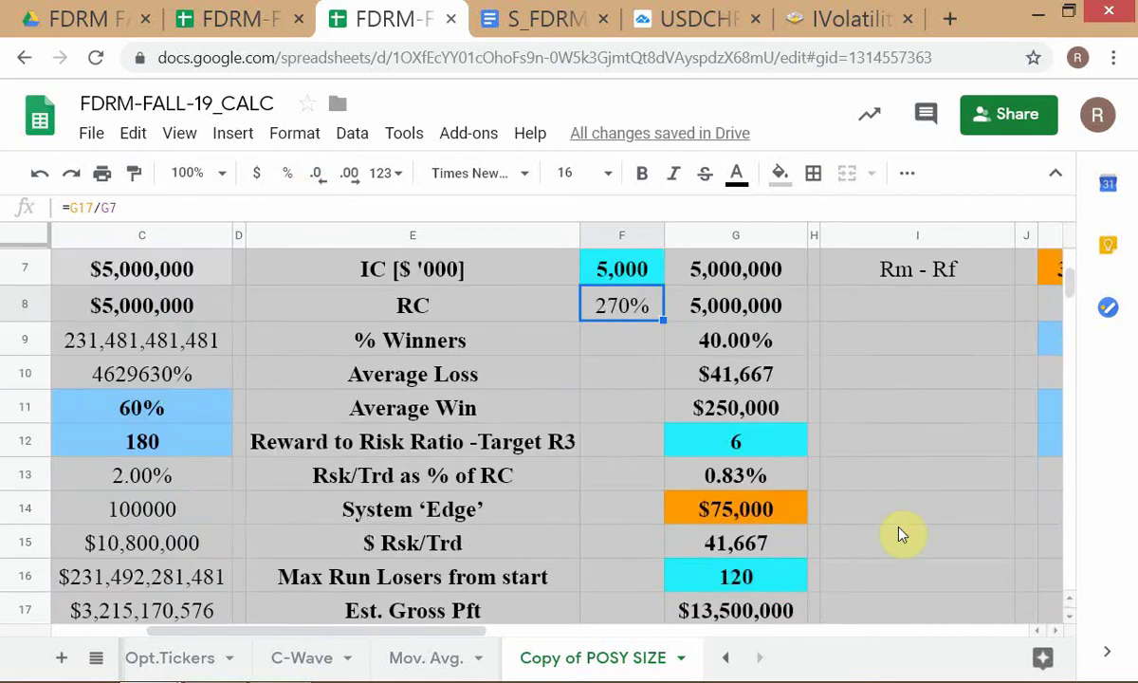
scroll(901, 534, down, 4)
scroll(901, 540, up, 3)
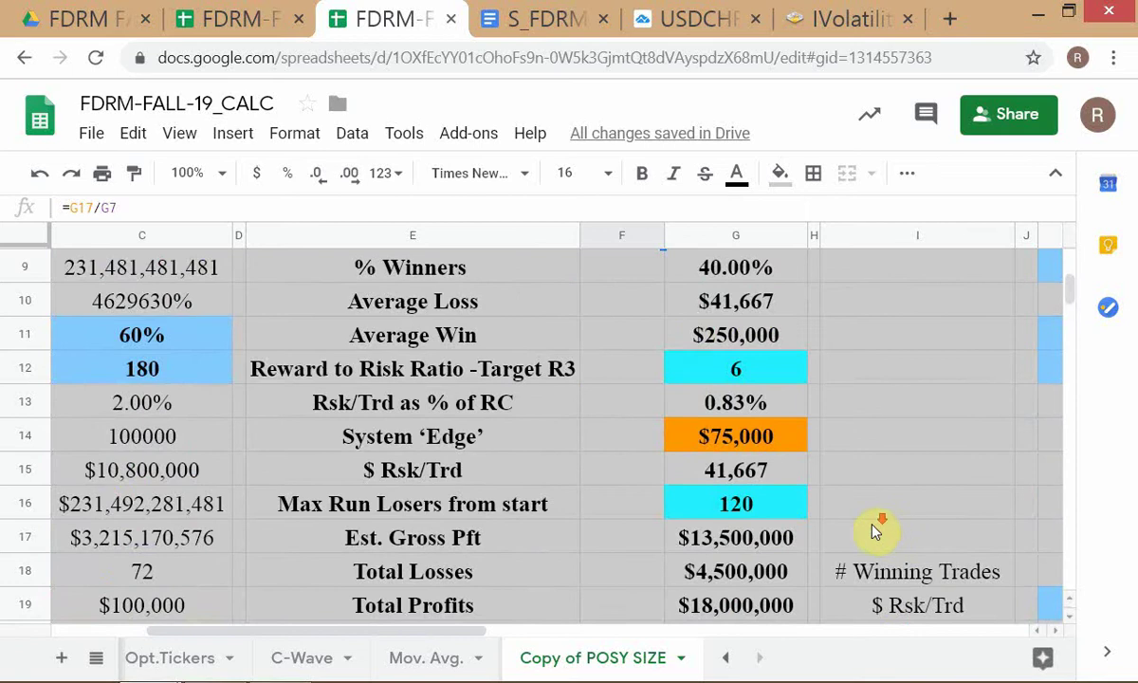
scroll(876, 530, down, 1)
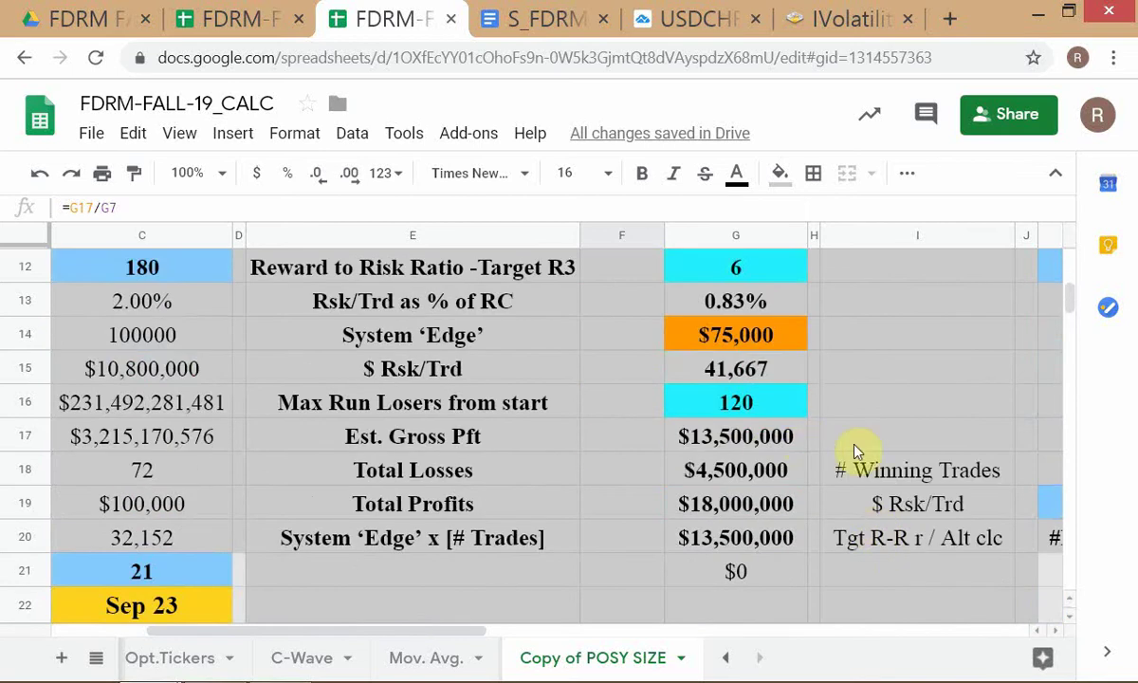
scroll(856, 451, up, 2)
scroll(858, 451, up, 1)
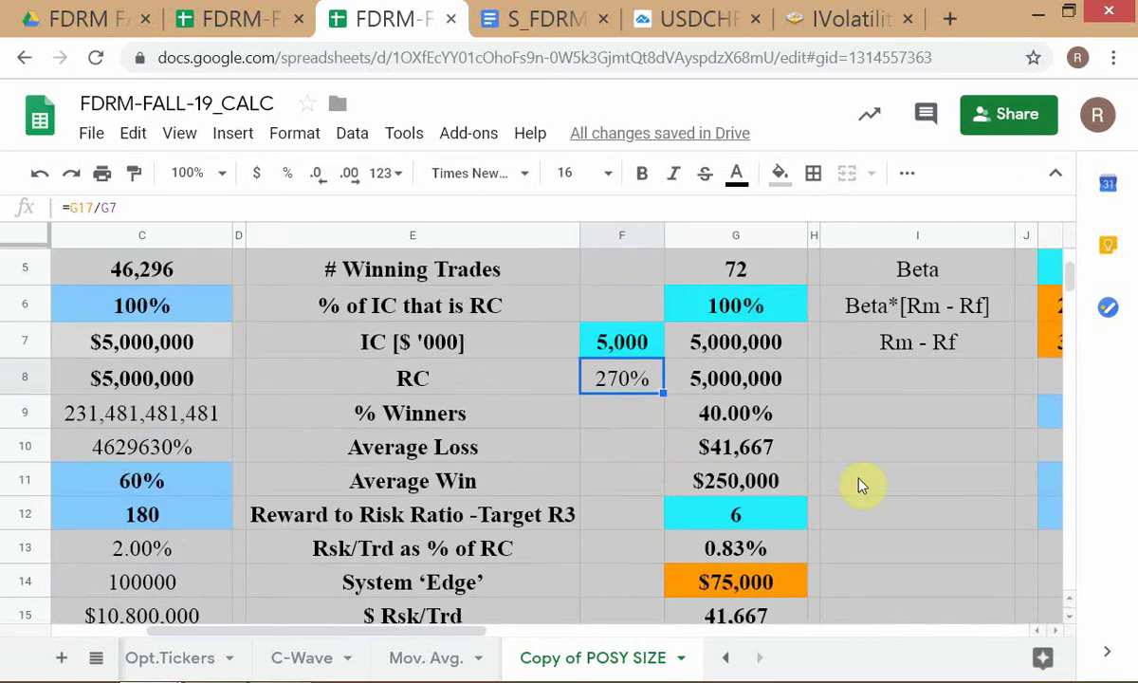
scroll(860, 484, up, 1)
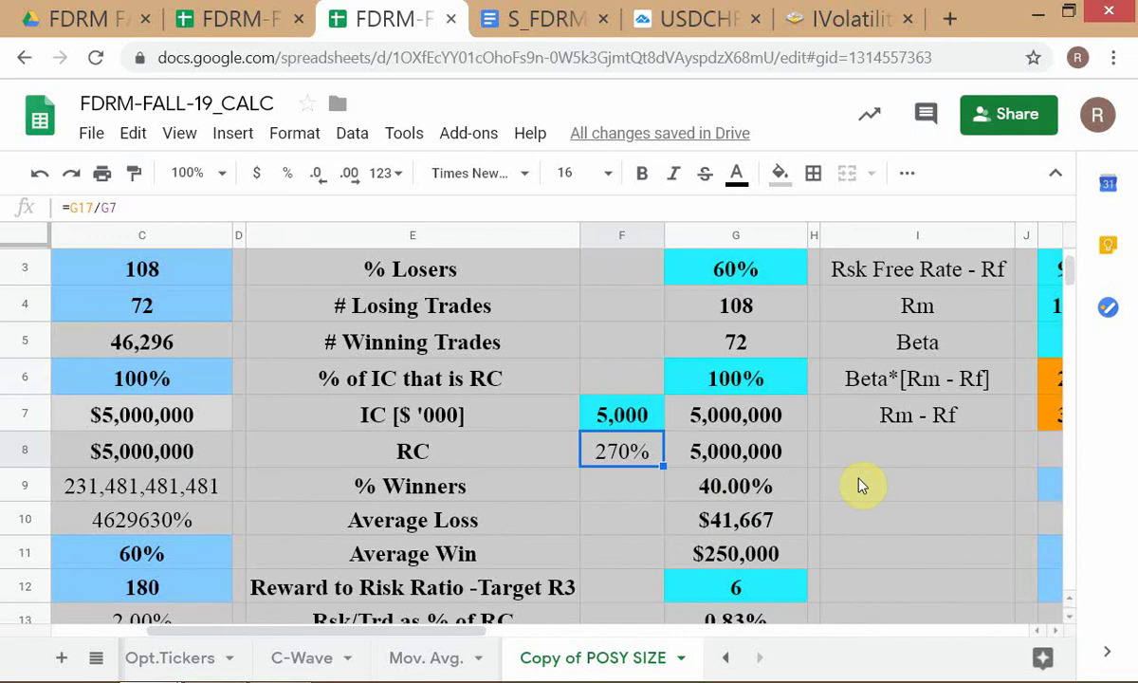
scroll(850, 507, down, 3)
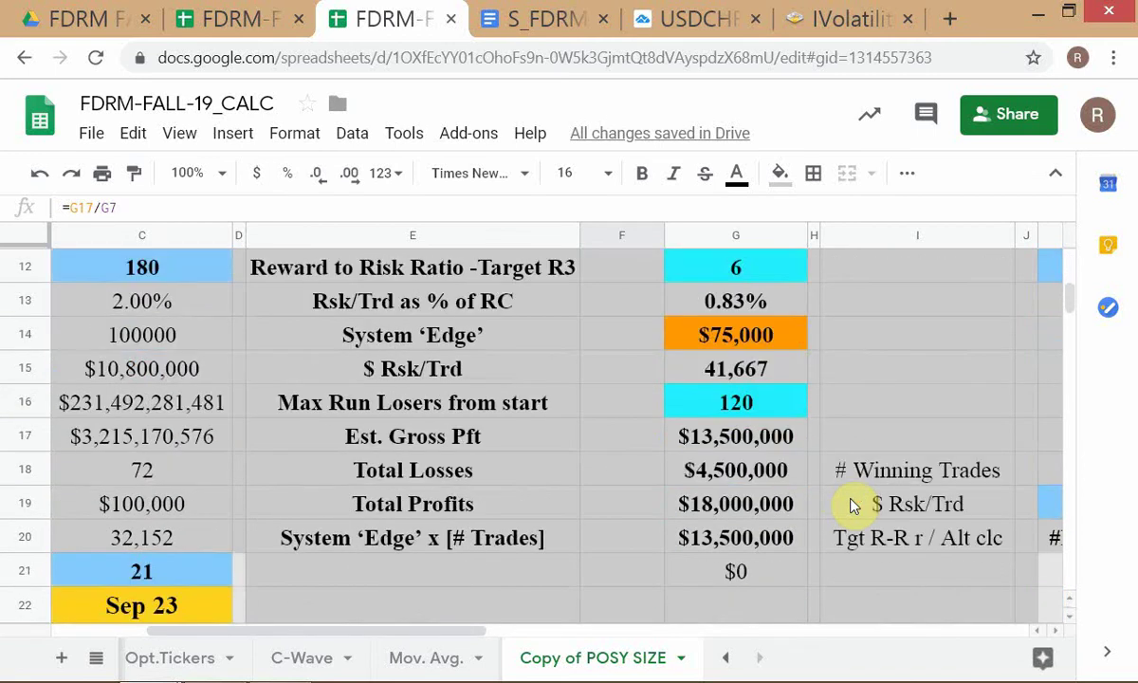
- Inspect the formulas behind Est. Gross Pft, System 'Edge' x [# Trades] and System 'Edge' in column G
click(709, 435)
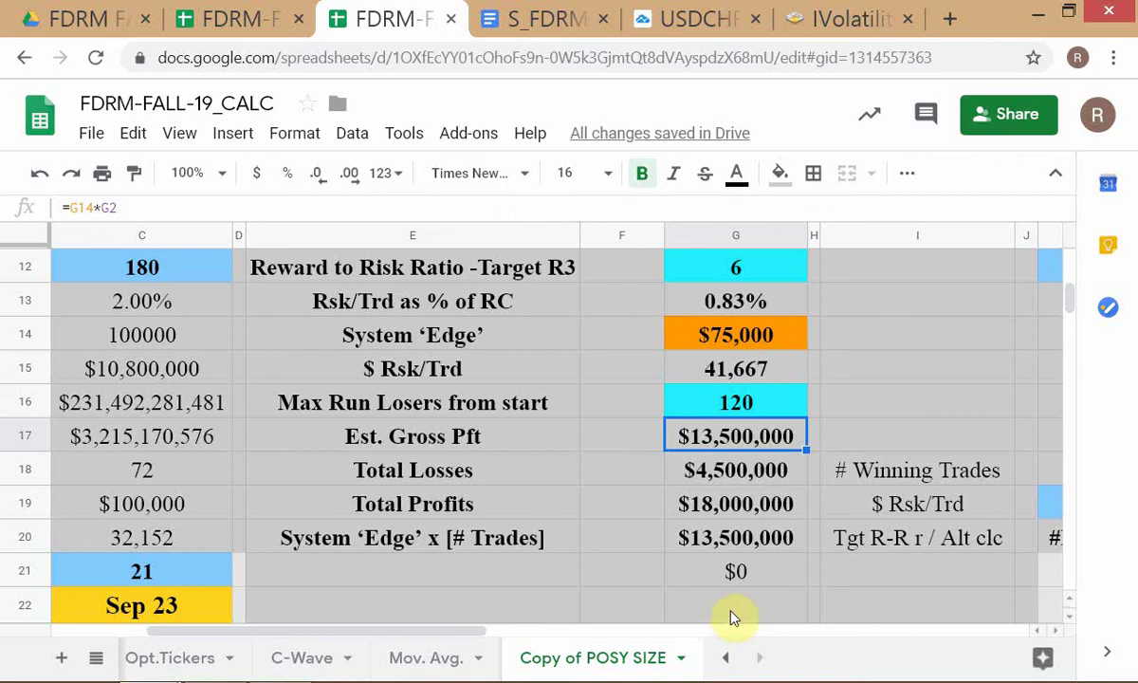
click(699, 548)
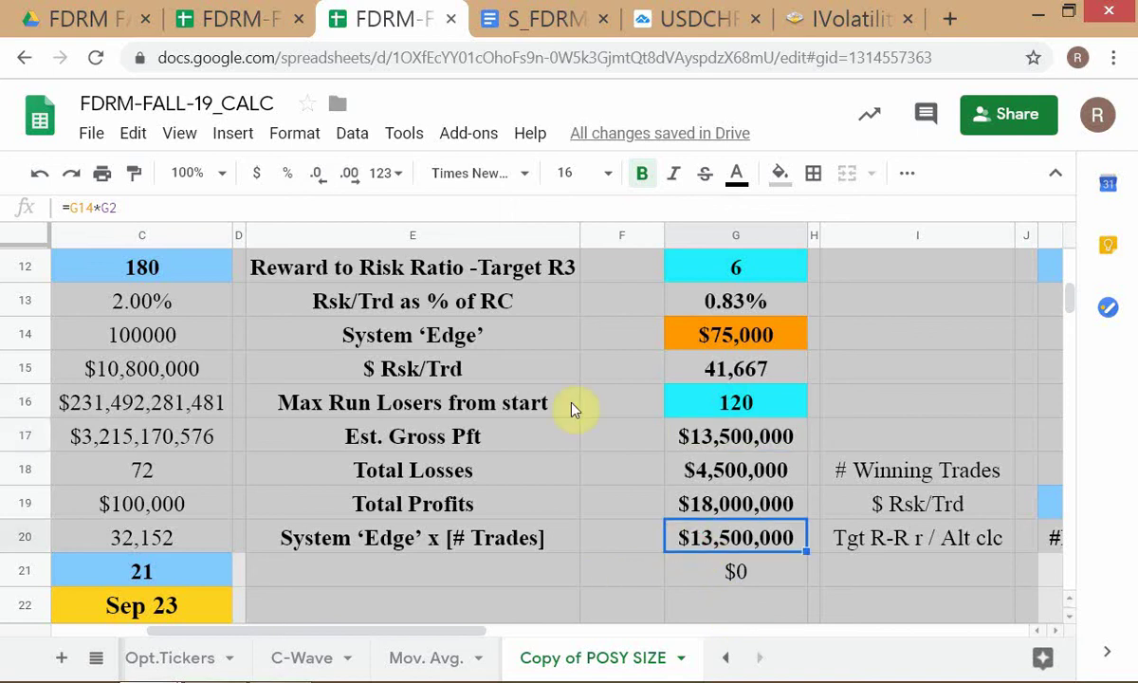
click(669, 322)
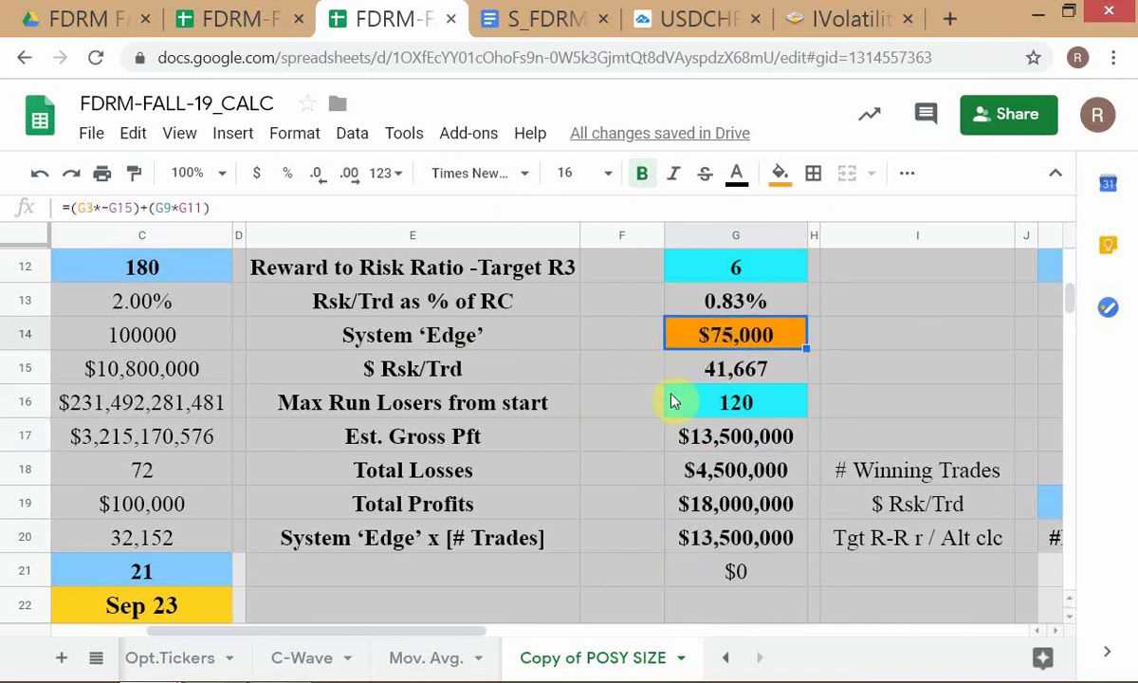
scroll(609, 445, up, 4)
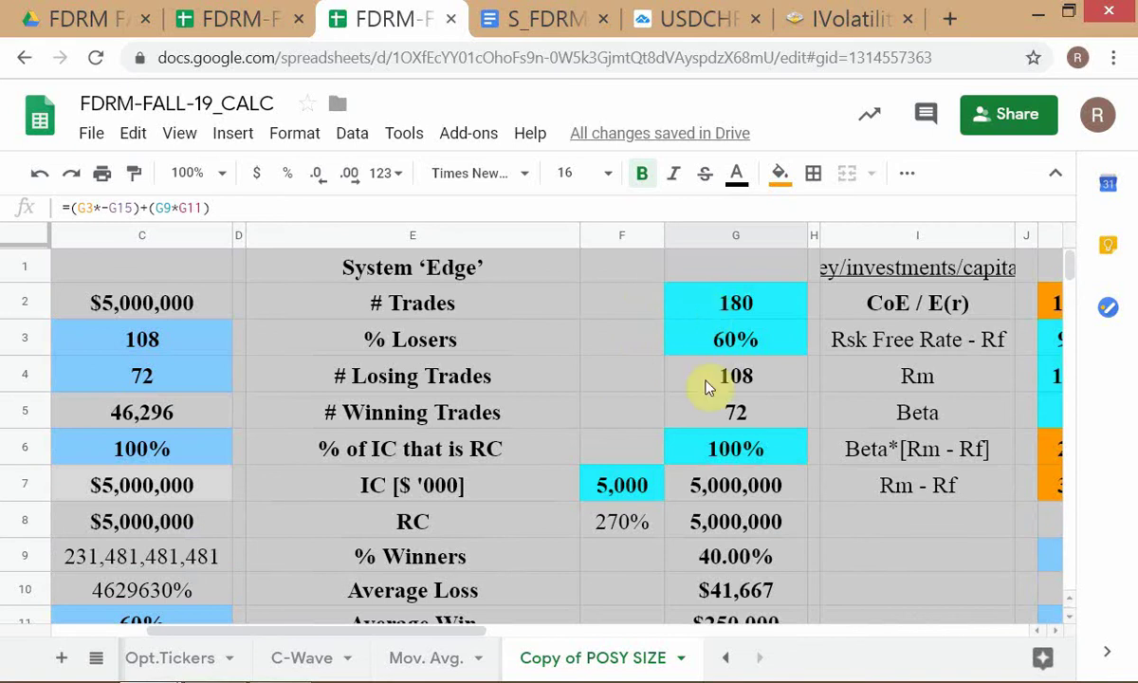
scroll(702, 436, down, 2)
scroll(647, 515, up, 2)
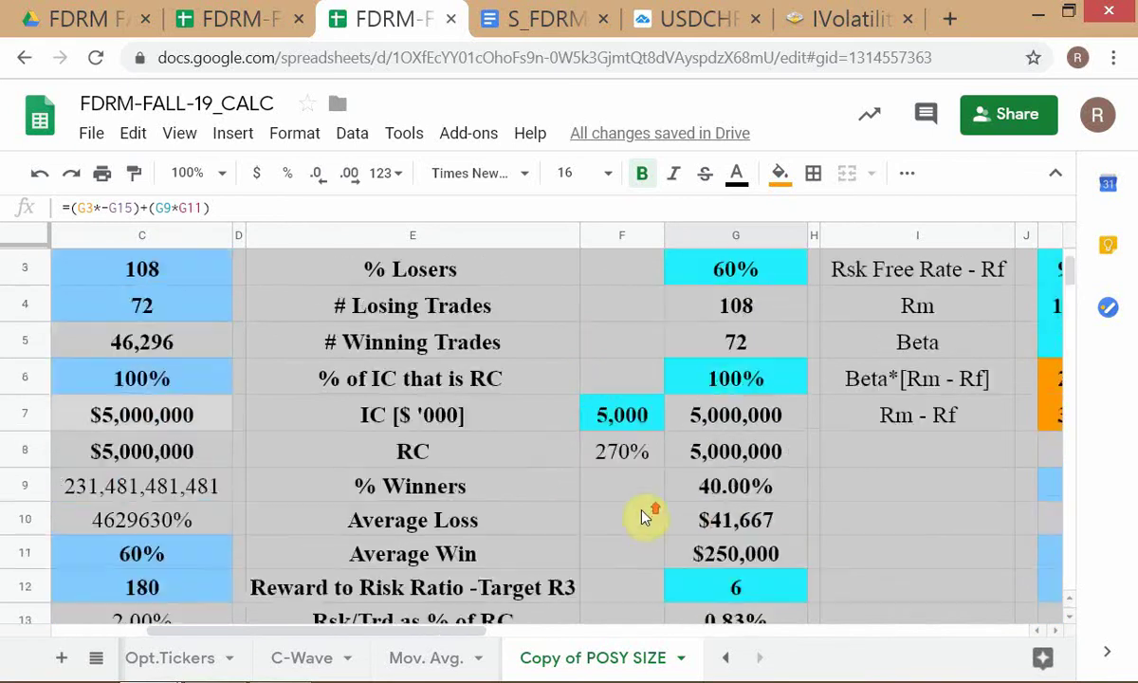
- Check the # Winning Trades formula in G5 and the System 'Edge' x [# Trades] formula in G20
click(685, 411)
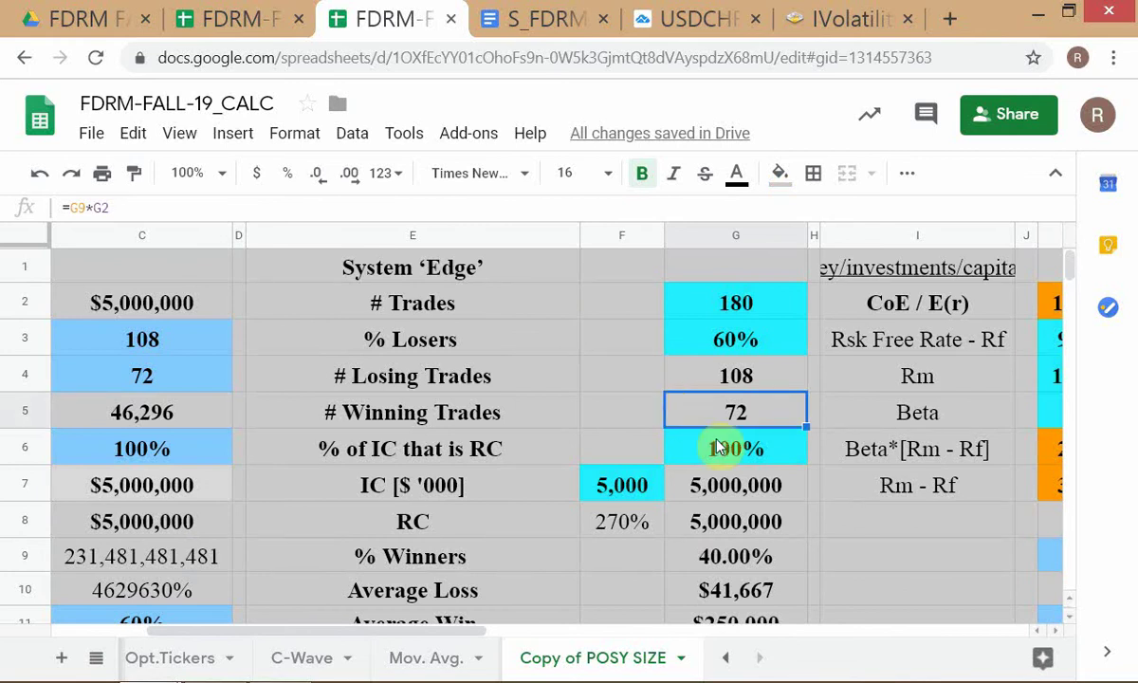
scroll(886, 479, down, 2)
scroll(889, 482, up, 2)
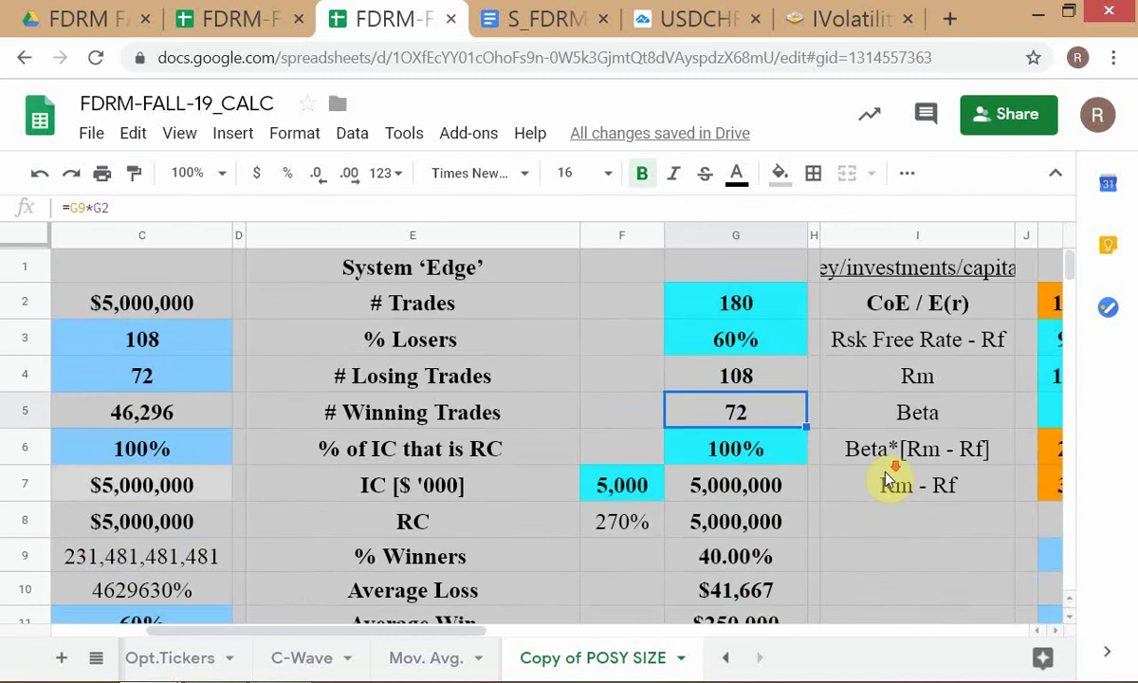
scroll(853, 465, down, 4)
scroll(699, 434, down, 3)
scroll(682, 438, up, 1)
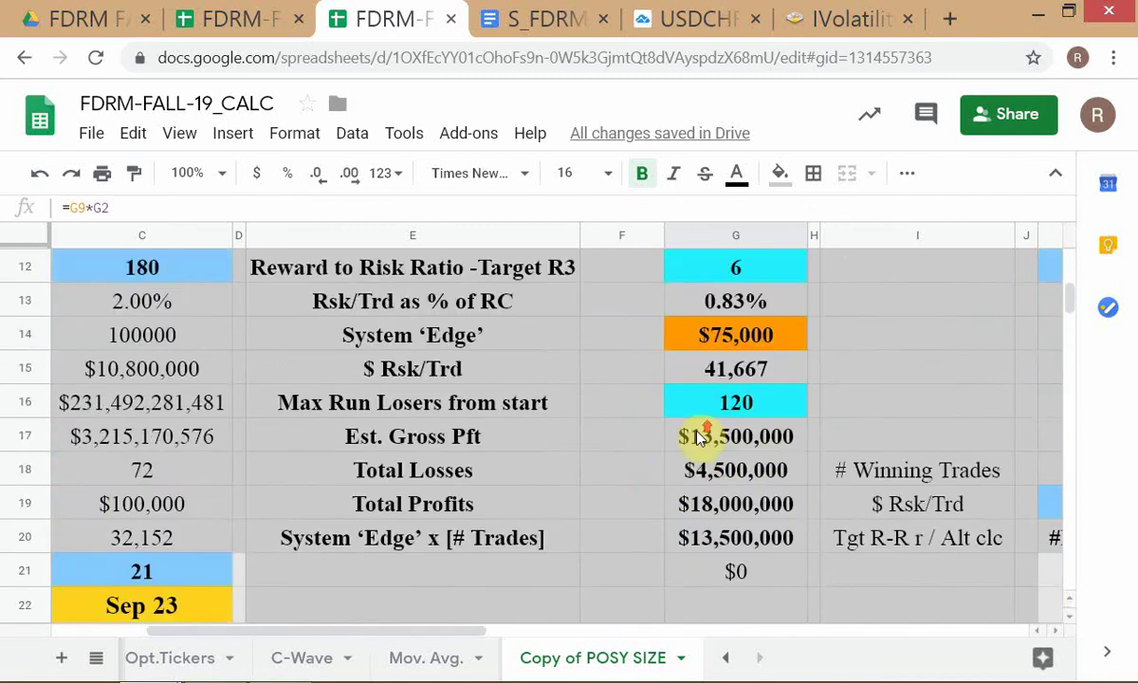
scroll(682, 438, down, 1)
click(702, 446)
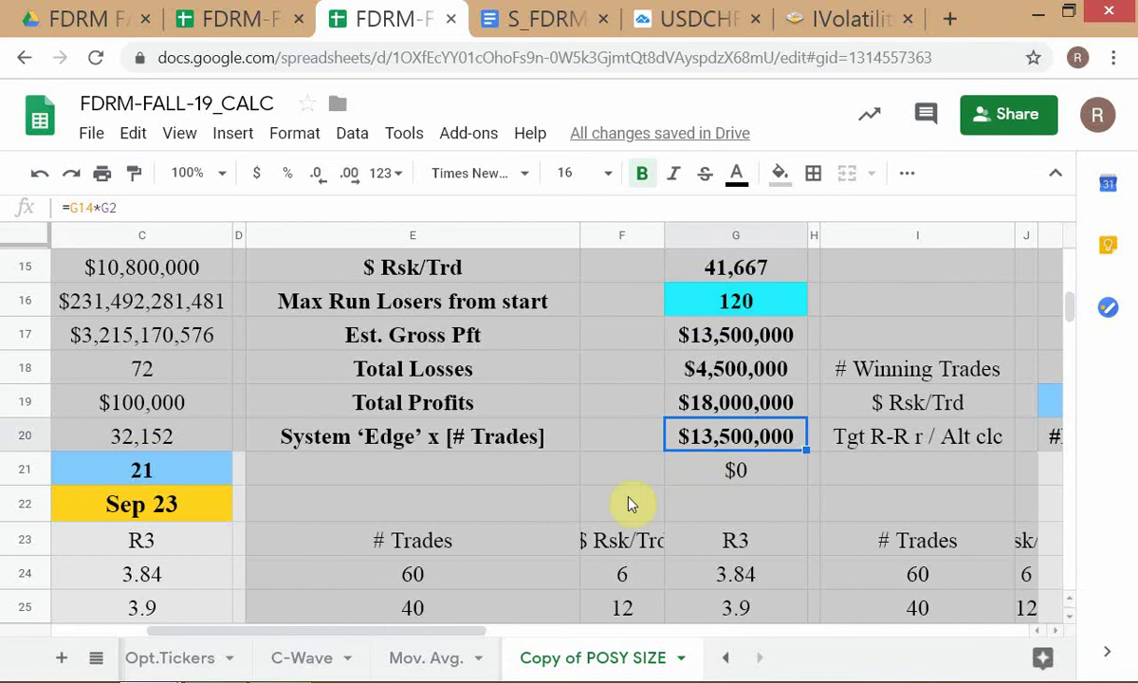
- Enter a formula in G1 that multiplies # Trades by System 'Edge', =G2*G14, and reselect the cell
scroll(628, 498, up, 1)
scroll(574, 495, up, 4)
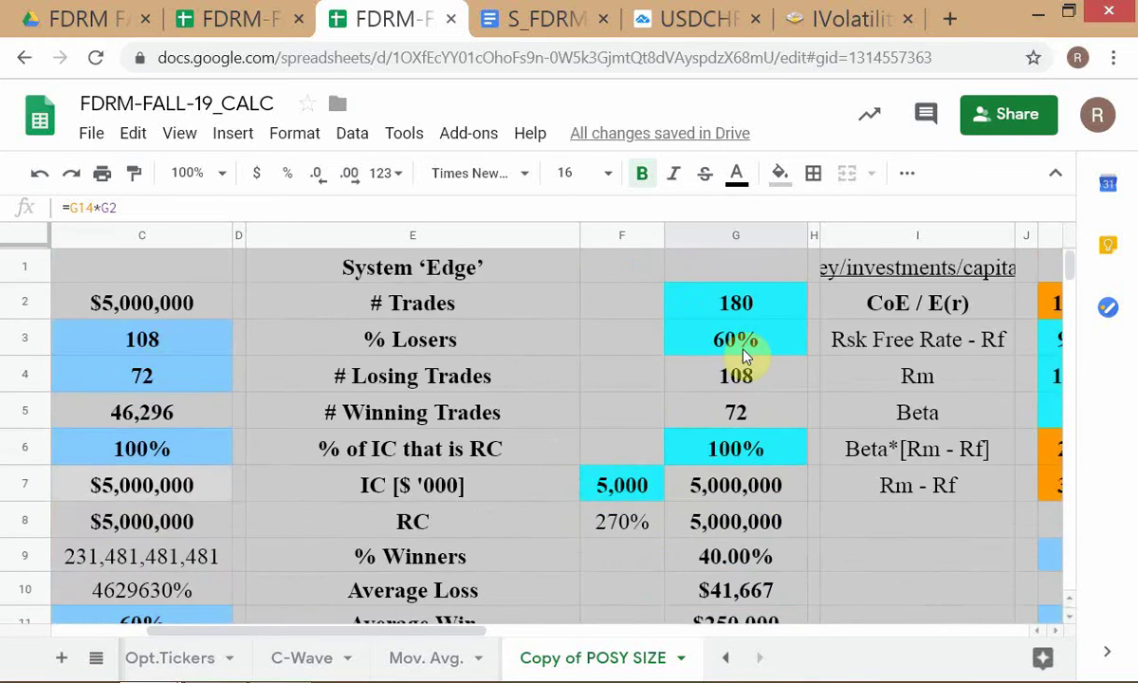
click(688, 273)
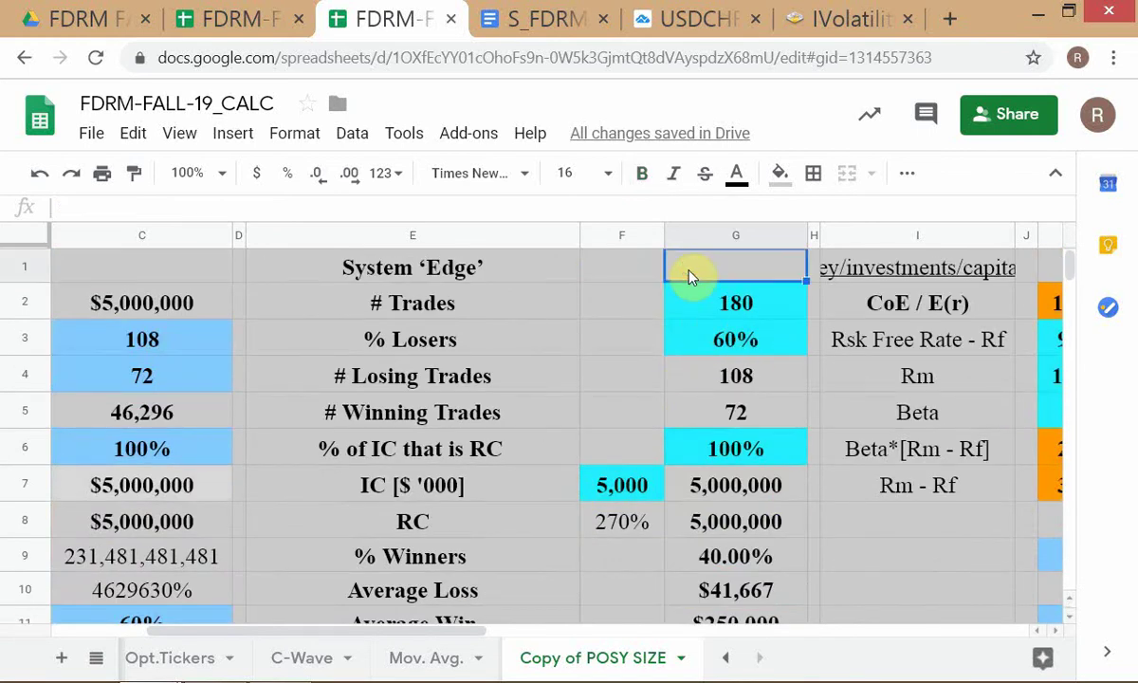
text(=)
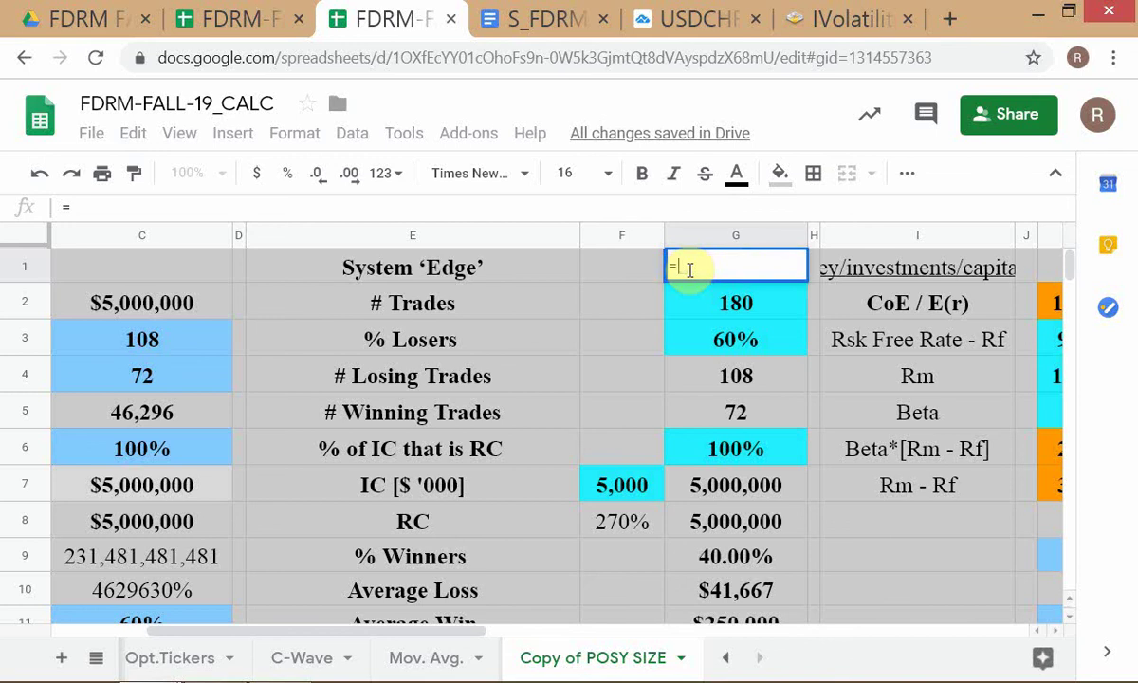
key(Down)
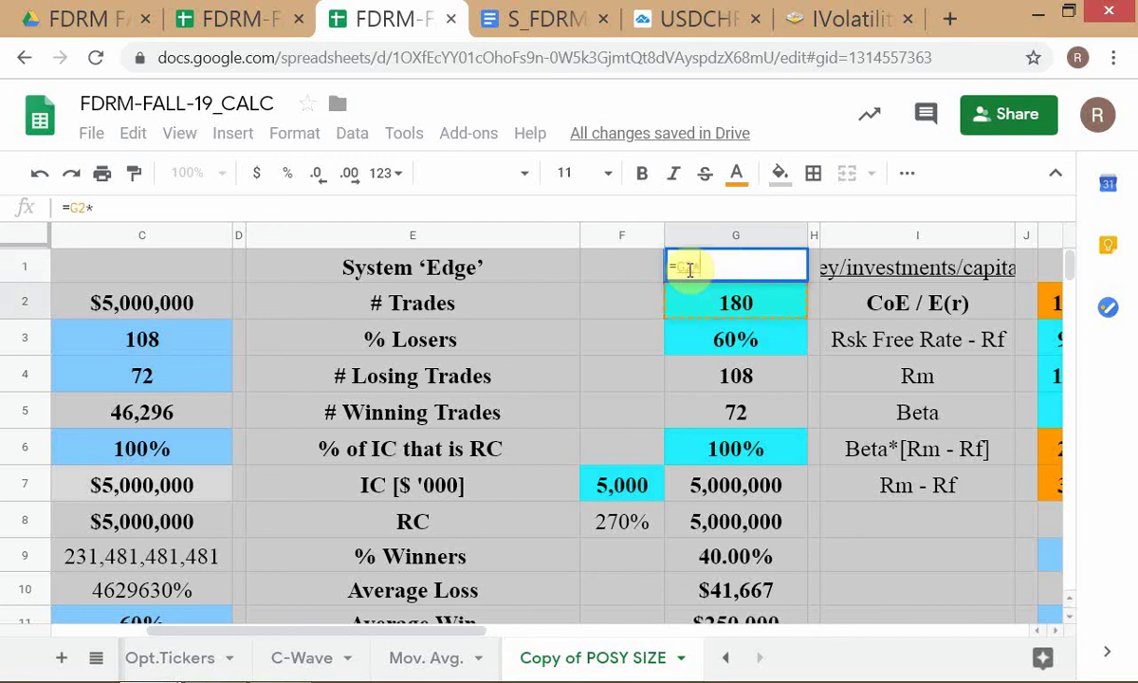
text(*)
scroll(690, 284, down, 2)
scroll(701, 339, down, 1)
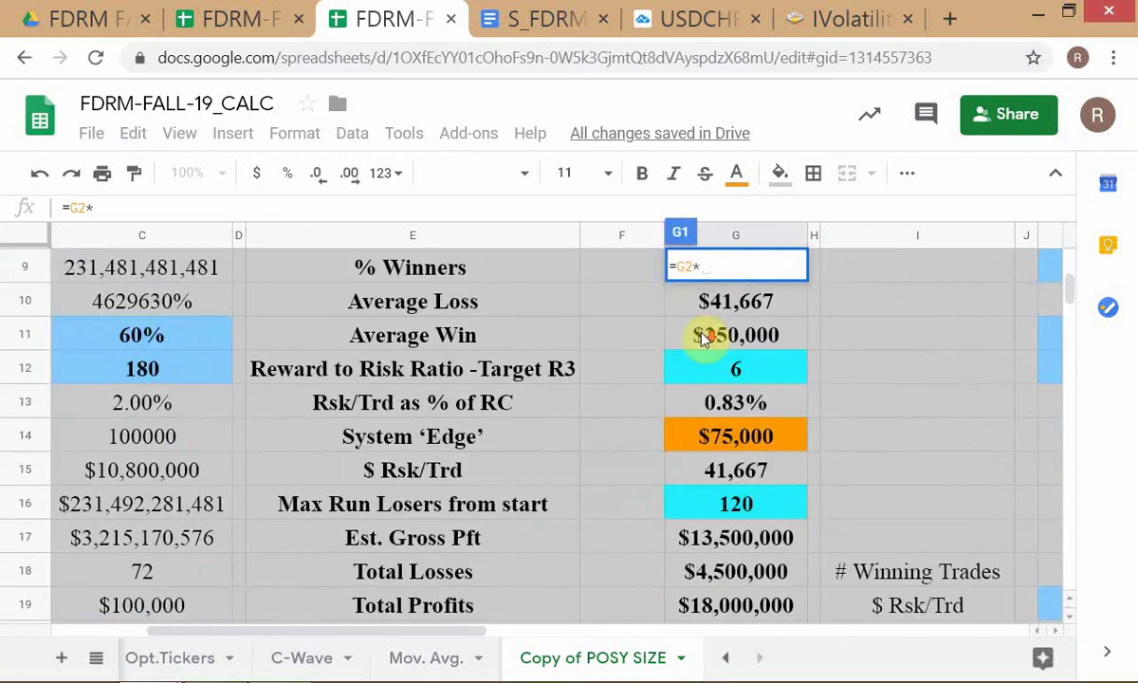
click(734, 442)
key(Return)
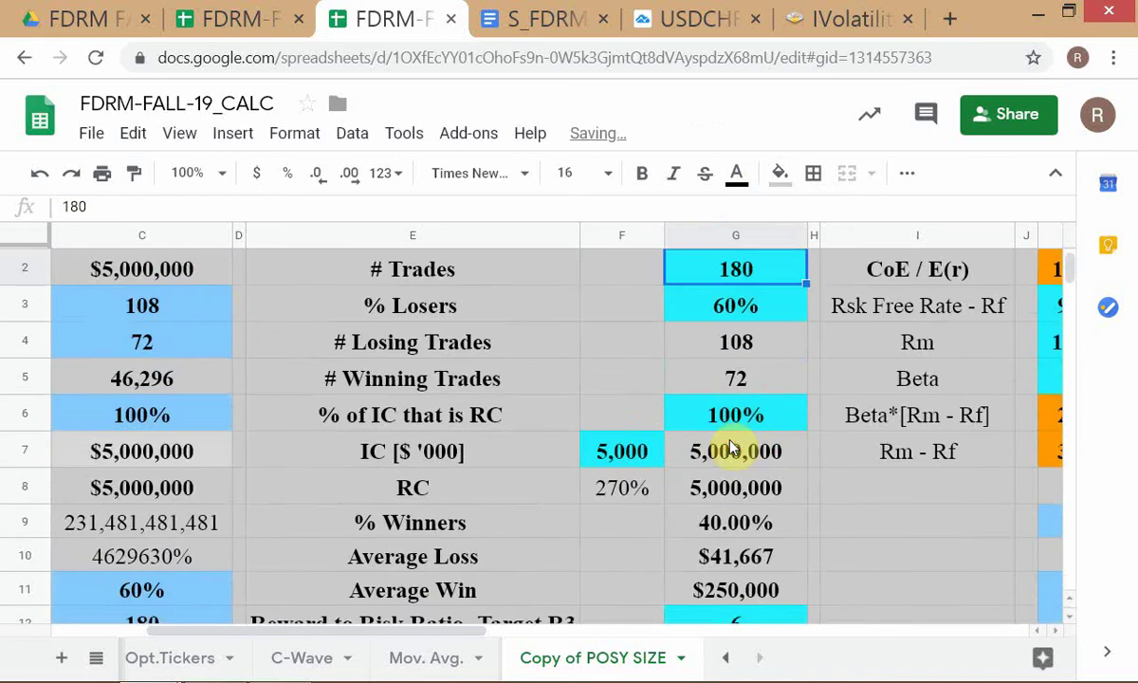
key(Up)
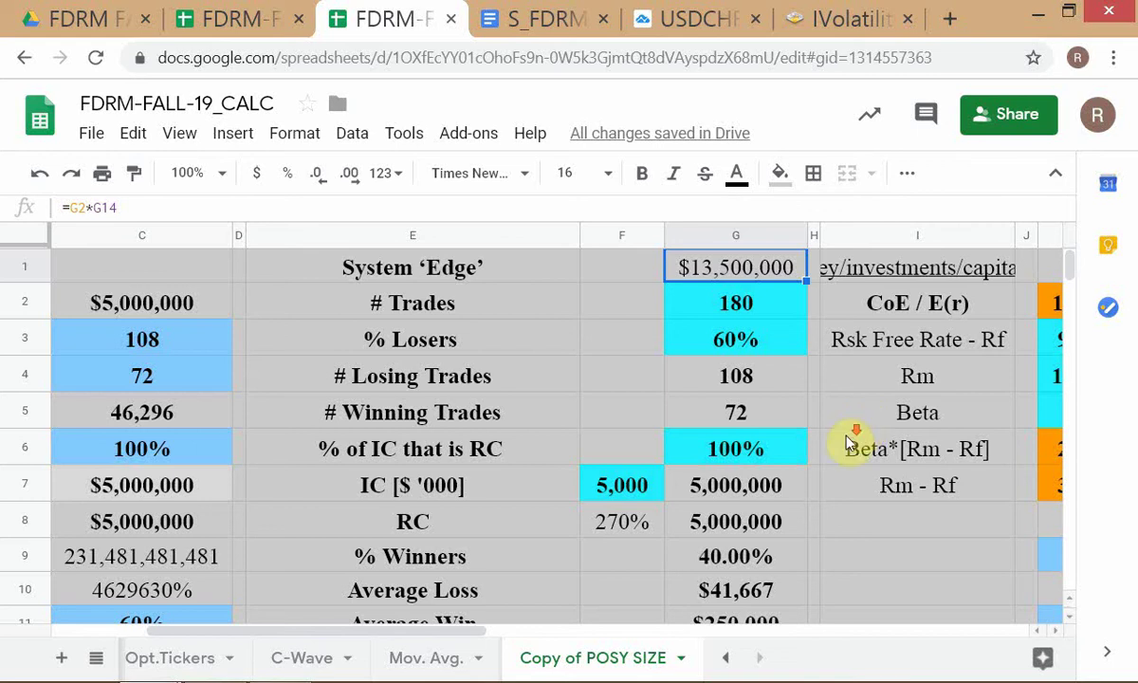
- Review the Rsk/Trd as % of RC row with F13 selected, and return to the IC and RC rows
scroll(851, 441, down, 3)
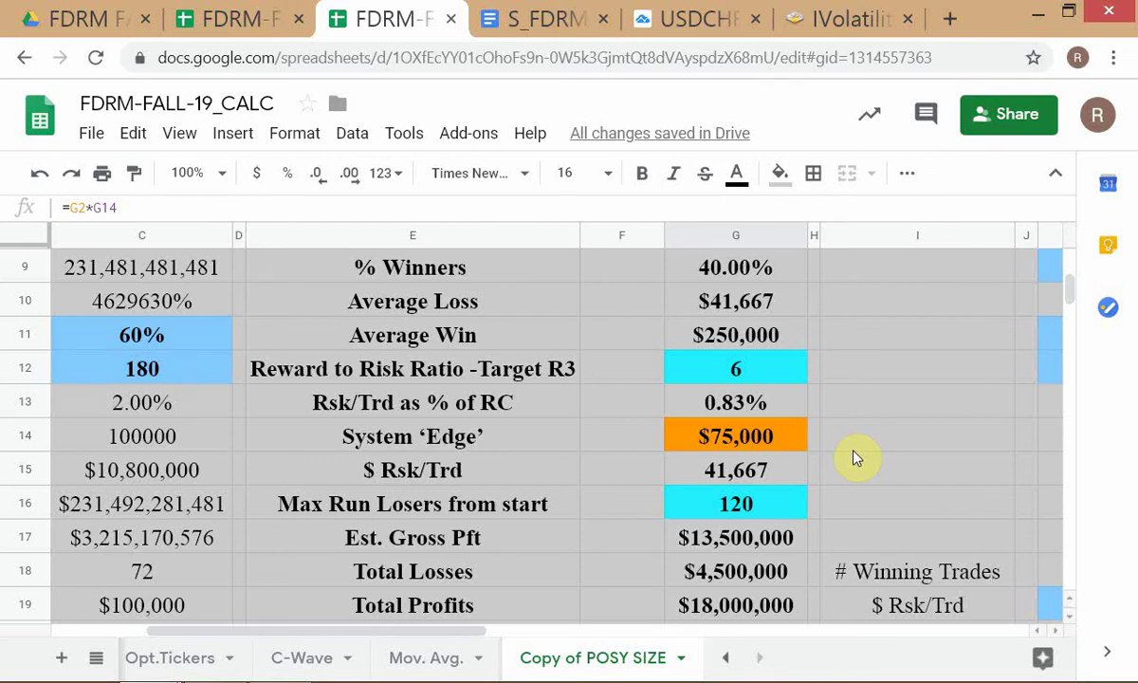
click(616, 402)
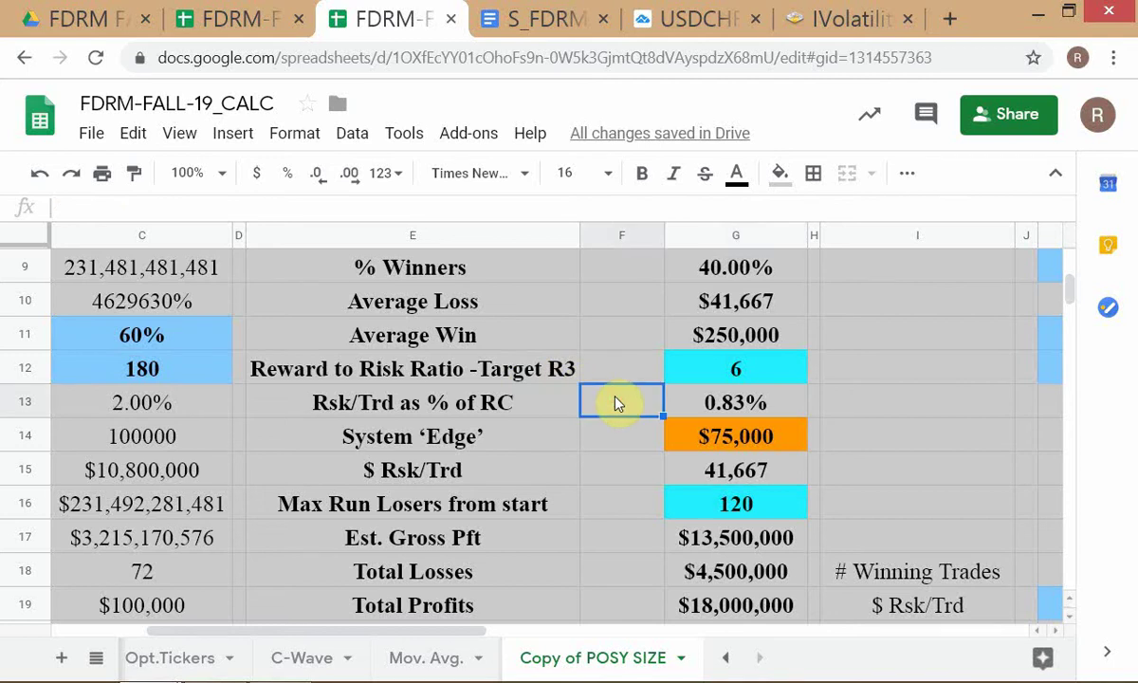
scroll(590, 389, up, 2)
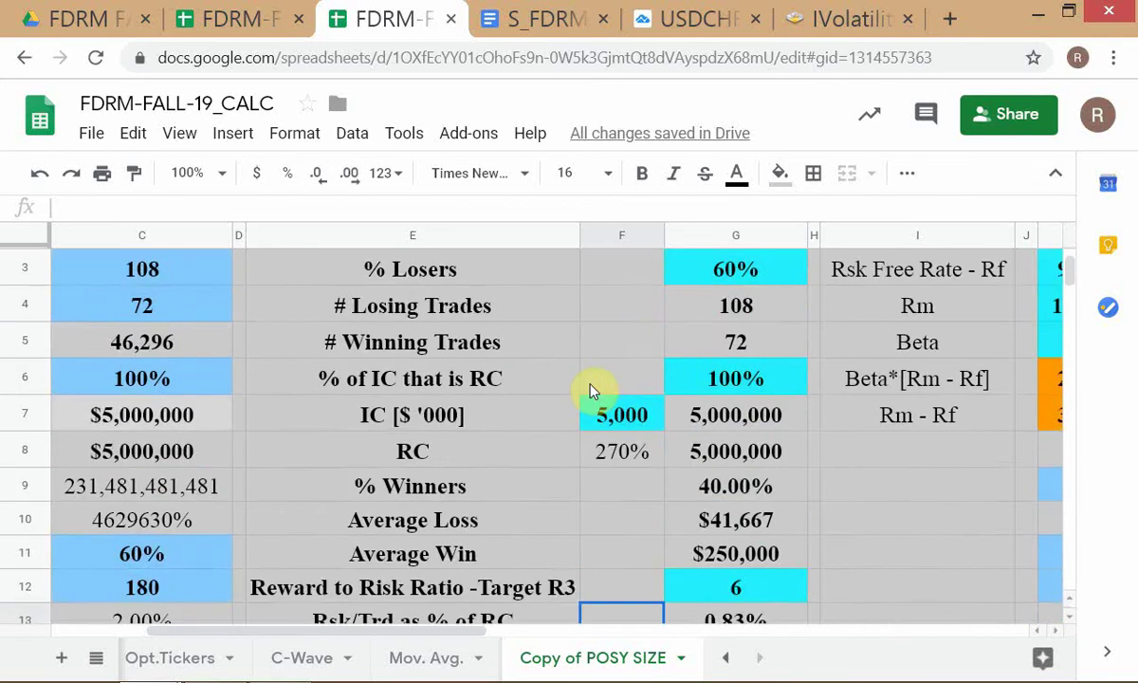
- Glance at the SE equation in the session outline, return to the Copy of POSY SIZE sheet, and set % Losers in G3 to 75%
scroll(590, 389, up, 1)
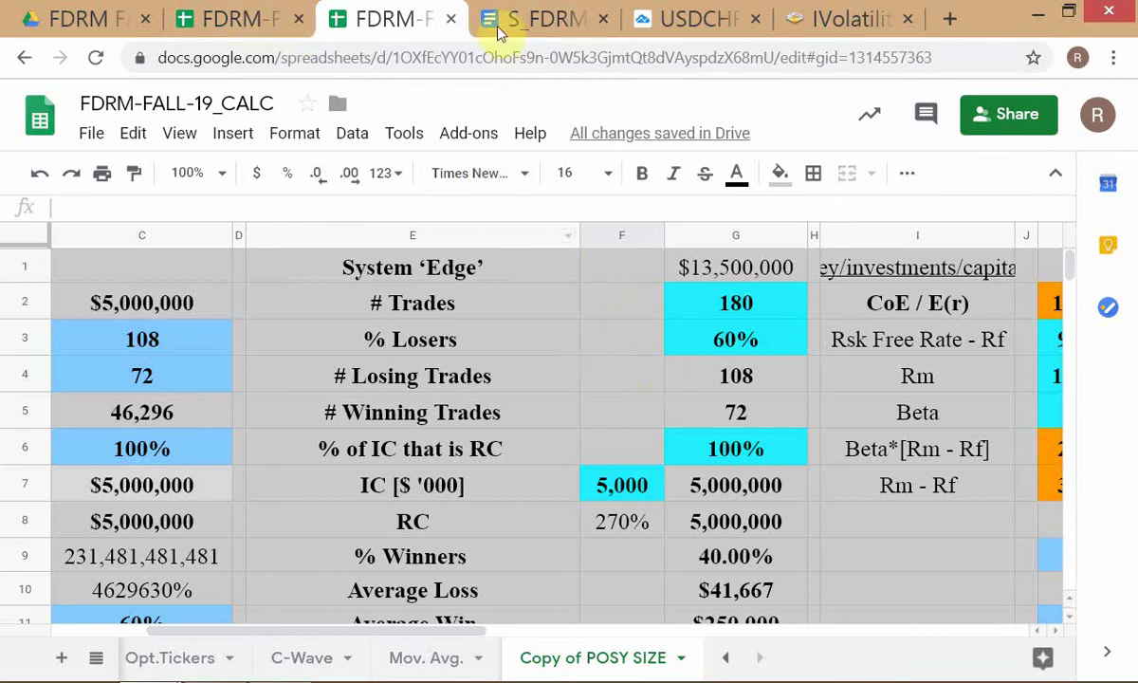
click(535, 19)
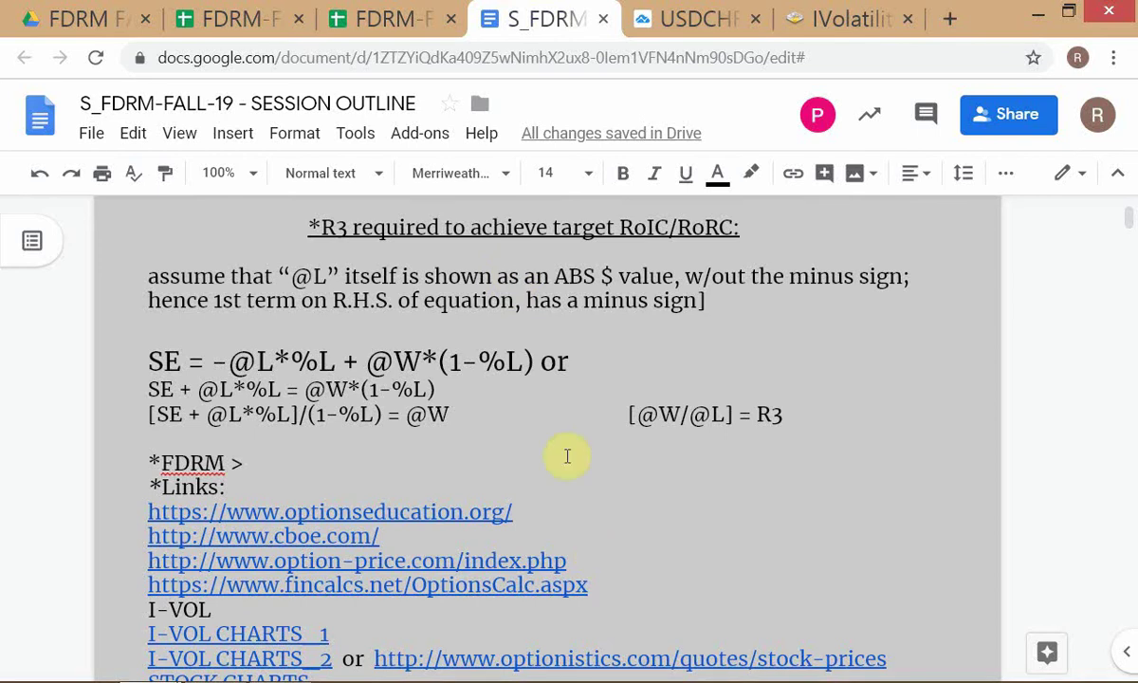
click(377, 30)
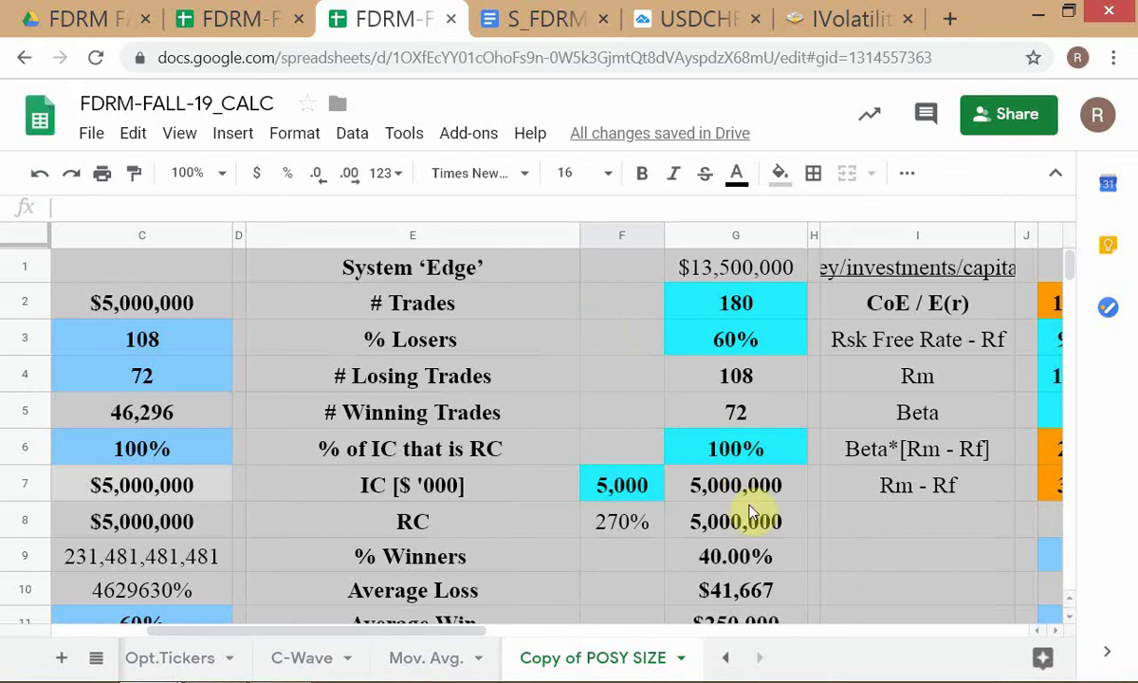
click(726, 350)
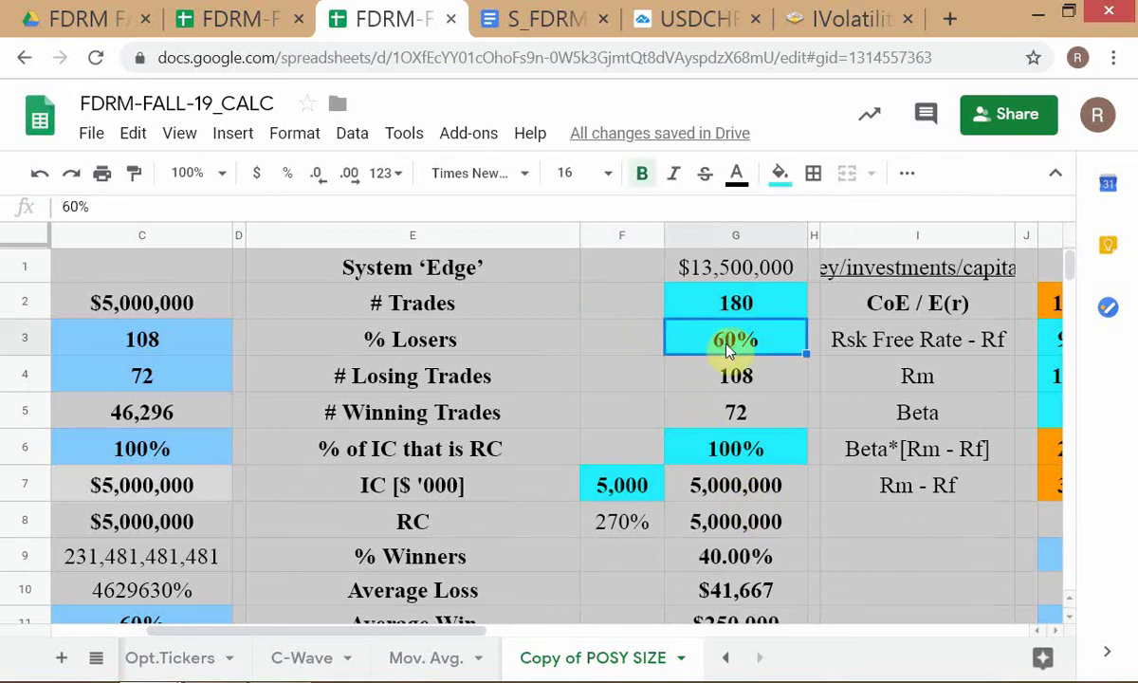
text(75%)
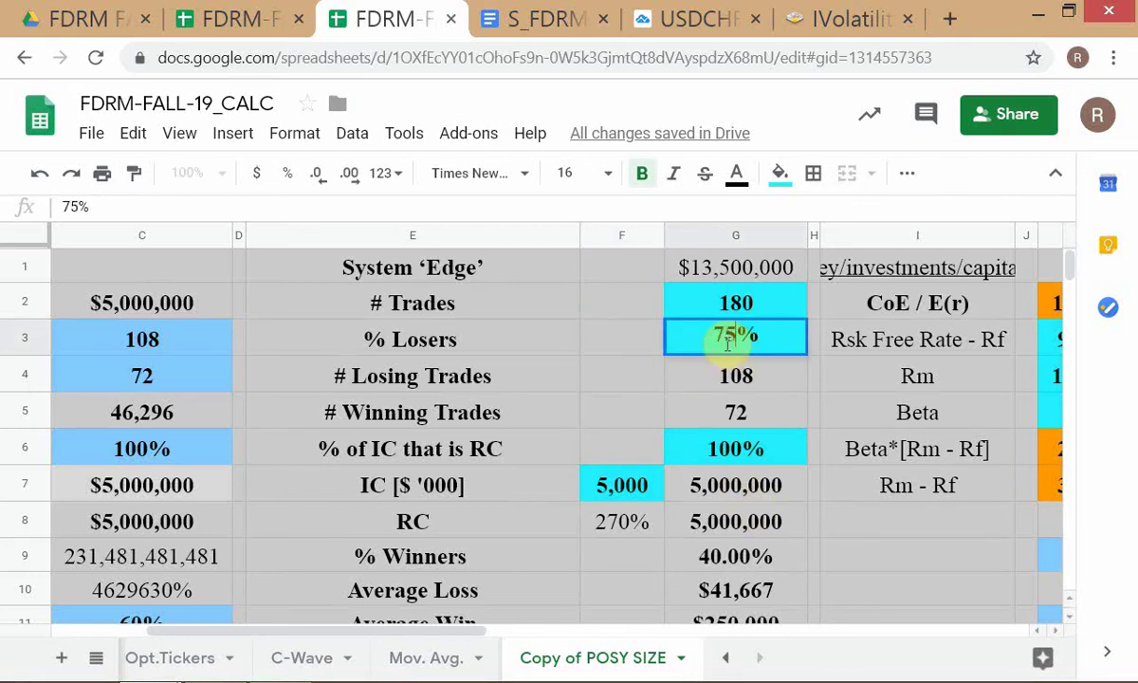
key(Return)
click(726, 350)
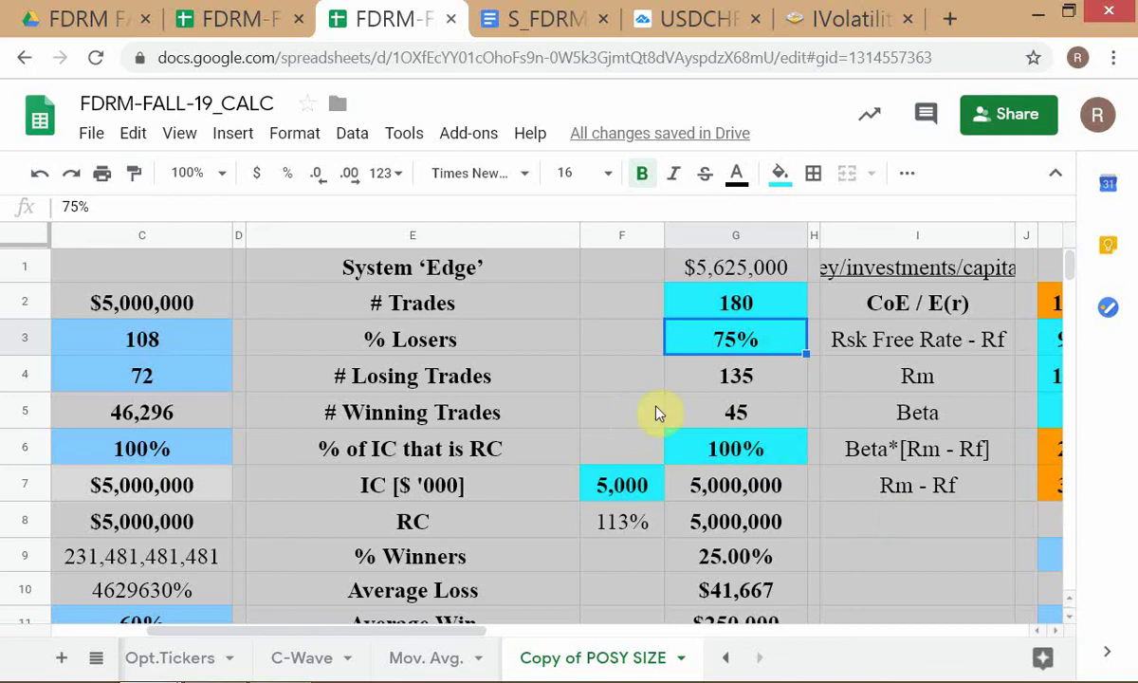
- Switch to the S_FDRM-FALL-19 session outline and examine the %L and @W terms of the SE equation
key(alt+Tab)
key(alt+Tab)
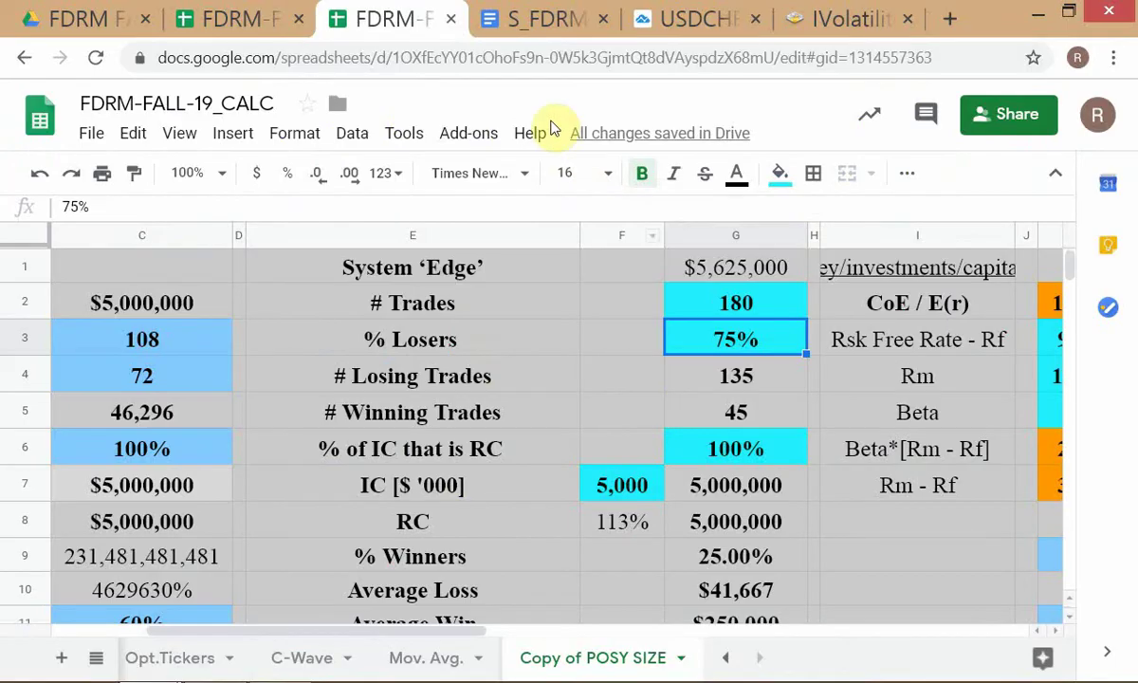
click(534, 20)
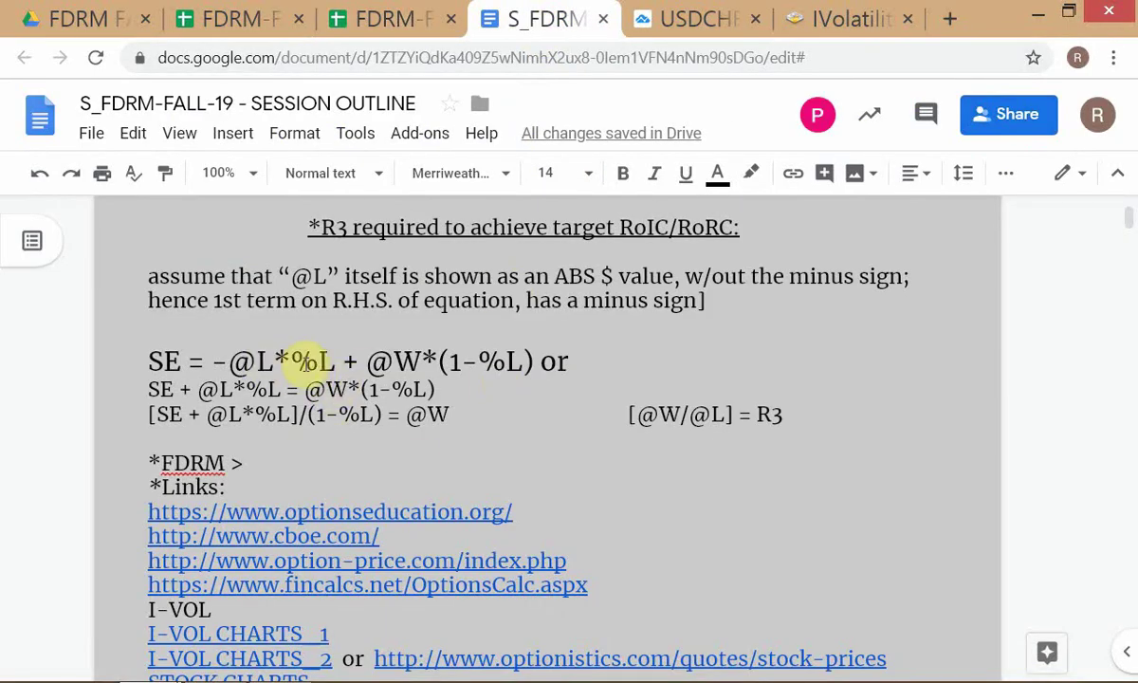
drag(292, 361, 343, 361)
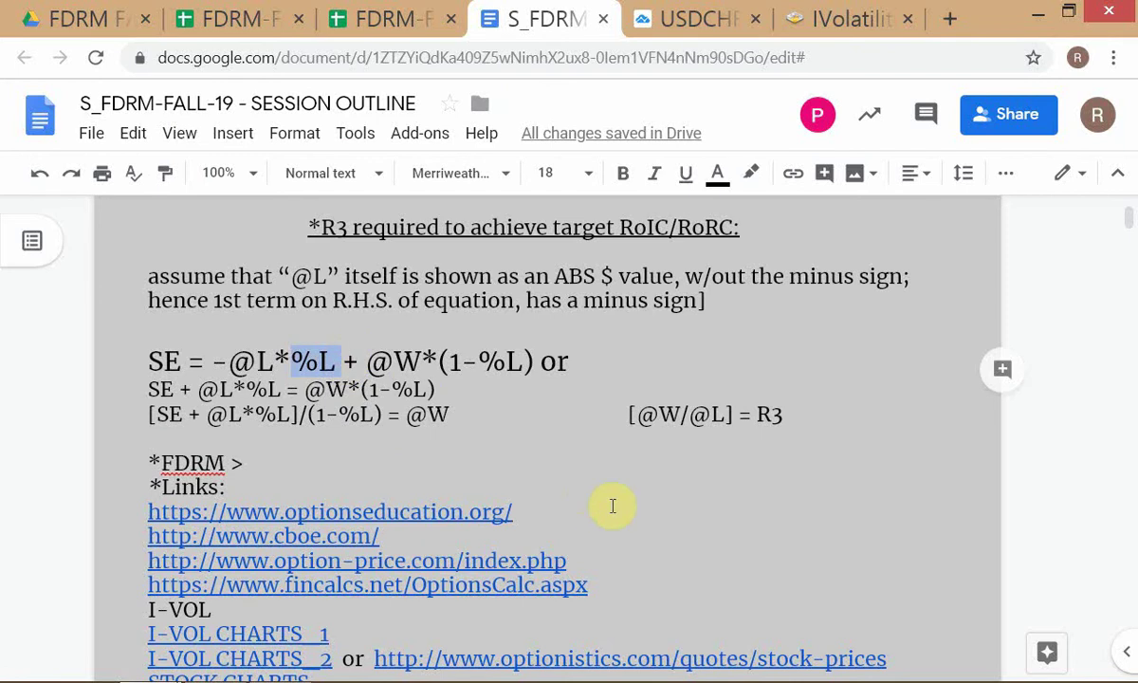
click(422, 361)
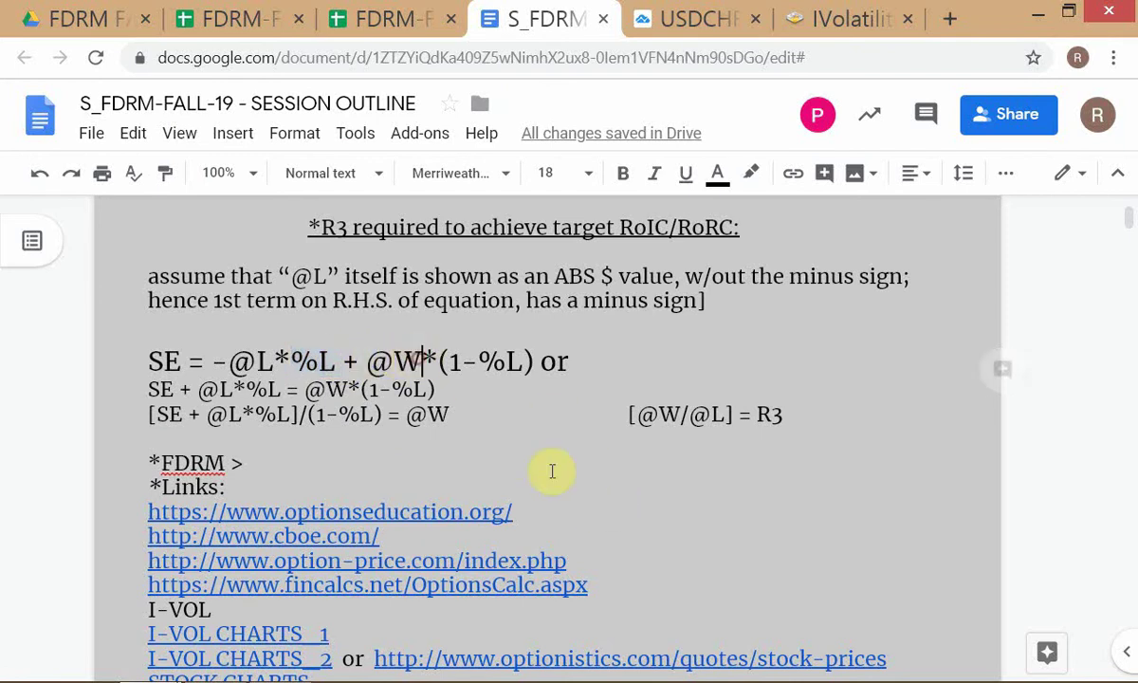
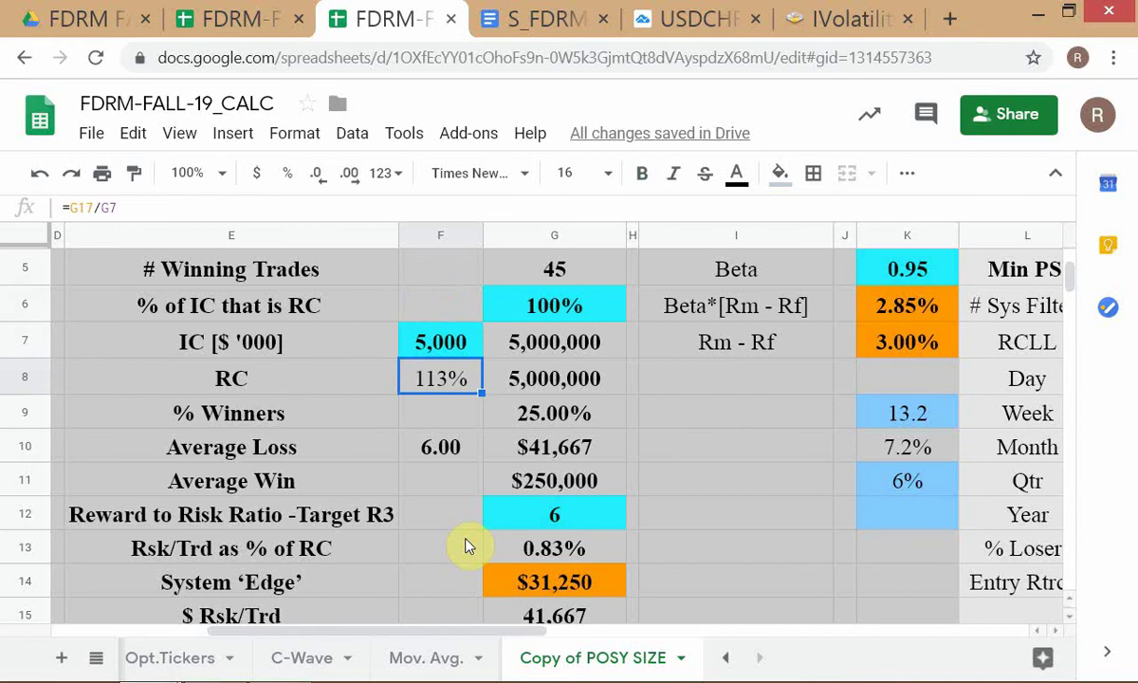
- On the Copy of POSY SIZE sheet, go from F8 to the % Losers value in G3 and review the rows around it
key(Up)
key(Up)
key(Up)
key(Up)
key(Up)
key(Right)
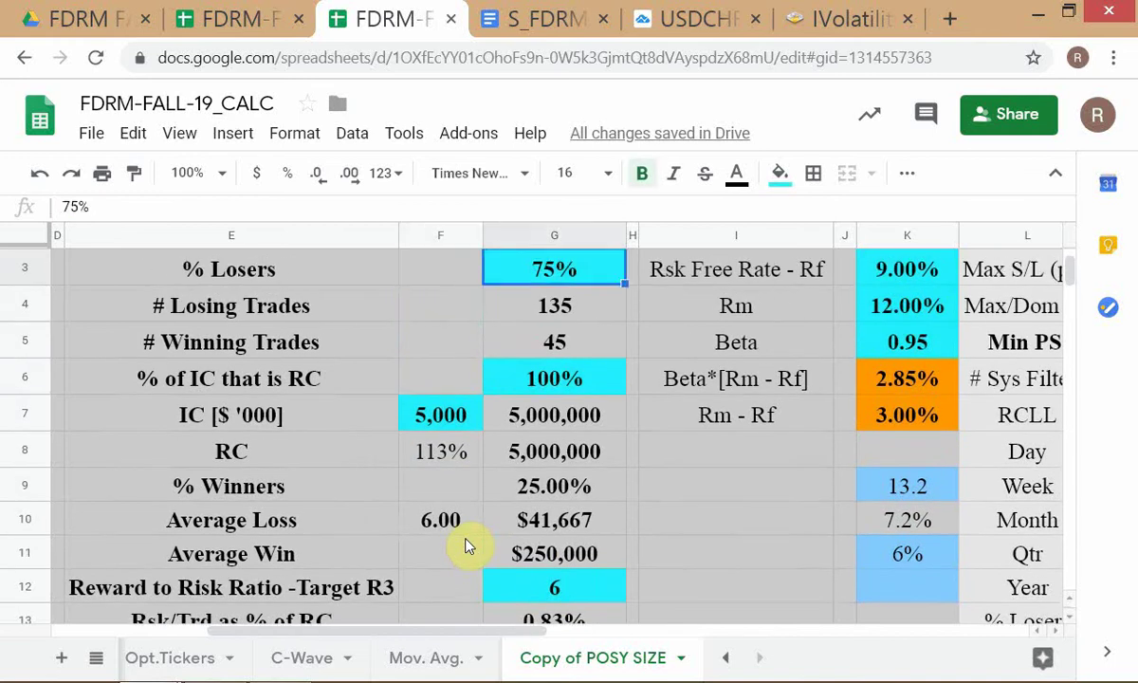
scroll(465, 545, up, 1)
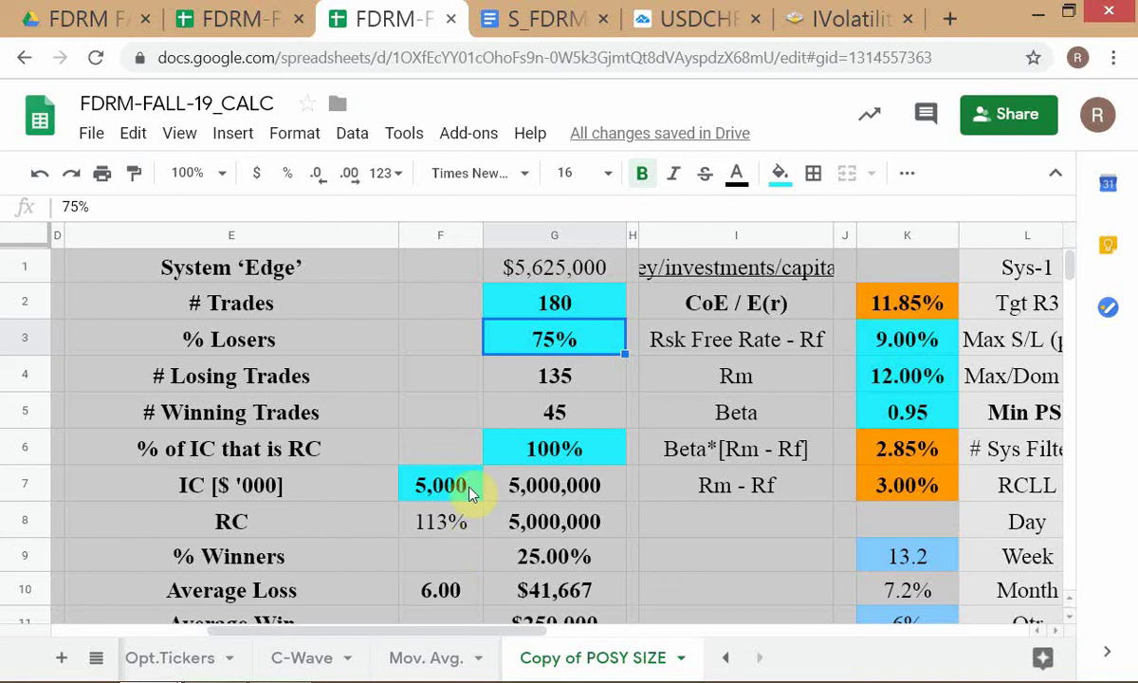
- Glance at the USDCHF chart in TradingView, return to the calculation sheet, and check the win-to-loss ratio formula in F10
click(689, 24)
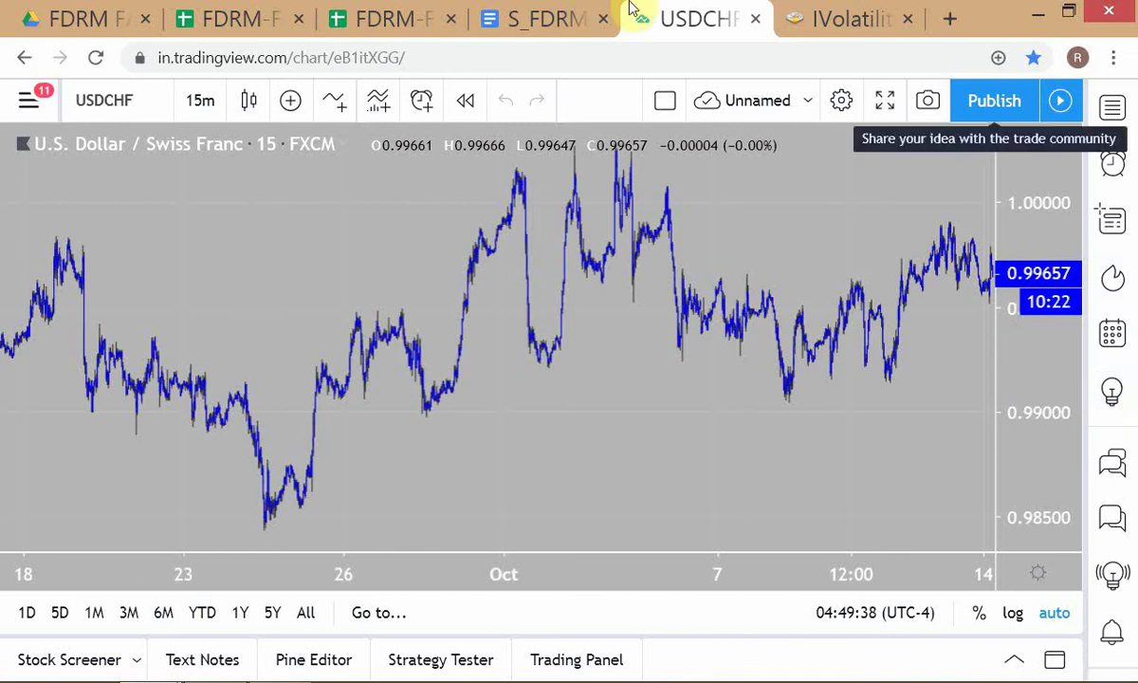
click(370, 21)
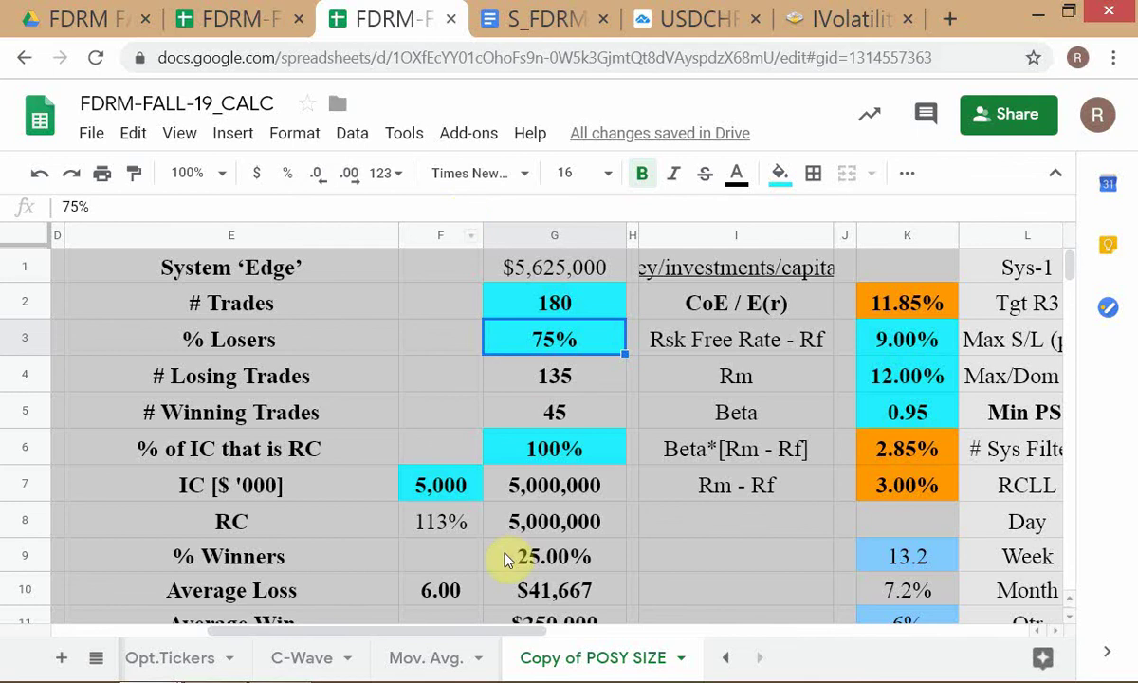
scroll(465, 542, down, 1)
click(451, 524)
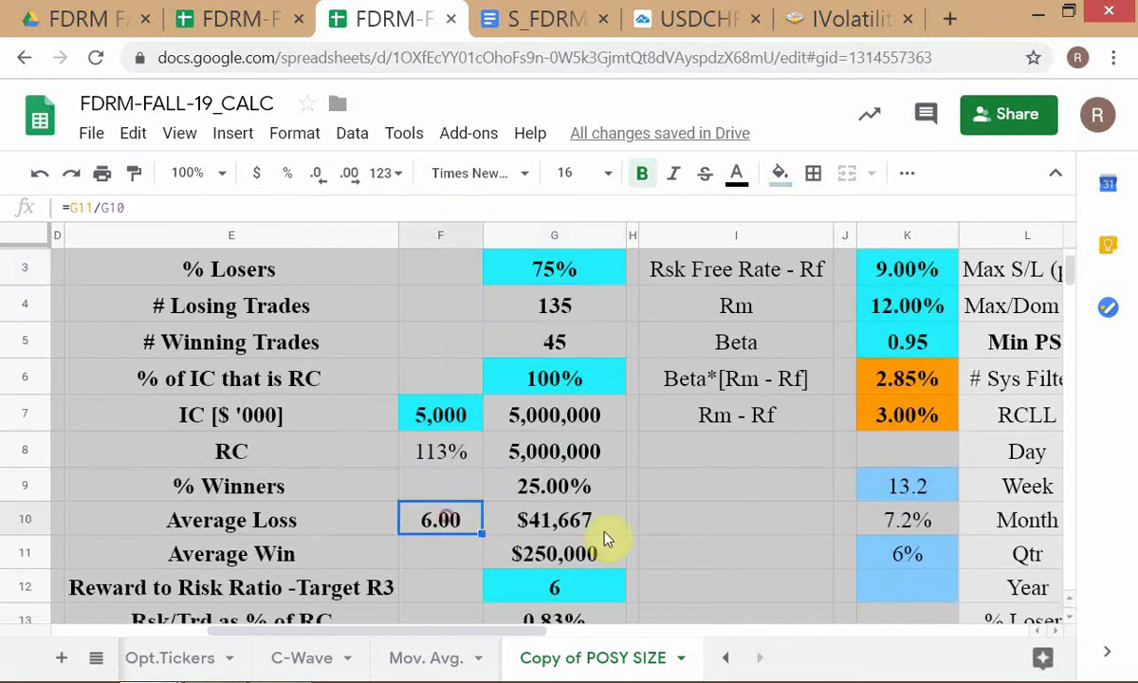
scroll(671, 521, down, 1)
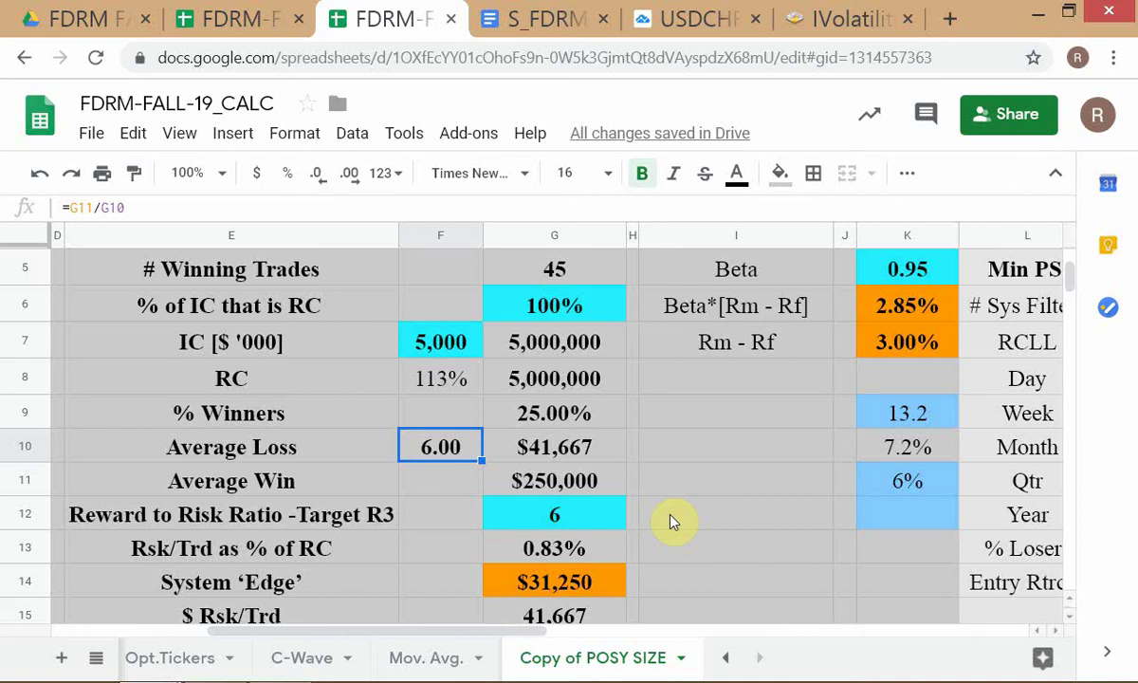
- Switch to the USDCHF chart in TradingView and change its interval to 240 minutes
click(699, 19)
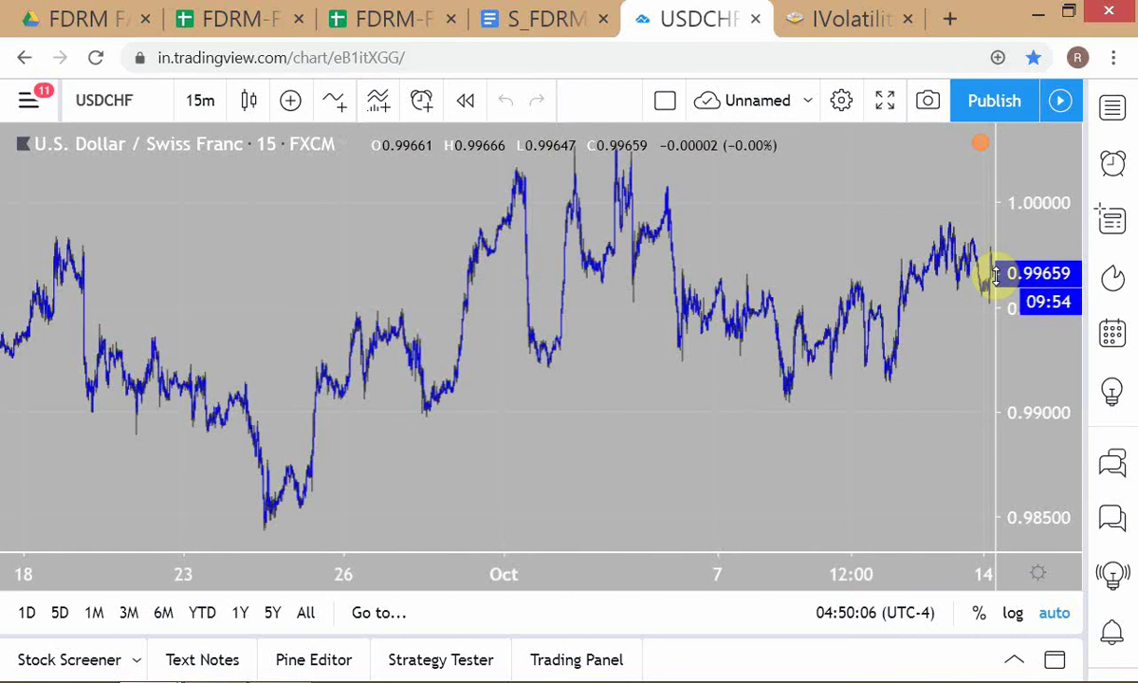
key(comma)
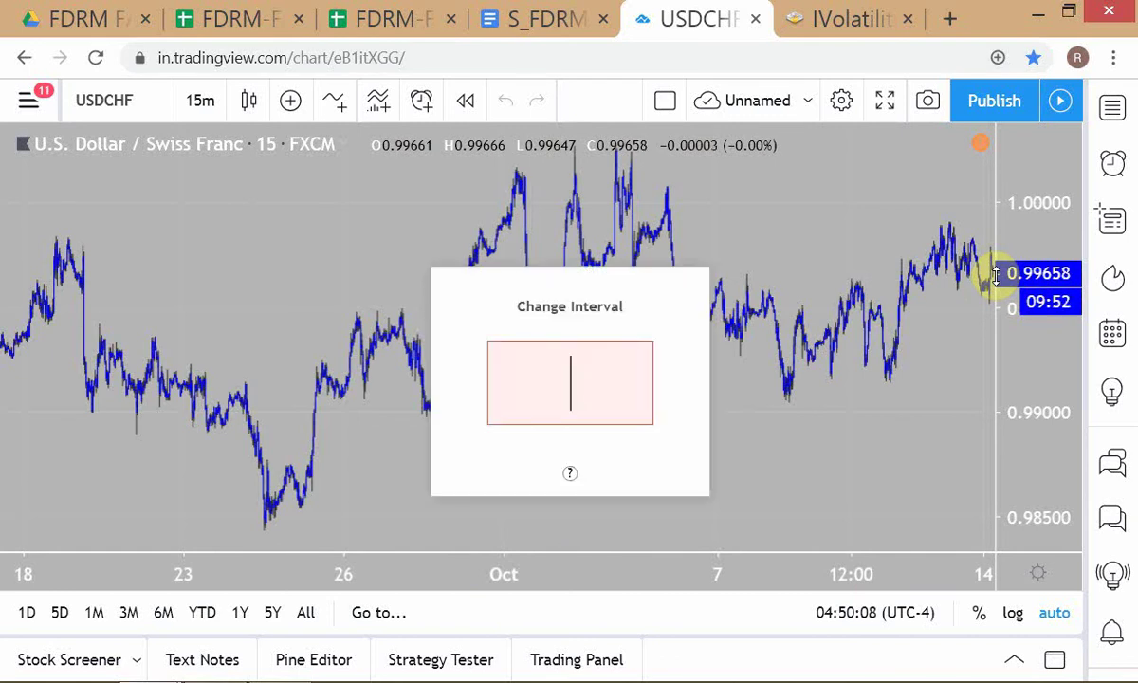
text(24)
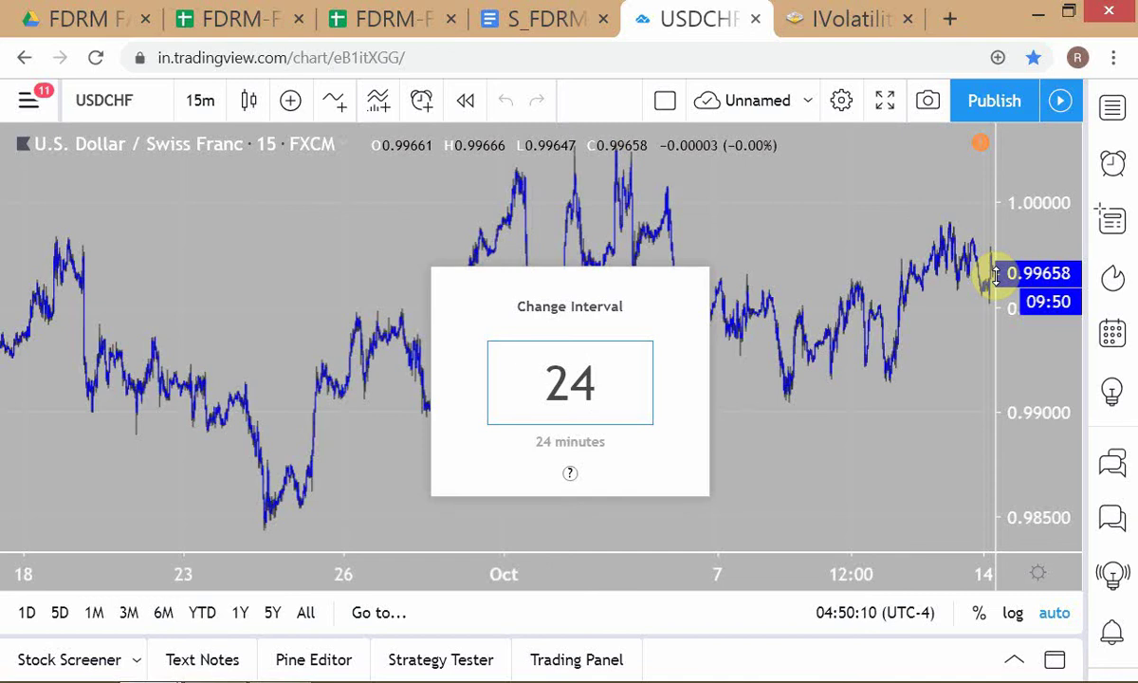
text(0)
key(Return)
mouse_move(1014, 671)
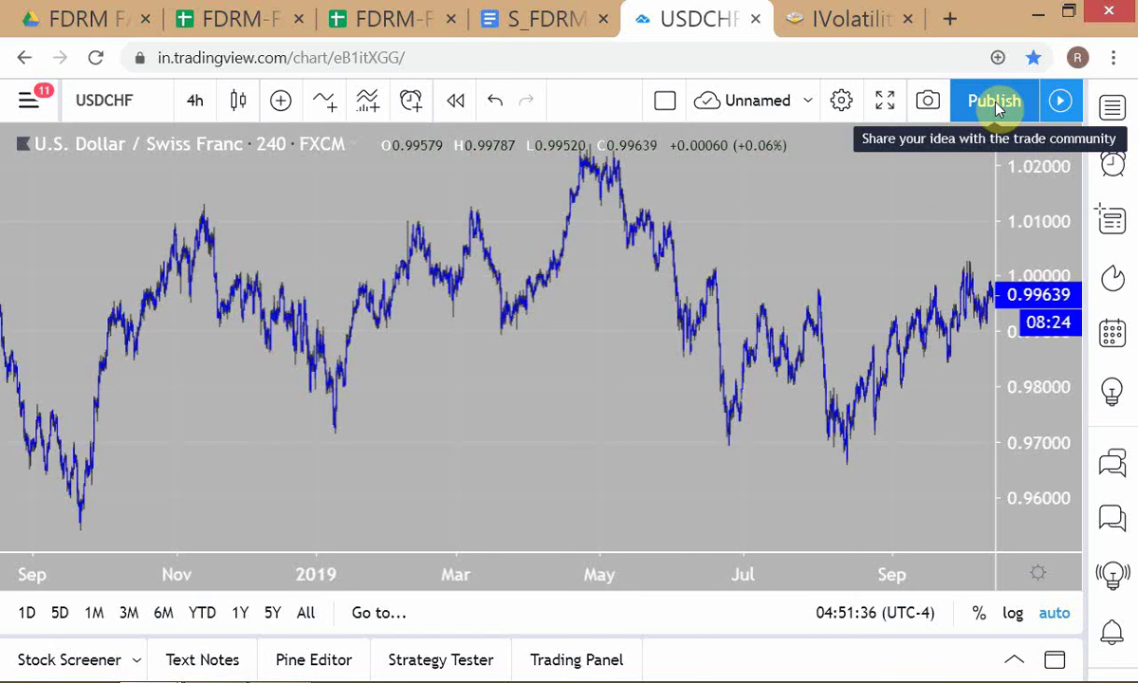
- Return to the Copy of POSY SIZE sheet, review # Trades and % Losers, and inspect the Average Loss formula in G10
click(384, 18)
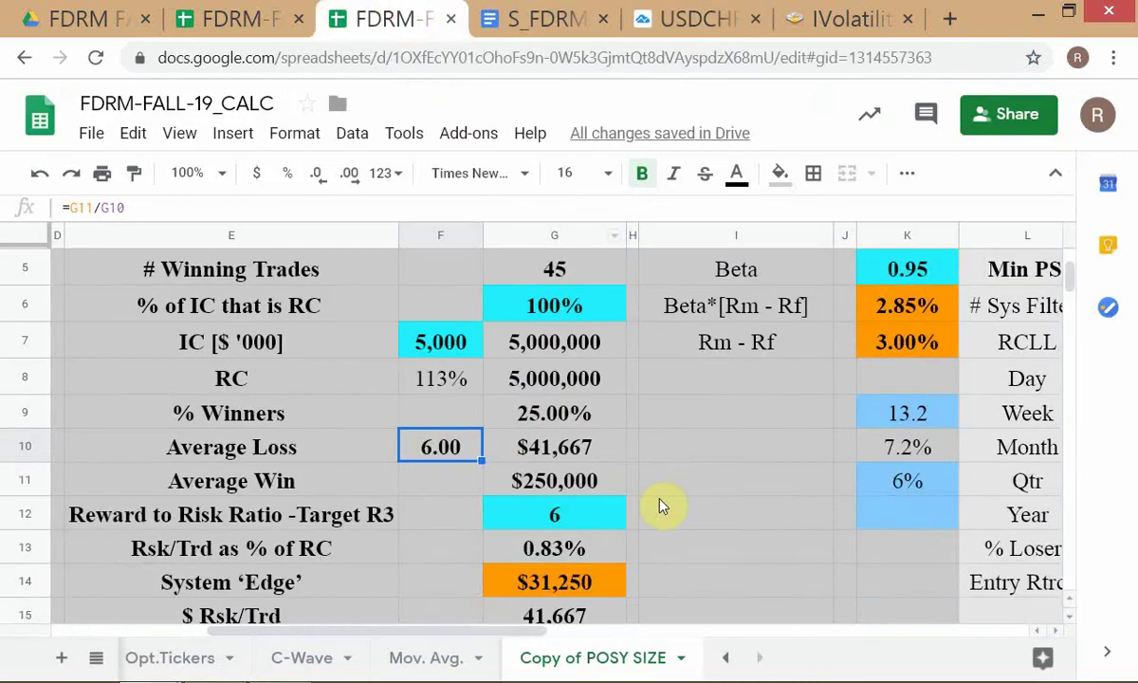
scroll(660, 505, up, 2)
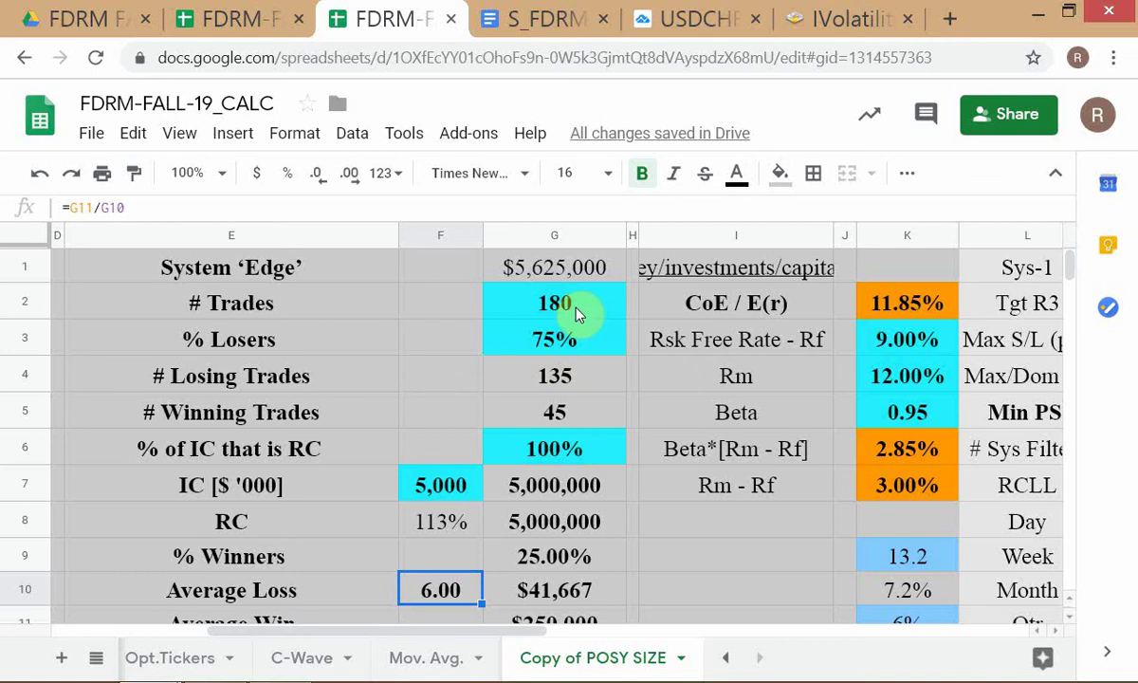
scroll(444, 579, down, 1)
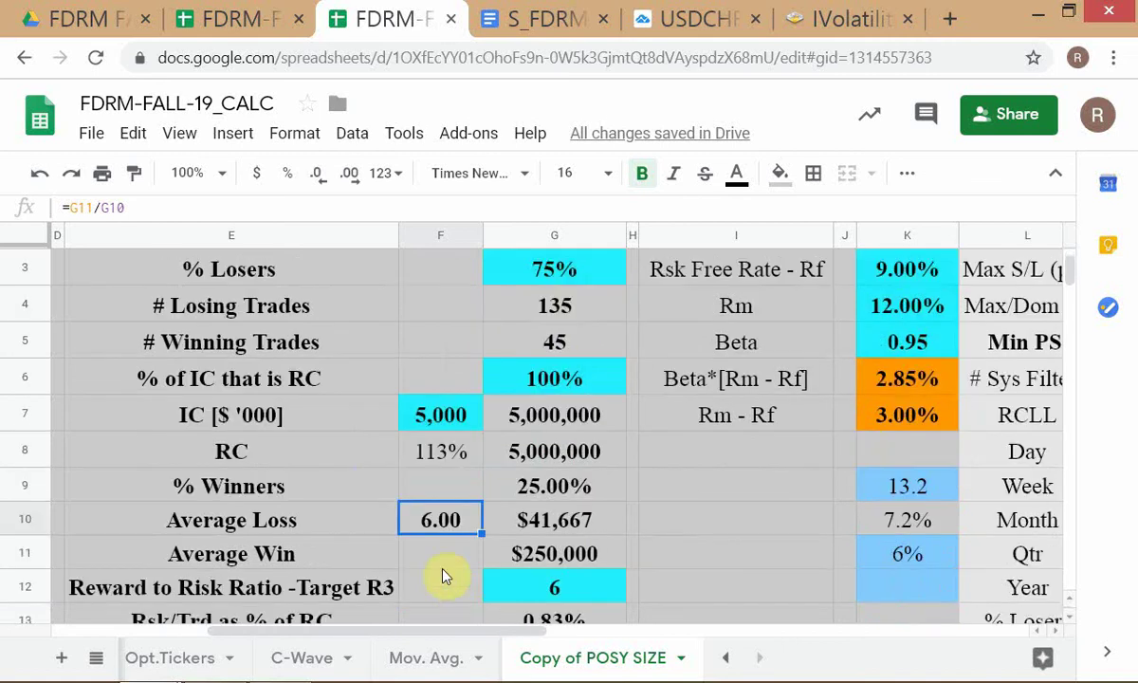
click(547, 533)
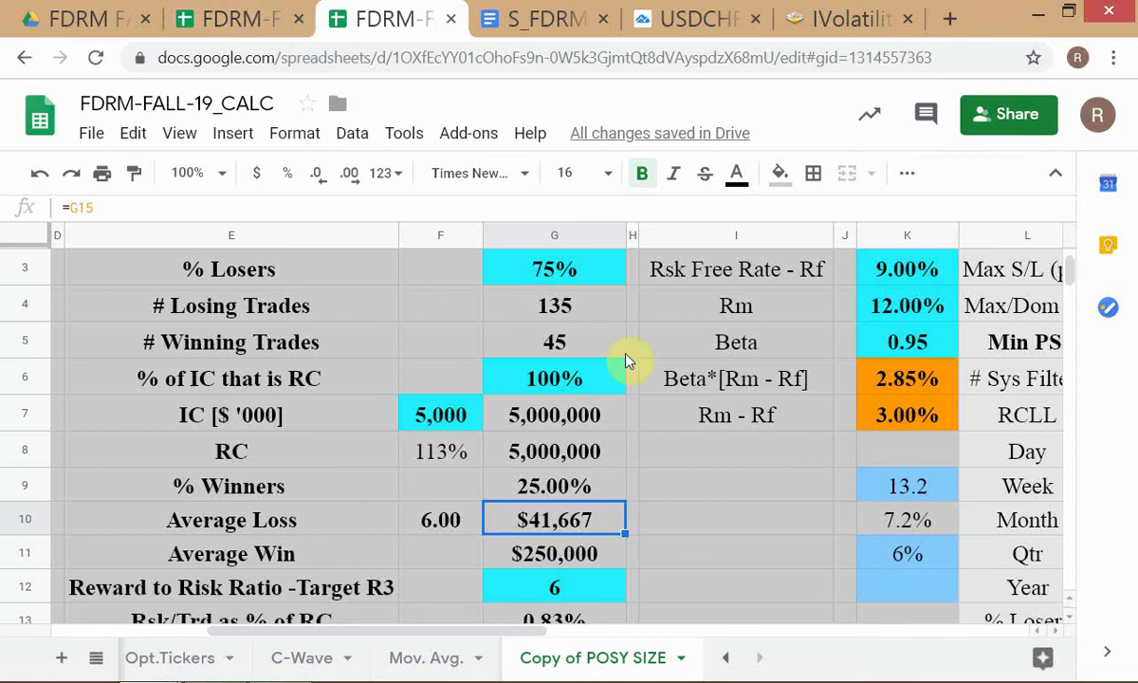
- Compare the recent price action on the USDCHF 4-hour chart with the Average Loss in G10, switching between TradingView and the sheet
click(720, 33)
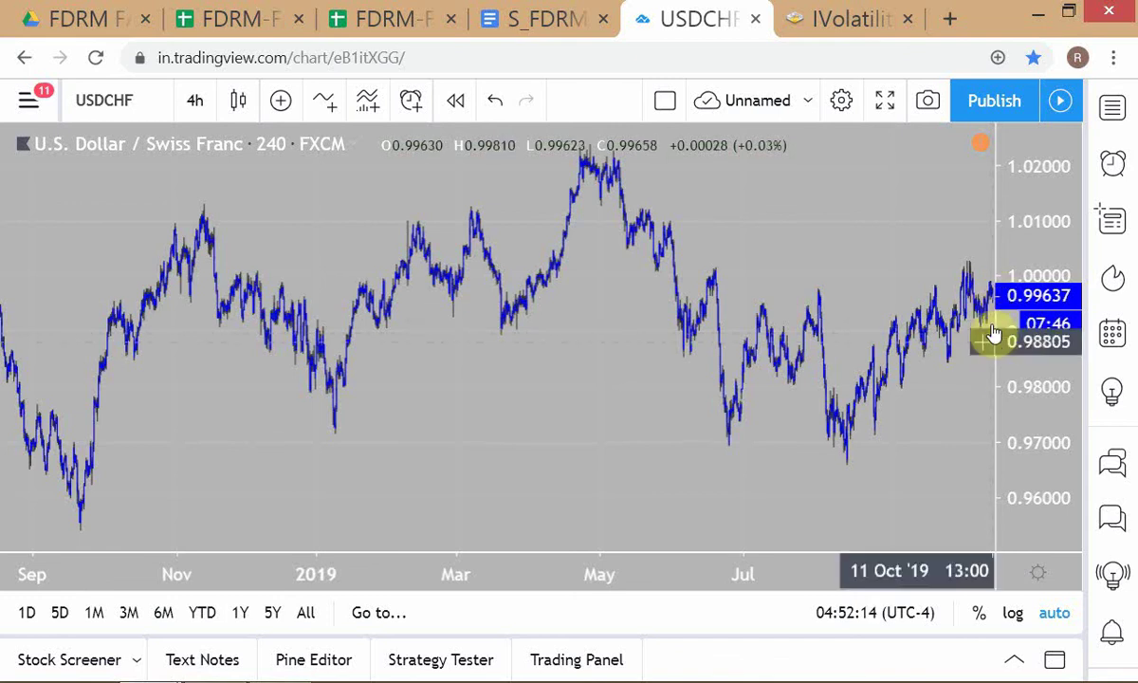
click(365, 17)
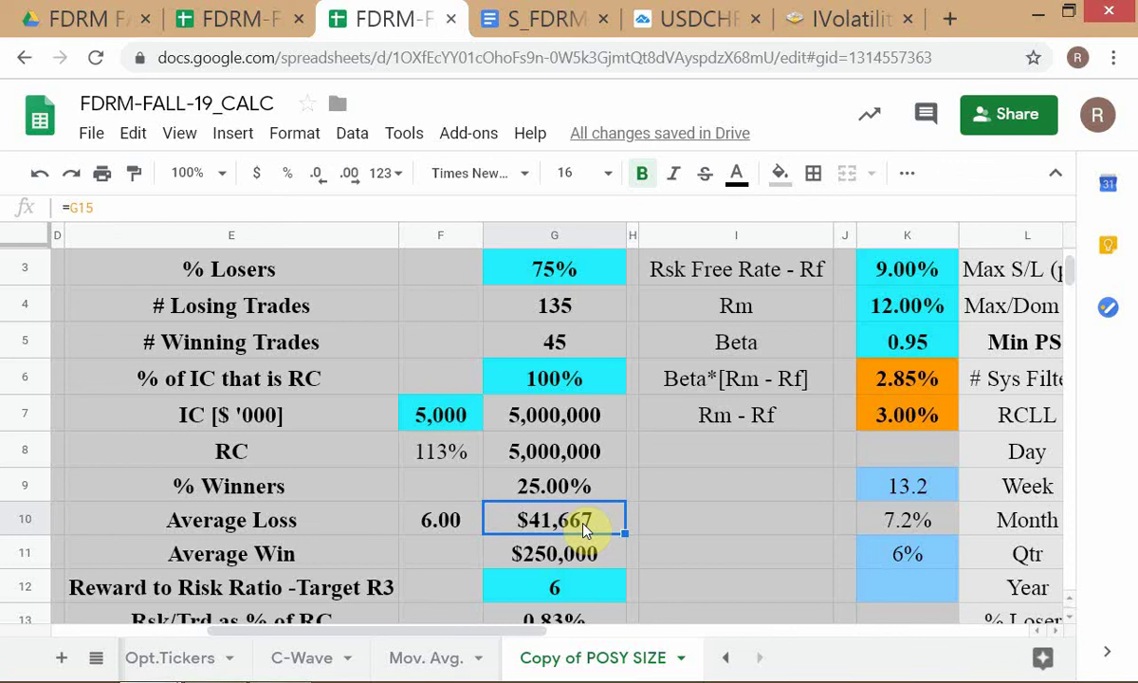
click(675, 19)
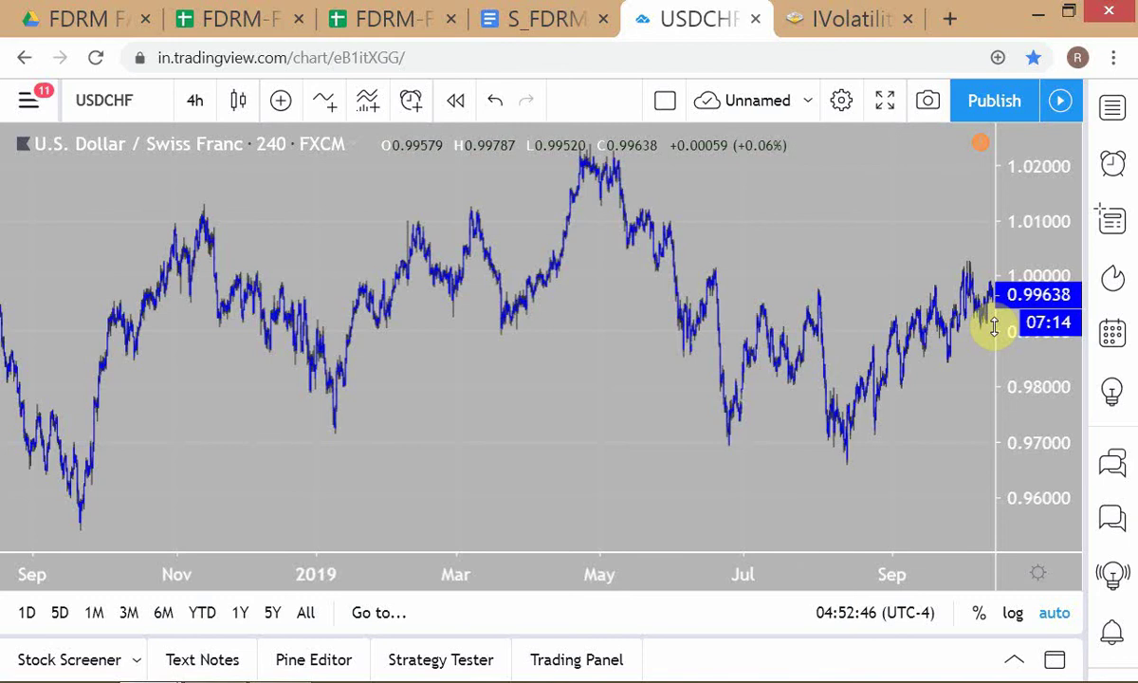
click(377, 19)
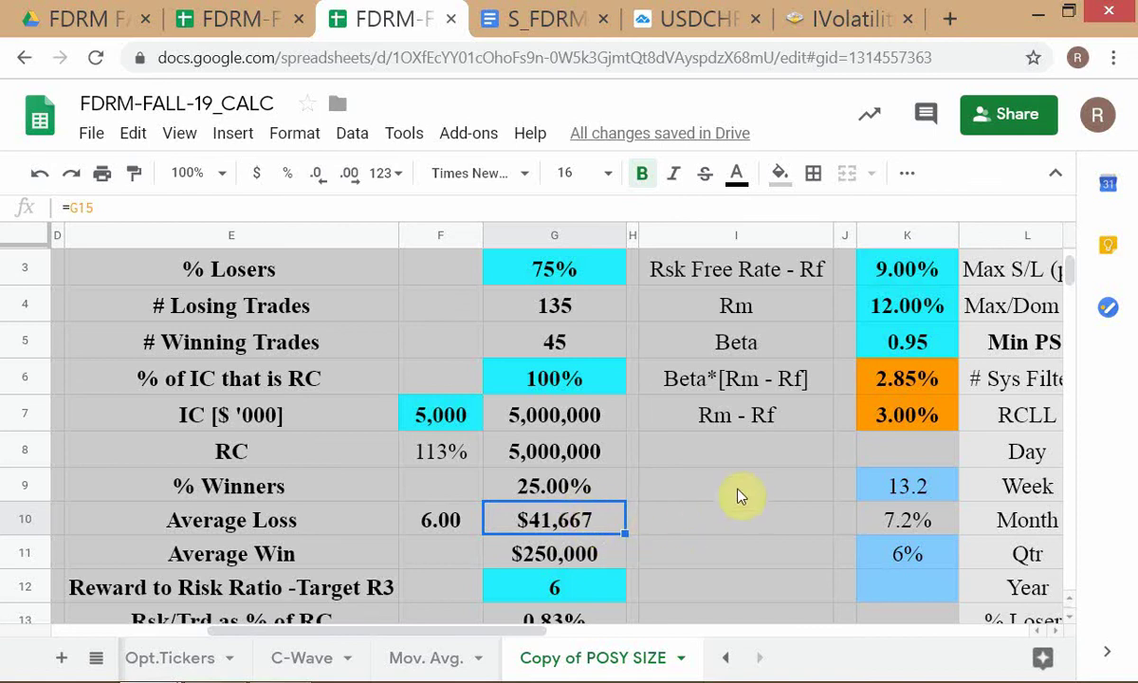
- Check the formulas in F8, F10 and Average Loss in G10, and switch back to the USDCHF chart in TradingView
scroll(815, 483, up, 1)
scroll(815, 484, down, 1)
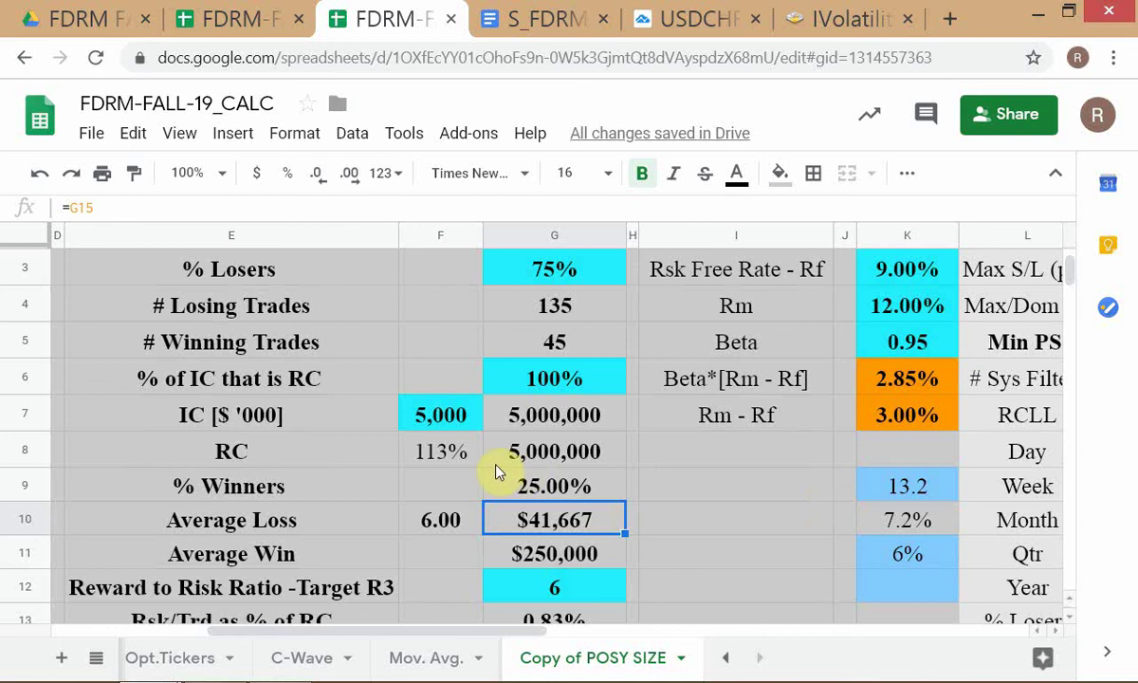
click(453, 464)
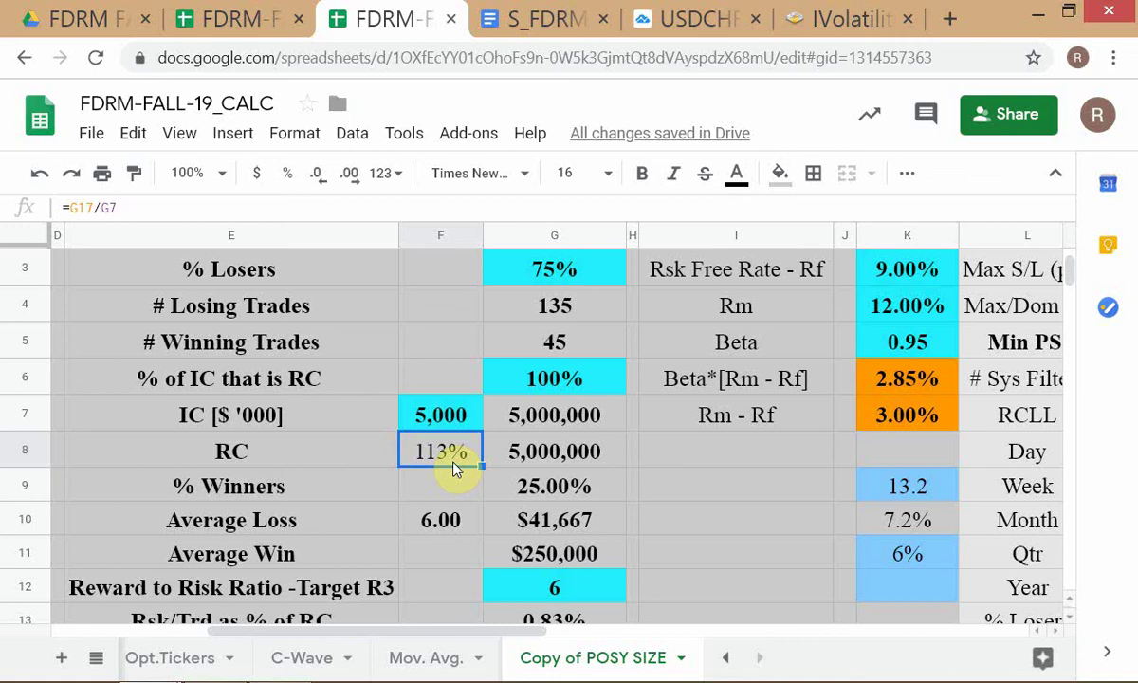
click(461, 535)
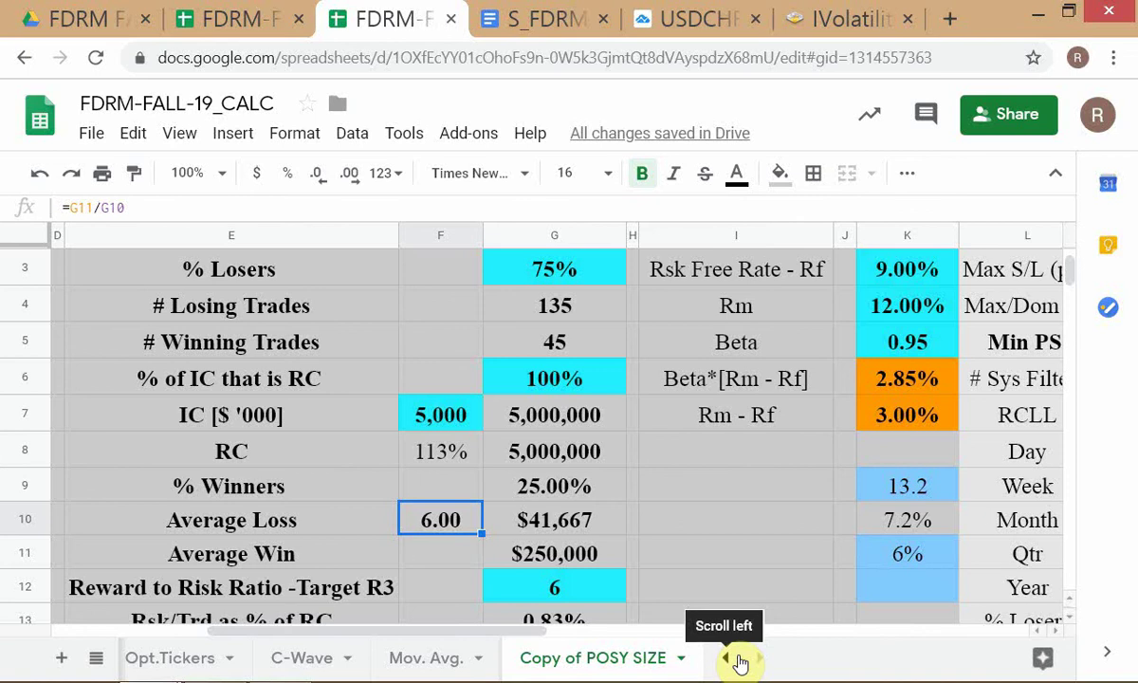
scroll(711, 580, down, 1)
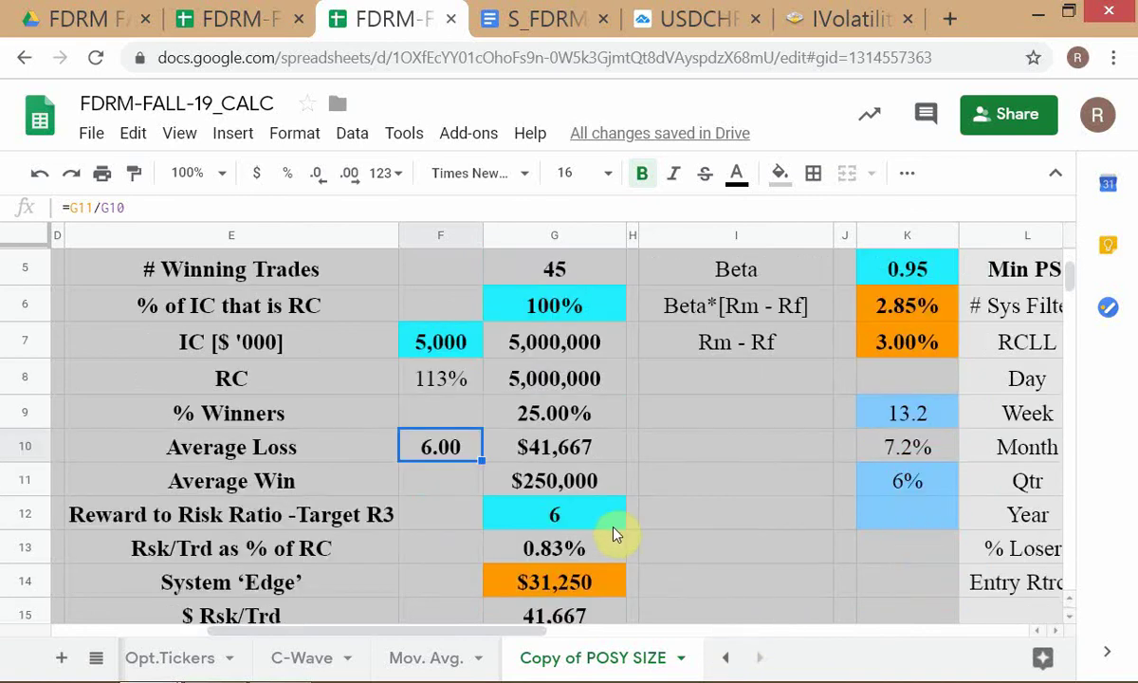
click(569, 458)
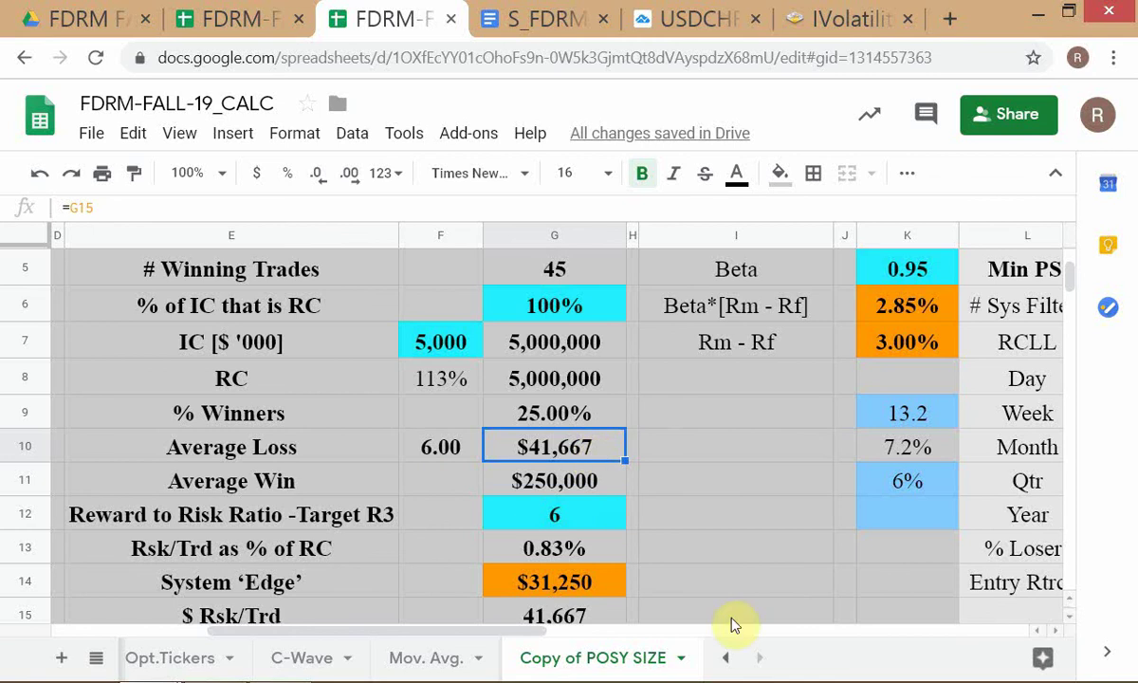
click(720, 19)
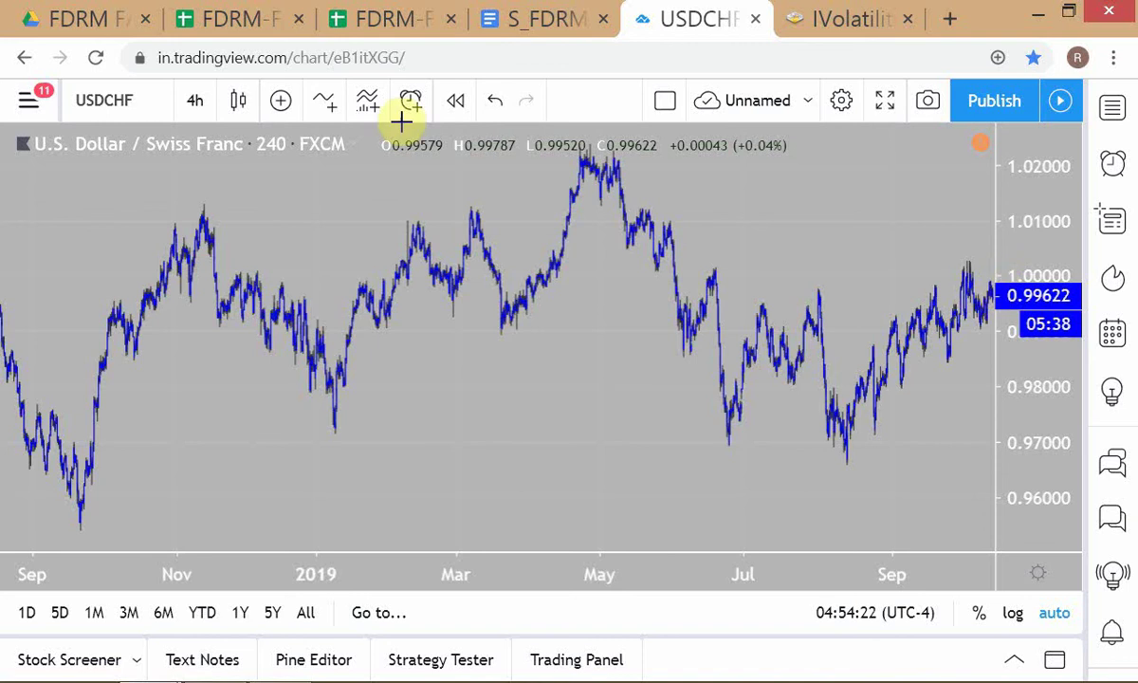
- Inspect the Average Win to Average Loss ratio formula in F10 of Copy of POSY SIZE, and check it against the TradingView USDCHF chart
click(403, 25)
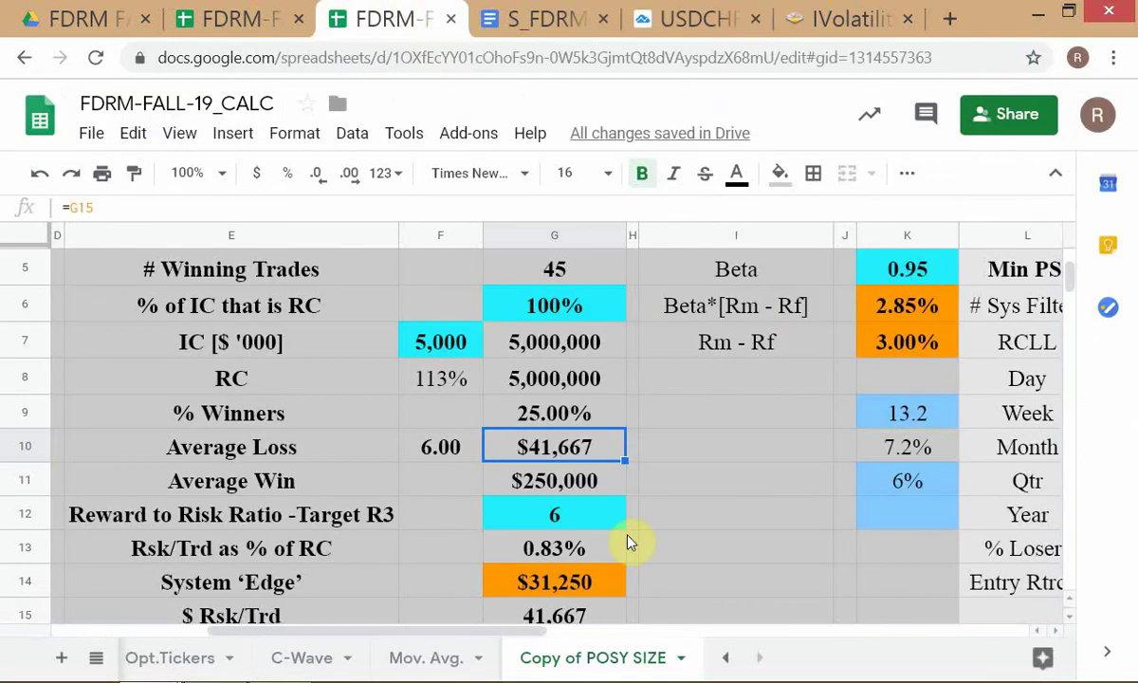
click(424, 460)
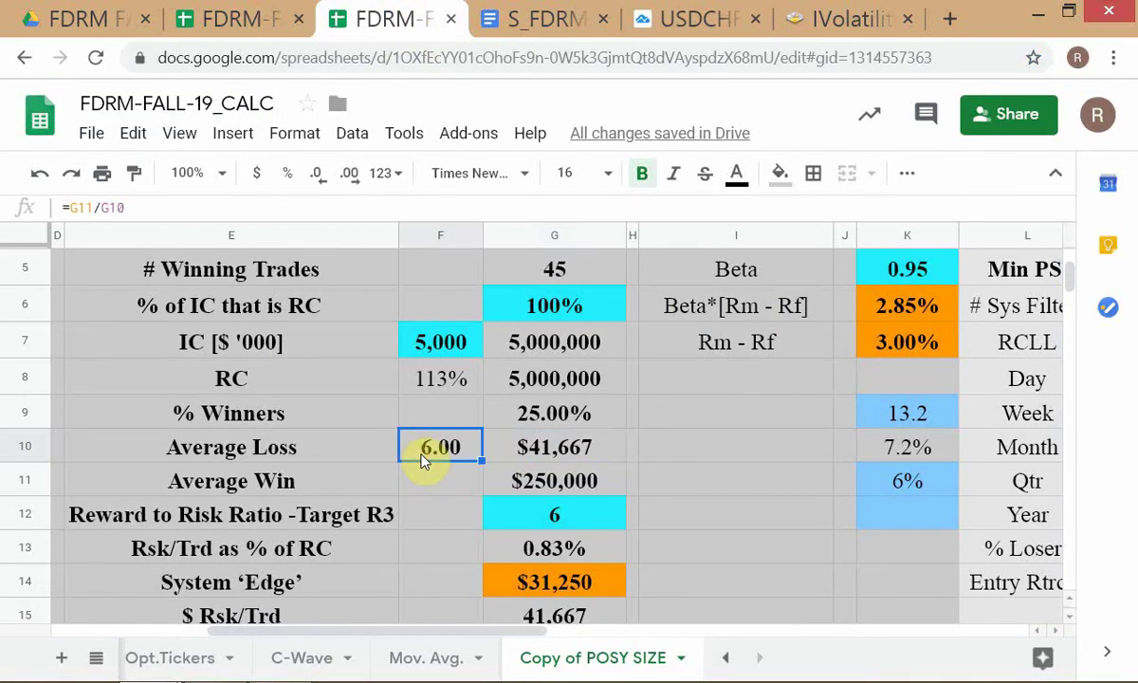
click(713, 20)
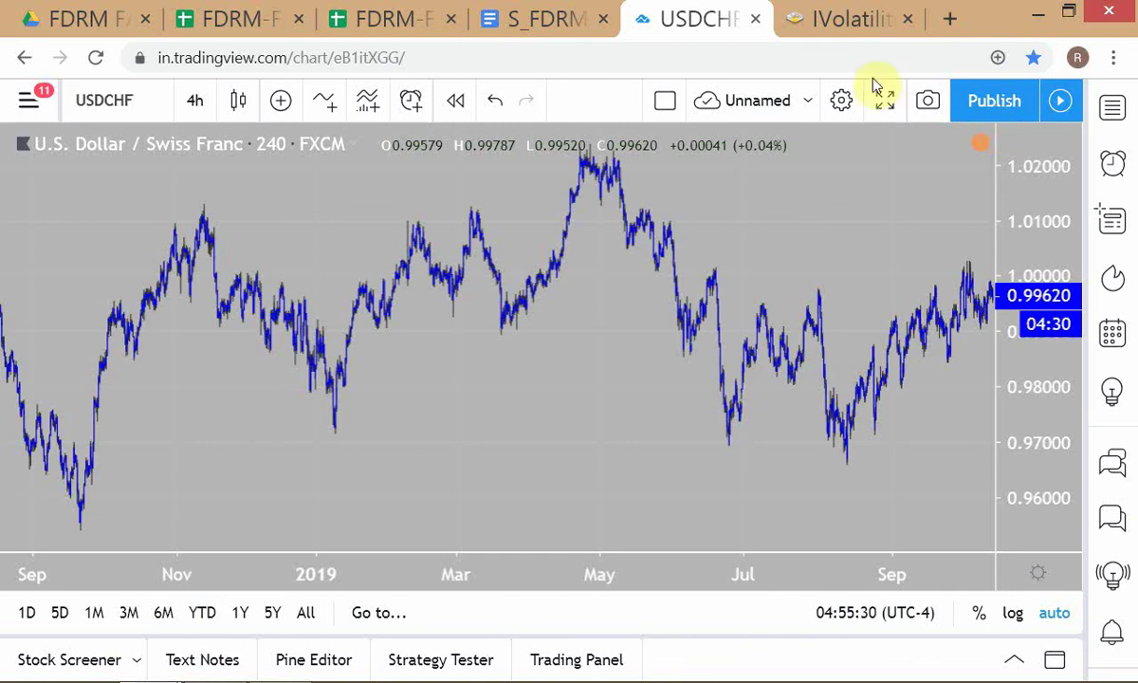
click(381, 20)
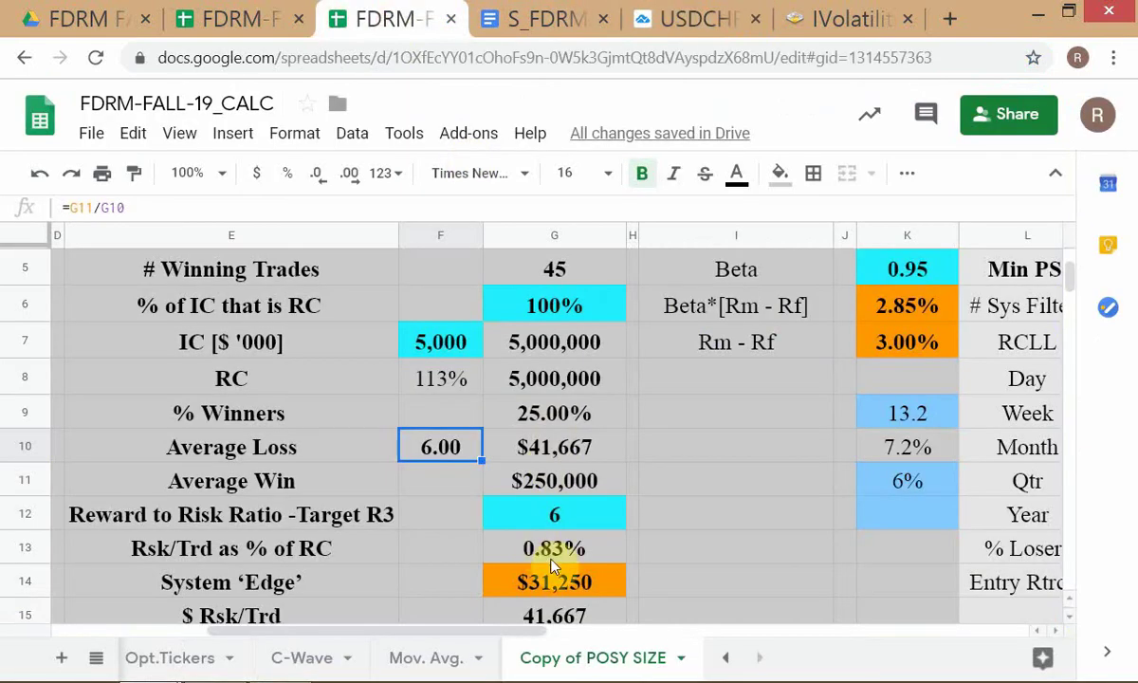
- Review the formulas behind Average Loss in G10, the RC percentage in F8 and the ratio in F10
click(550, 450)
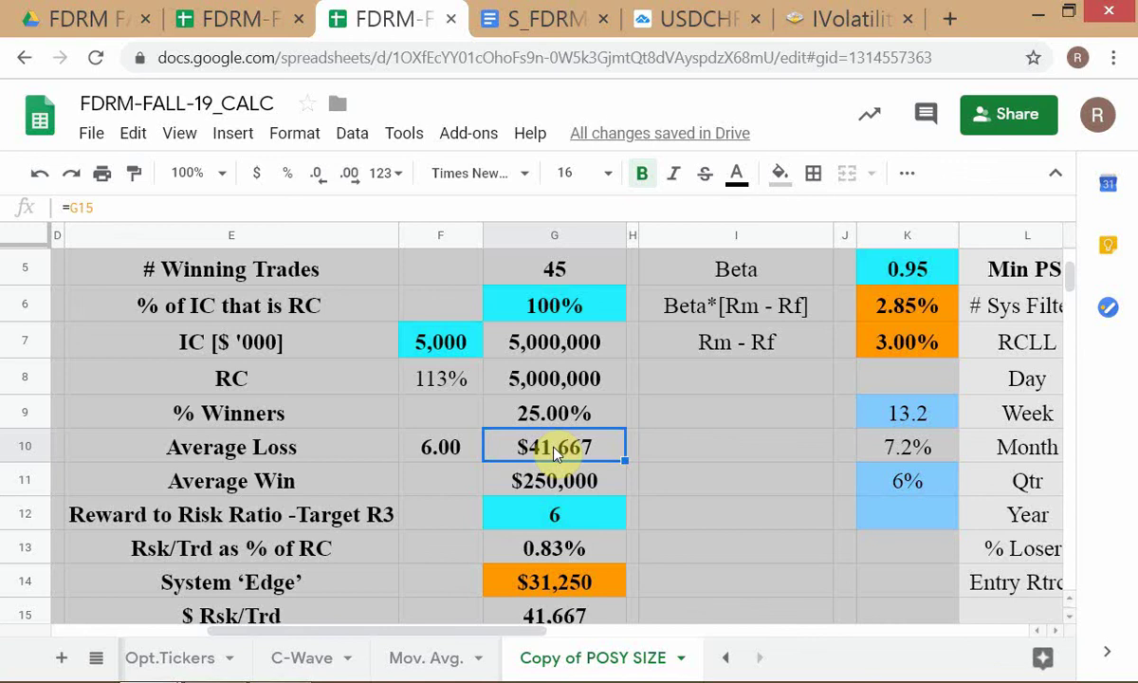
click(417, 377)
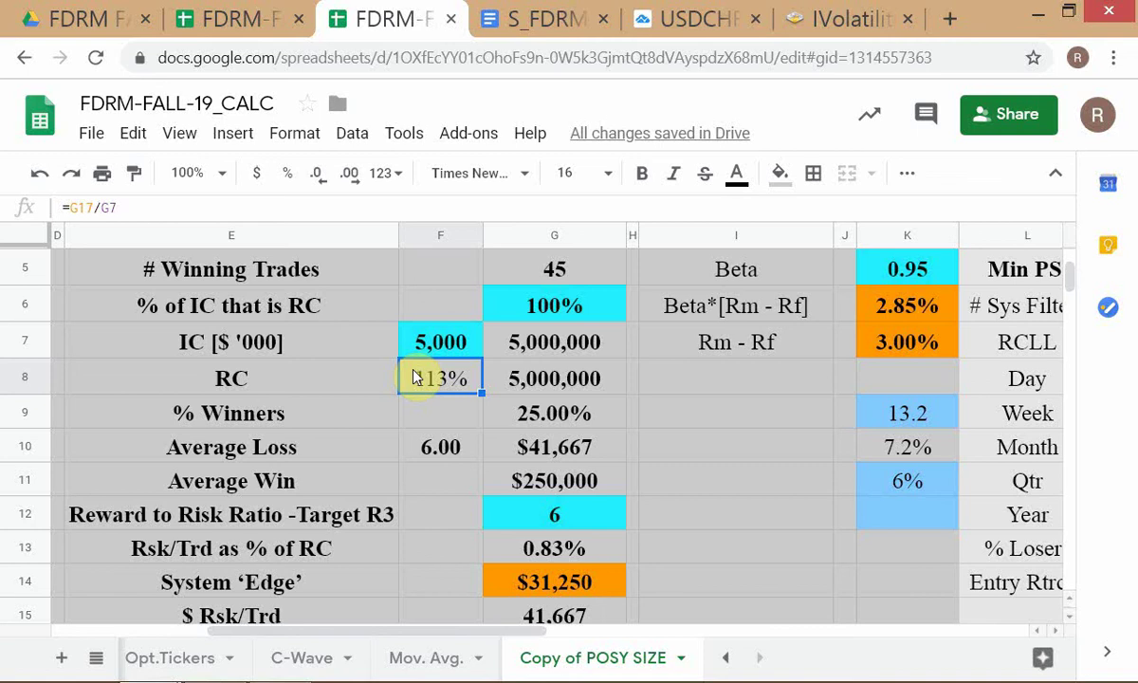
click(540, 448)
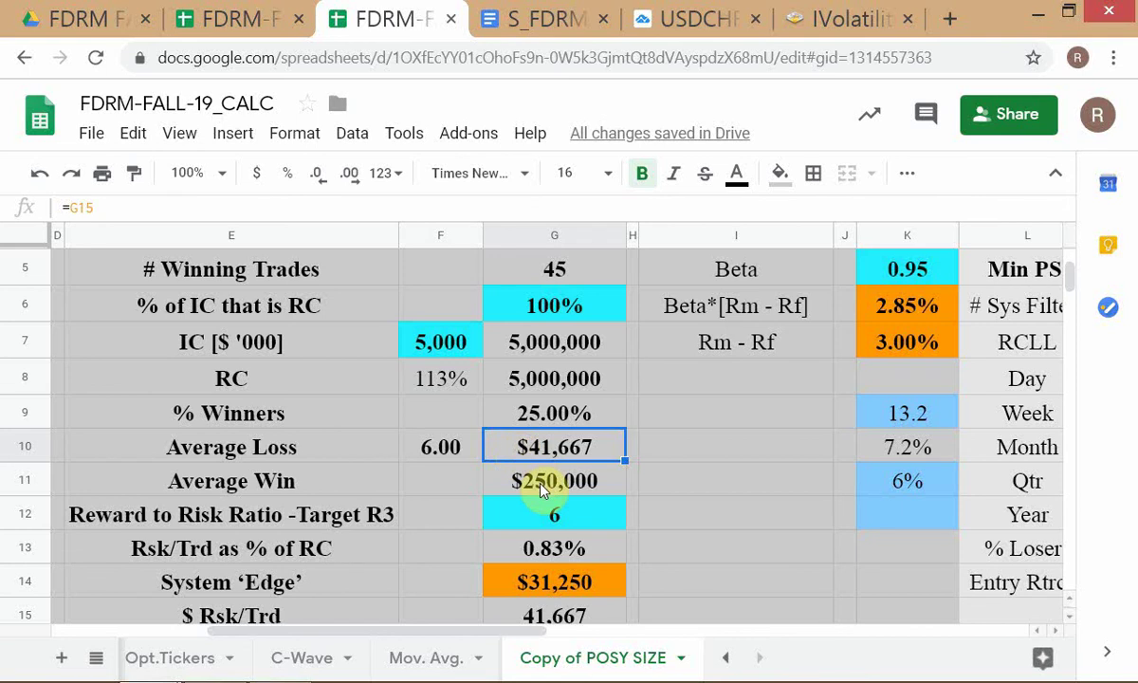
click(426, 453)
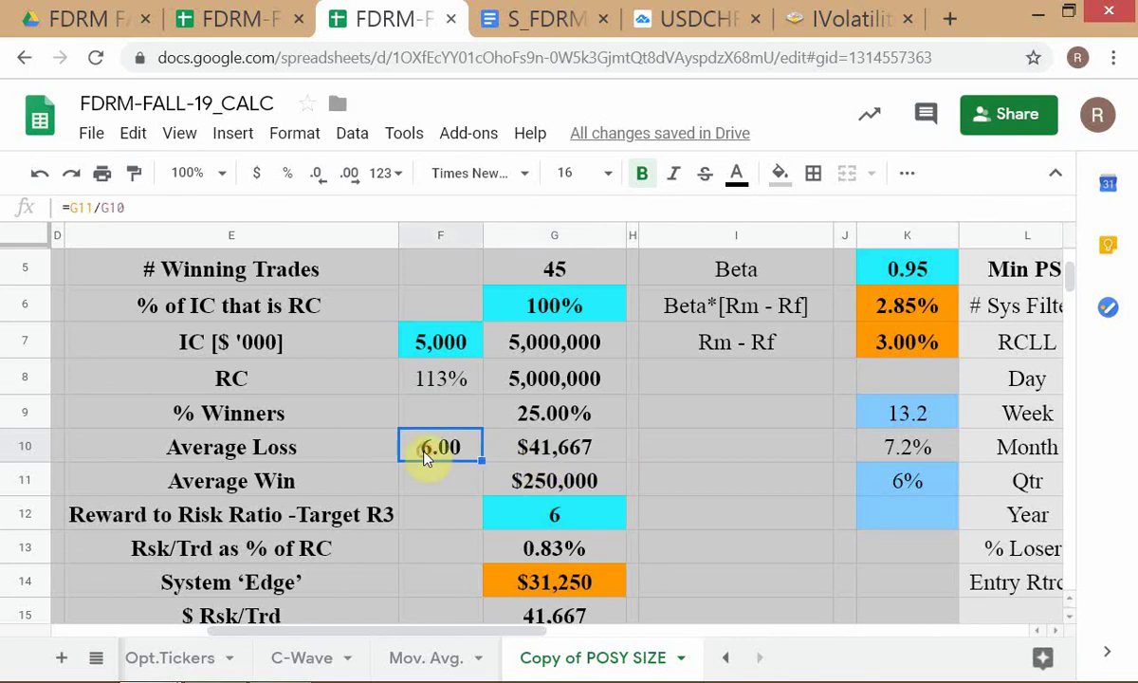
- Compare the USDCHF 4-hour chart in TradingView with the sheet again, and look over the sheet's rows down to Total Profits
click(692, 19)
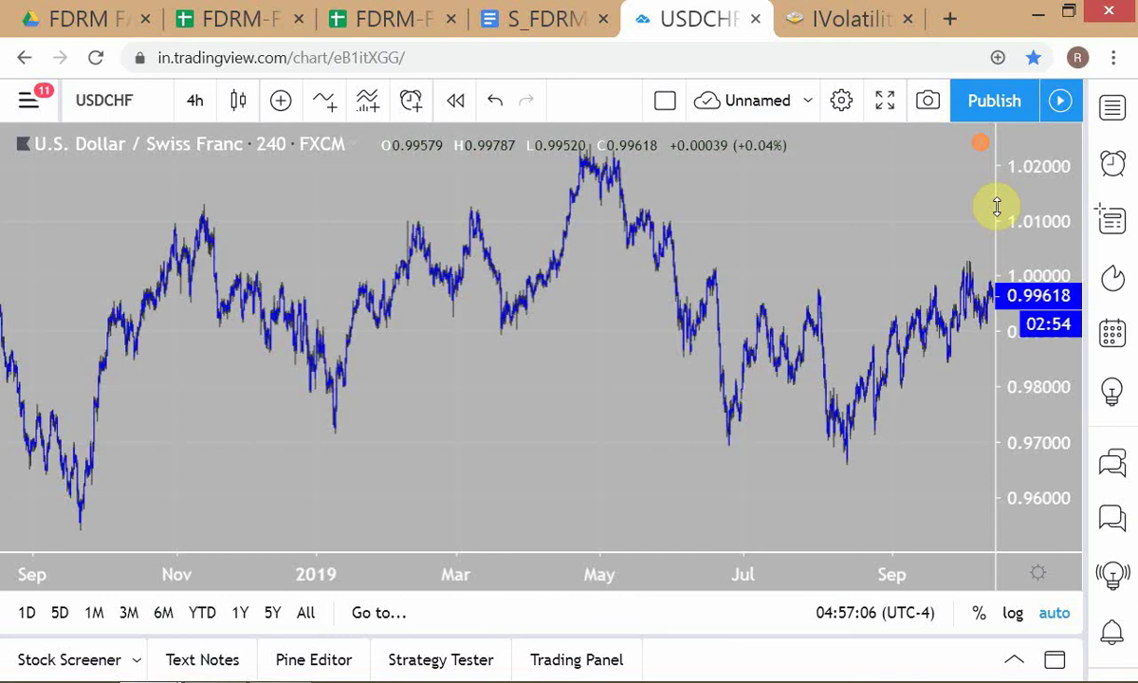
click(394, 19)
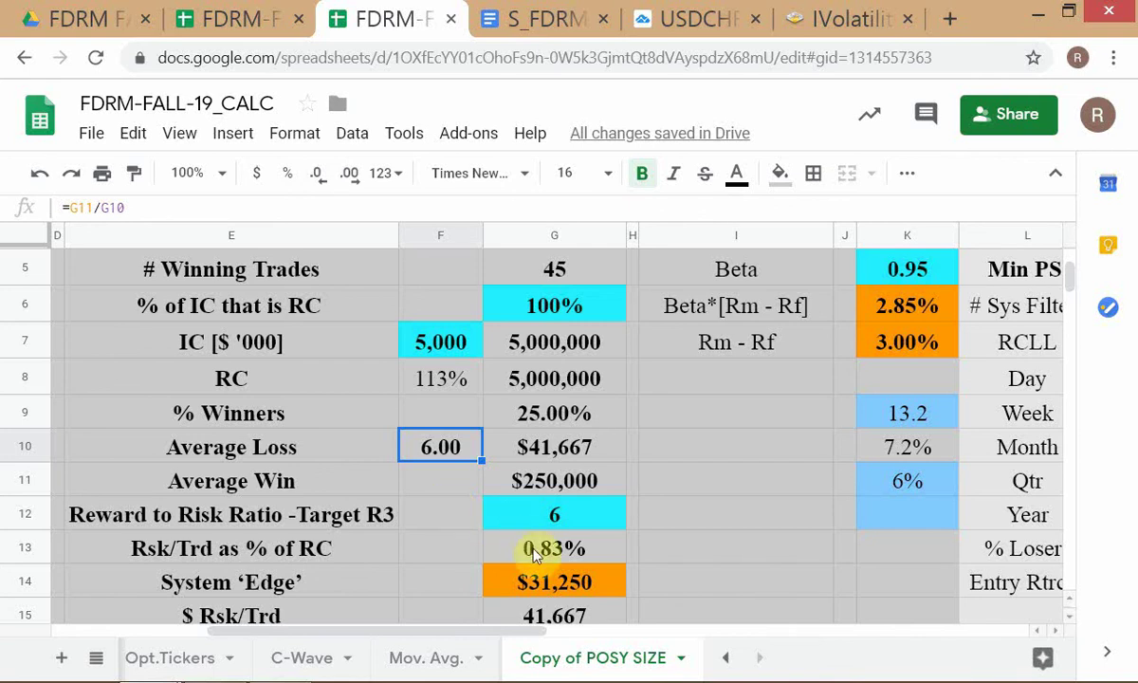
click(695, 34)
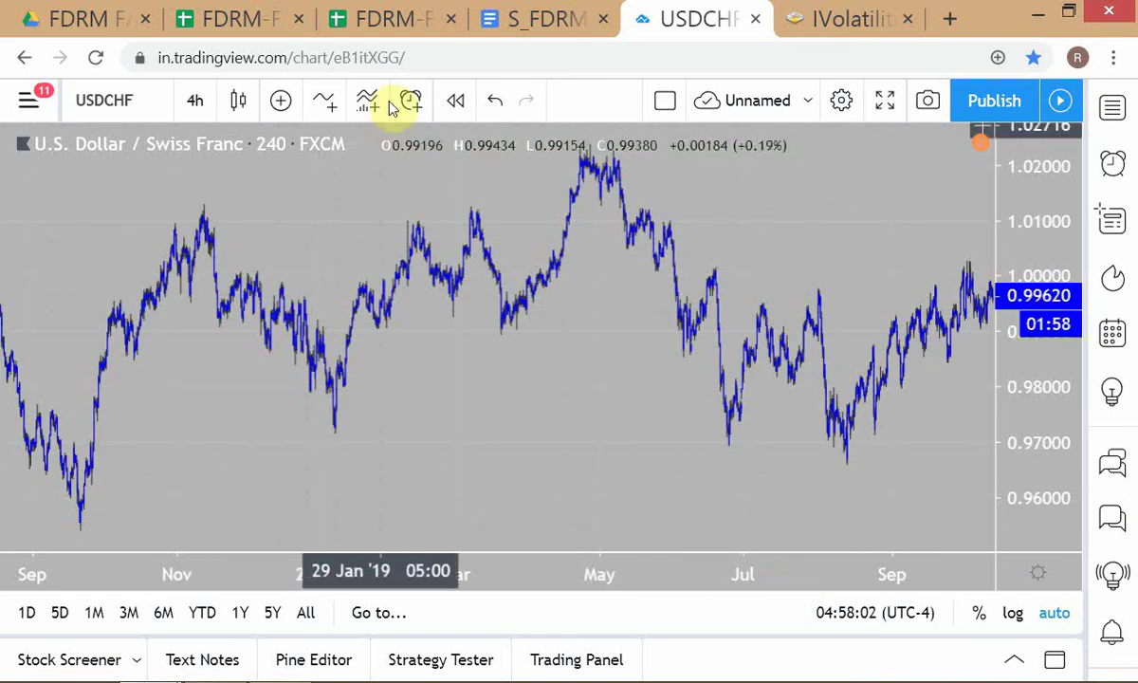
click(381, 20)
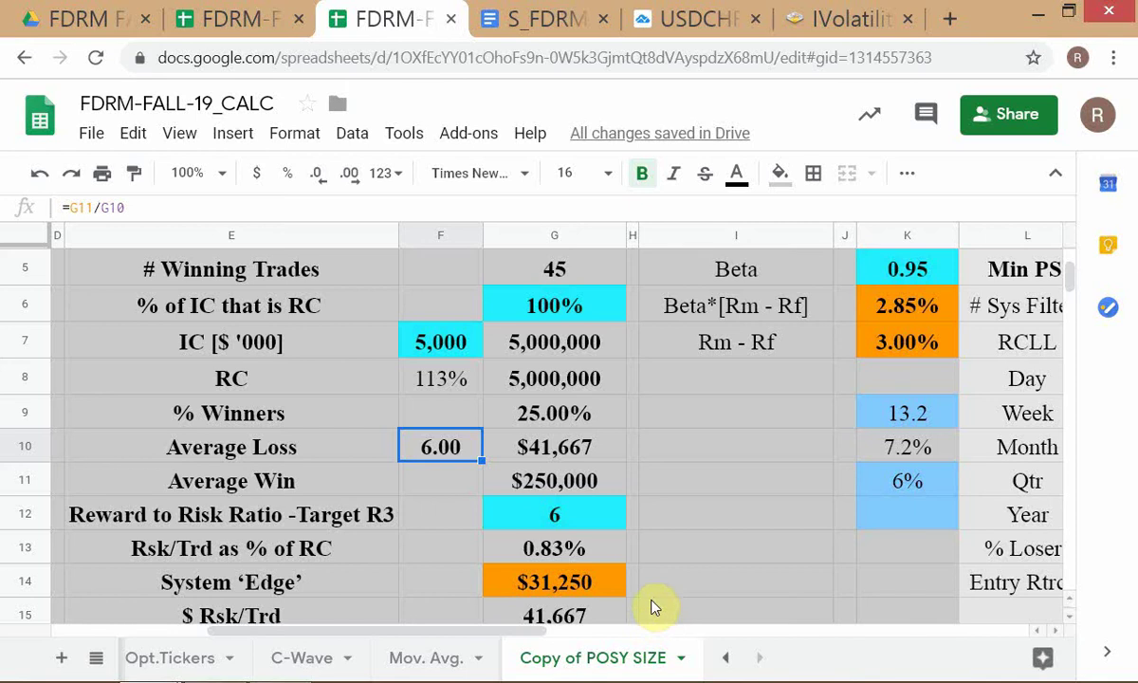
scroll(666, 548, down, 2)
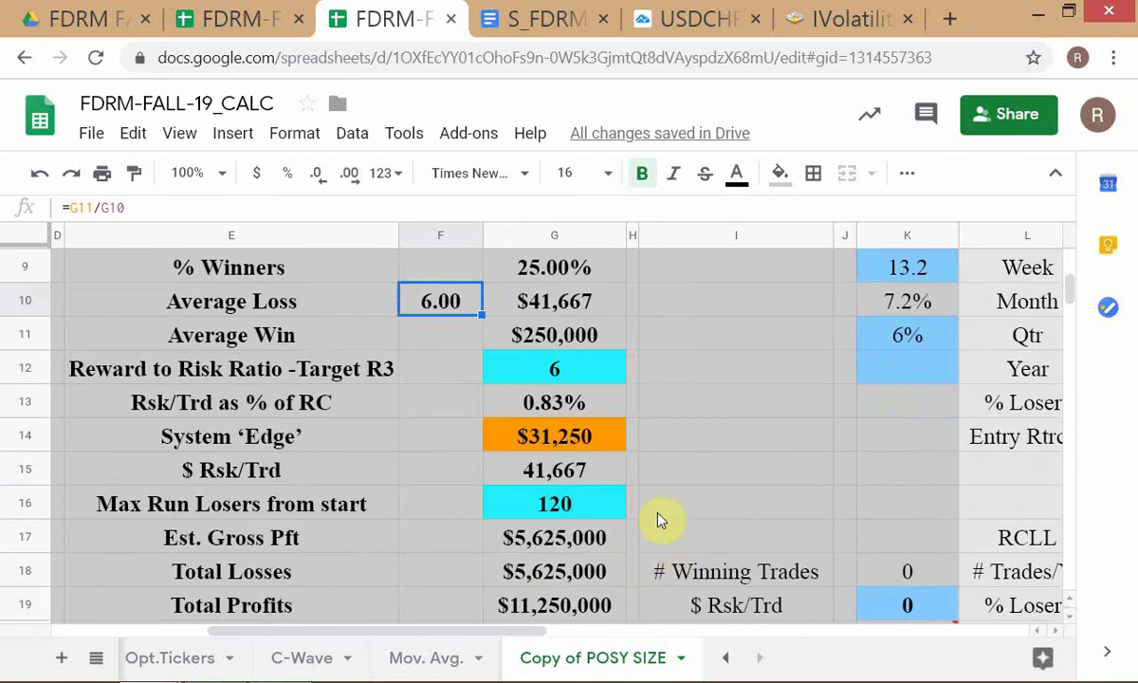
scroll(659, 482, down, 3)
scroll(659, 481, up, 5)
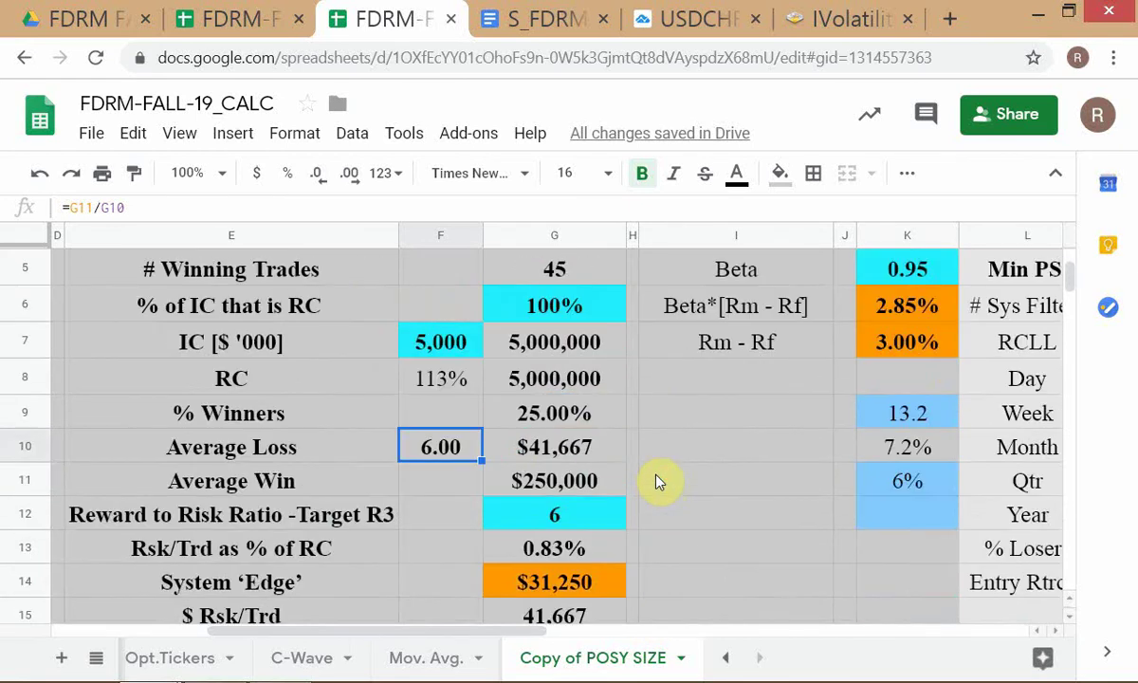
- Enter the price levels 0.997 in I9 and 0.99 in I10
click(696, 407)
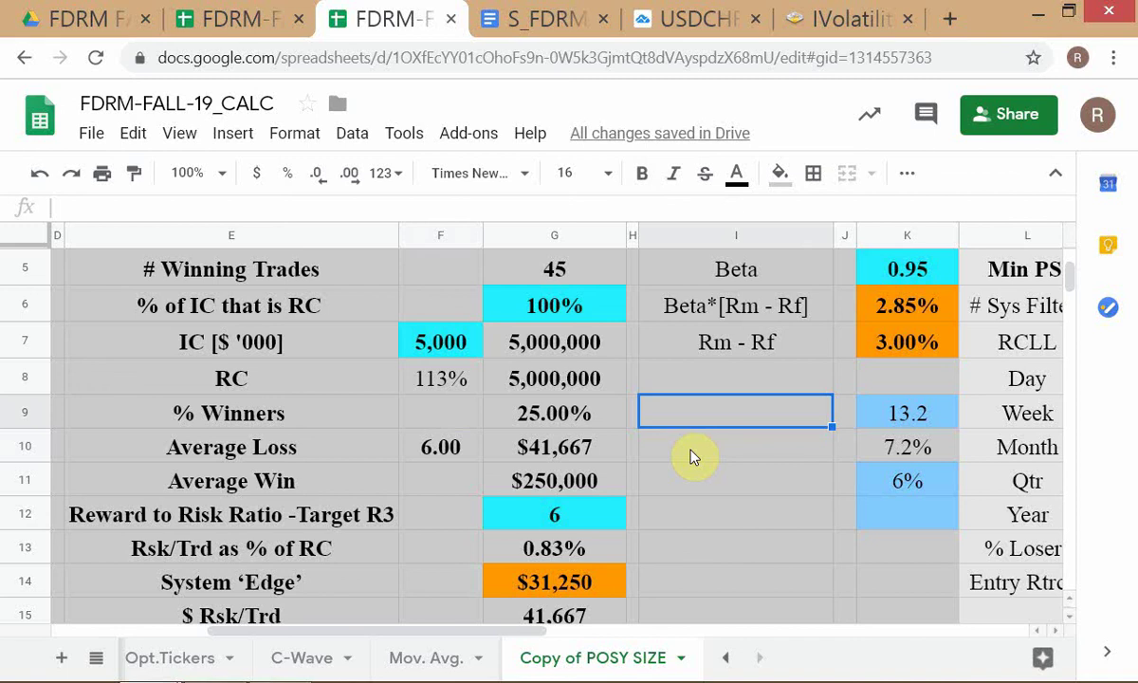
text(.997)
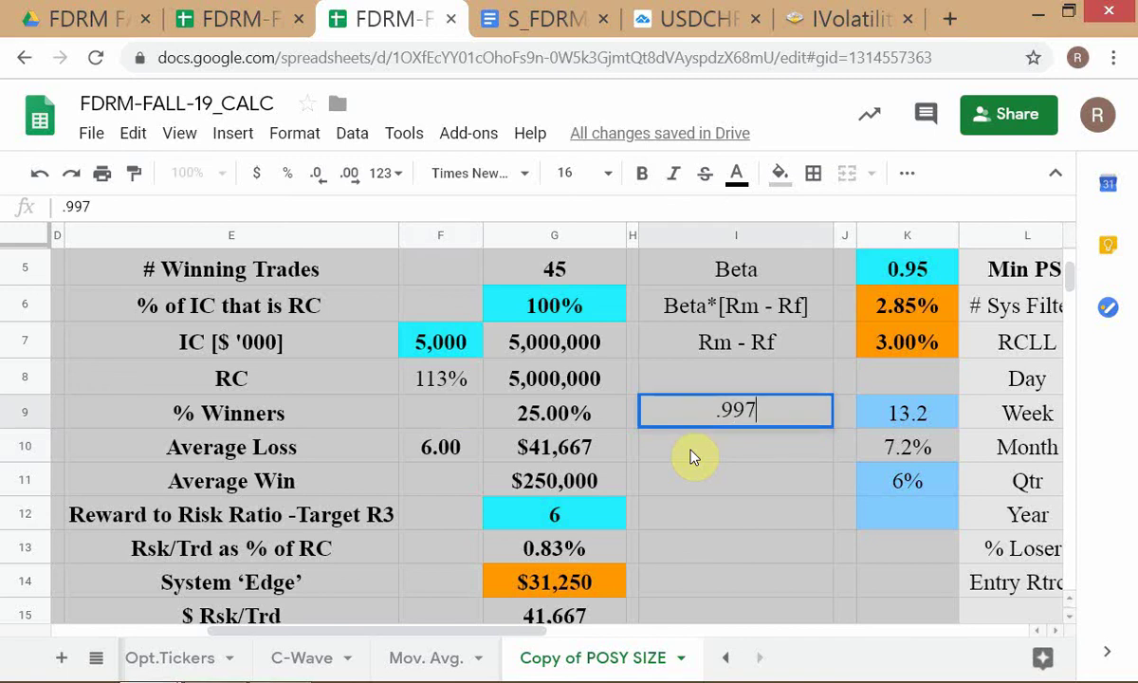
key(Return)
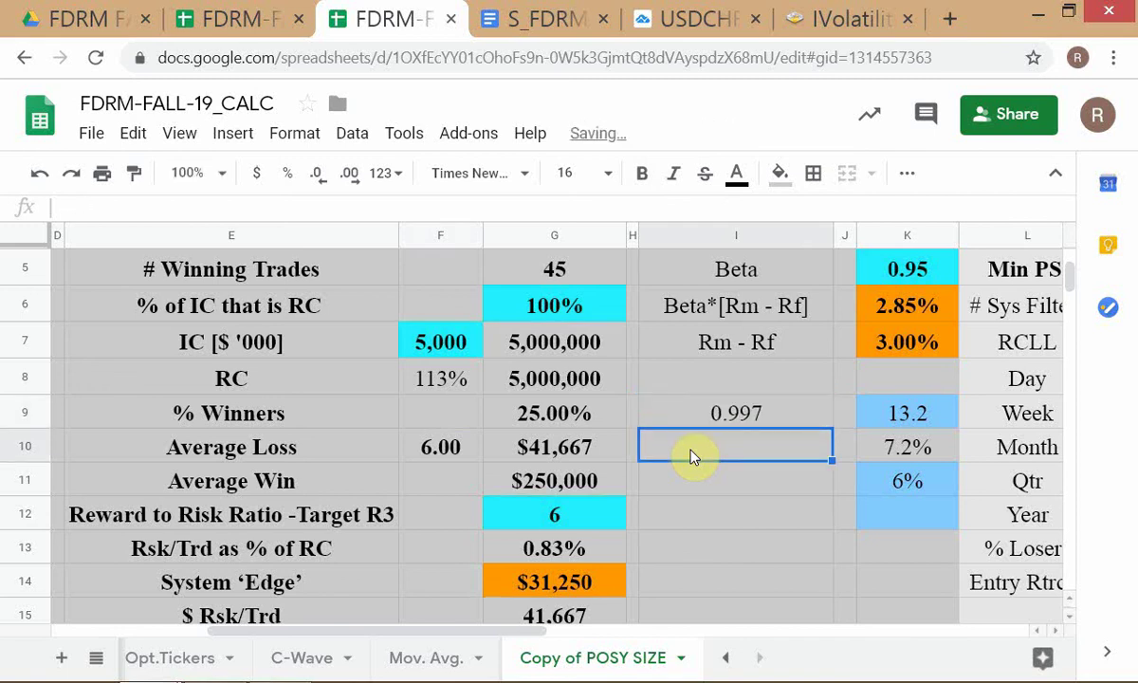
text(.99)
key(Return)
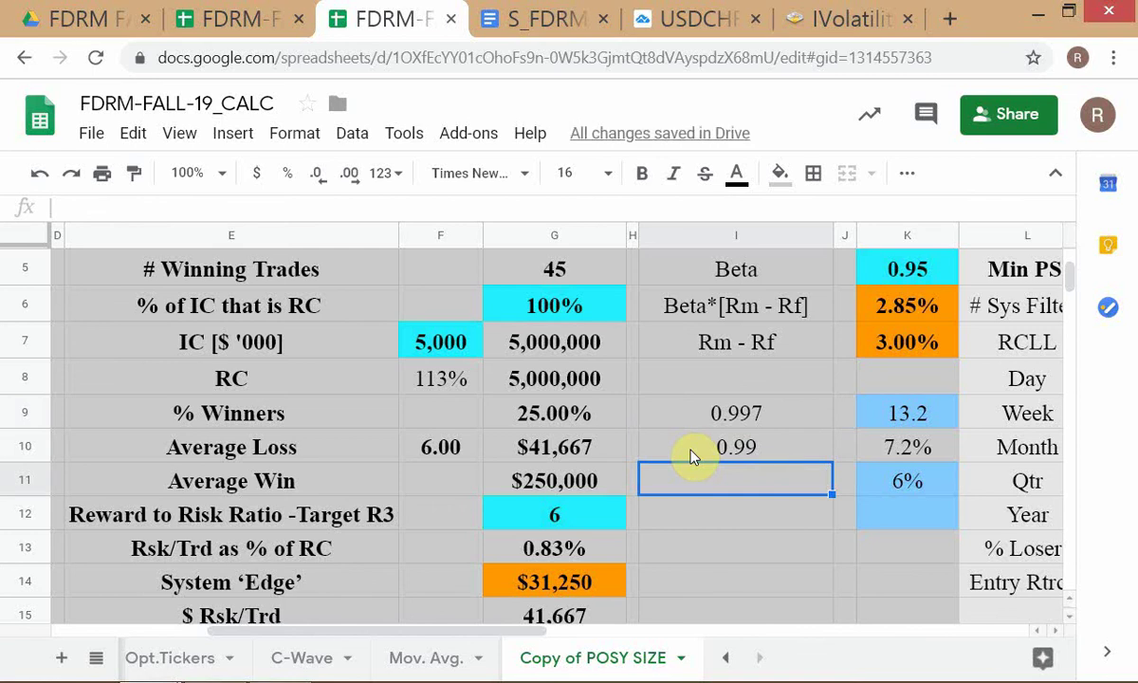
key(Up)
key(Up)
key(Down)
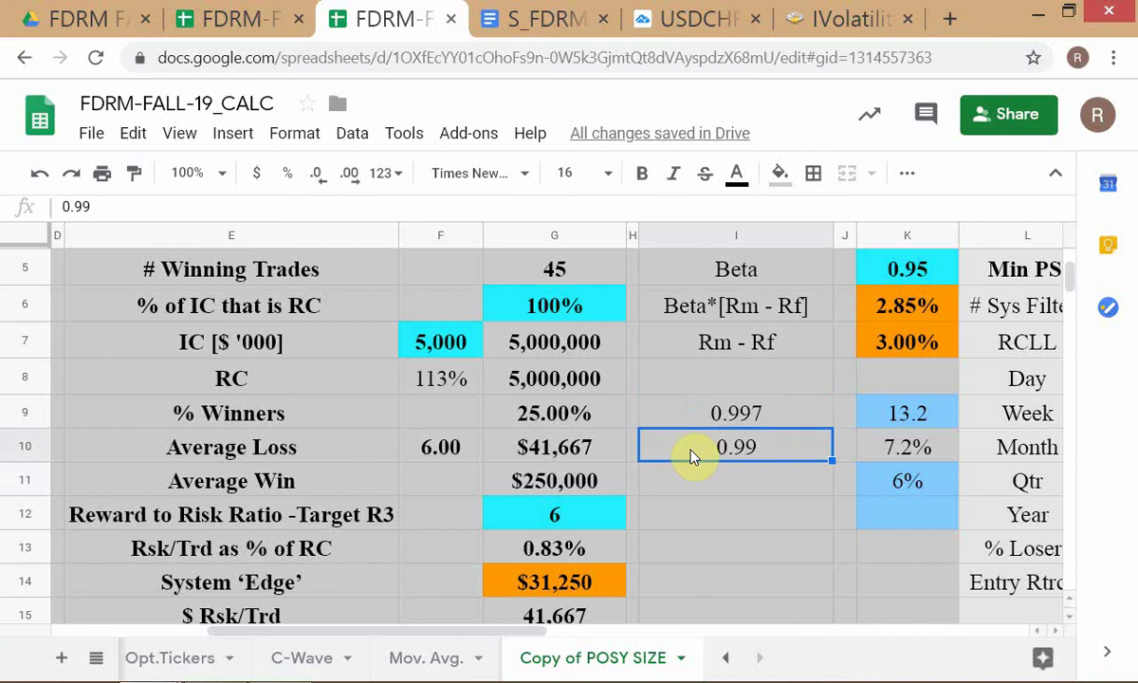
key(Down)
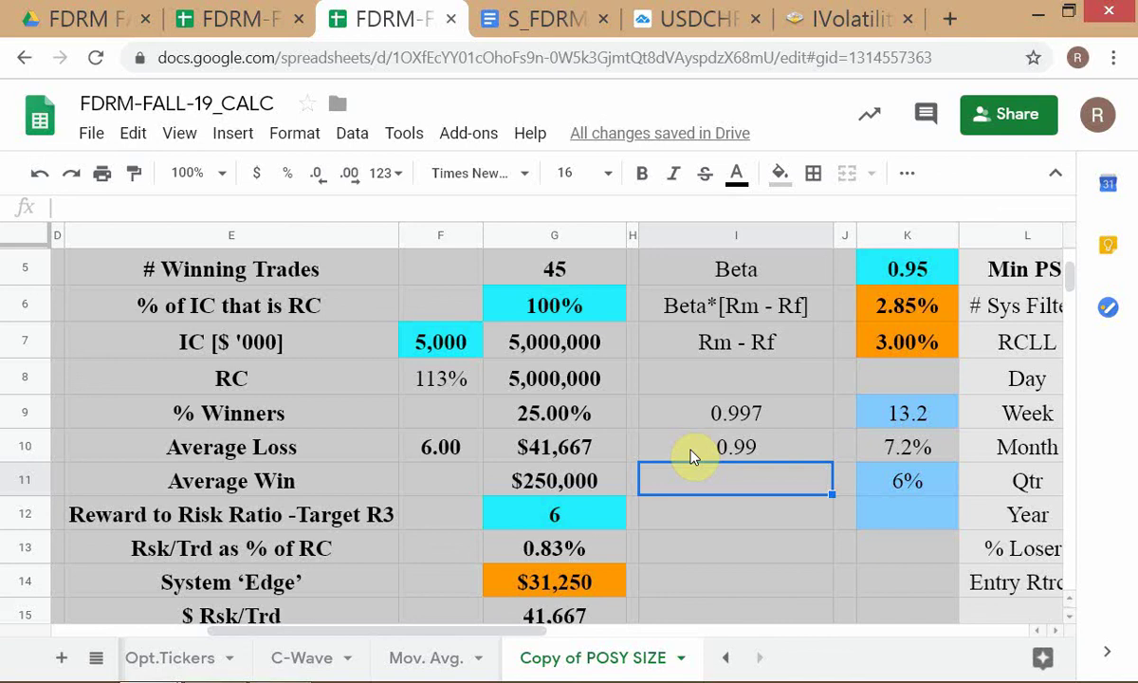
text(=)
key(Up)
key(Up)
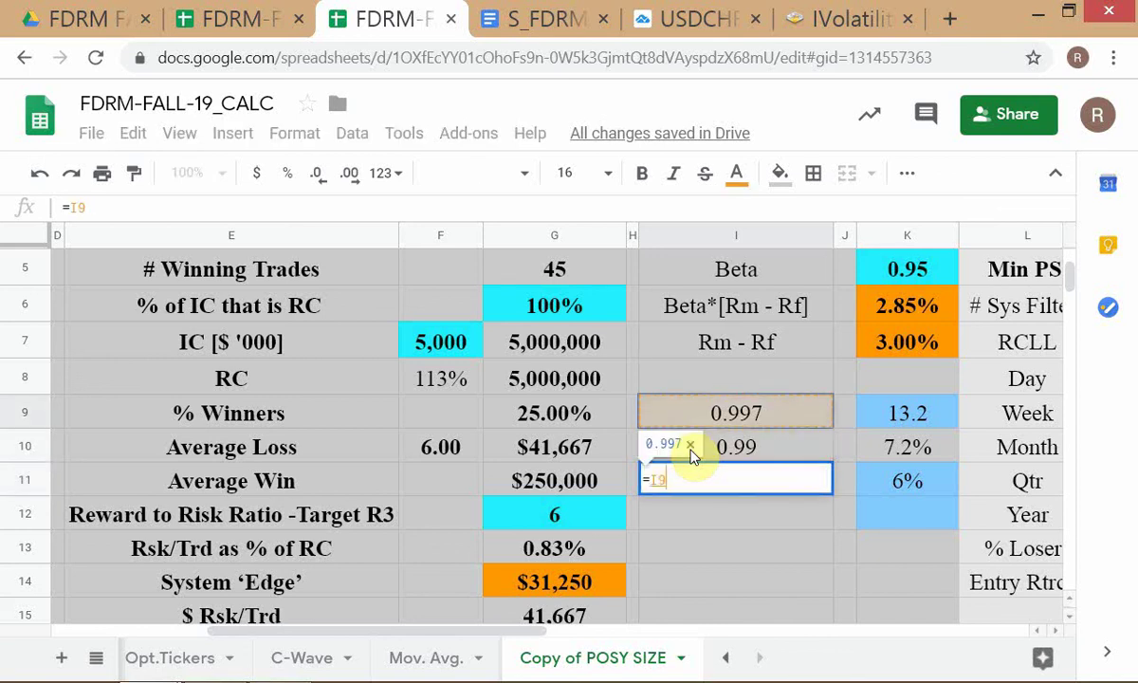
key(Escape)
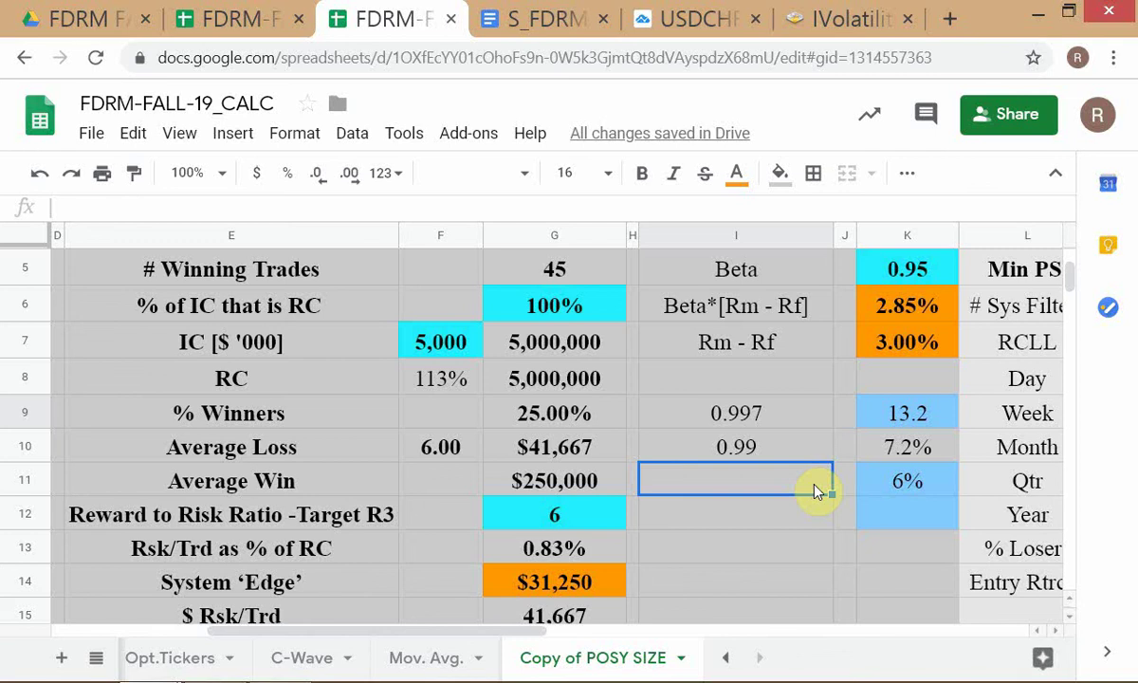
- Enter the formula =G10*I10 in I11 to multiply the Average Loss by the price level in I10
click(788, 457)
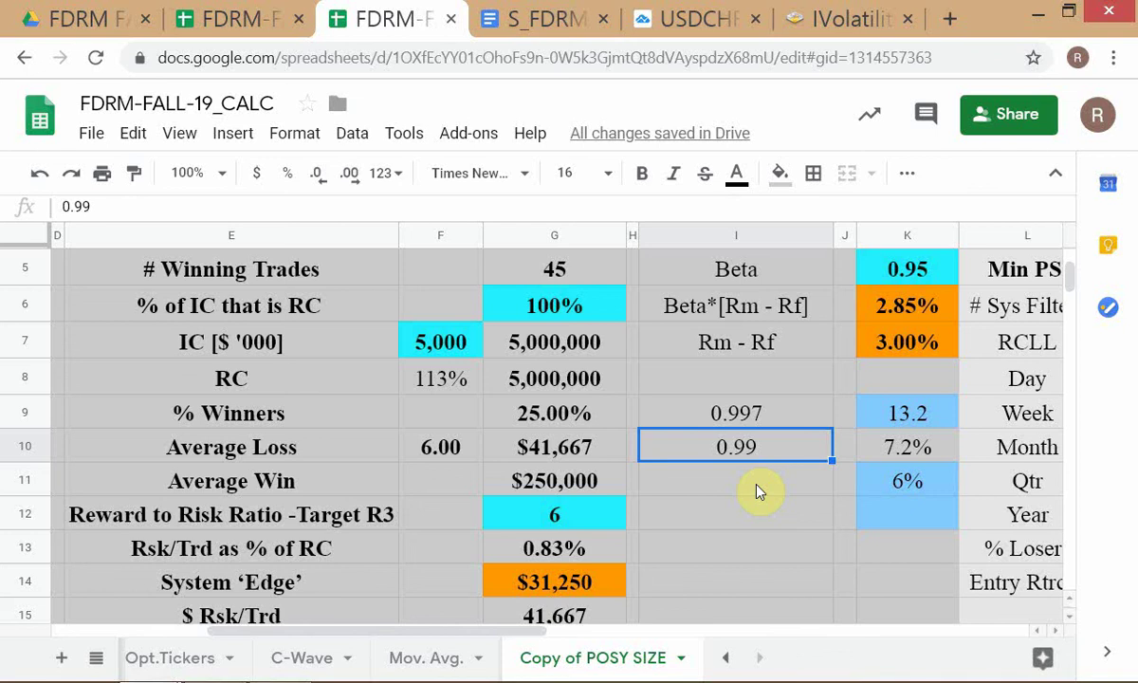
click(560, 465)
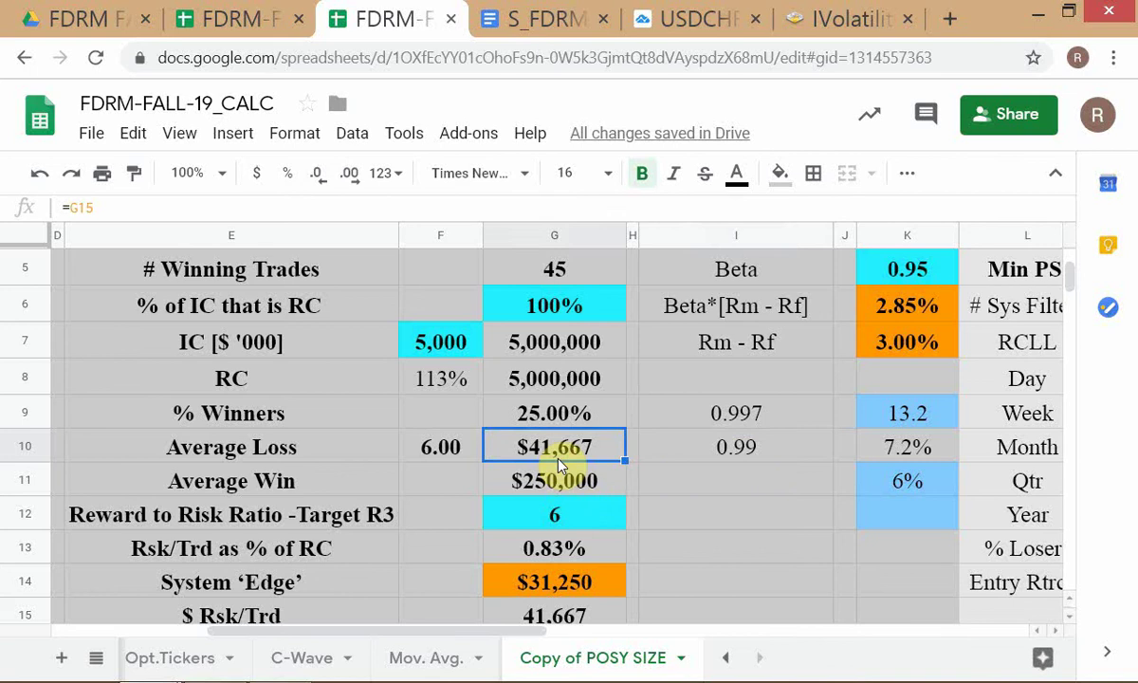
click(738, 493)
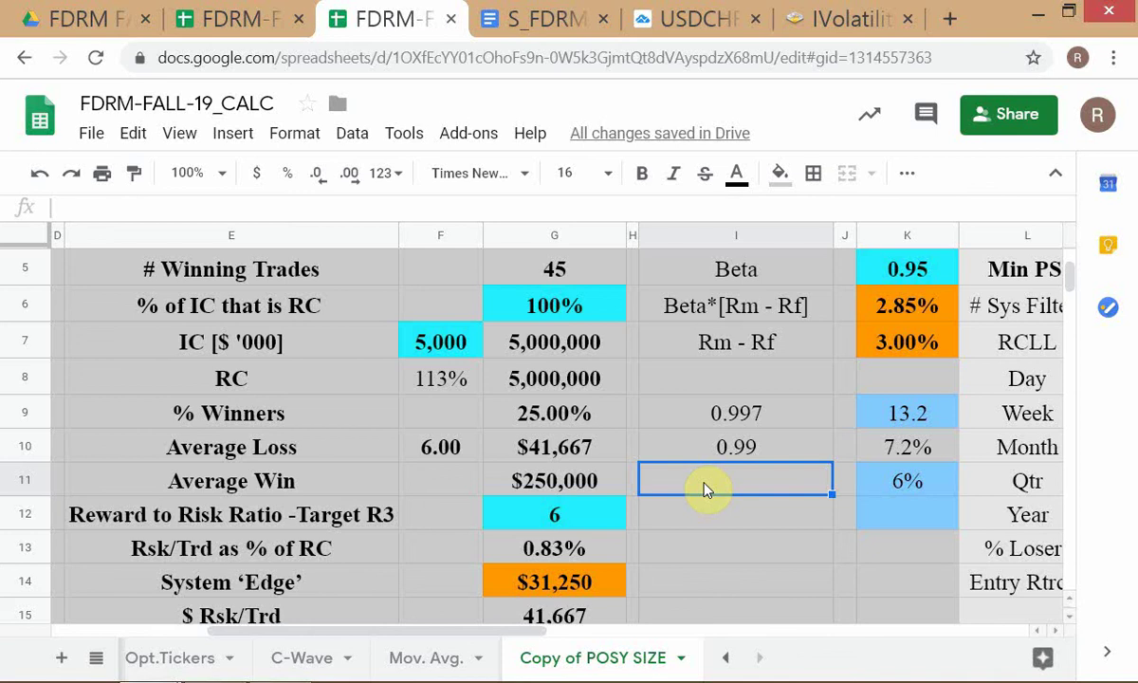
text(=)
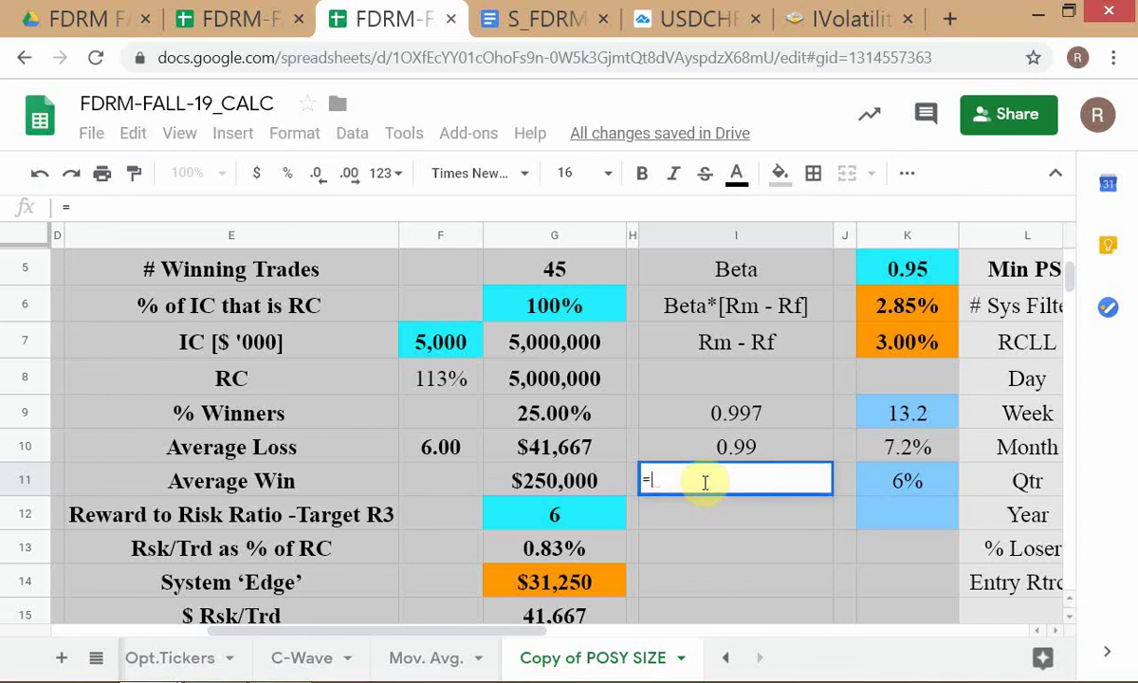
text(G11)
key(BackSpace)
text(0)
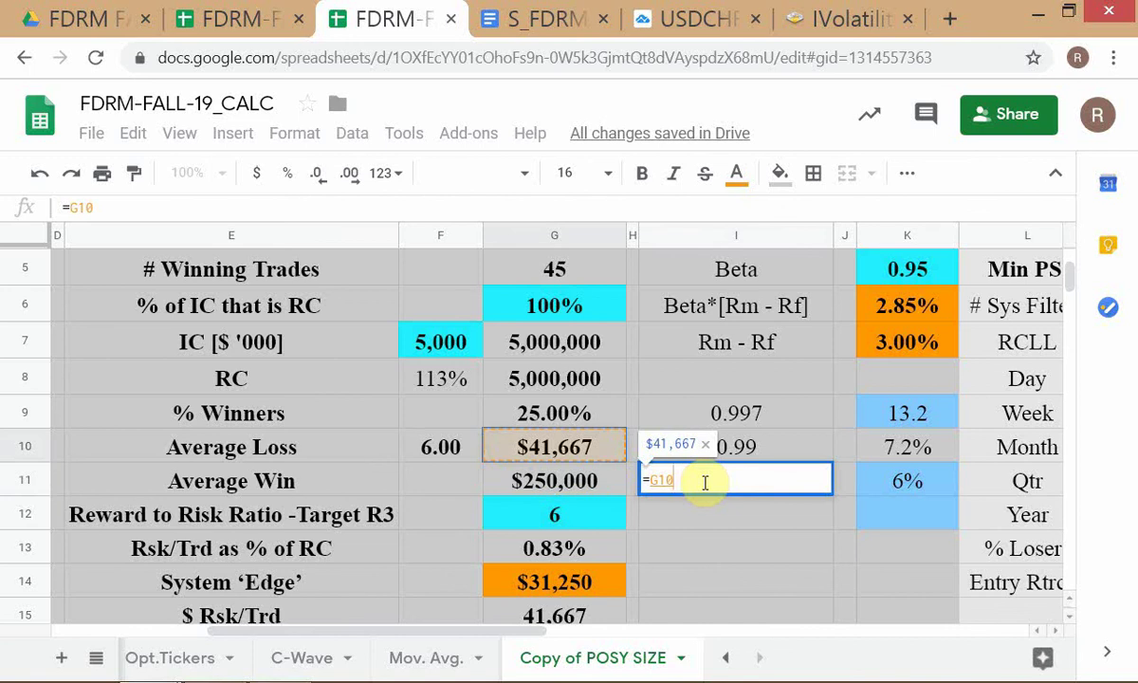
text(*I10)
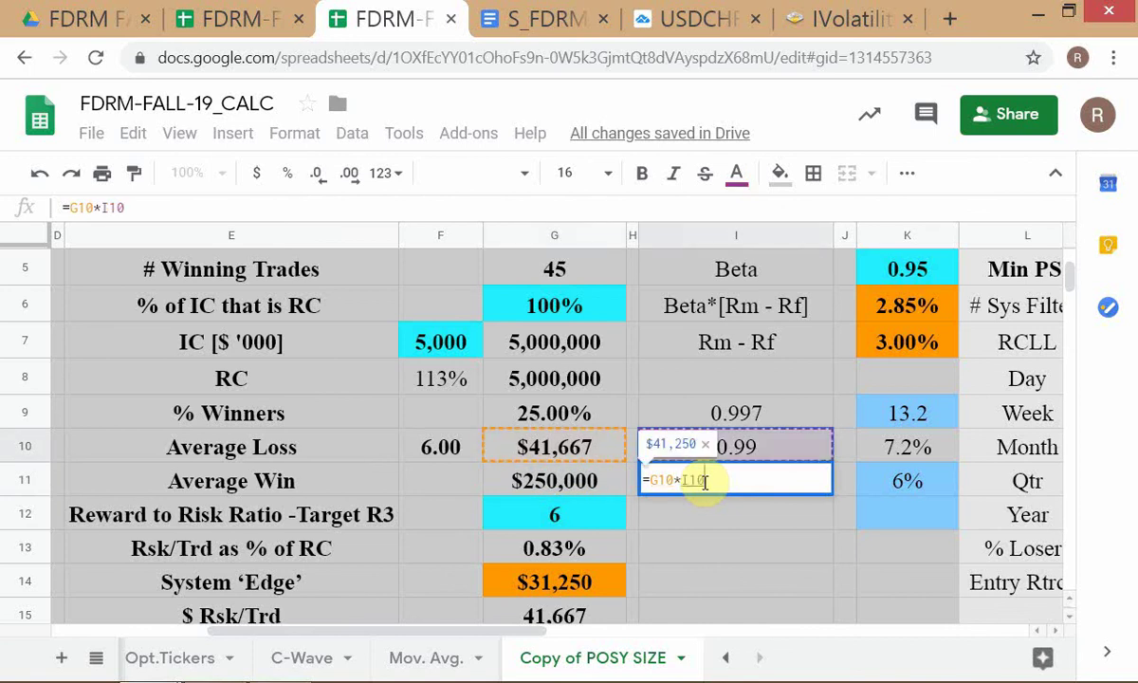
key(Return)
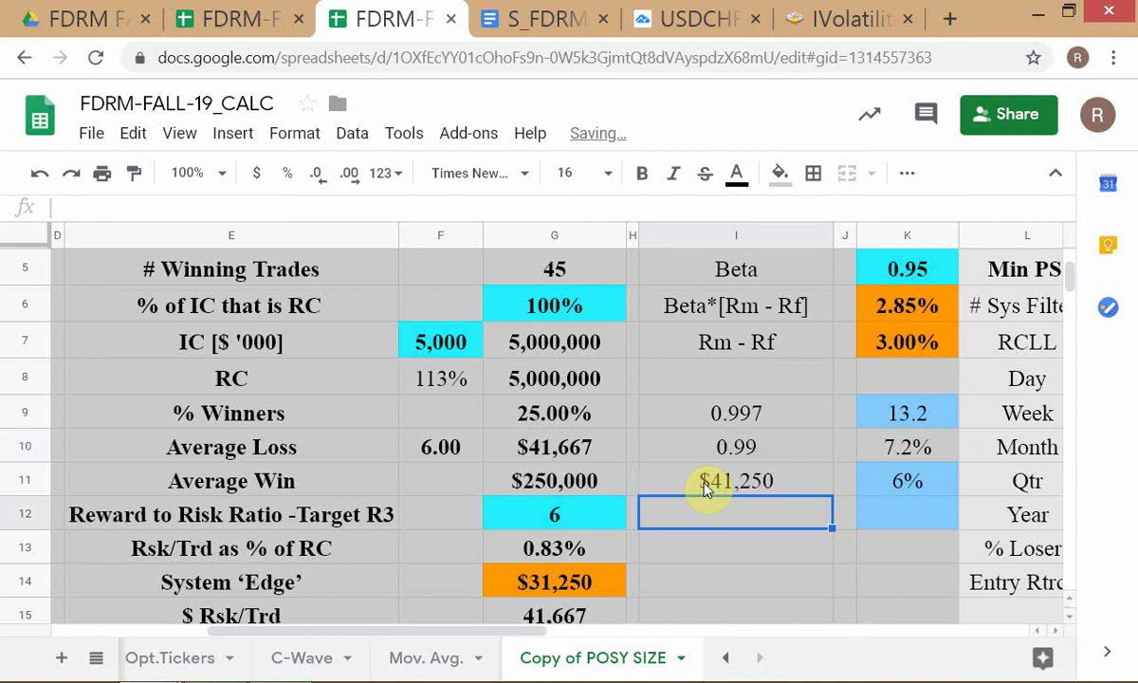
- Try to enter an ABS formula in I12 using the price level in I9
key(Up)
key(Down)
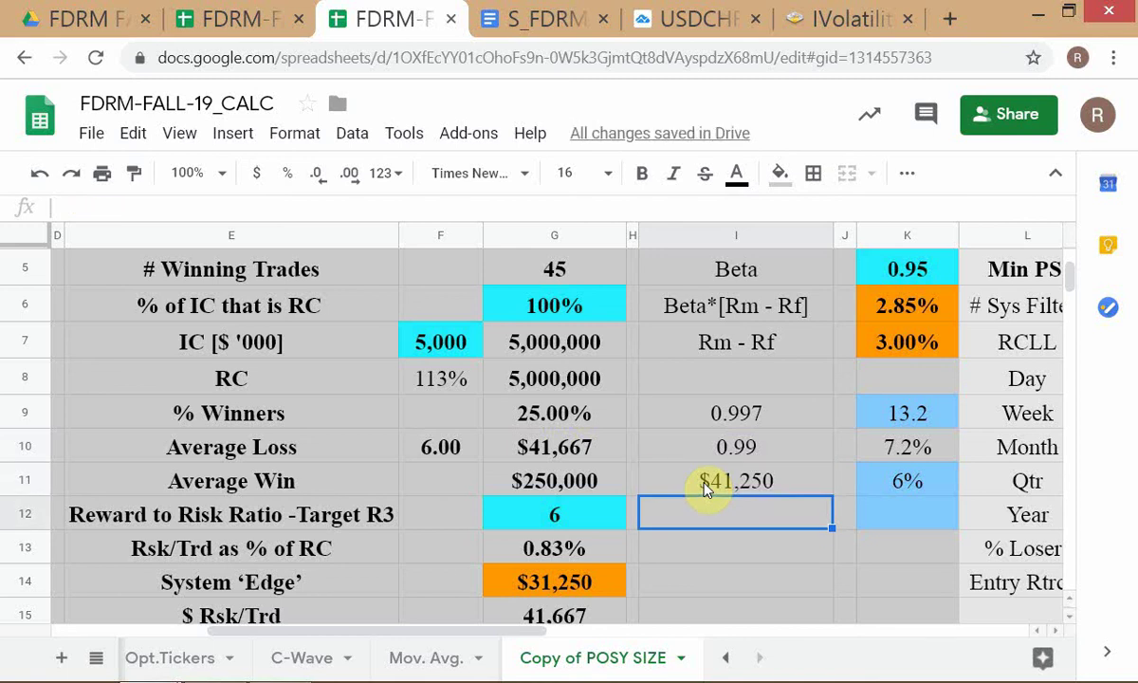
text(=)
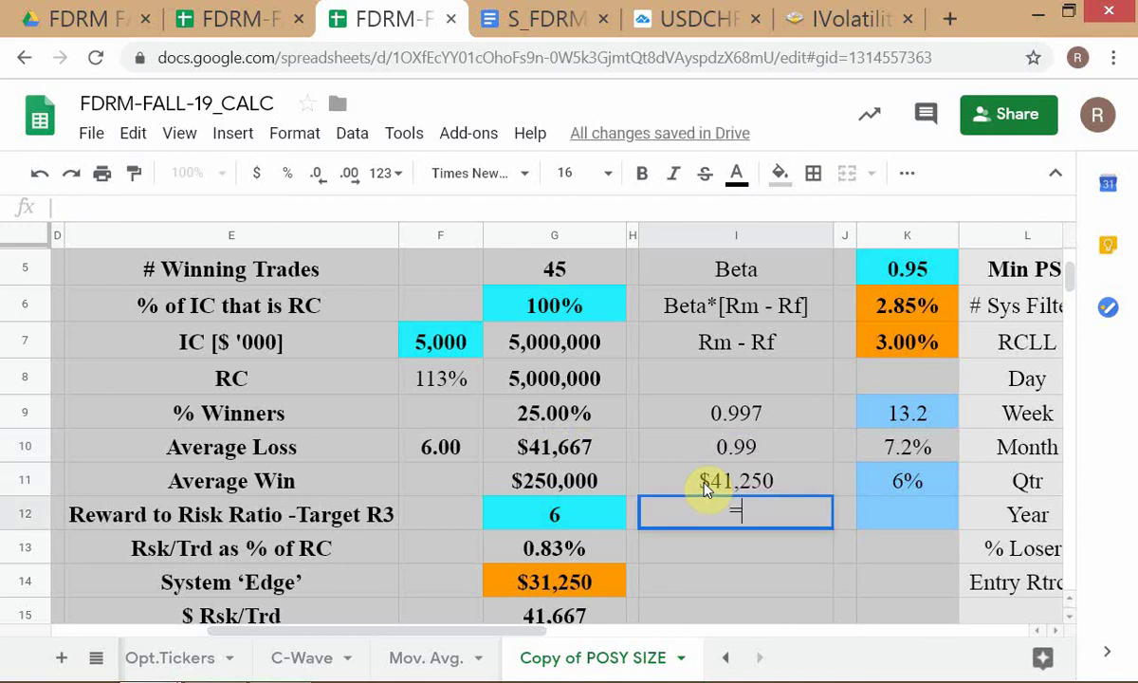
text(ABS)
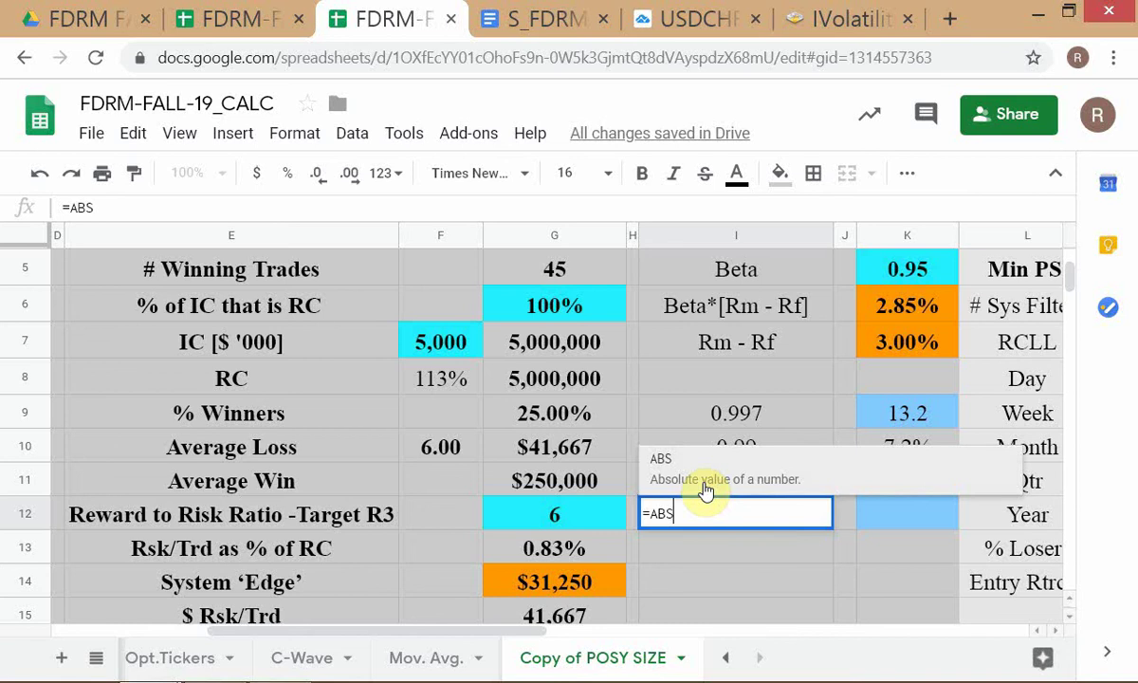
click(707, 426)
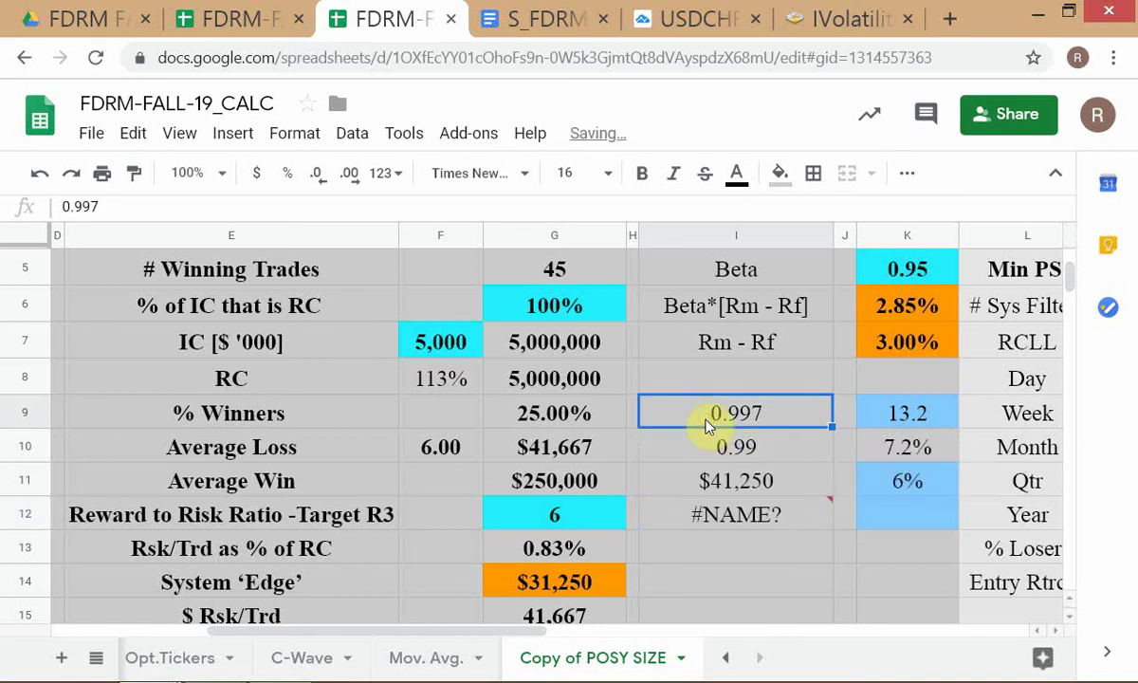
scroll(721, 493, up, 1)
scroll(744, 569, down, 2)
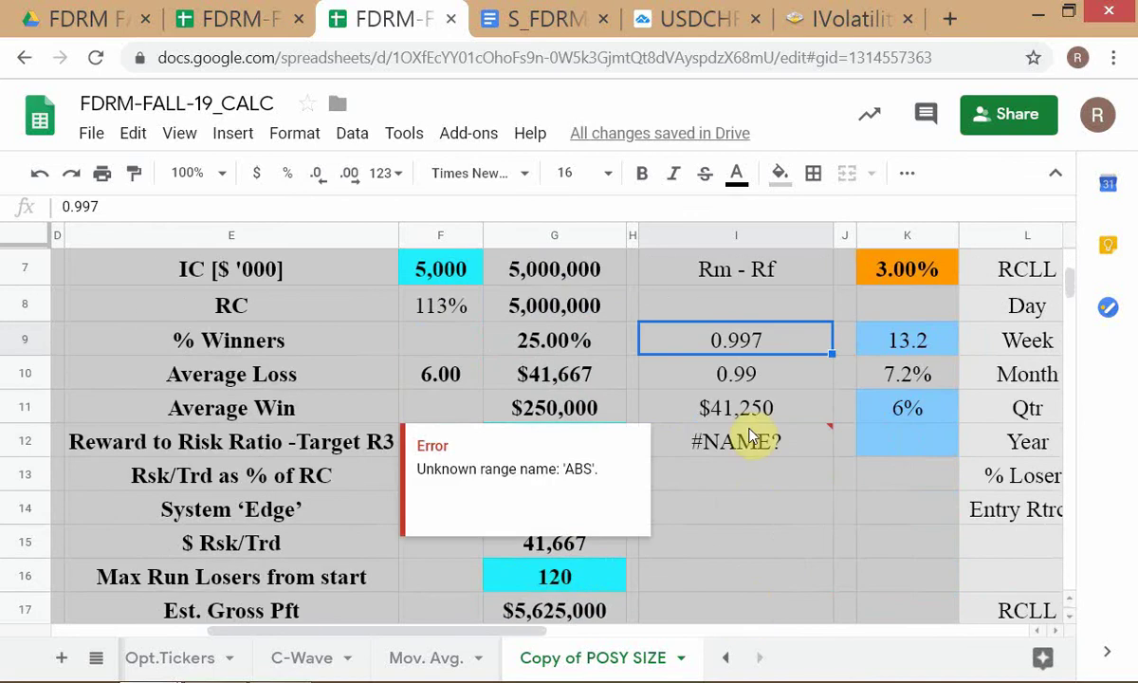
- Replace the formula in I12 with =ABS(I9-I10) to get the absolute difference between the two price levels
click(749, 438)
text(=)
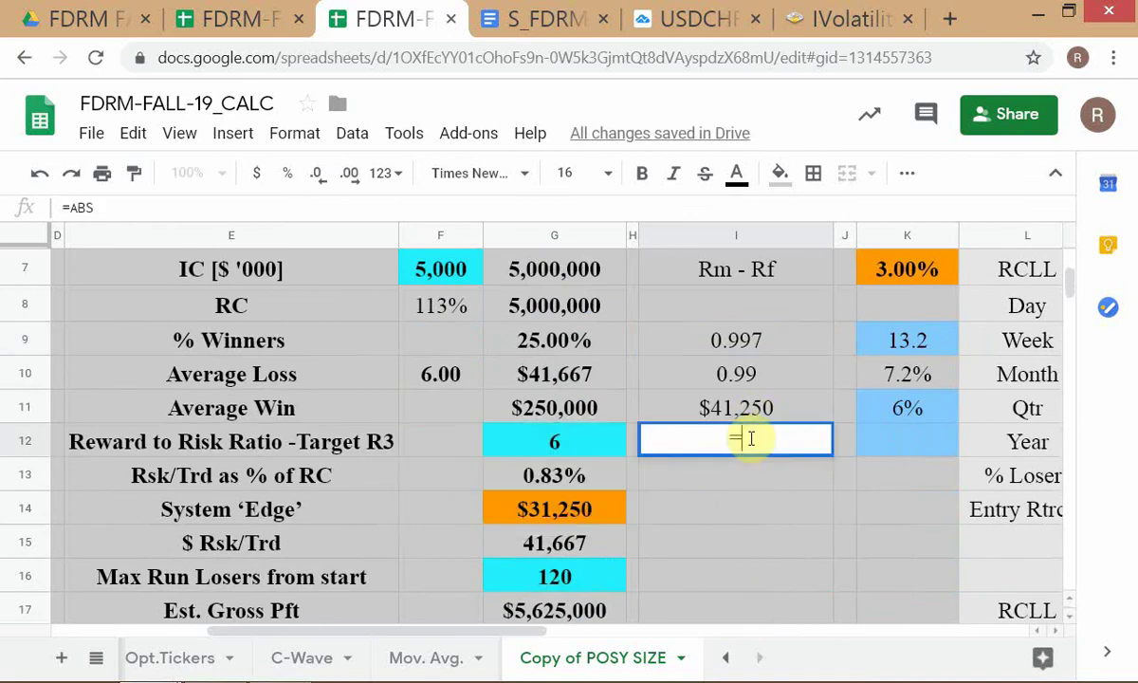
key(Up)
key(Up)
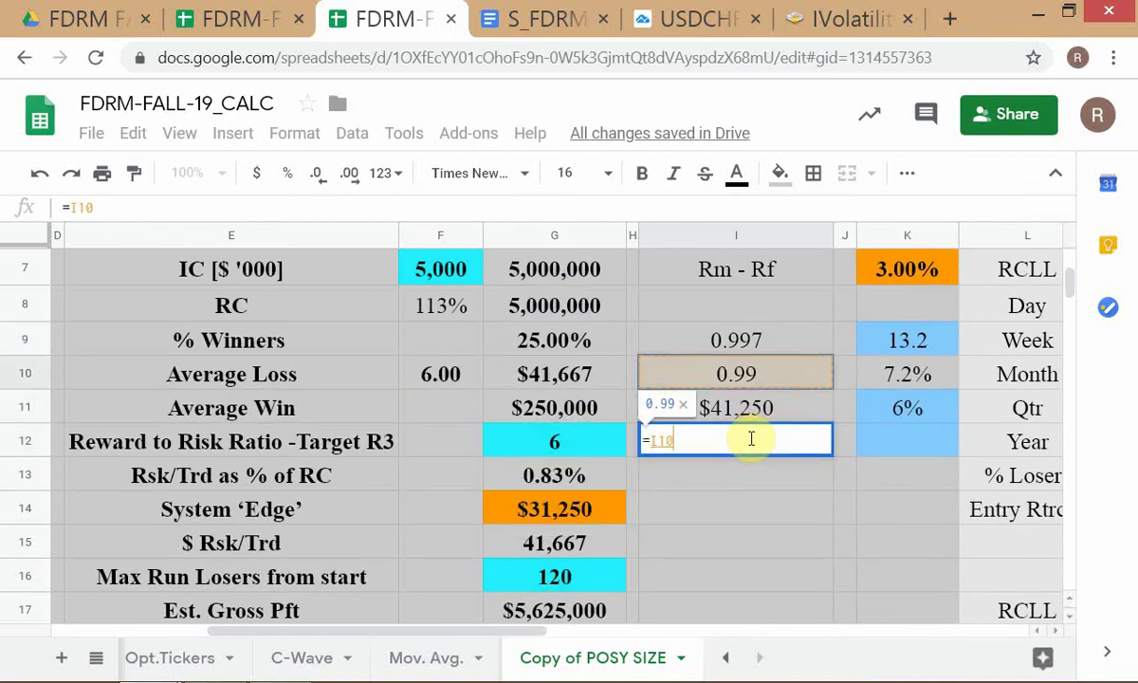
key(BackSpace)
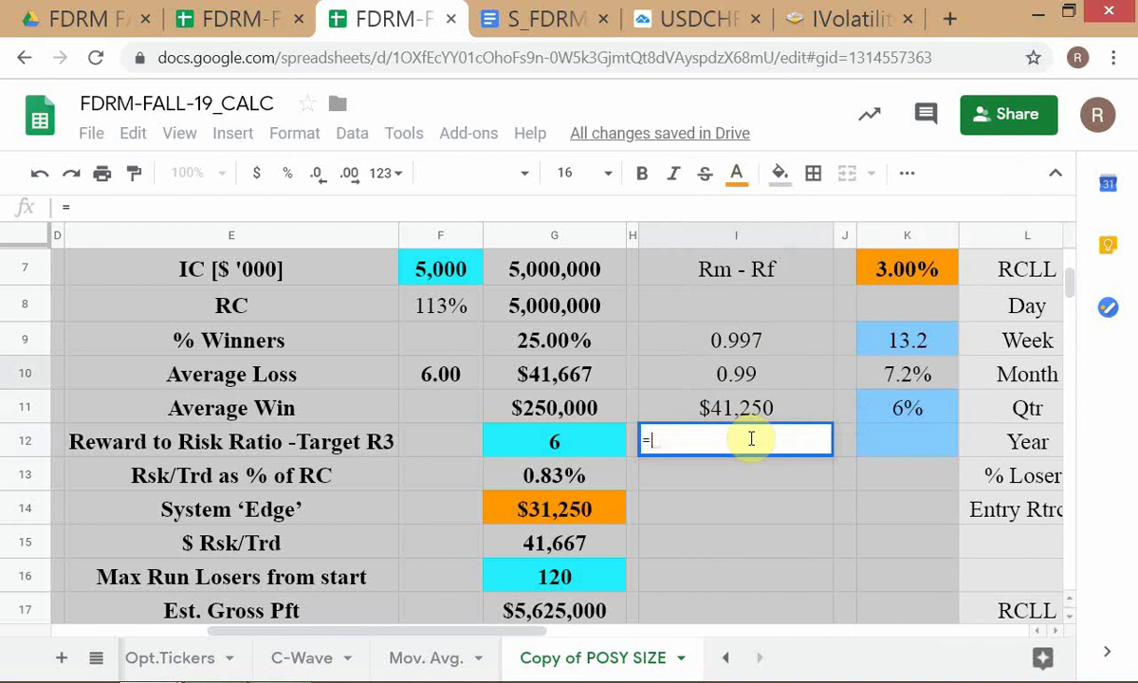
text(ABS()
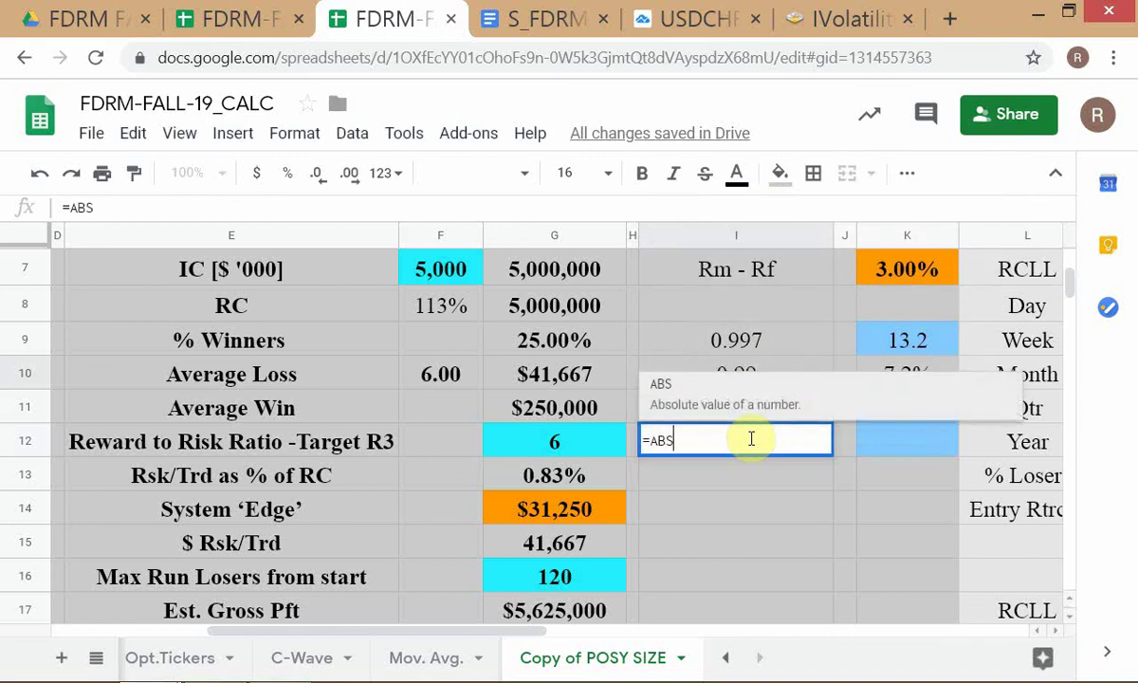
key(Up)
key(Up)
key(Up)
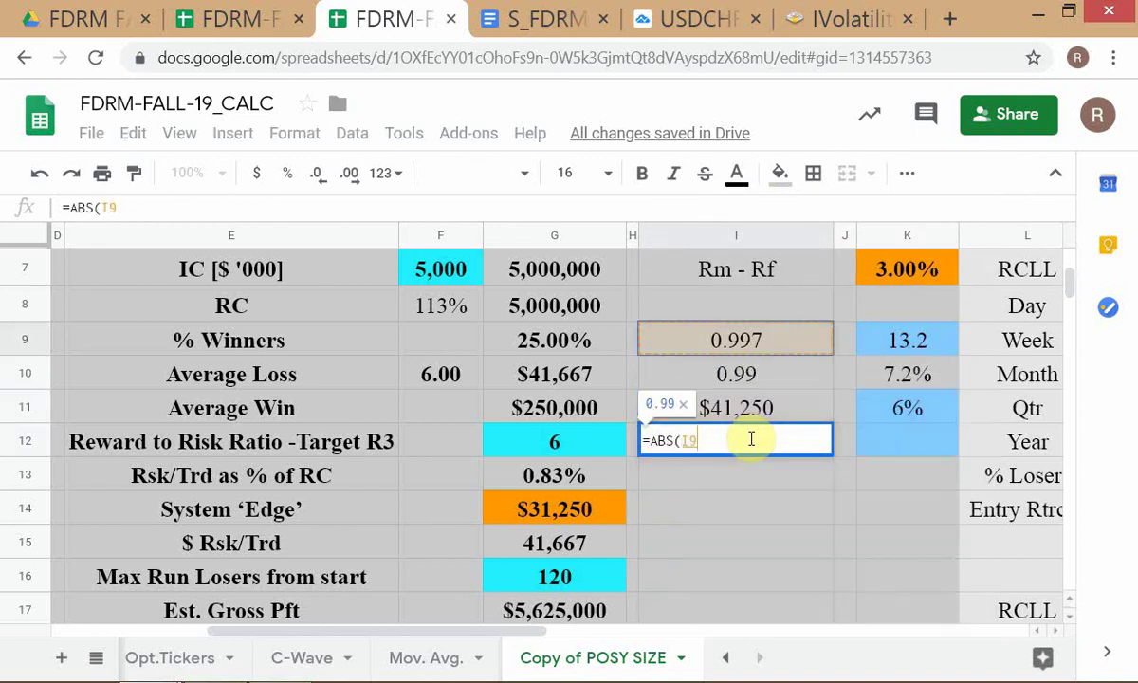
text(-)
key(Down)
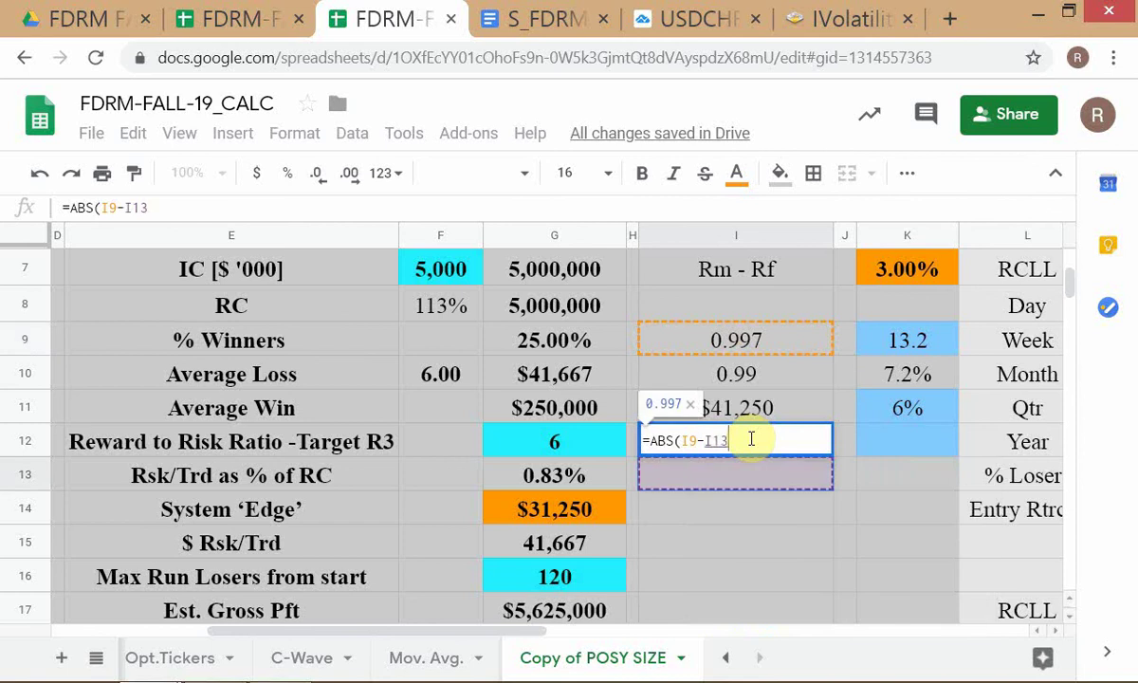
key(Up)
key(Up)
key(Up)
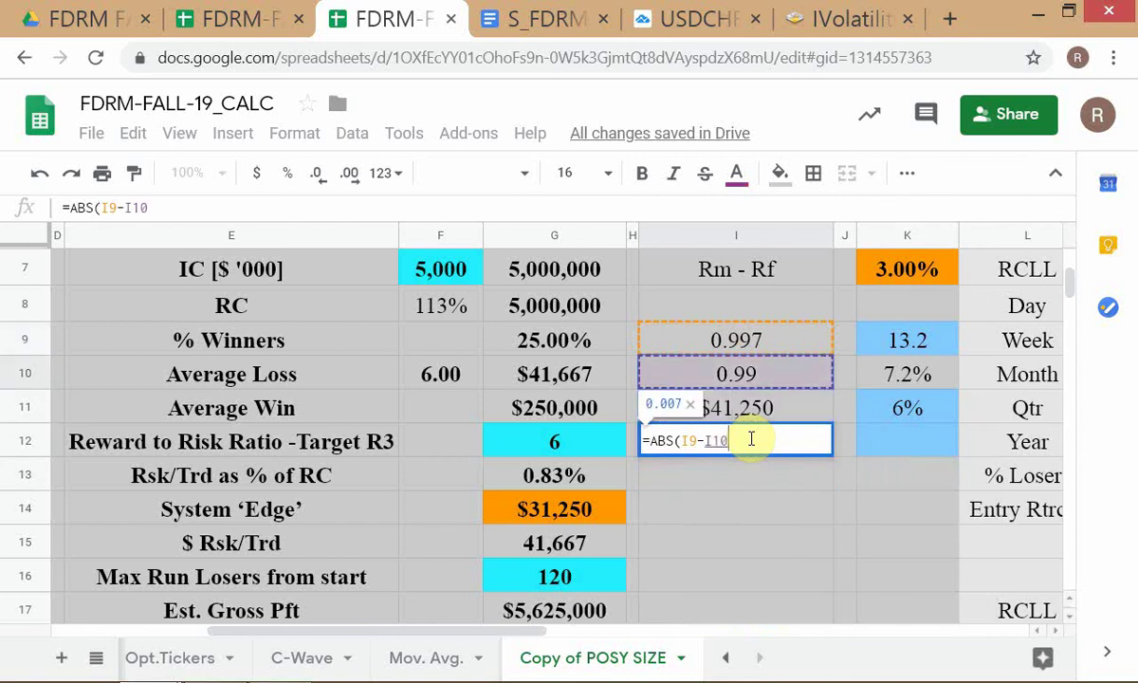
text())
key(Return)
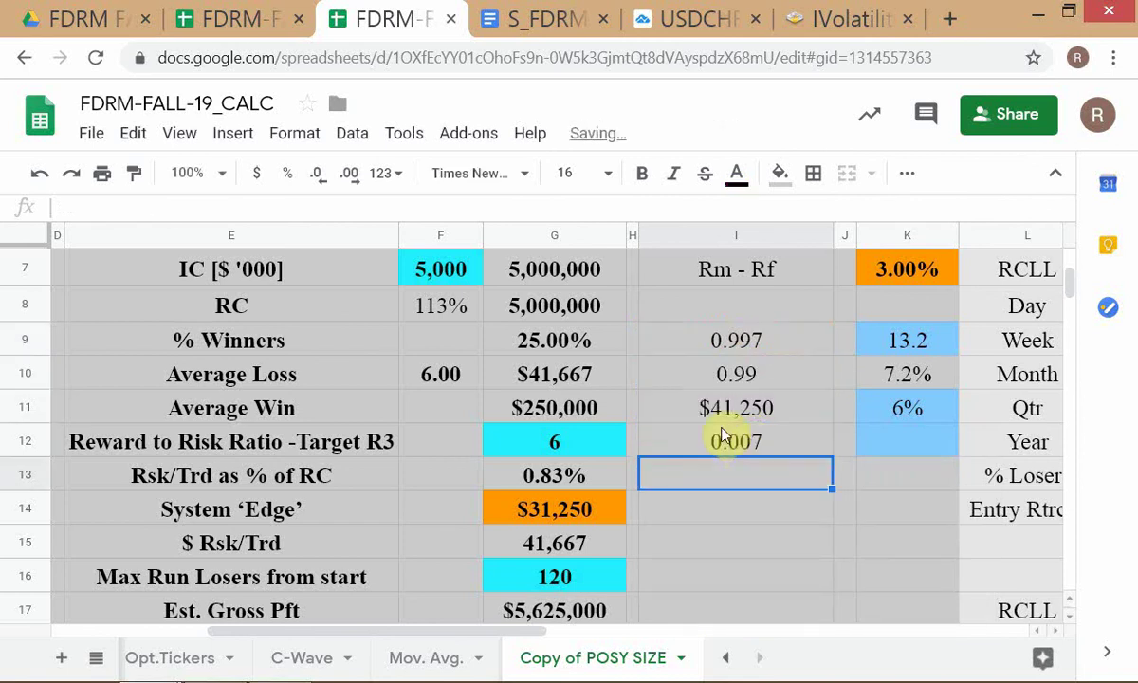
click(722, 438)
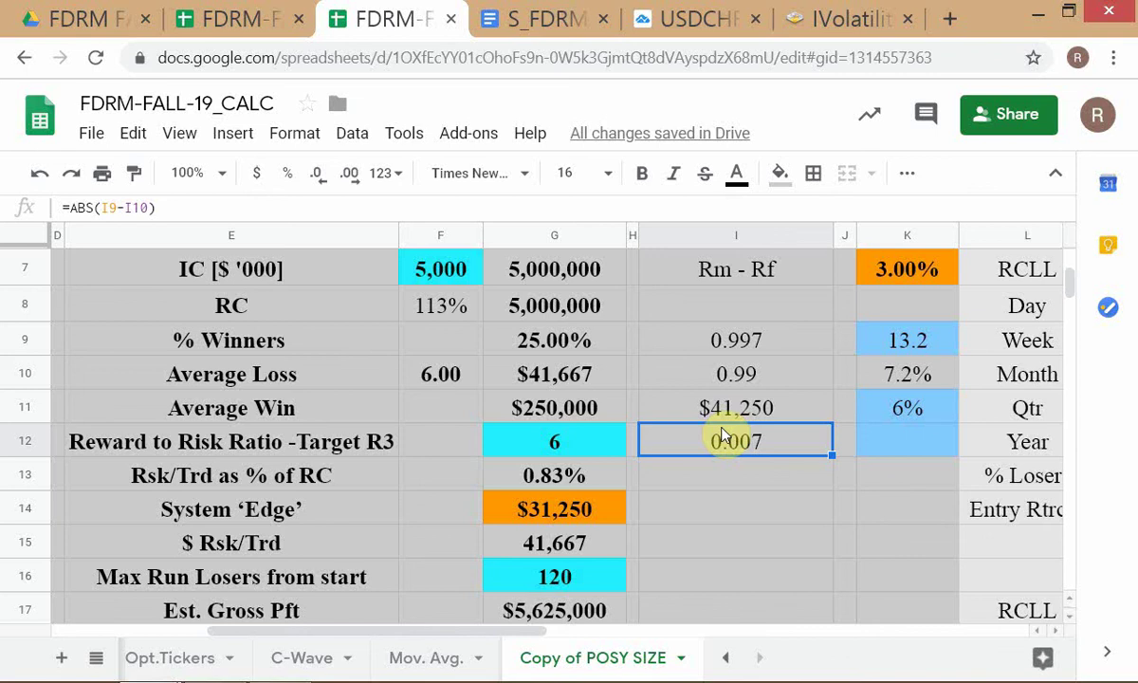
- Enter the formula =I11/I12 in I13 to divide the converted loss by the price difference
click(735, 484)
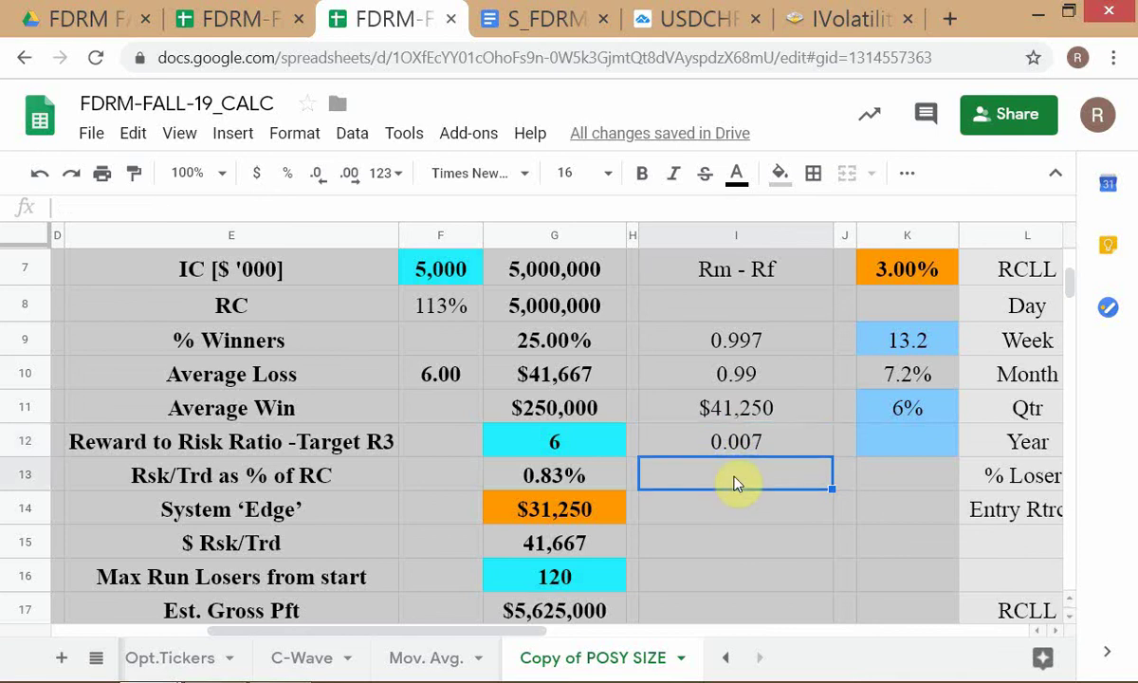
double_click(735, 476)
text(=)
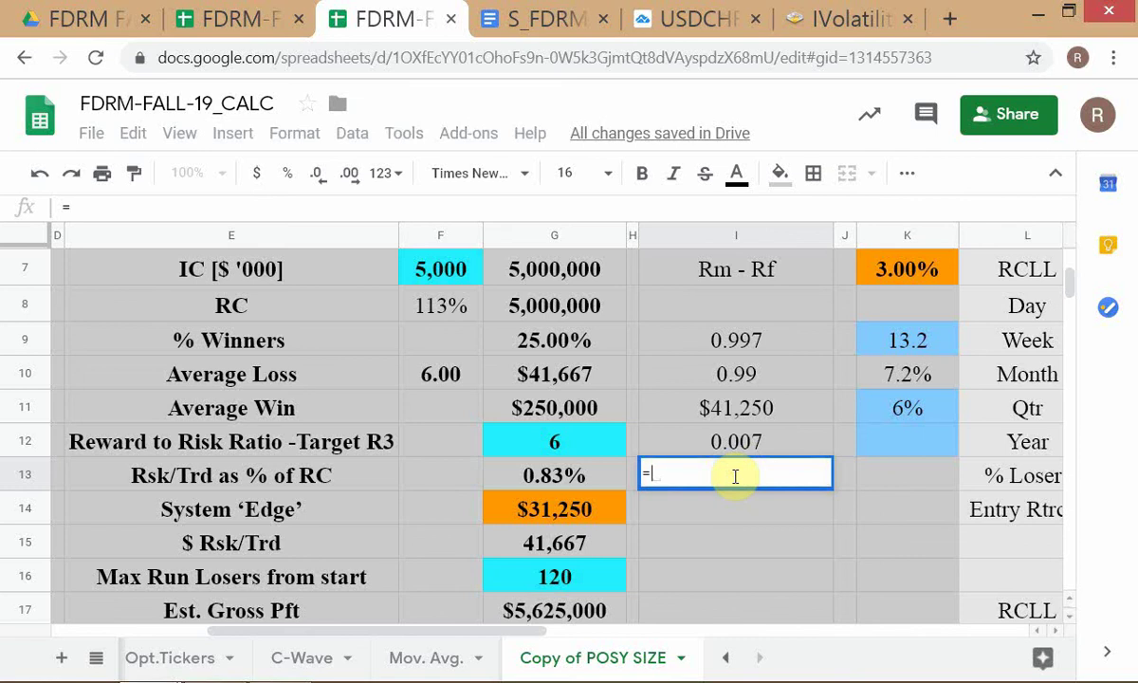
key(Up)
key(Up)
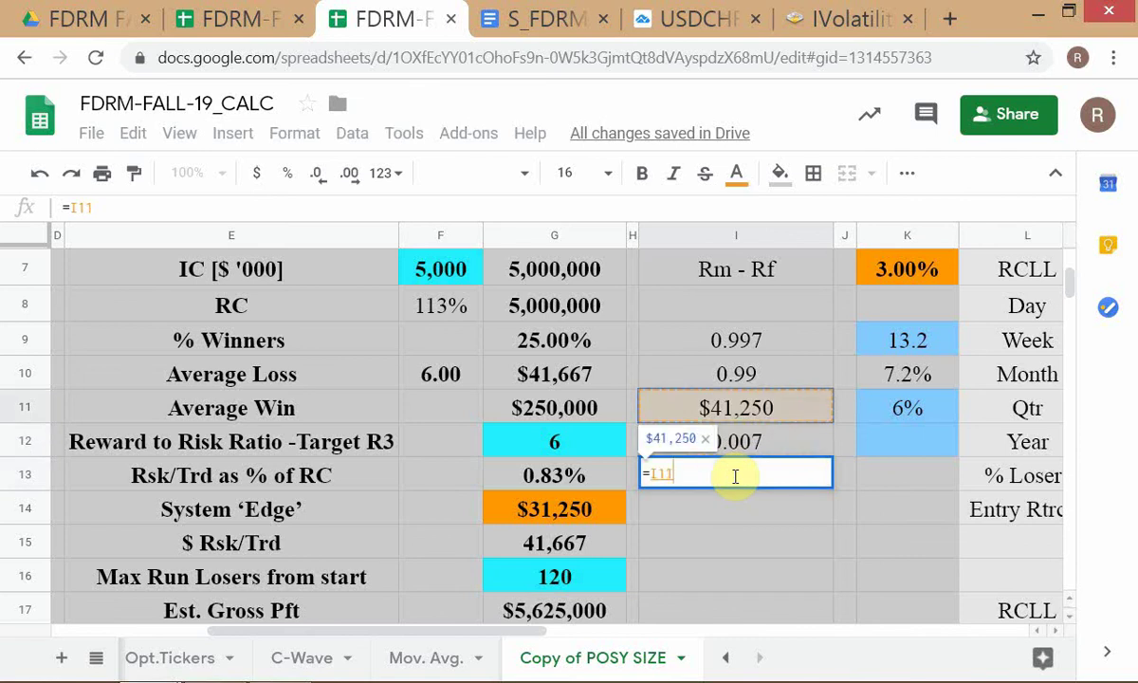
text(/)
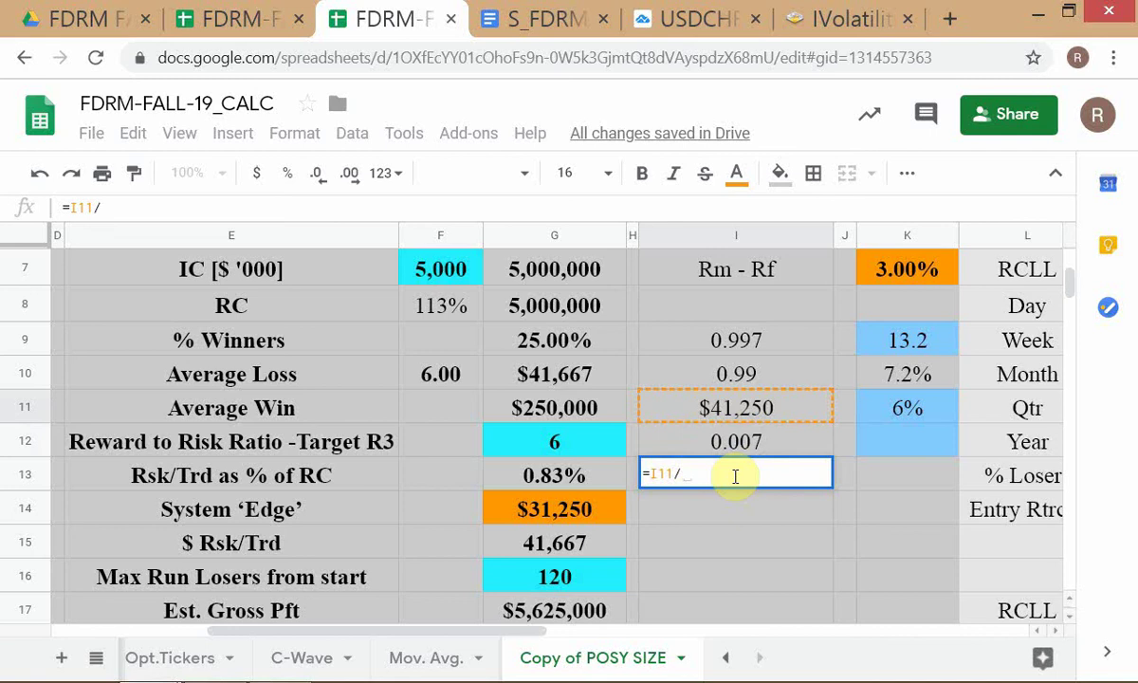
key(Up)
key(Return)
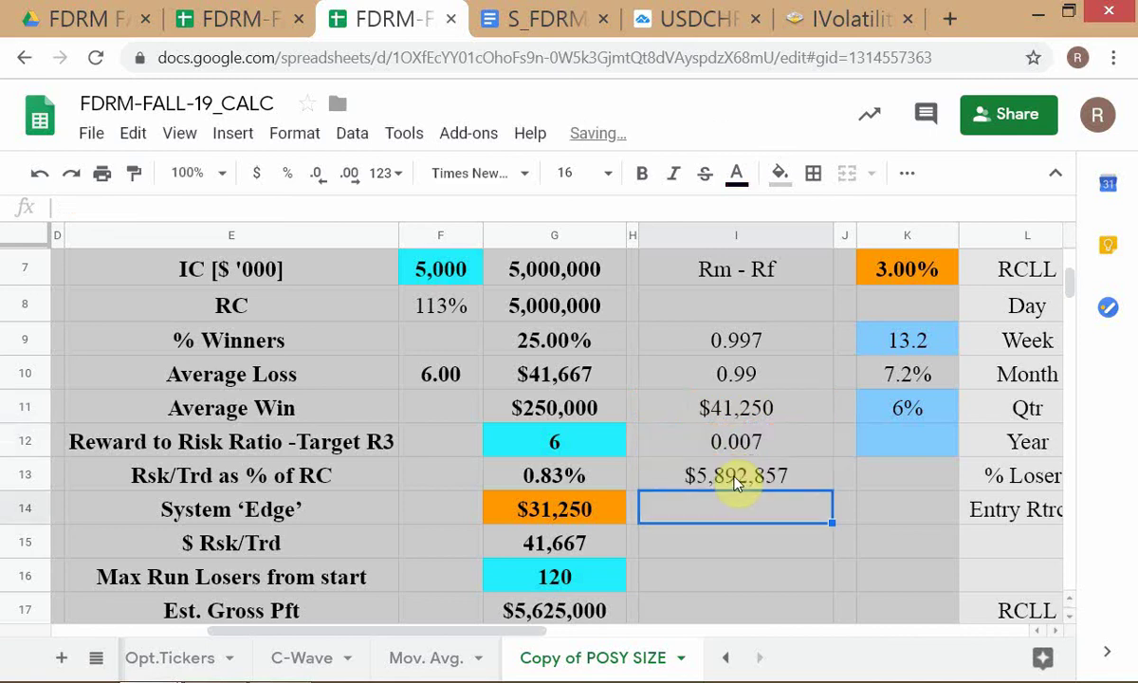
click(735, 482)
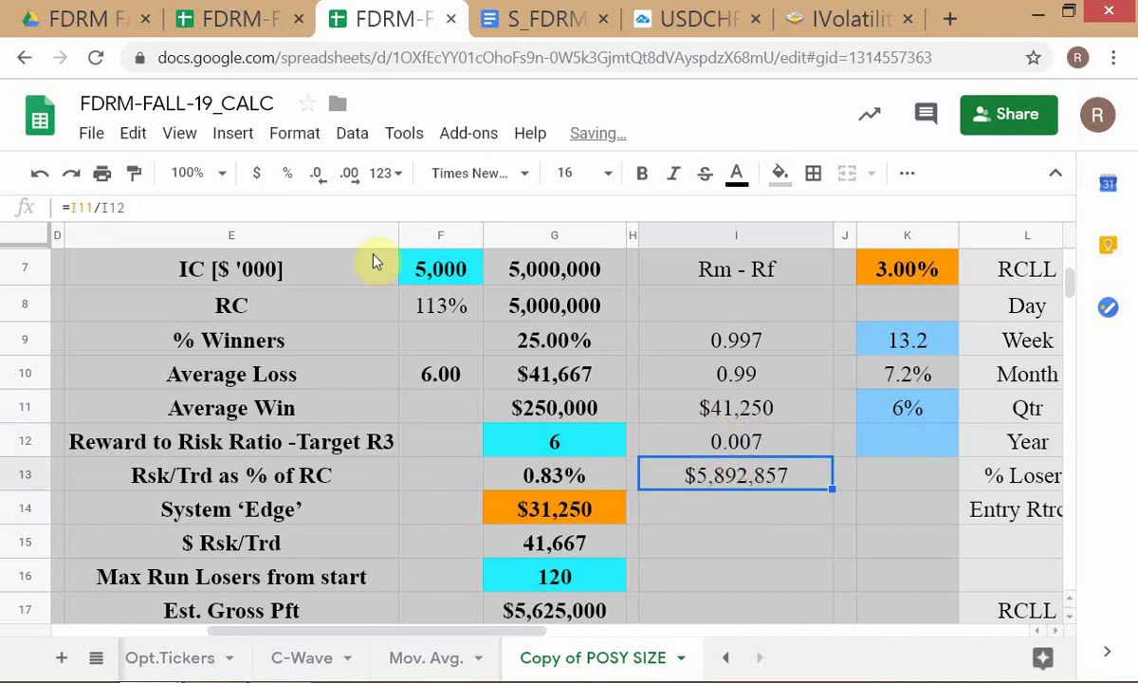
- Start a formula in I14 that multiplies the position size by the price difference, =I13*(I9-I10)
click(690, 512)
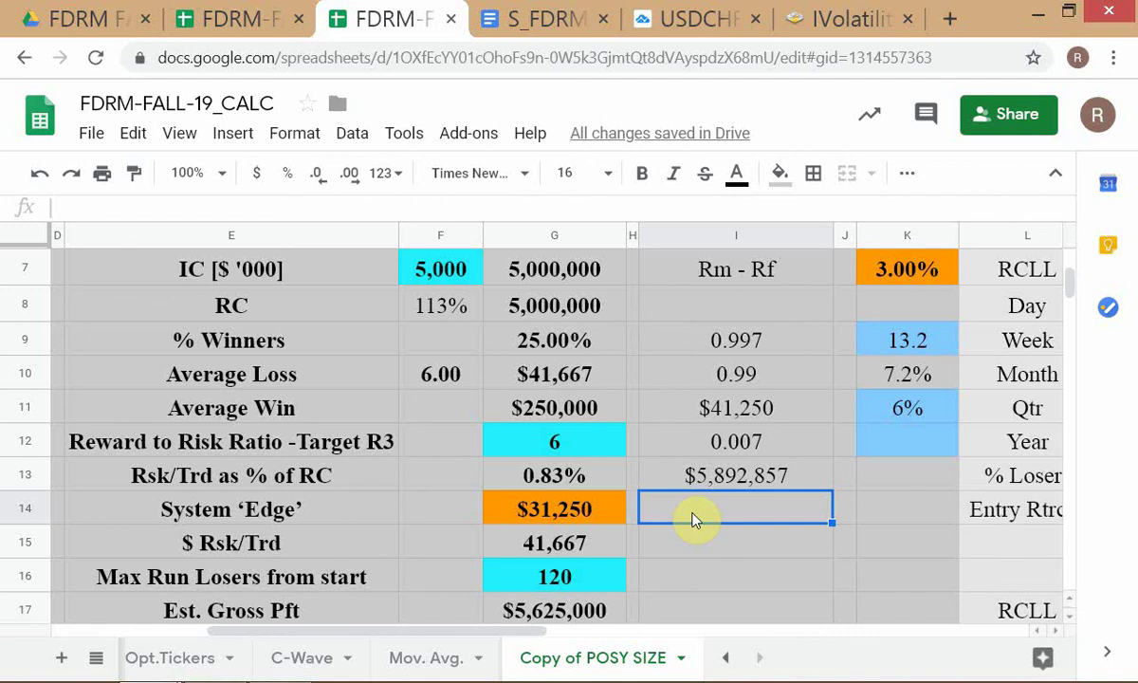
text(=I13)
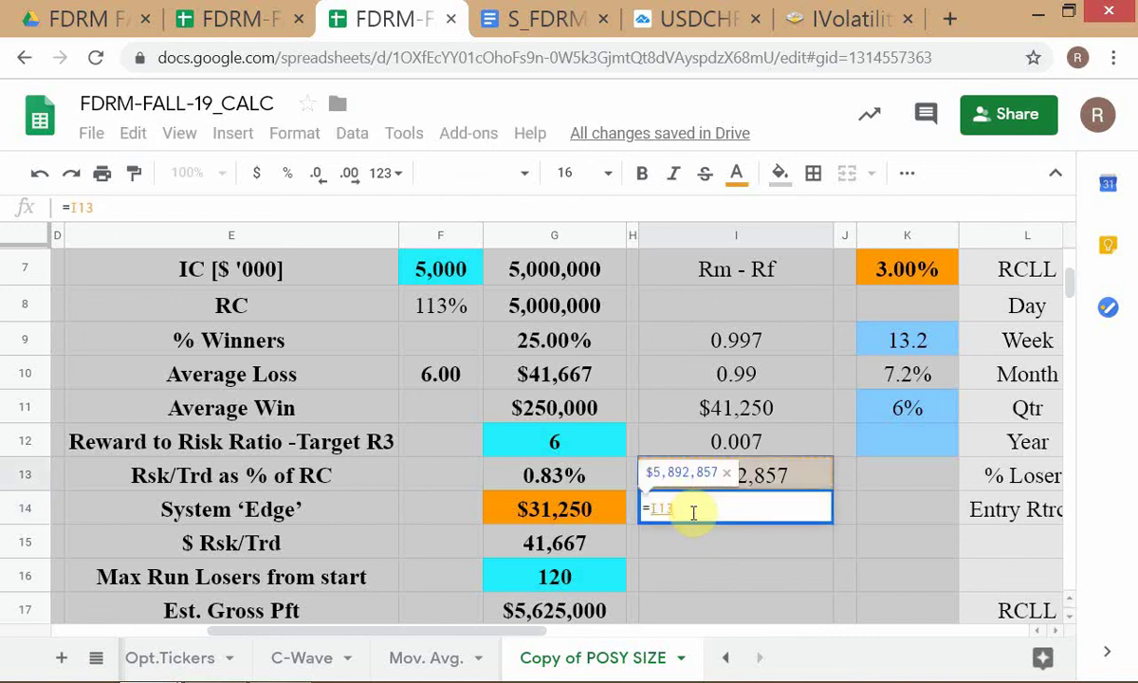
text(*)
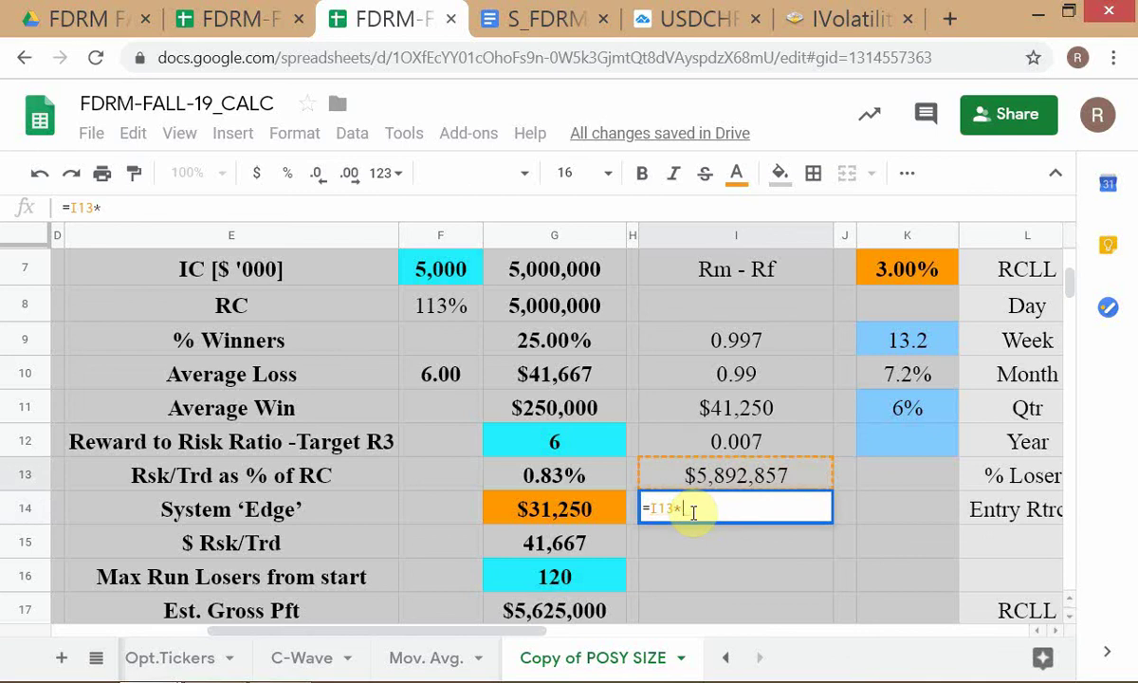
text((I12)
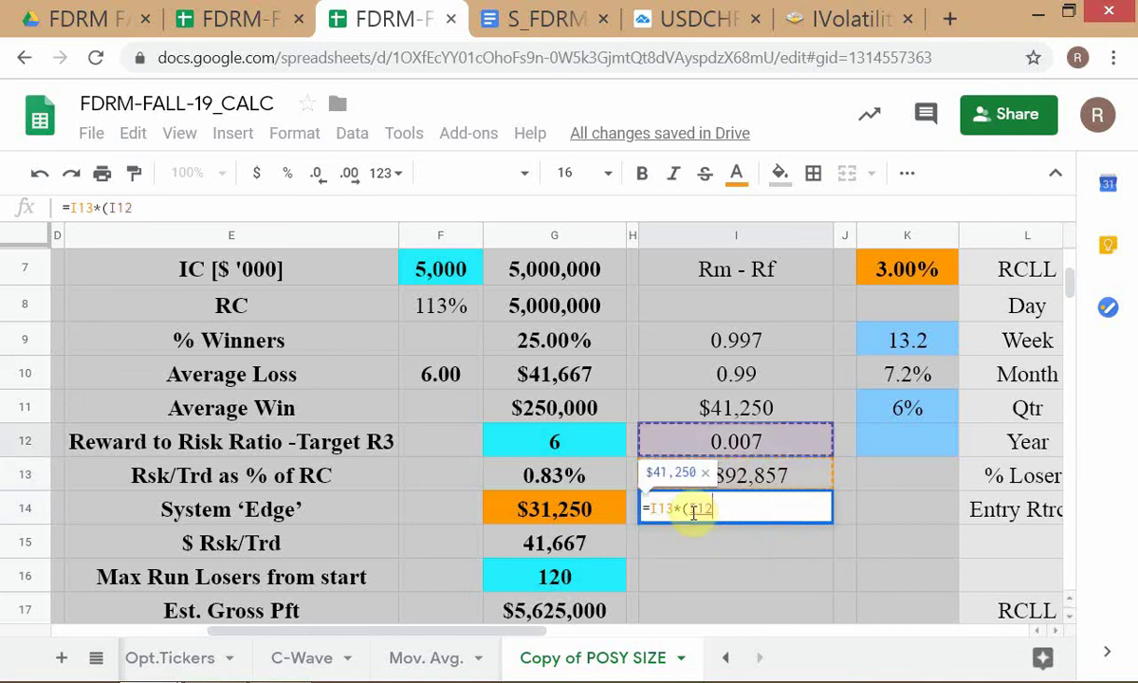
key(Up)
key(Up)
key(Up)
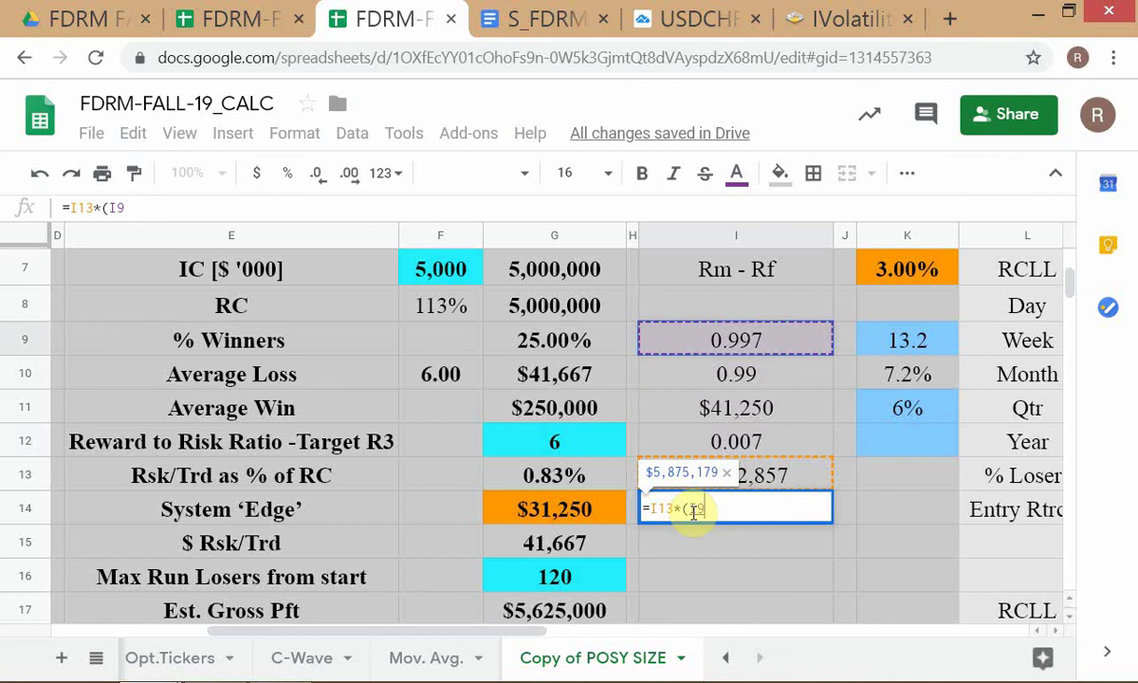
text(-)
key(Up)
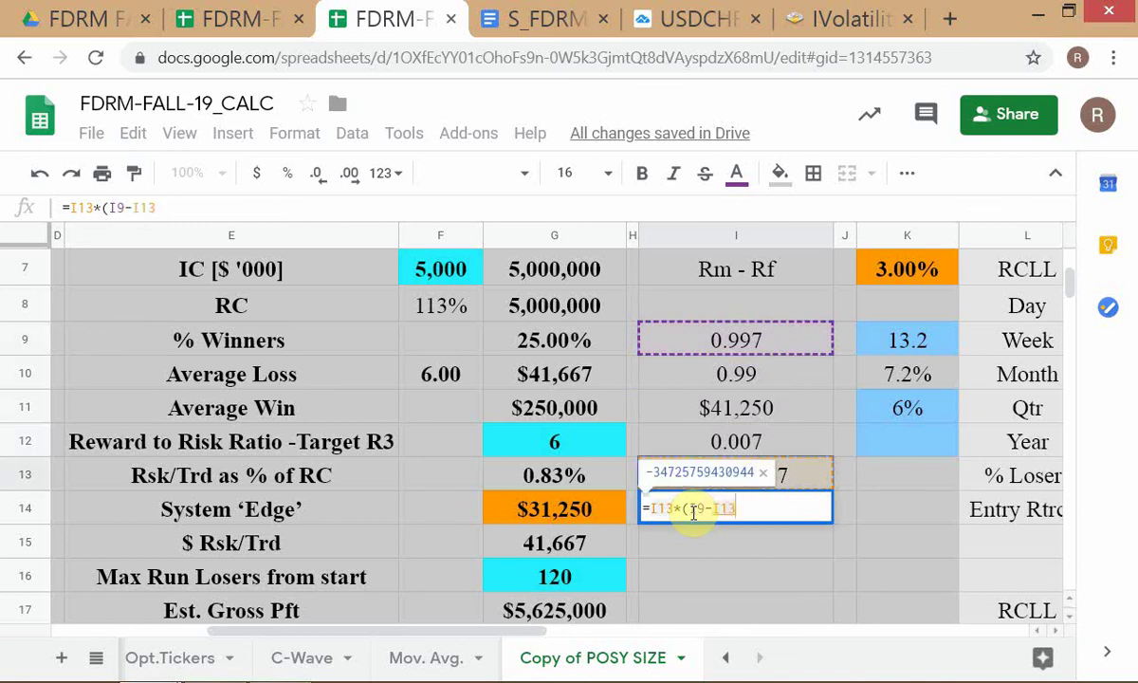
key(Up)
key(Up)
key(Up)
text())
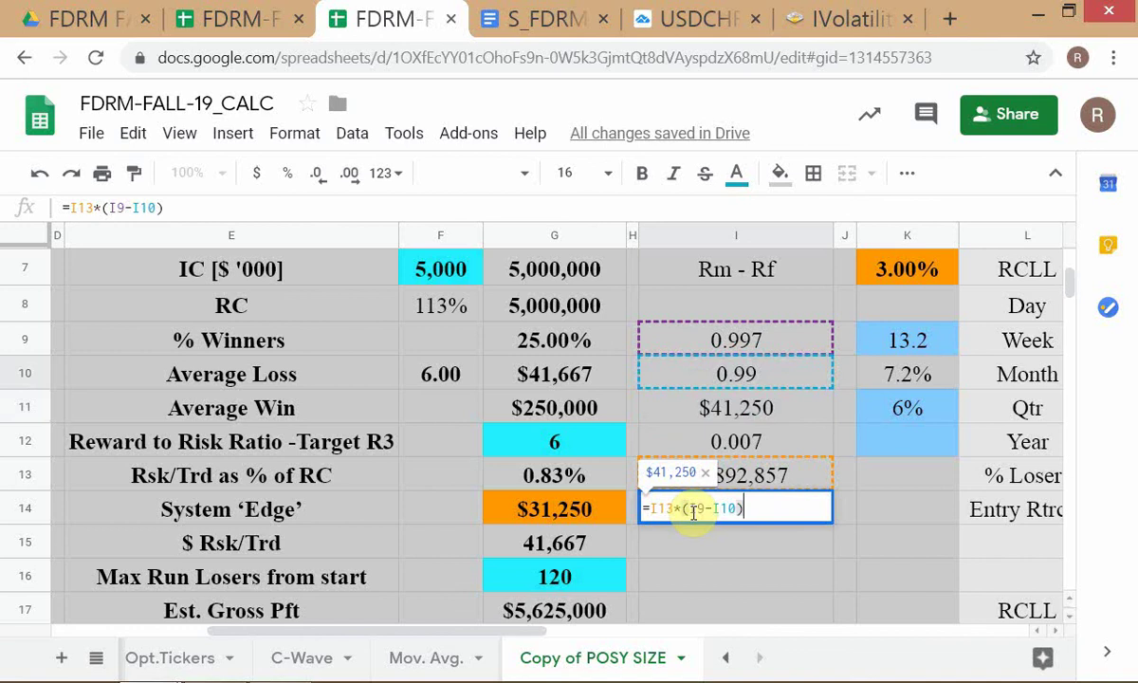
- Enclose the product in I14 in parentheses and divide it by I10, completing =(I13*(I9-I10))/I10
text())
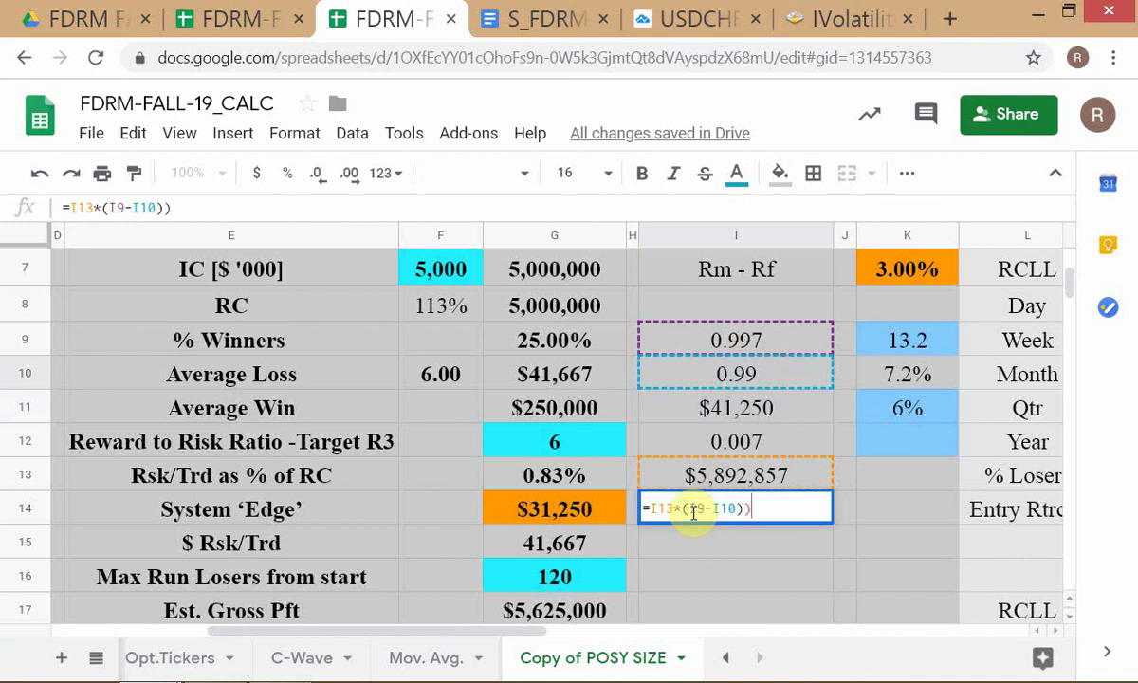
key(Home)
text(()
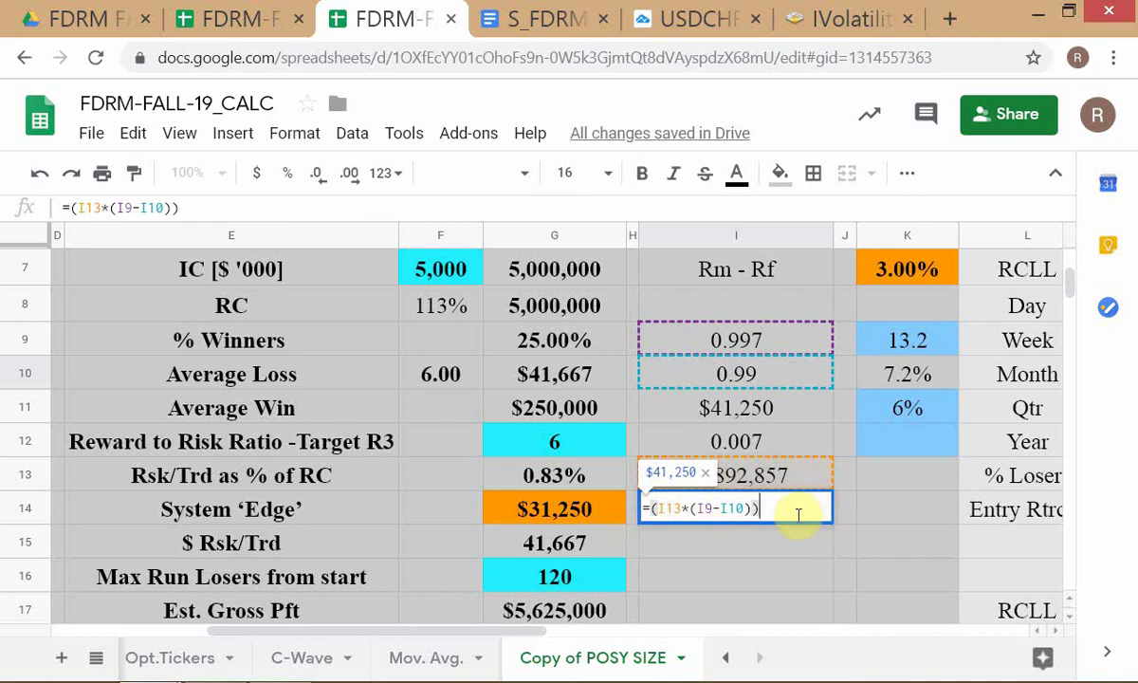
text(/)
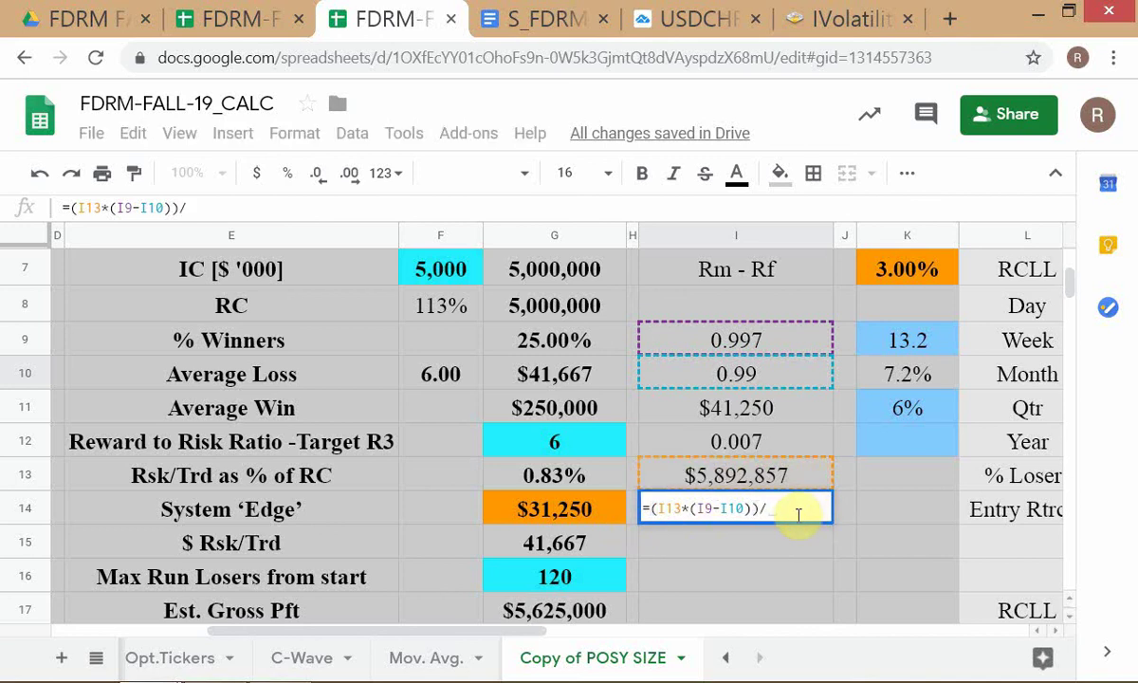
click(742, 377)
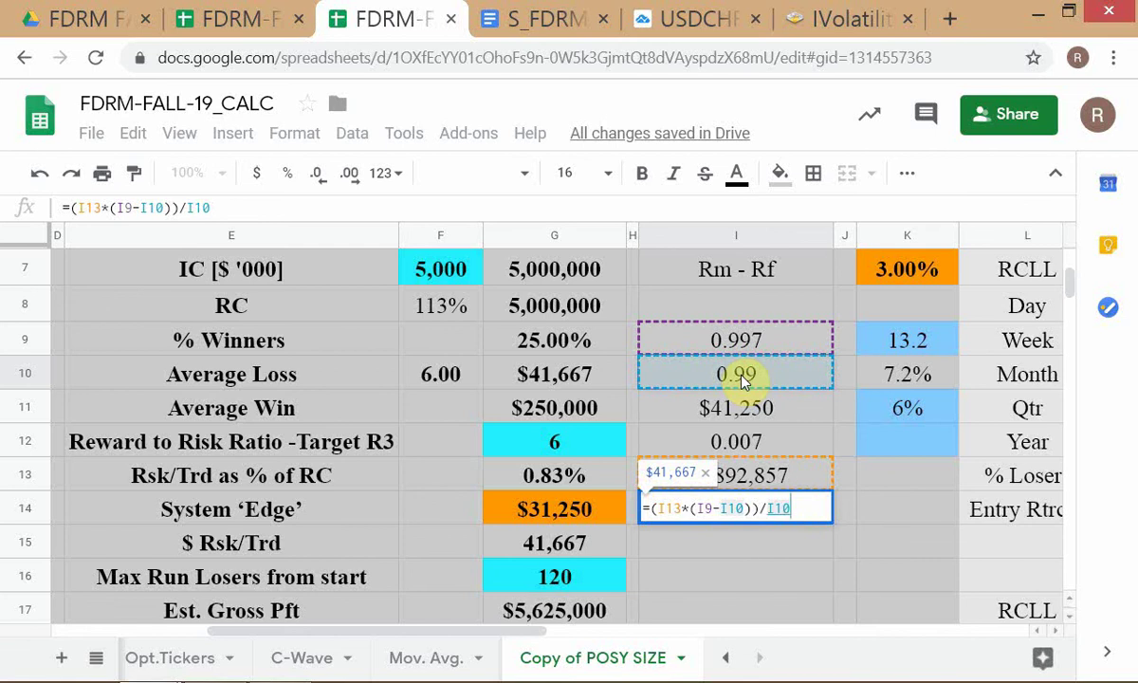
key(Return)
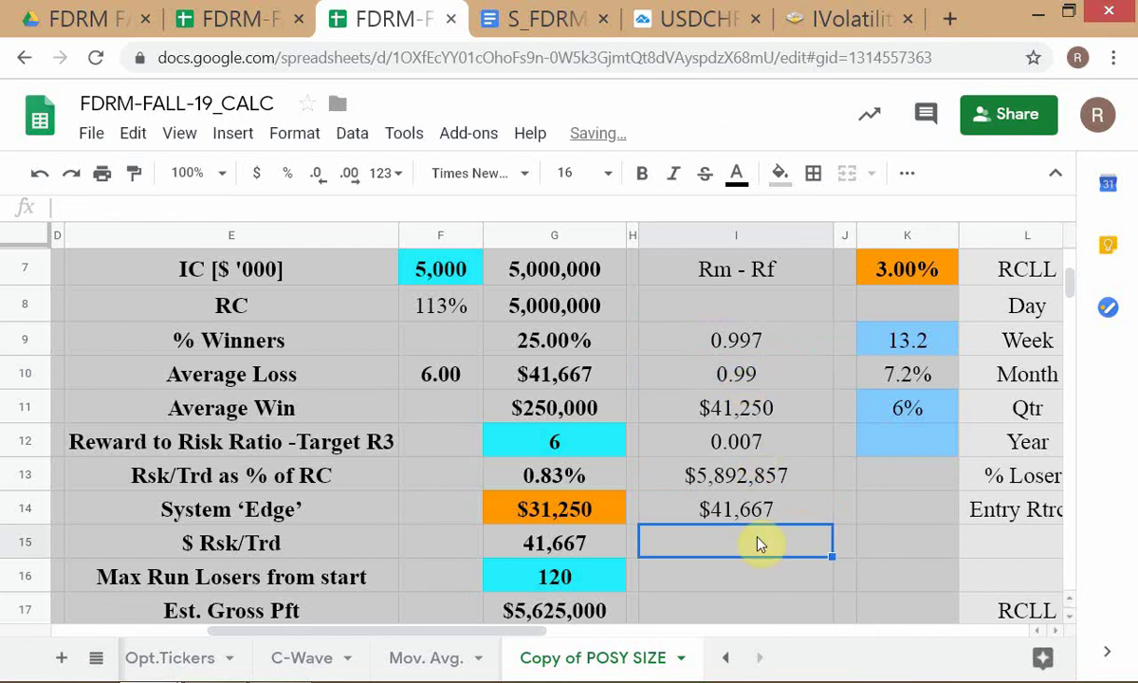
- Check the formula in I11 that converts the Average Loss with the price level
click(722, 421)
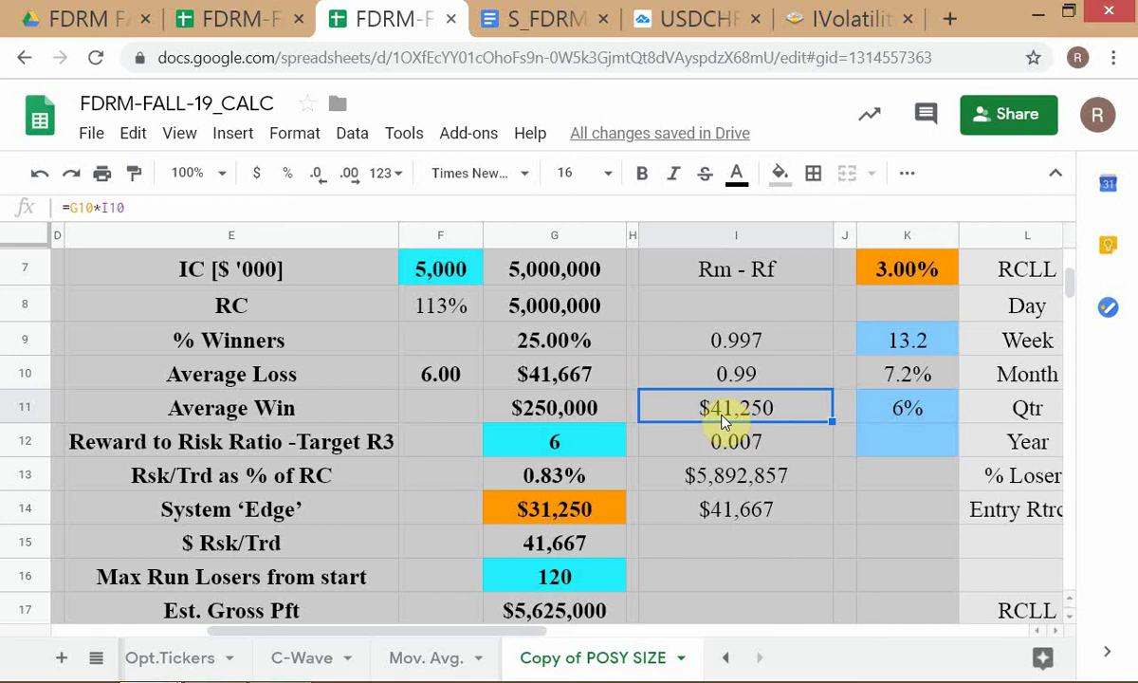
double_click(723, 417)
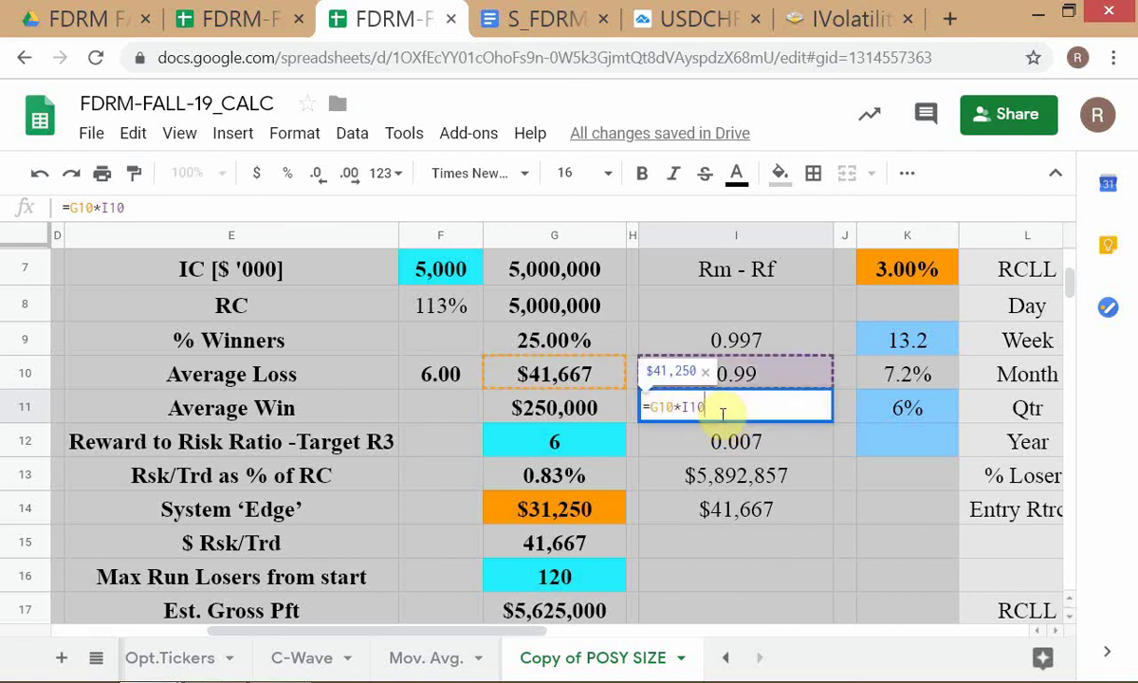
key(Return)
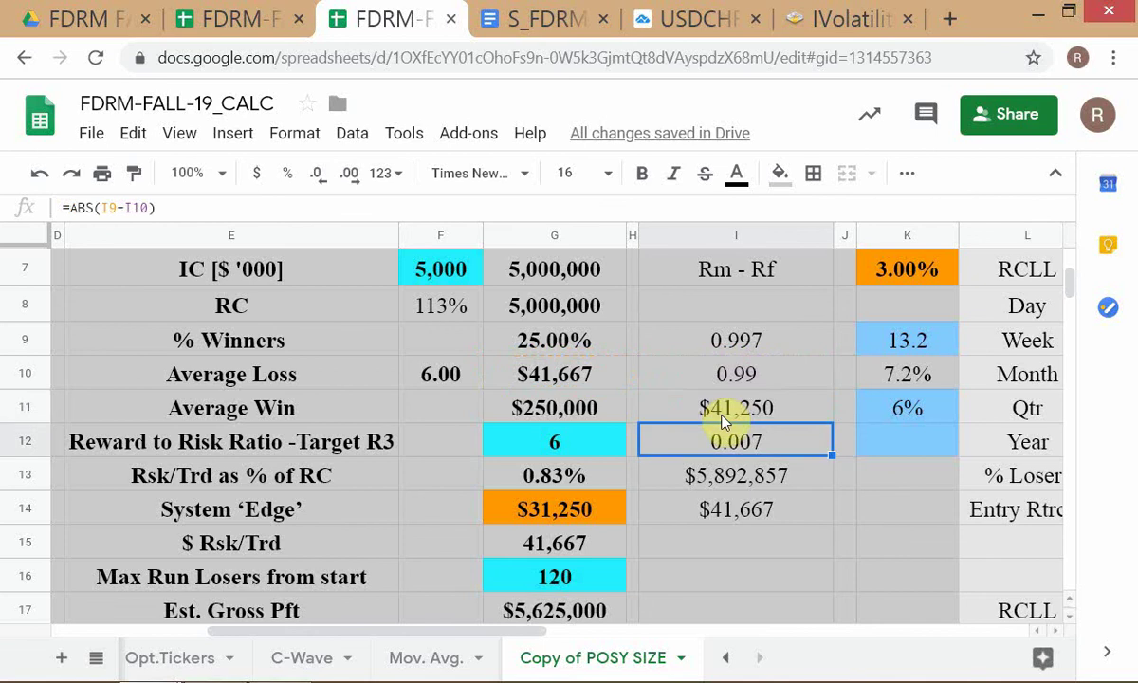
- Set the font size of the intermediate results in I11 and I12 to 10
drag(723, 421, 725, 448)
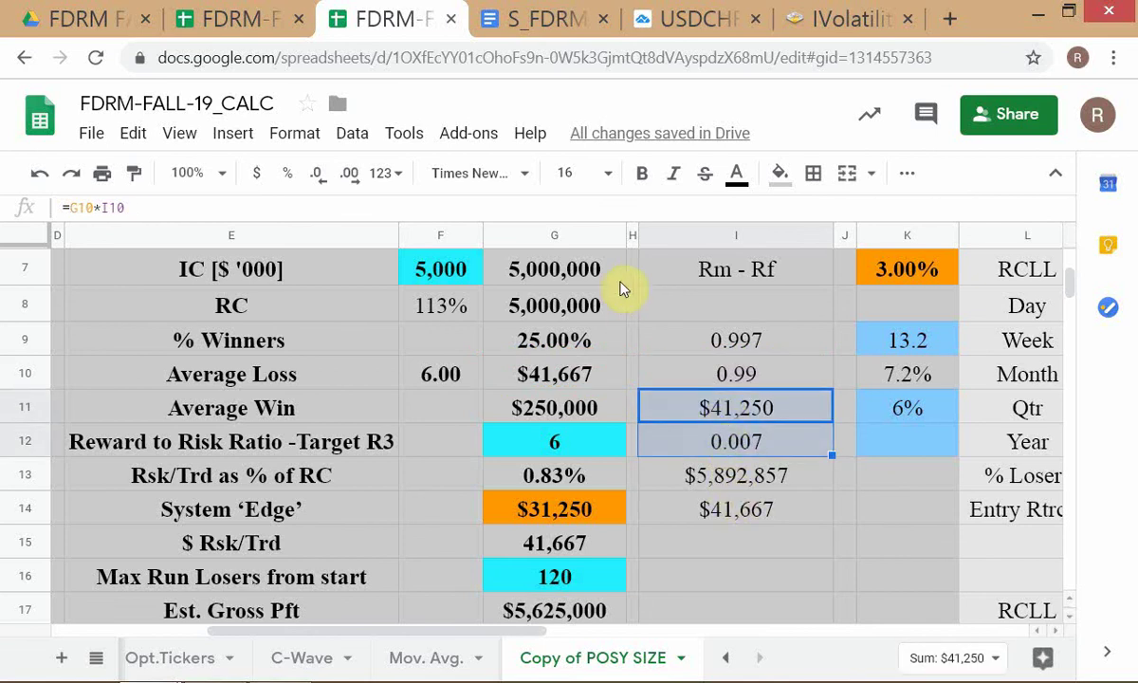
click(607, 175)
text(1)
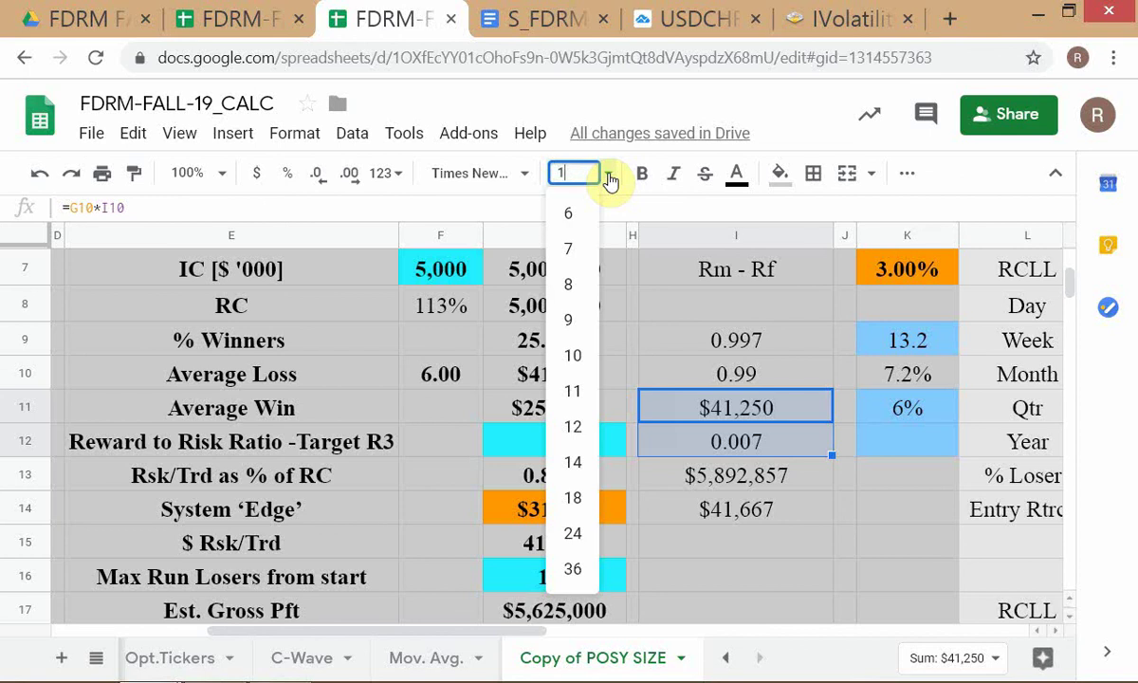
text(2)
key(BackSpace)
text(0)
key(Return)
- Review the loss check formula in I14 and the price levels in I9 and I10
click(813, 523)
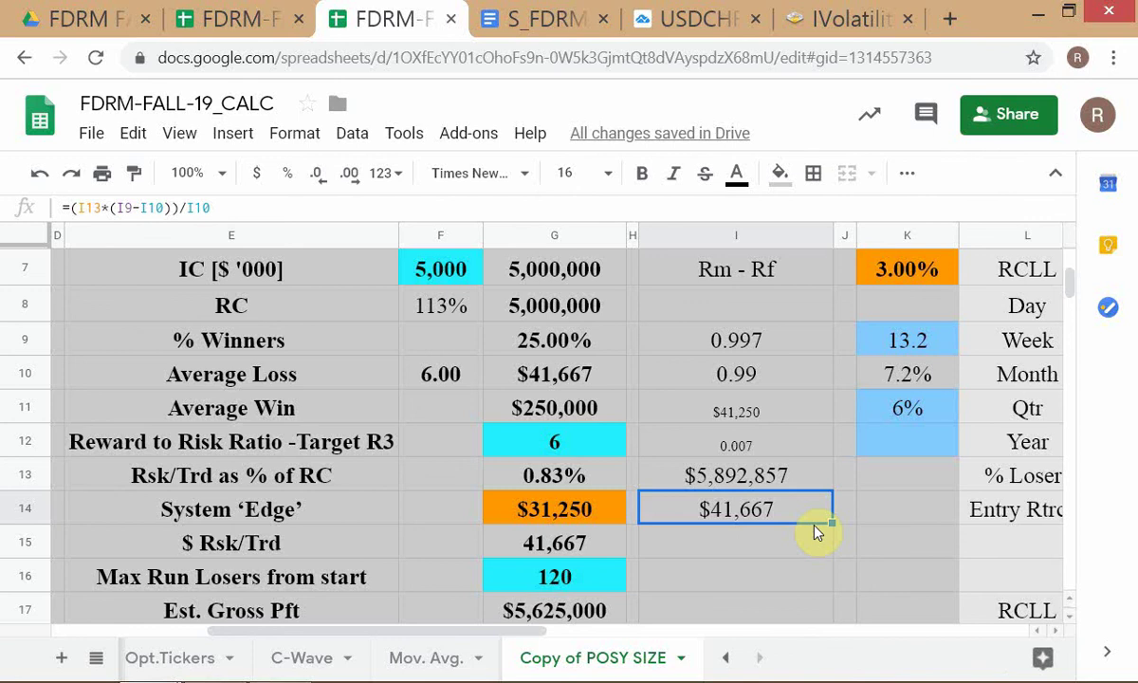
click(796, 334)
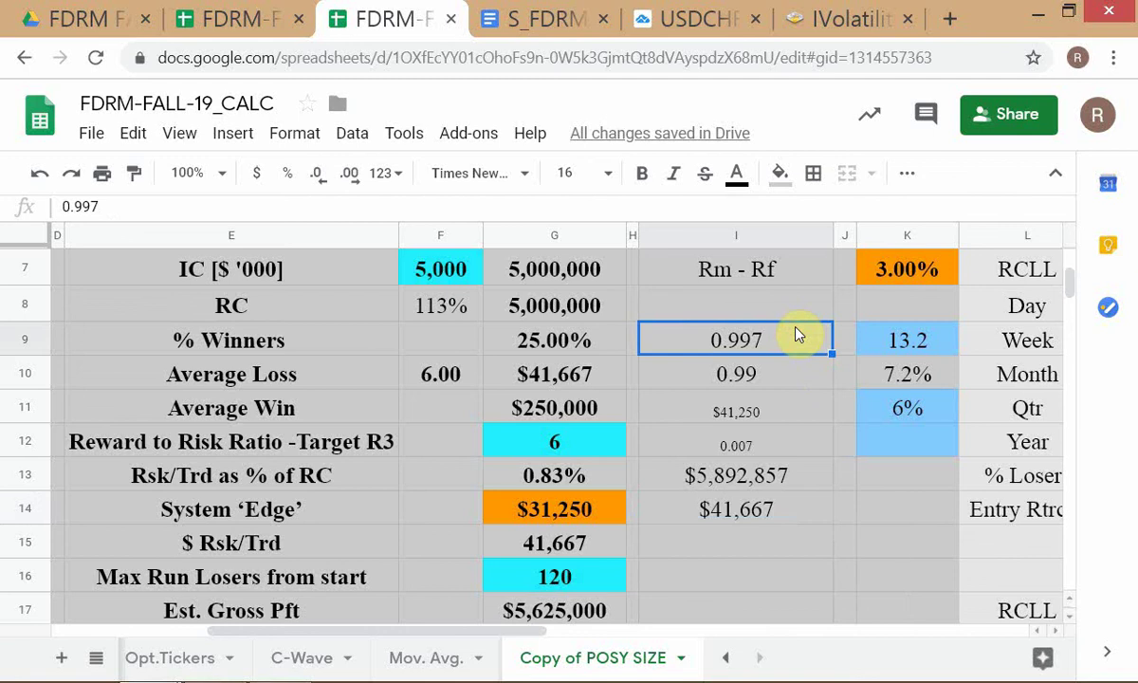
key(Down)
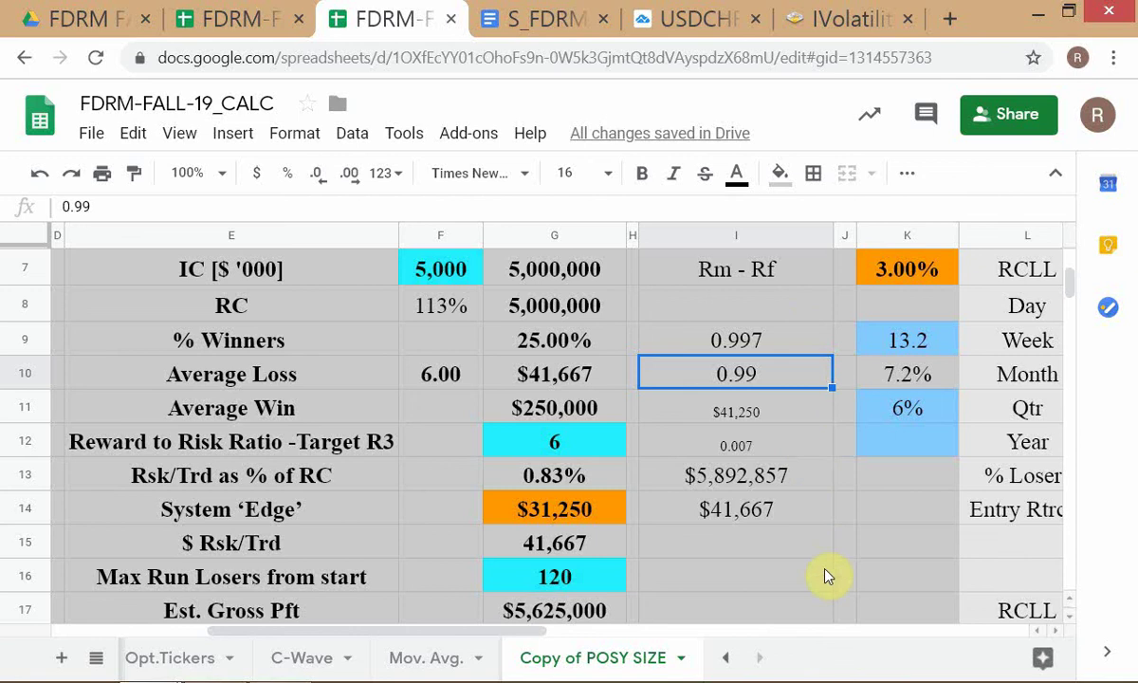
- Review the price levels in I9 and I10 together with the Average Loss in G10
click(751, 565)
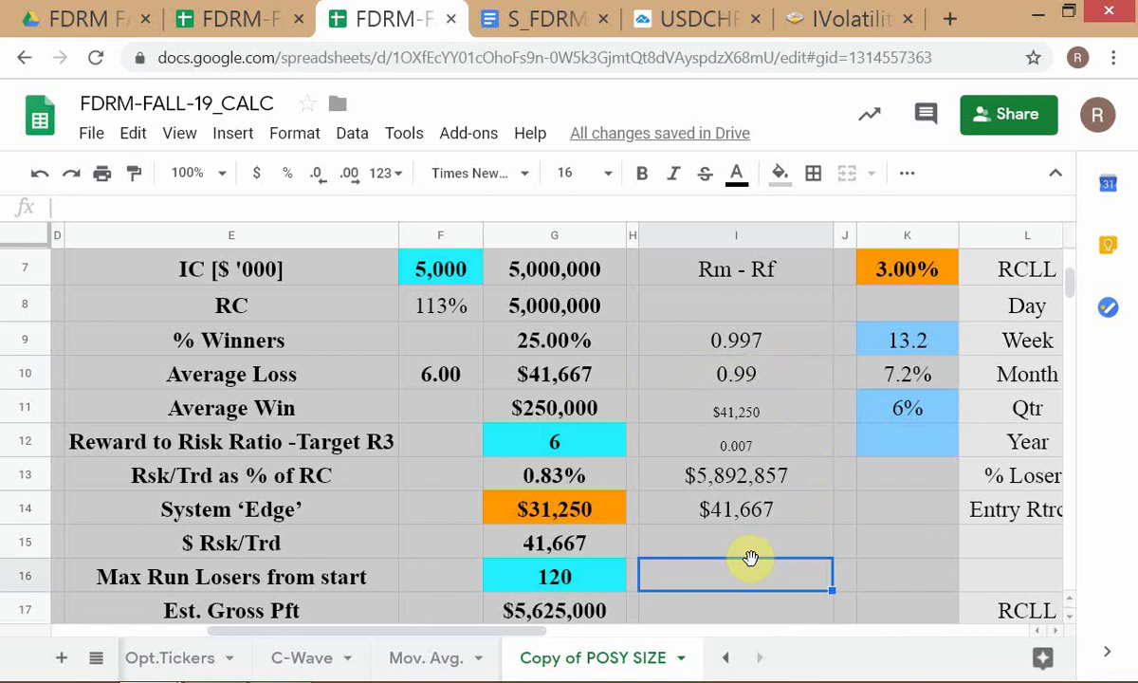
key(Up)
key(Up)
key(Up)
key(Up)
key(Up)
key(Up)
key(Up)
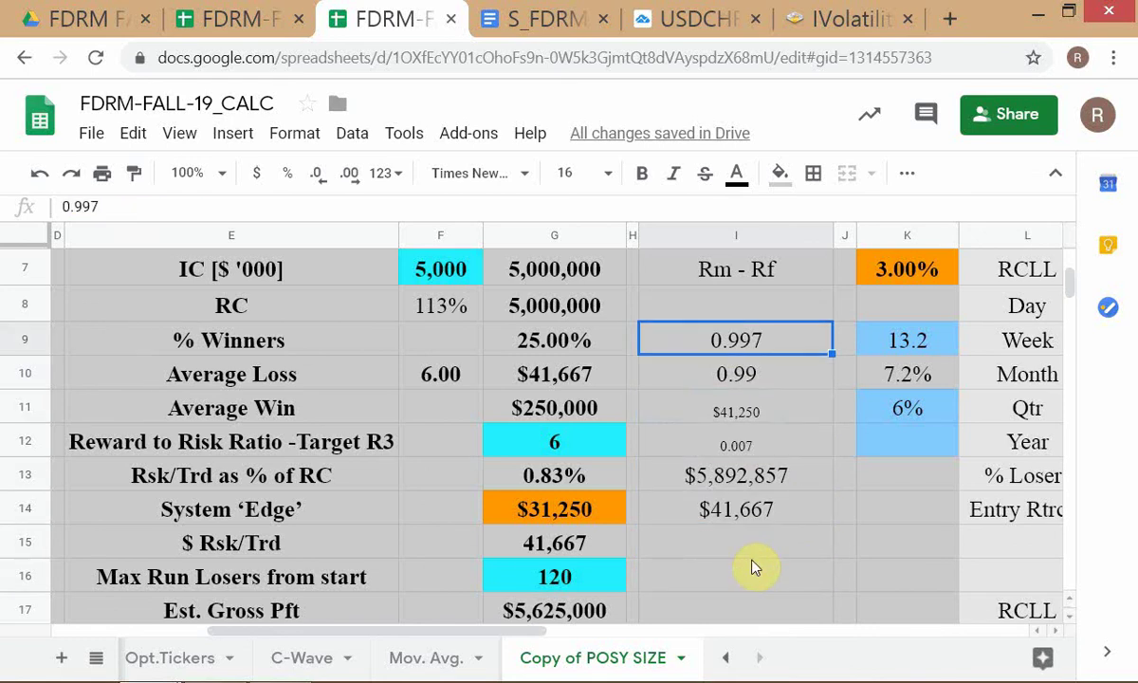
key(Down)
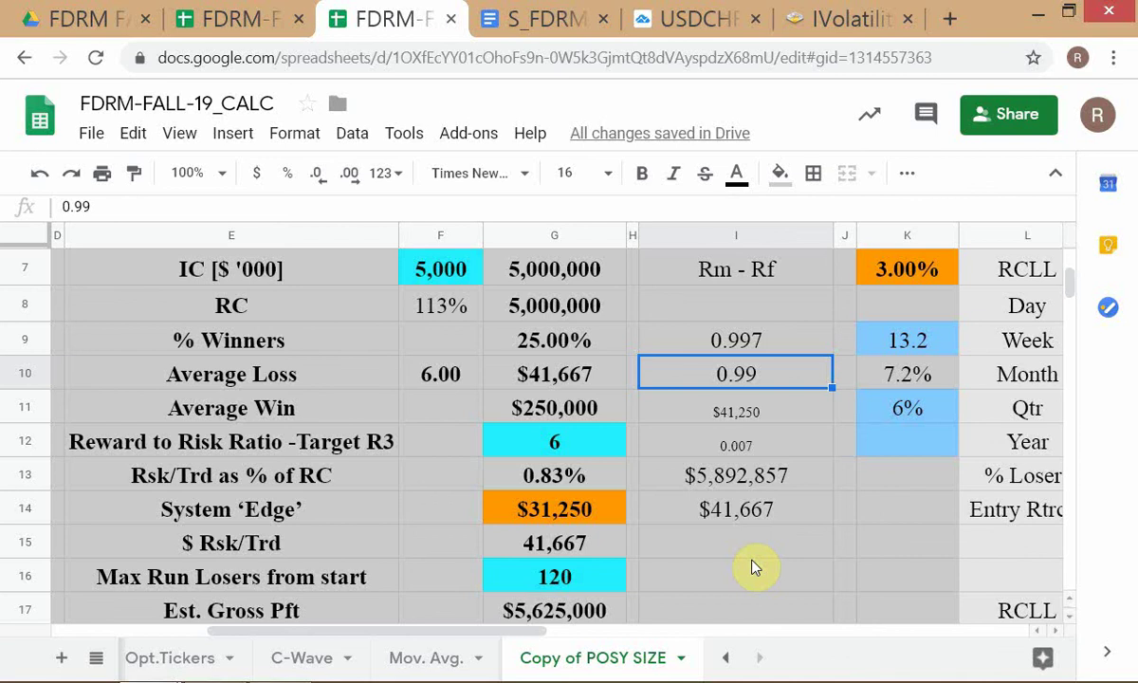
click(569, 391)
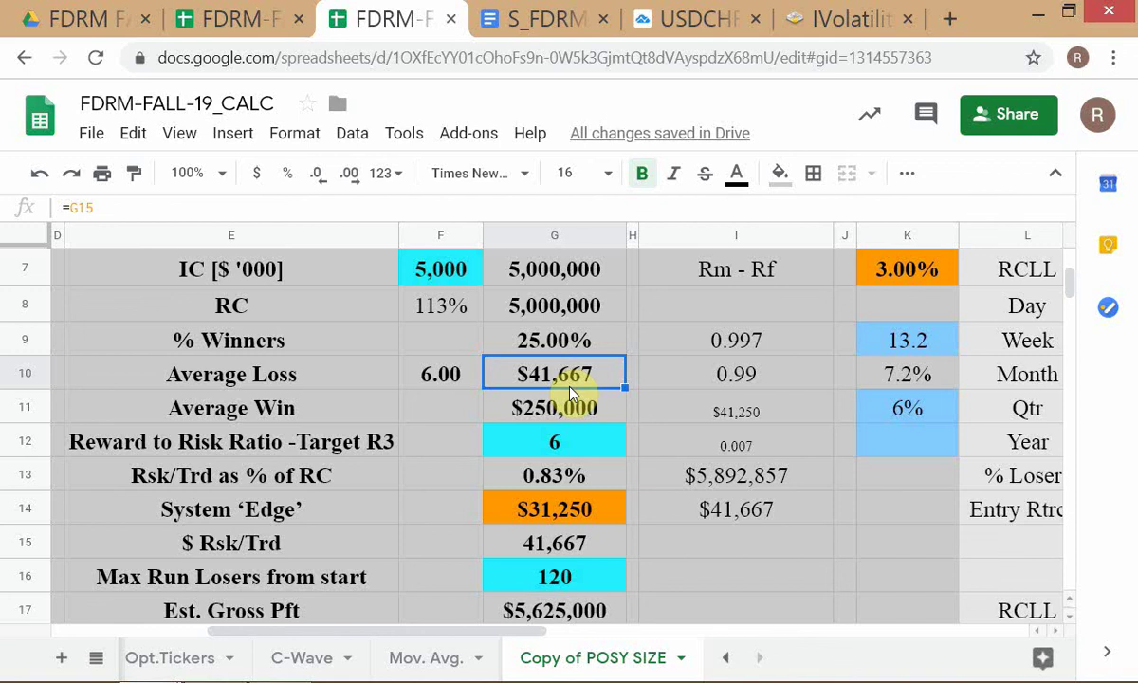
- Check the formulas in I13 and I14, and make the position size in I13 bold
click(691, 482)
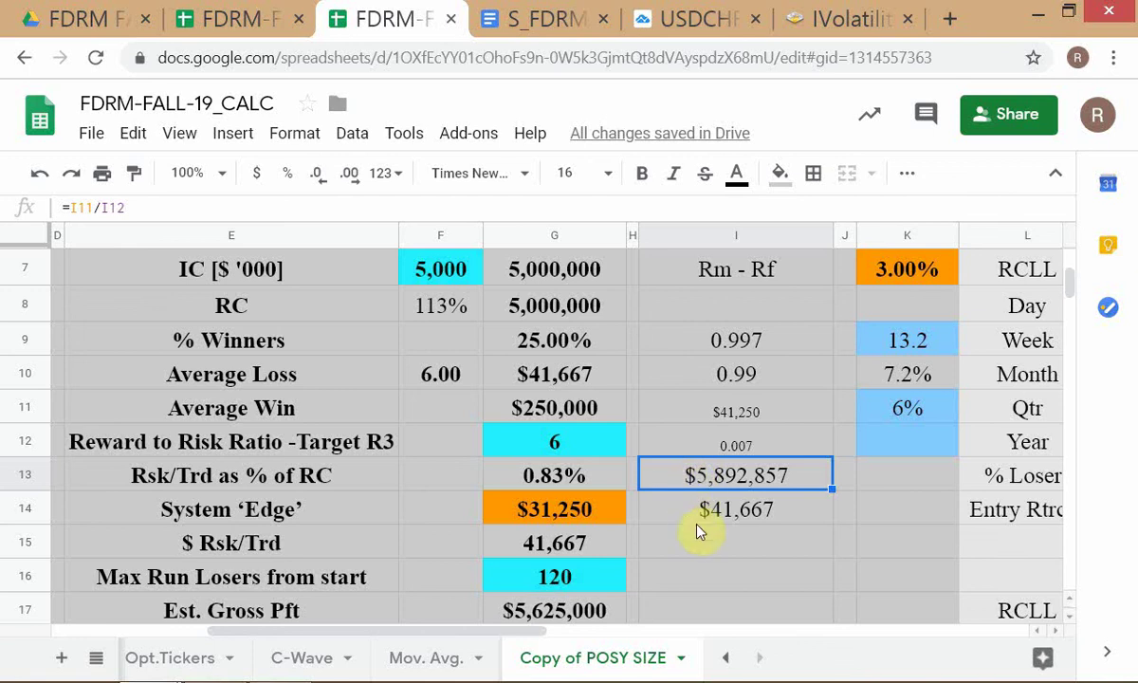
click(690, 517)
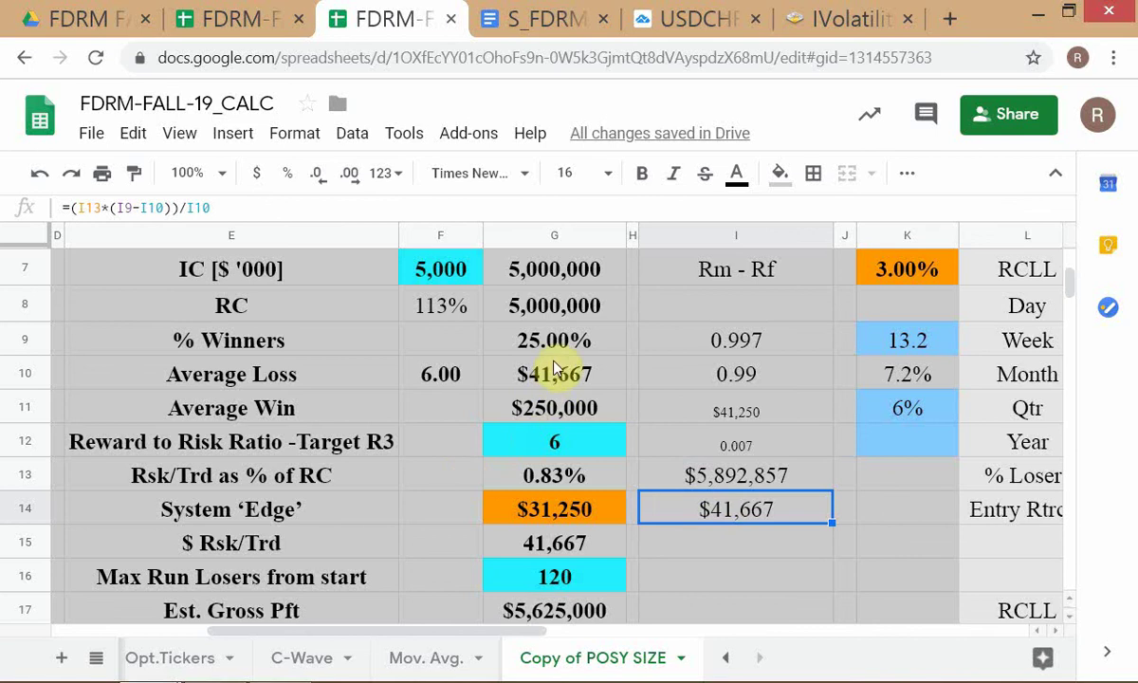
click(687, 476)
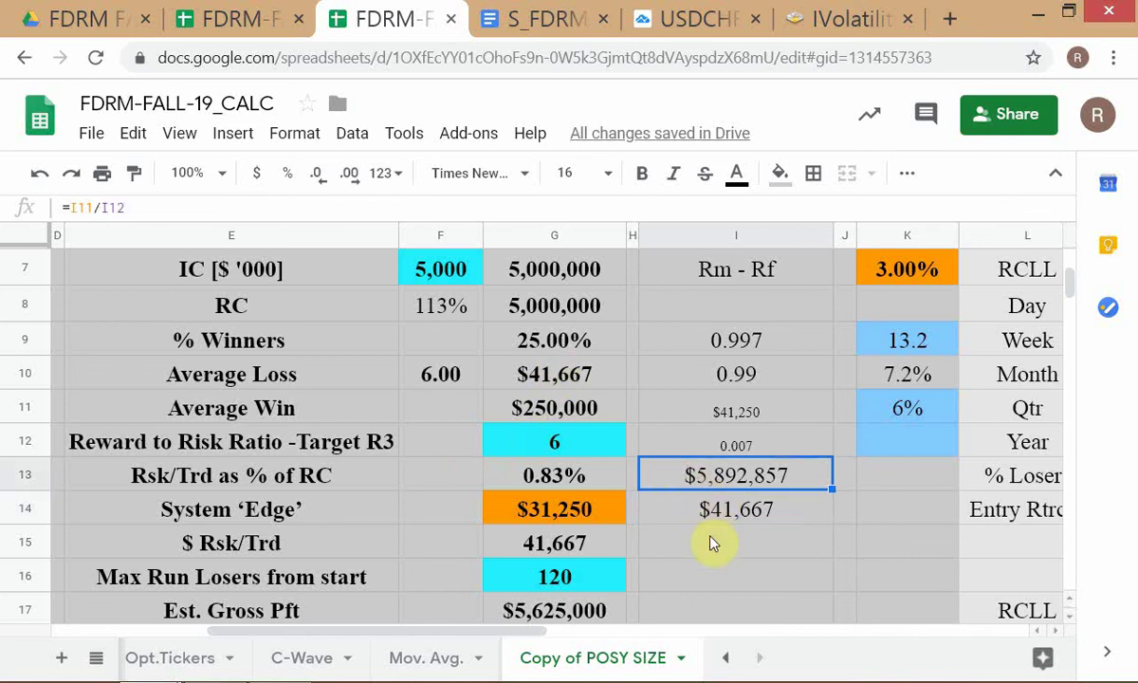
key(ctrl+b)
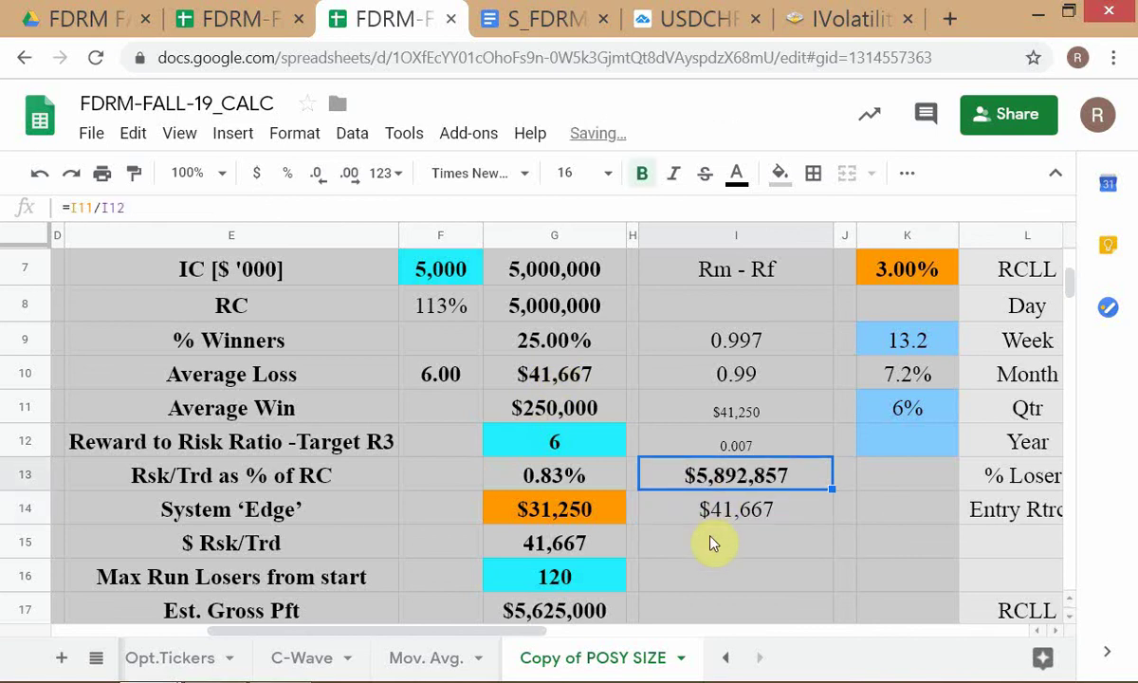
click(714, 558)
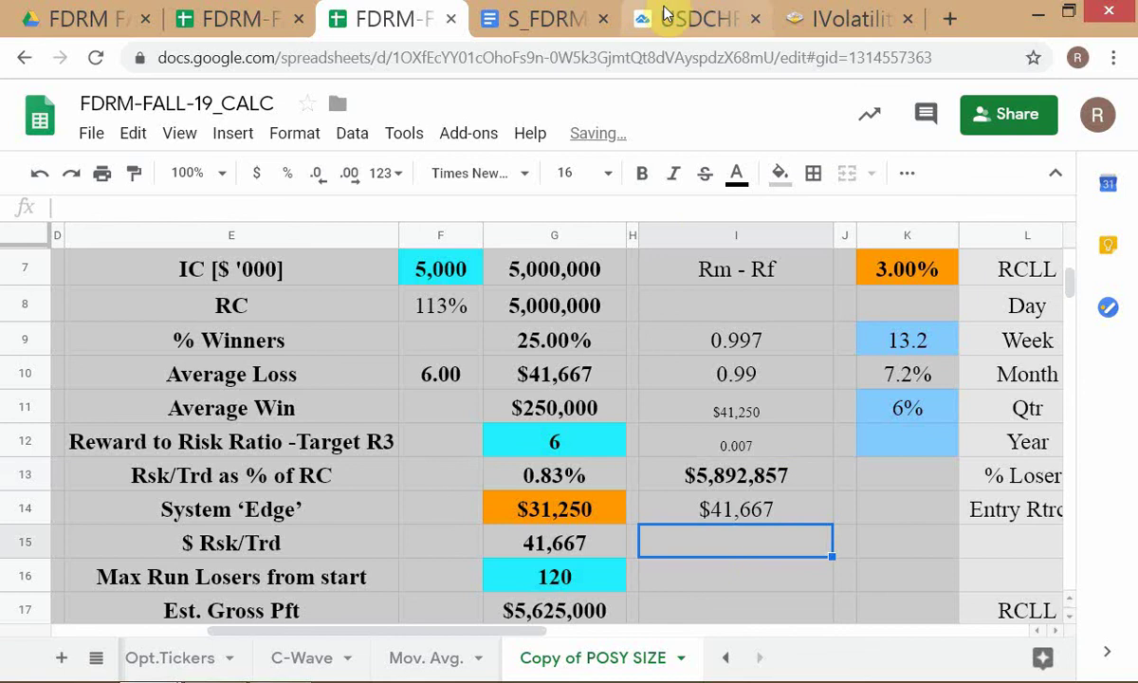
- Examine the USDCHF 4-hour chart in TradingView, and return to the FDRM-FALL-19_CALC spreadsheet in Google Sheets
click(697, 19)
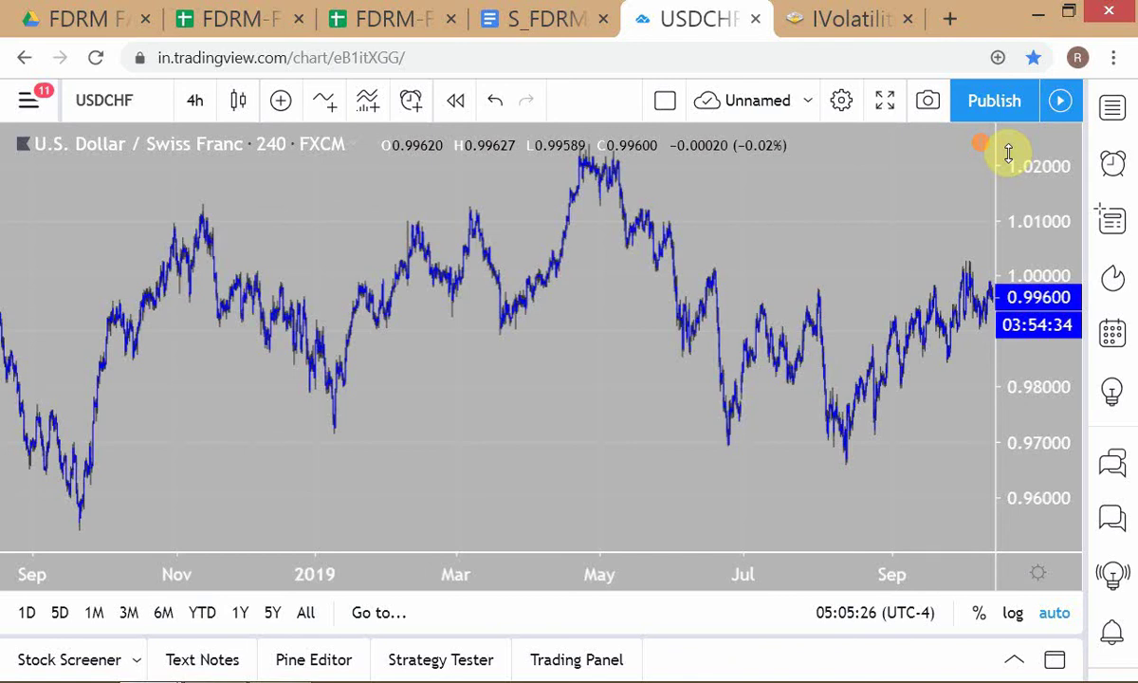
key(alt+Tab)
key(alt+Tab)
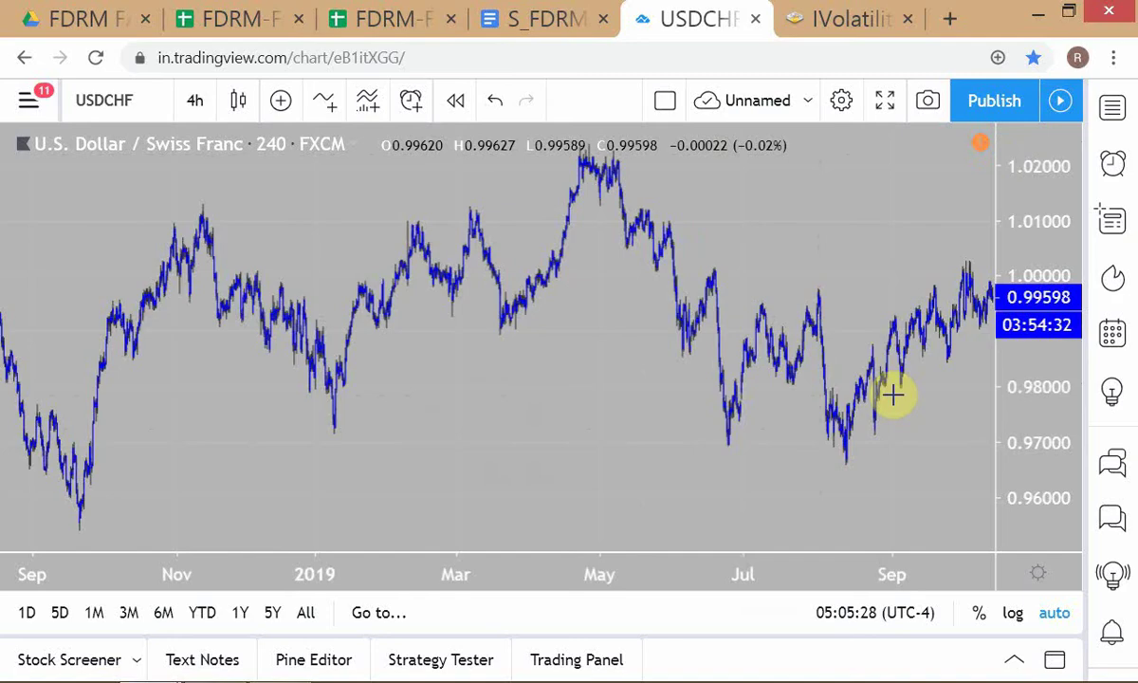
click(394, 18)
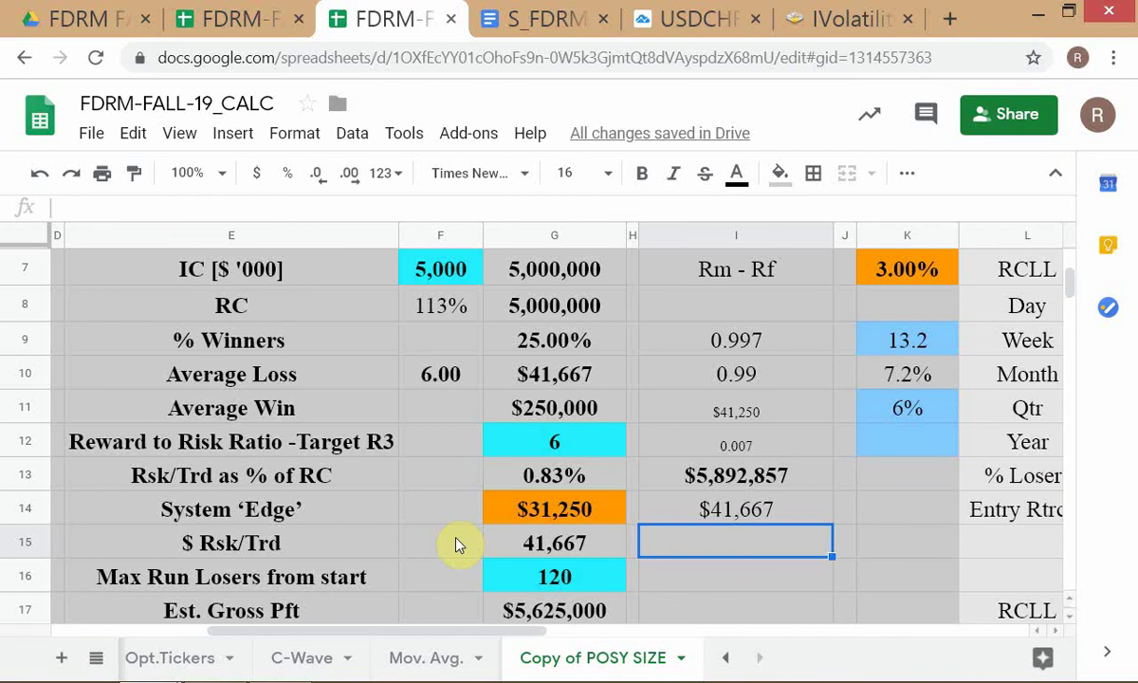
- Examine the ratio formulas in column F beside the RC and Average Loss rows
click(453, 312)
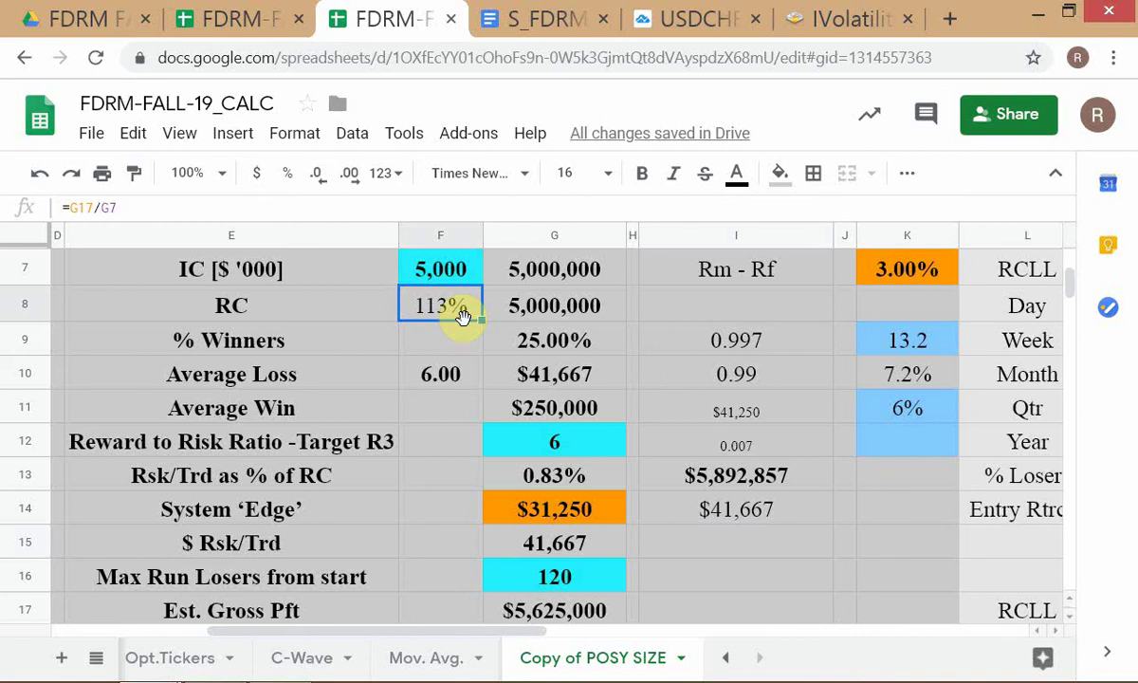
key(Up)
scroll(464, 325, up, 1)
key(Up)
key(Up)
key(Up)
key(Up)
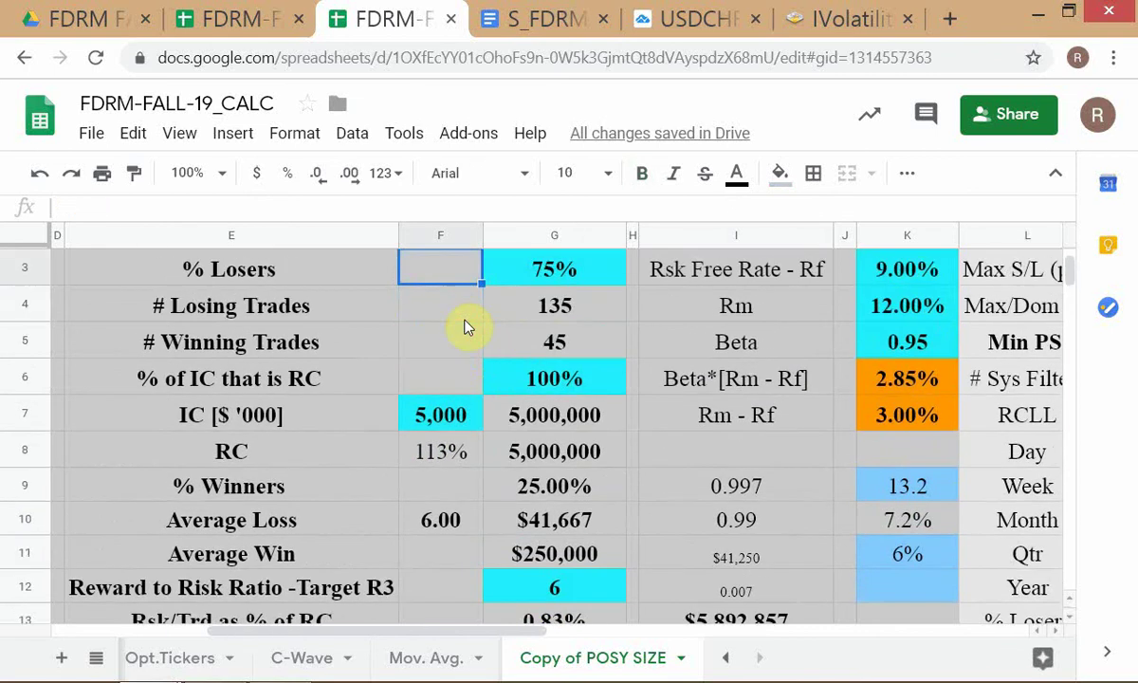
key(Down)
key(Down)
key(Down)
key(Down)
key(Down)
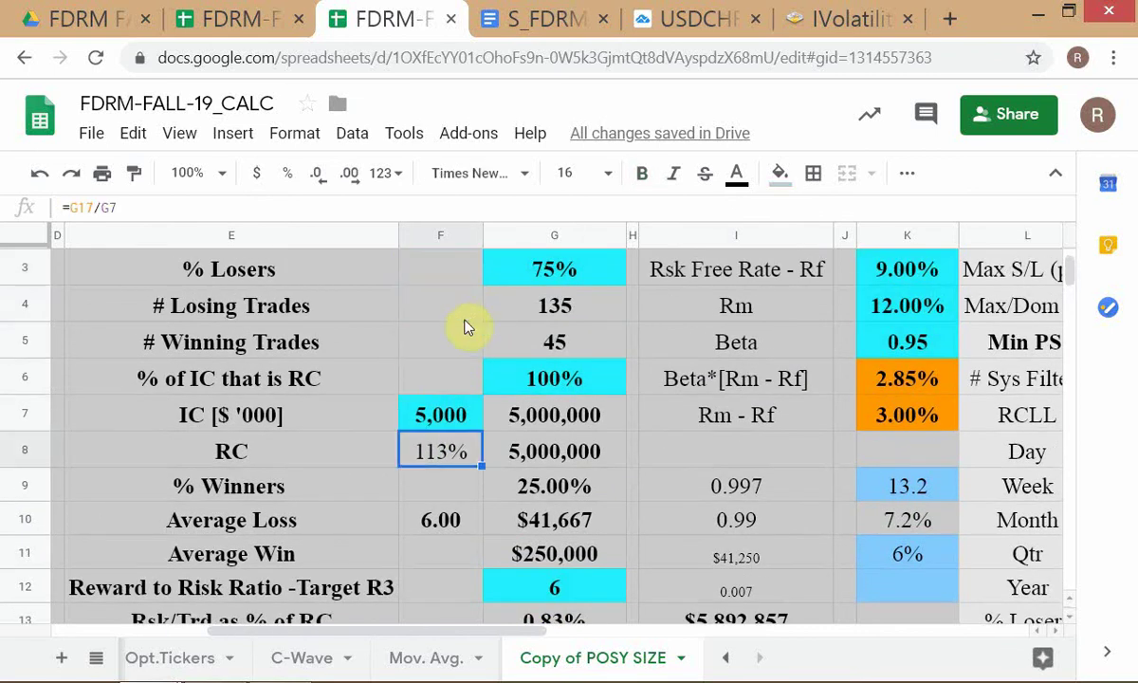
key(Down)
key(Down)
key(Down)
key(Up)
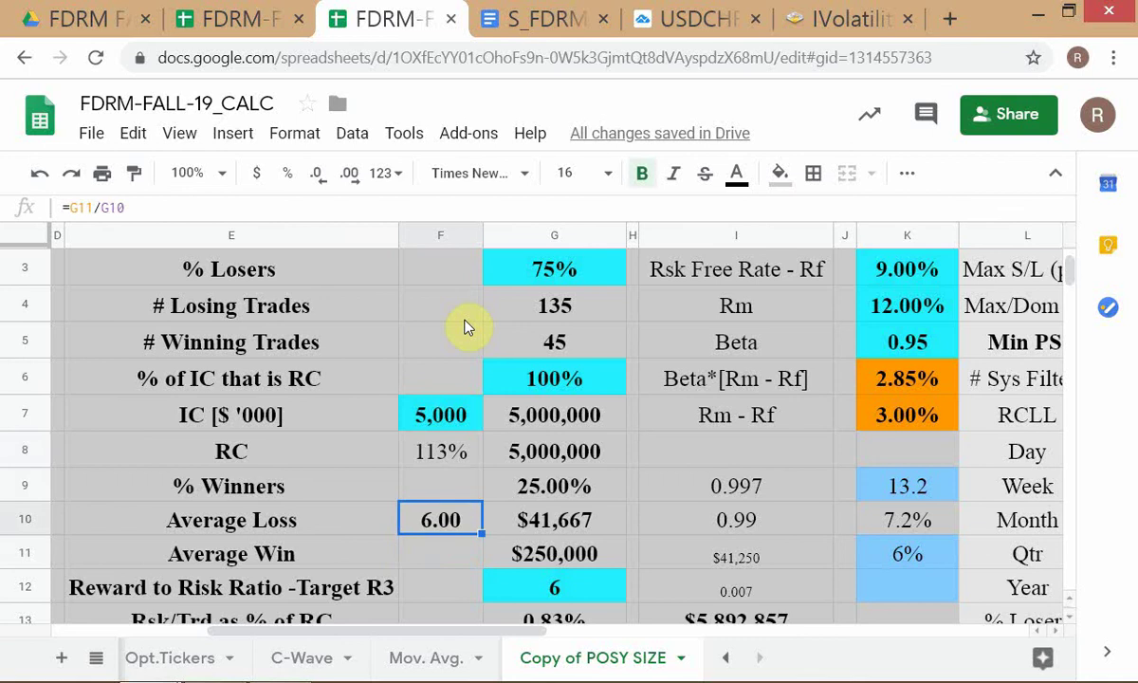
- Review the formulas for Average Loss, Average Win and $ Rsk/Trd in column G
key(Right)
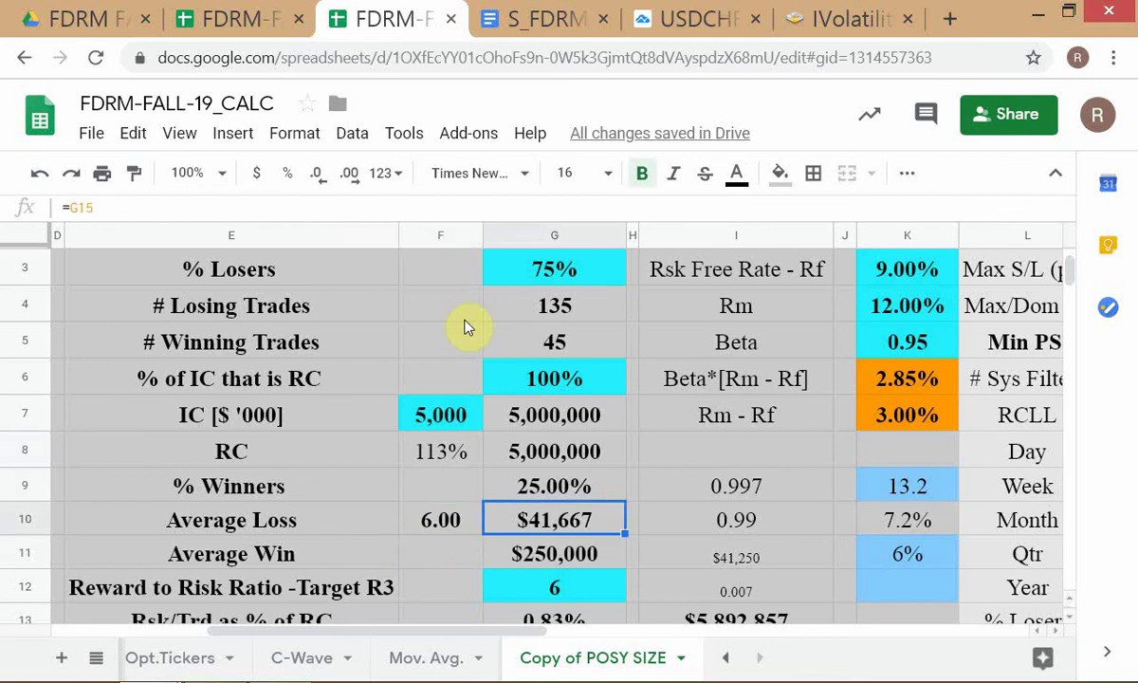
key(Down)
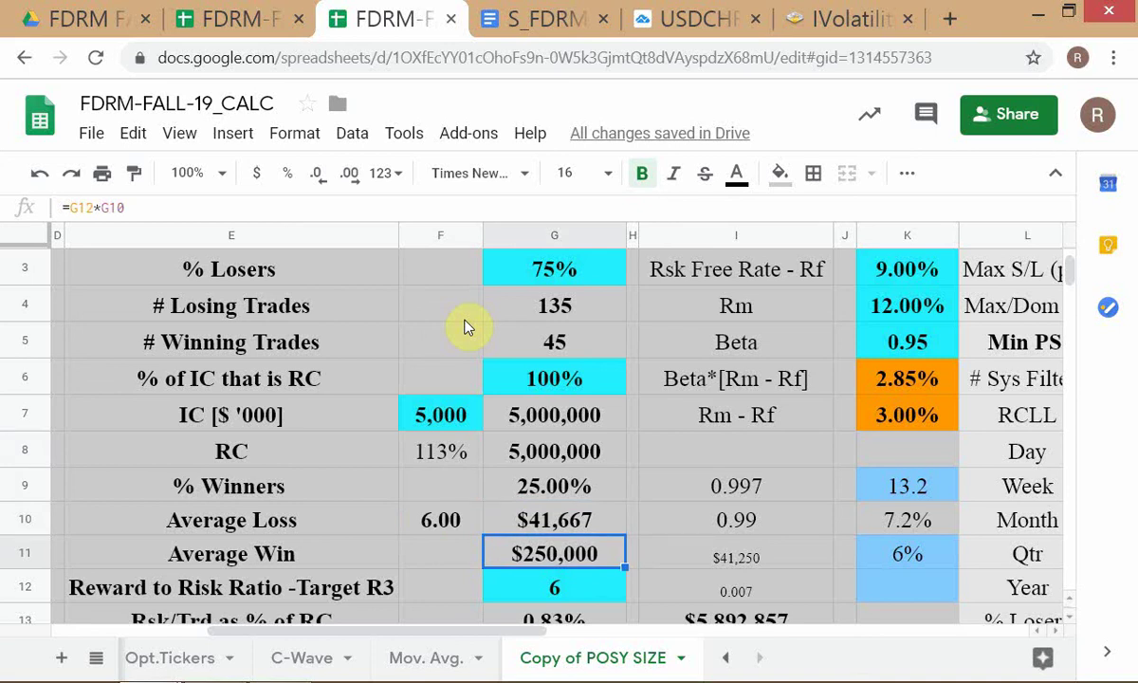
key(Down)
key(Down)
key(Down)
key(Down)
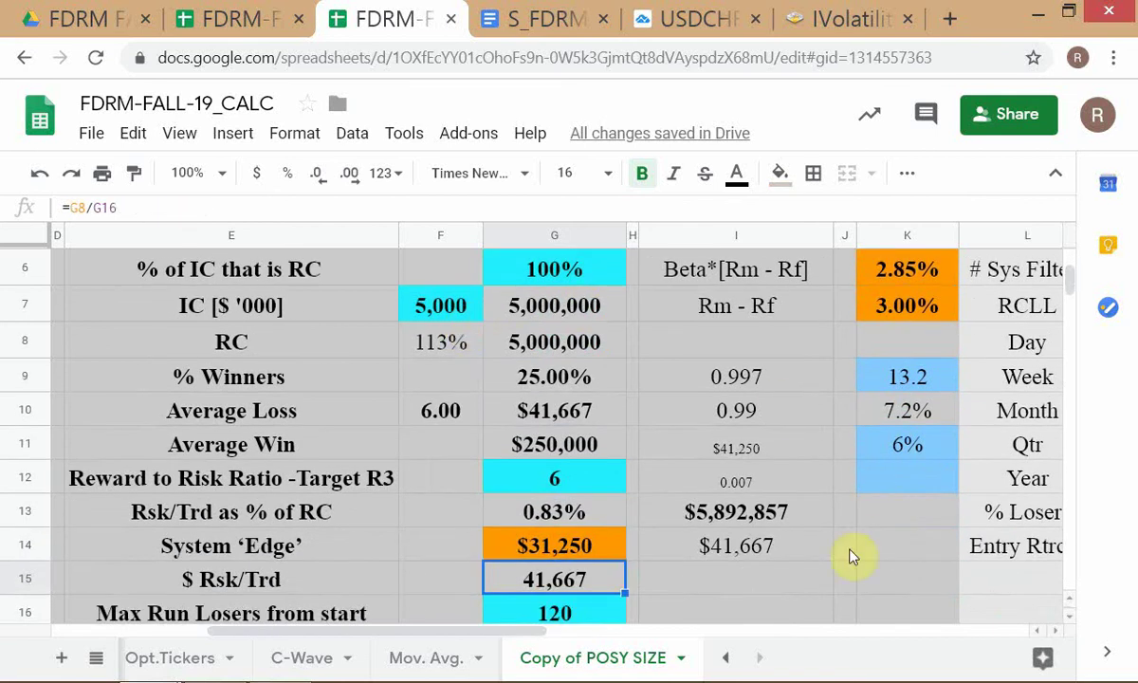
scroll(848, 566, down, 1)
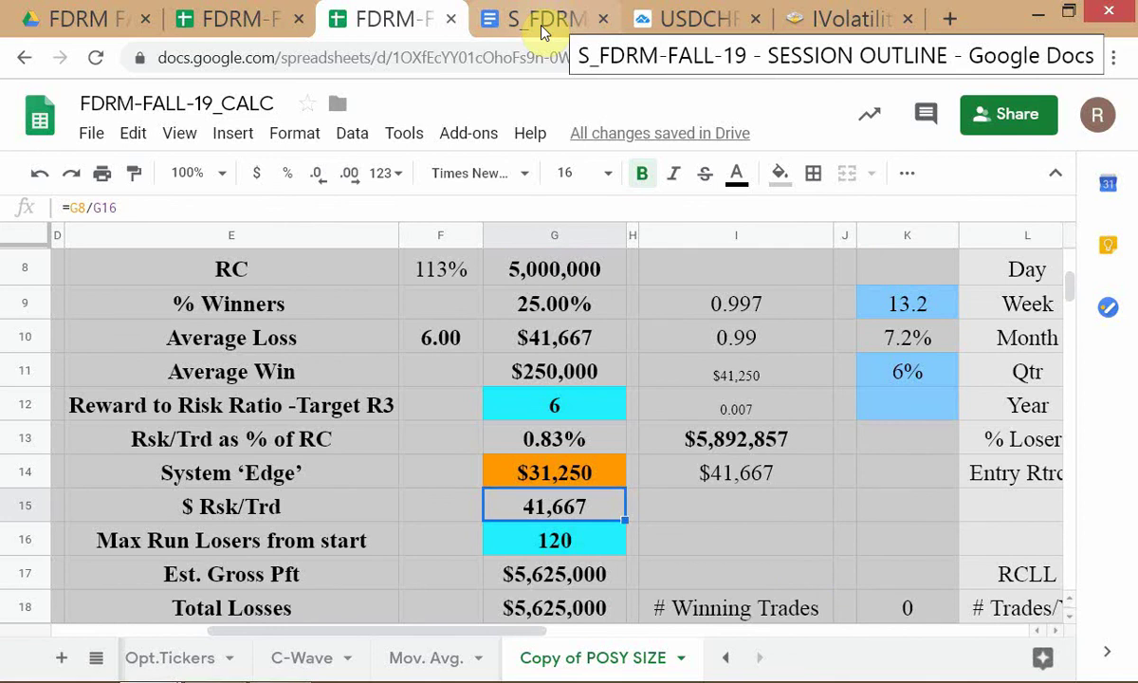
mouse_move(707, 675)
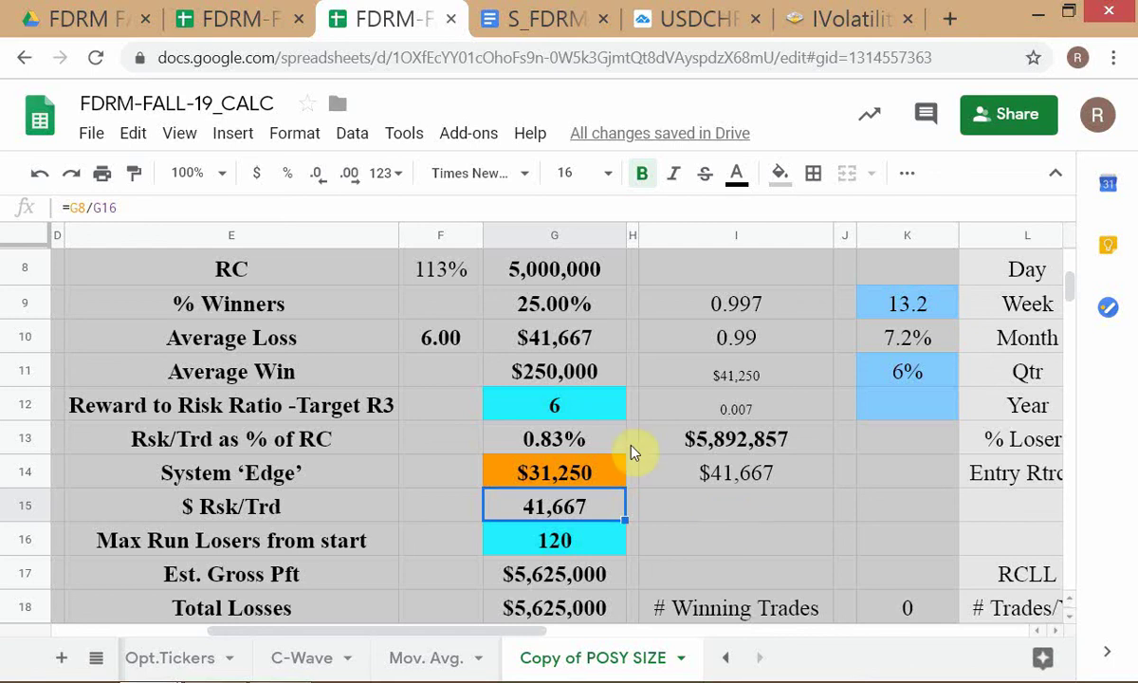
- Calculate the target win in I8 with the formula =F10*G10, based on the Average Win logic in G11
click(572, 374)
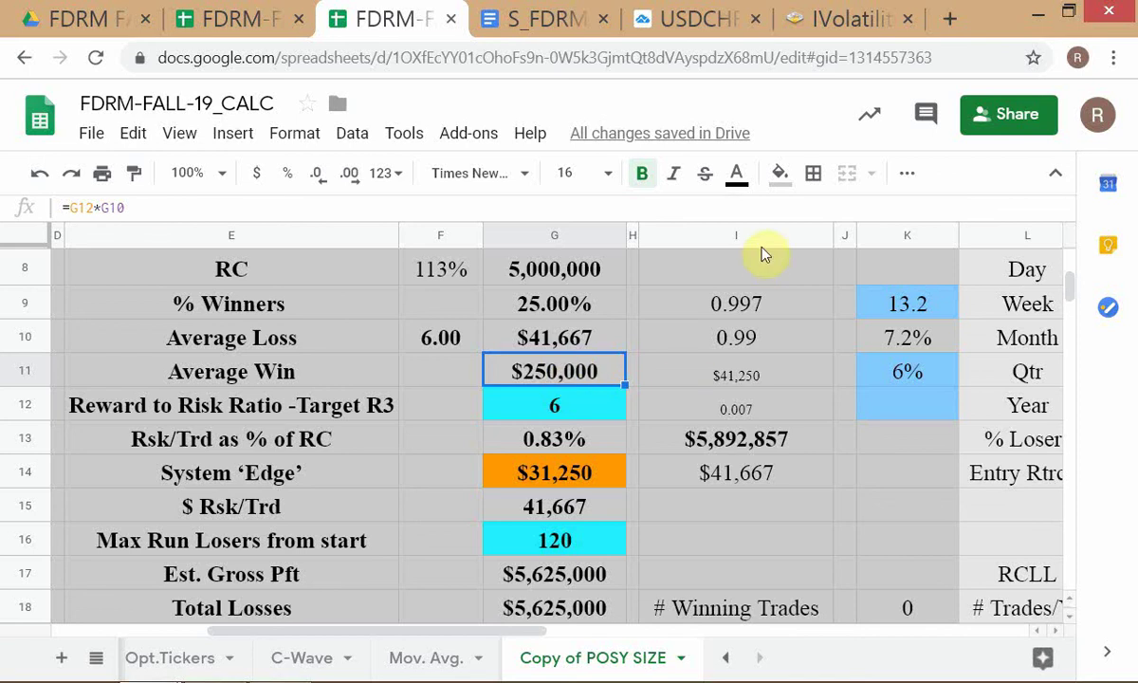
click(742, 280)
text(=)
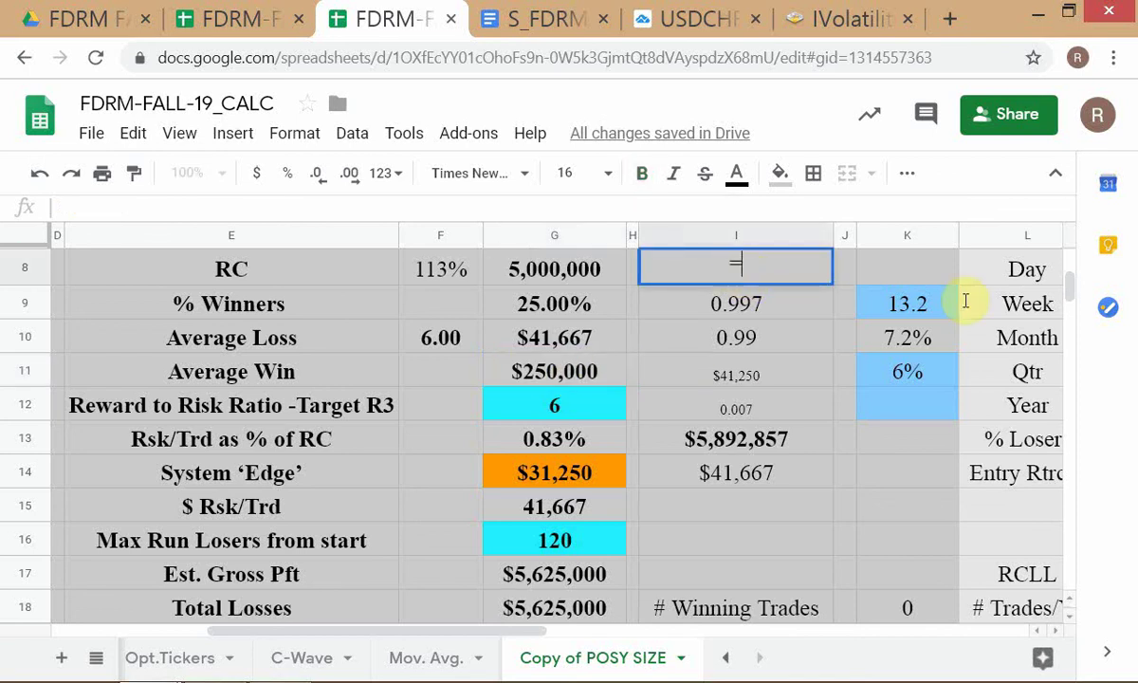
click(471, 349)
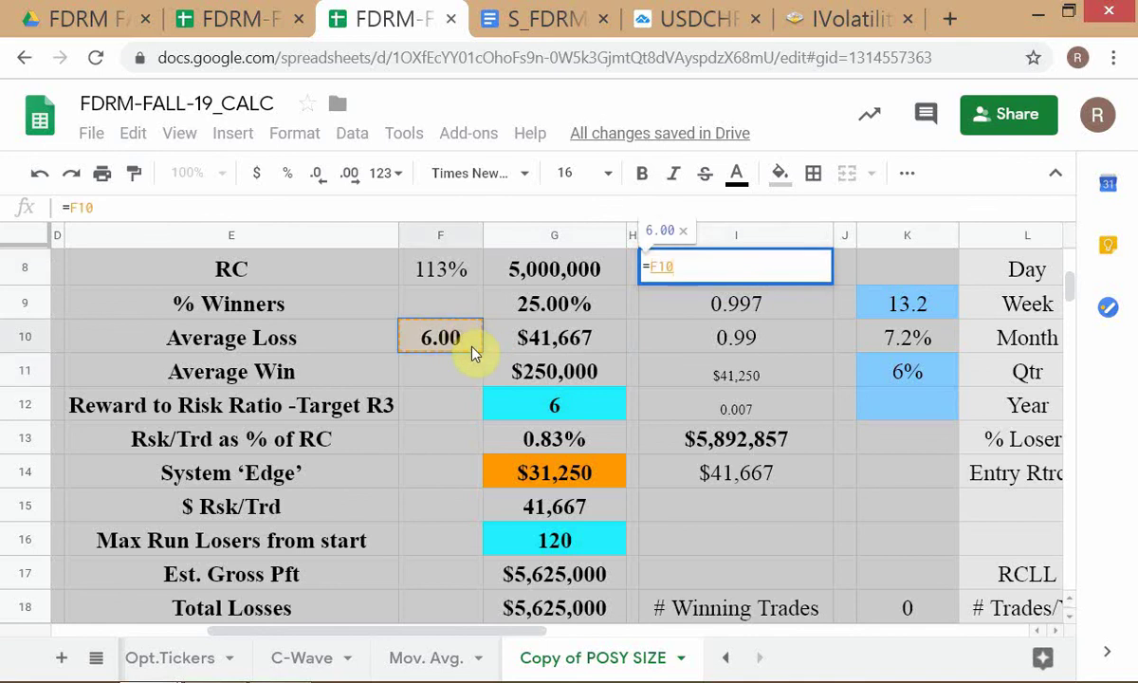
text(*)
click(548, 341)
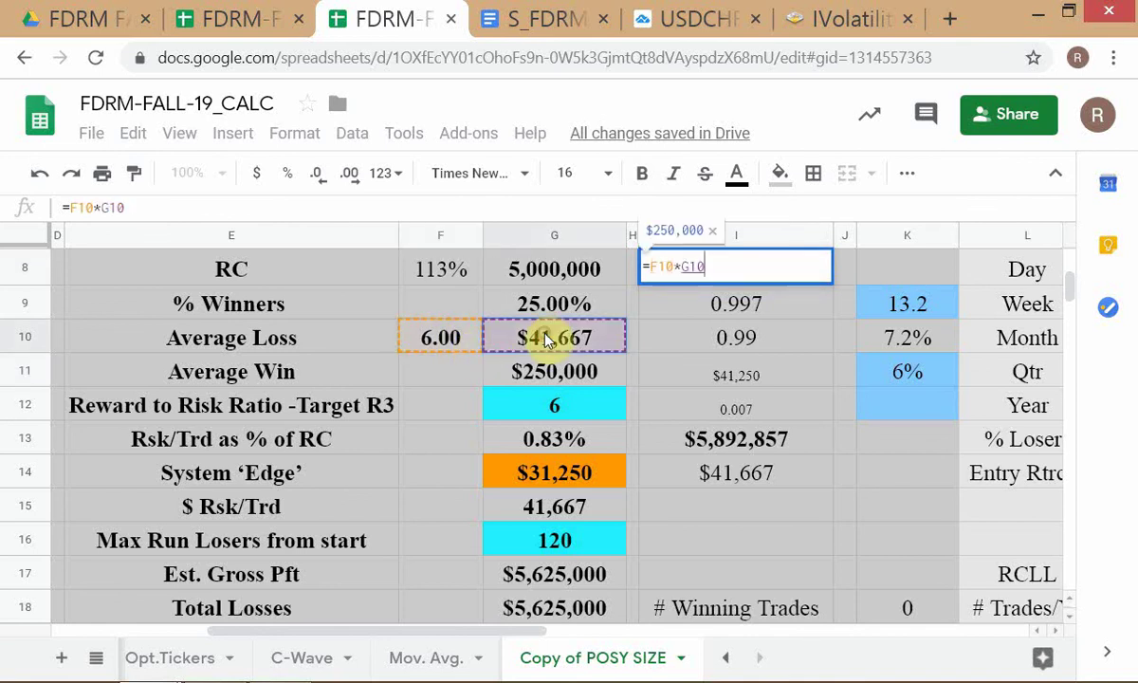
key(Return)
click(684, 272)
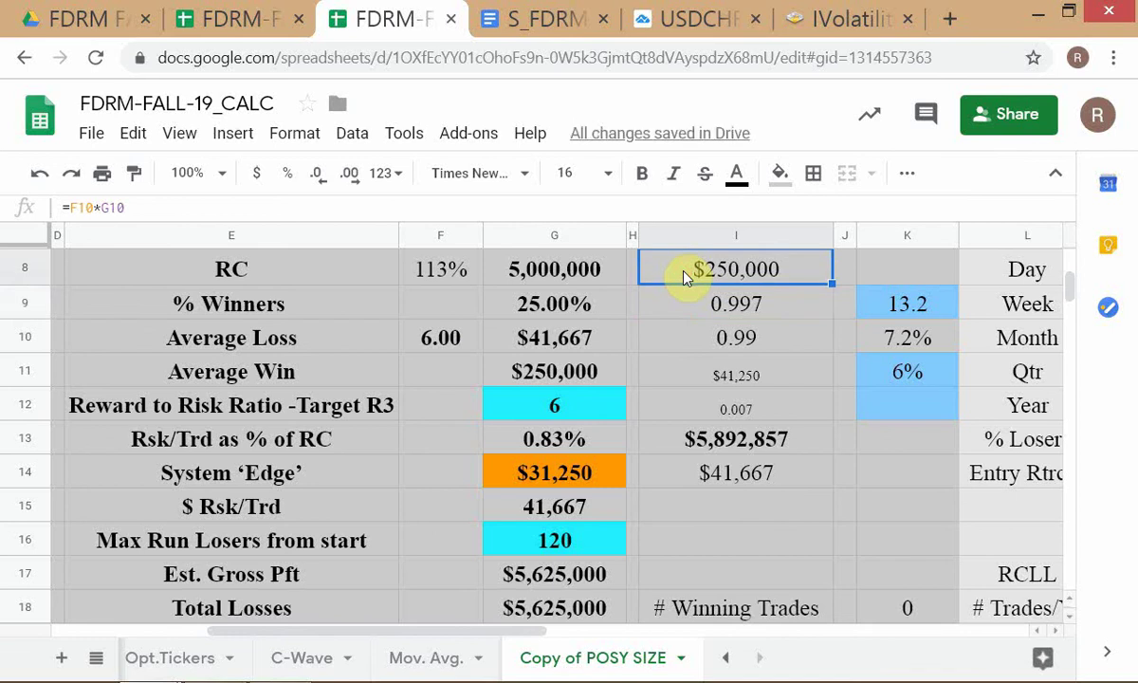
- Check the current USDCHF price on the TradingView chart again, and go back to the Copy of POSY SIZE sheet
click(704, 21)
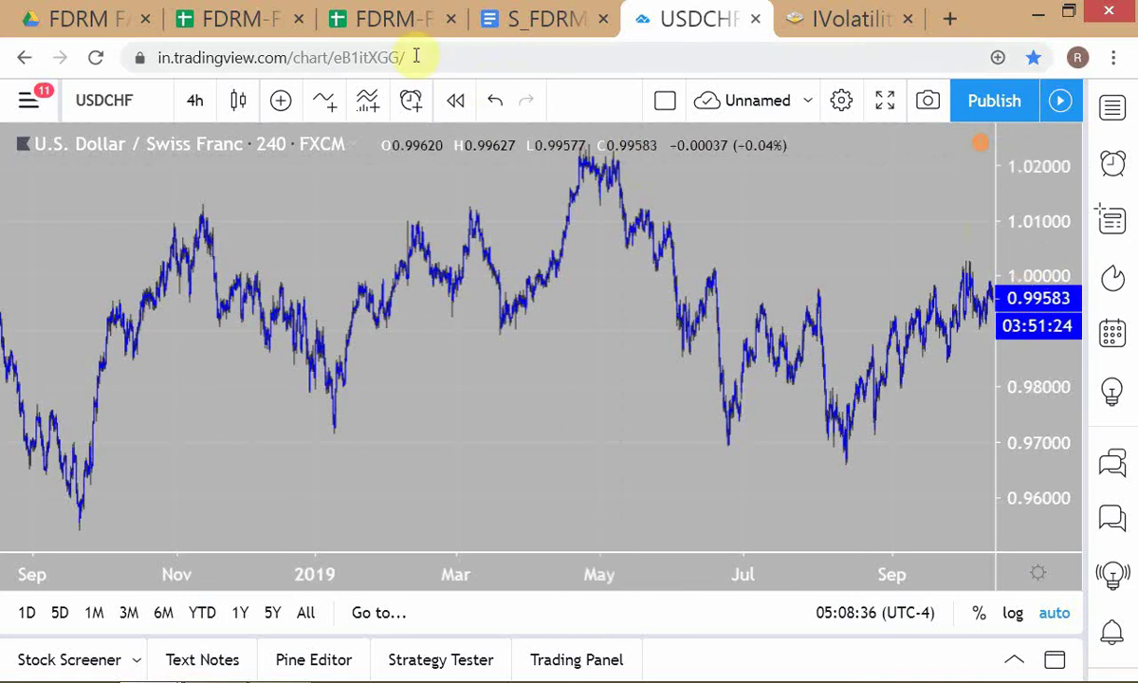
click(388, 19)
scroll(621, 463, up, 1)
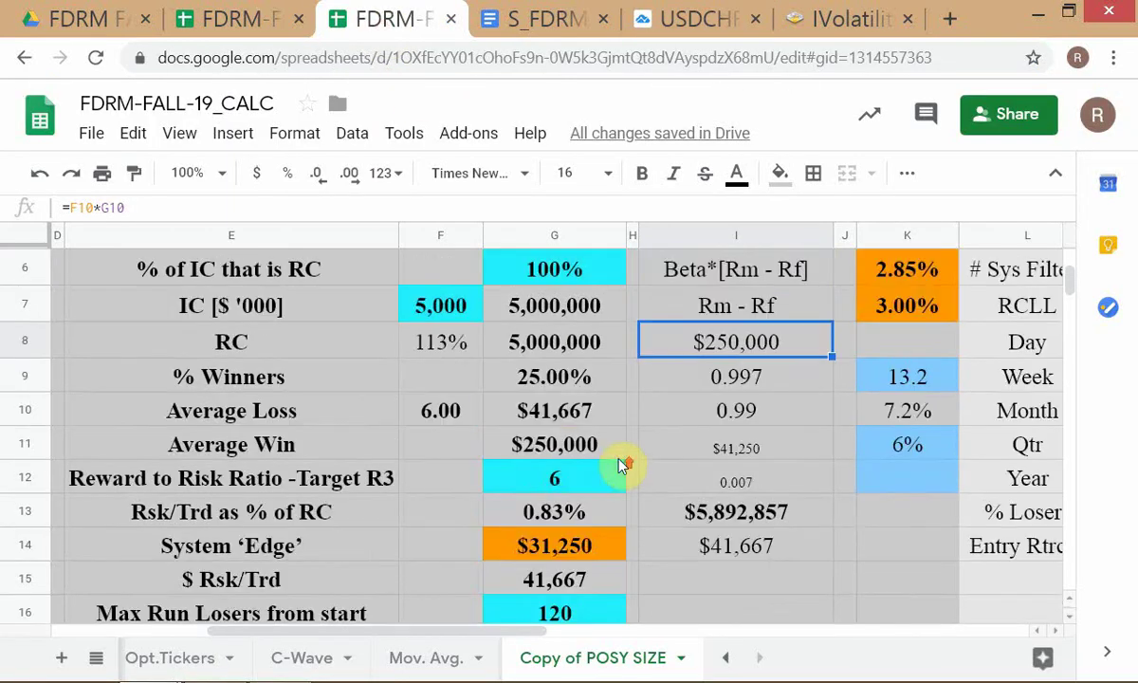
- Examine the average loss in G10 and the formula in I13 on the Copy of POSY SIZE sheet
scroll(621, 465, up, 3)
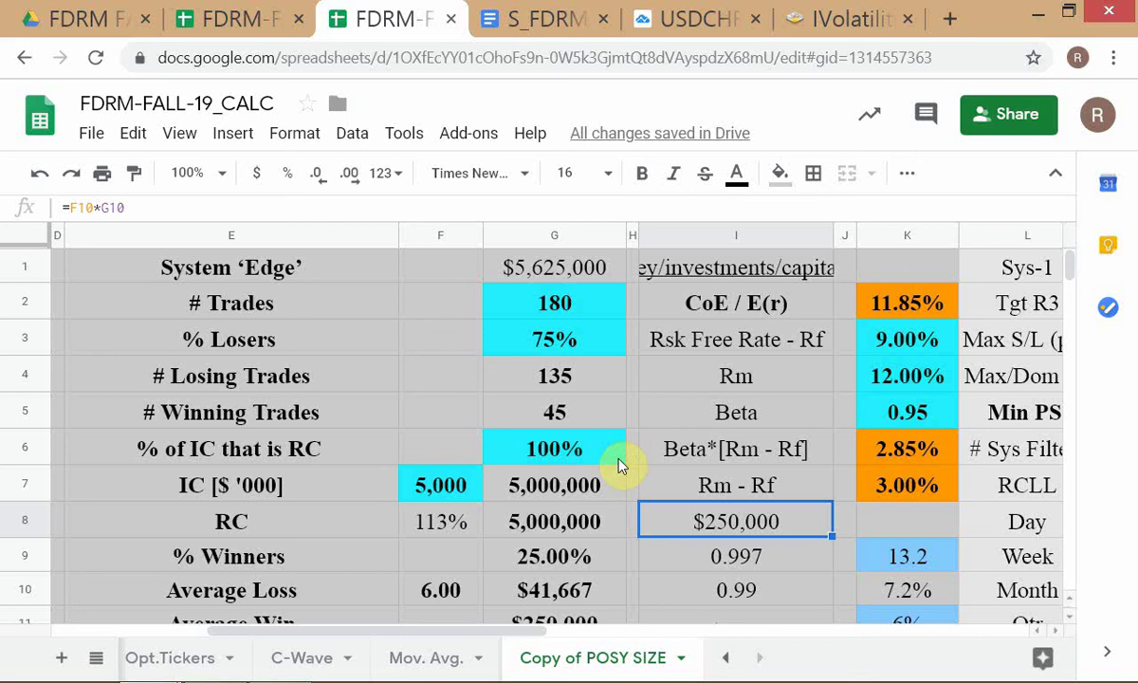
scroll(618, 464, down, 2)
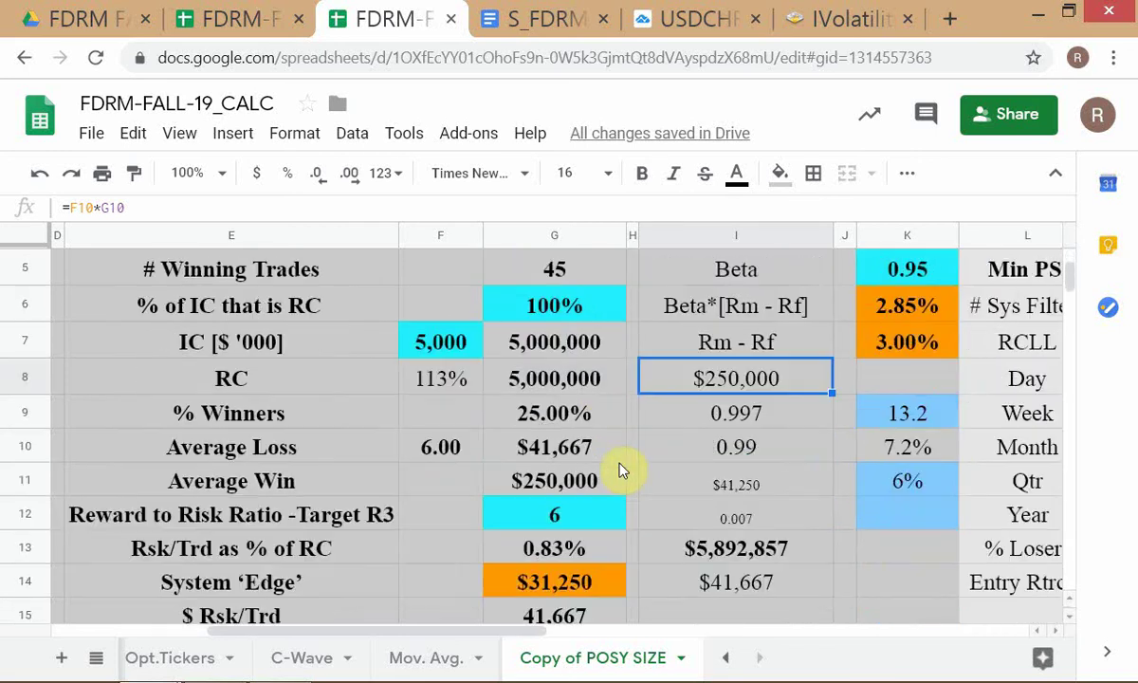
click(611, 452)
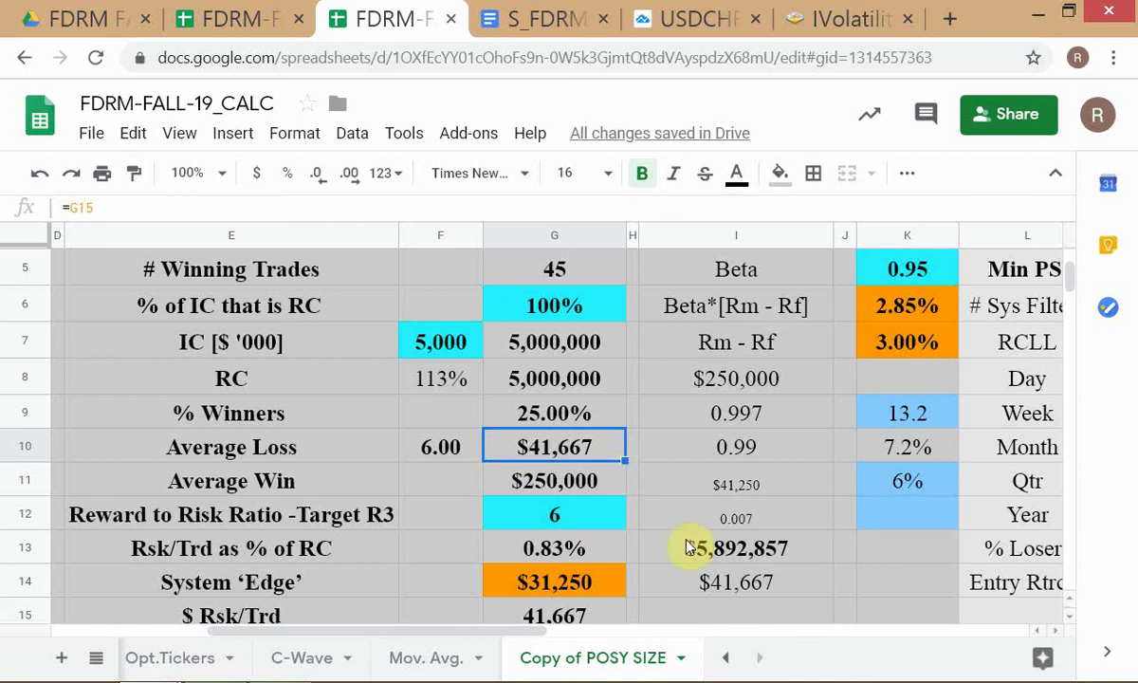
click(658, 553)
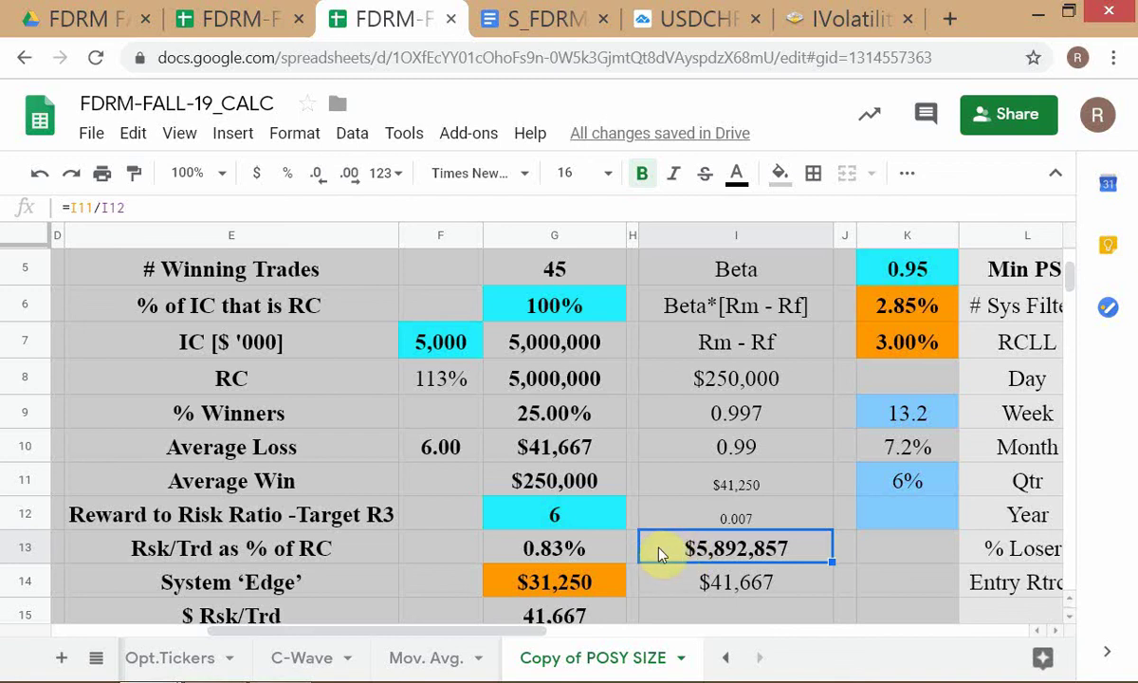
click(578, 457)
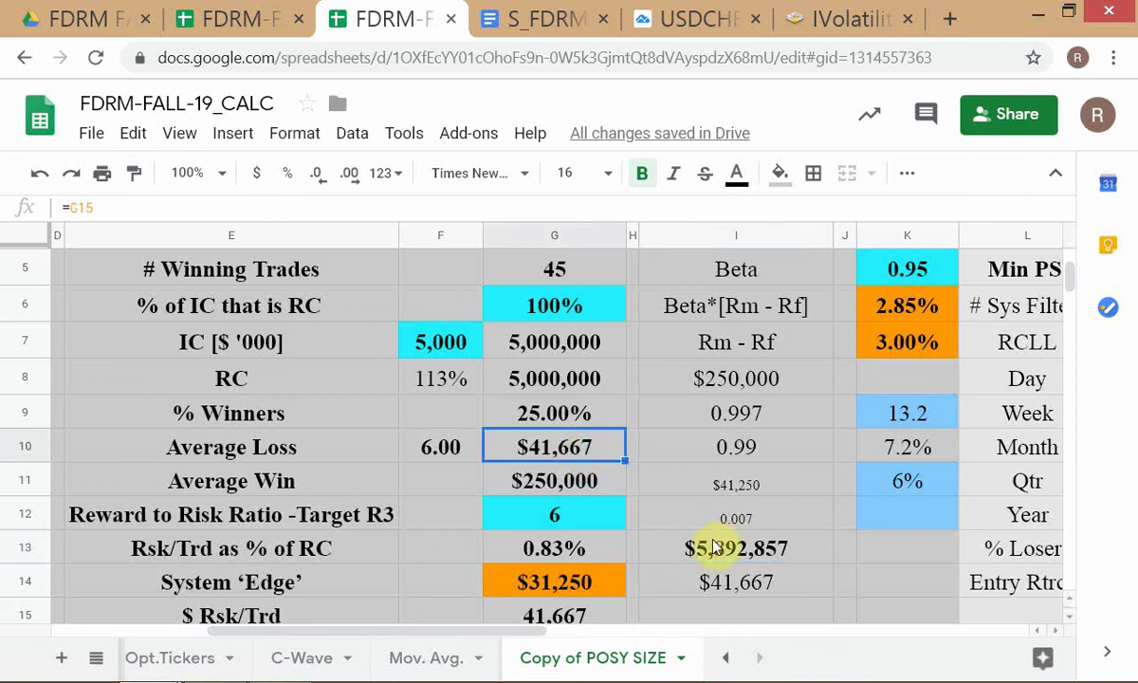
click(671, 543)
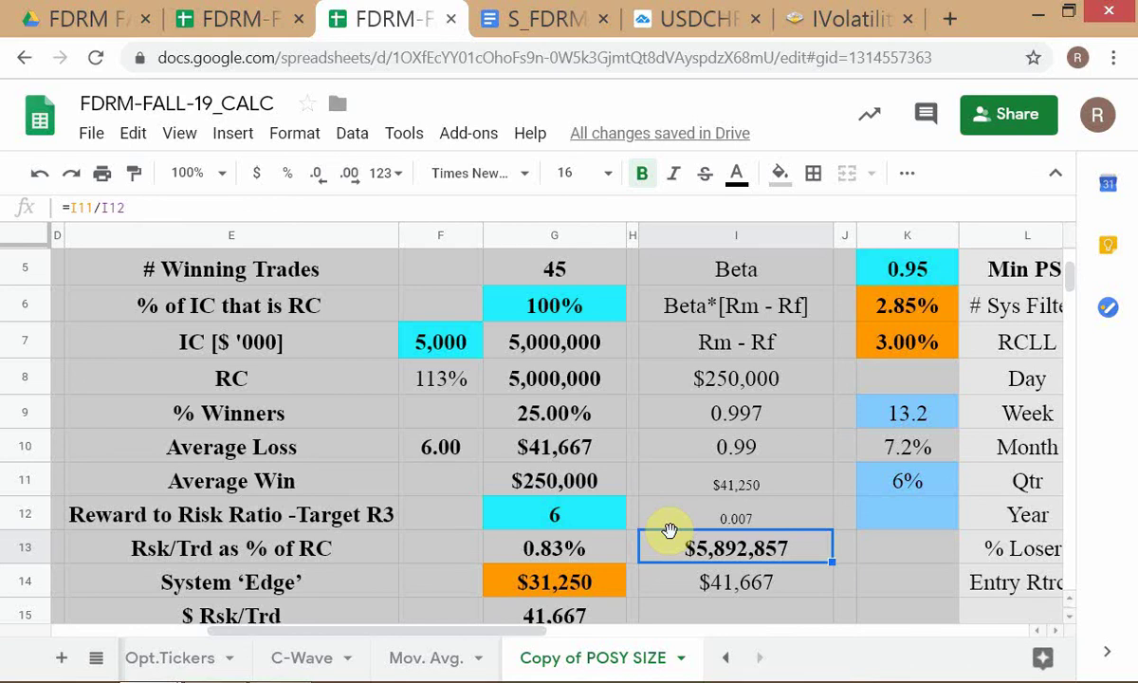
scroll(777, 528, down, 1)
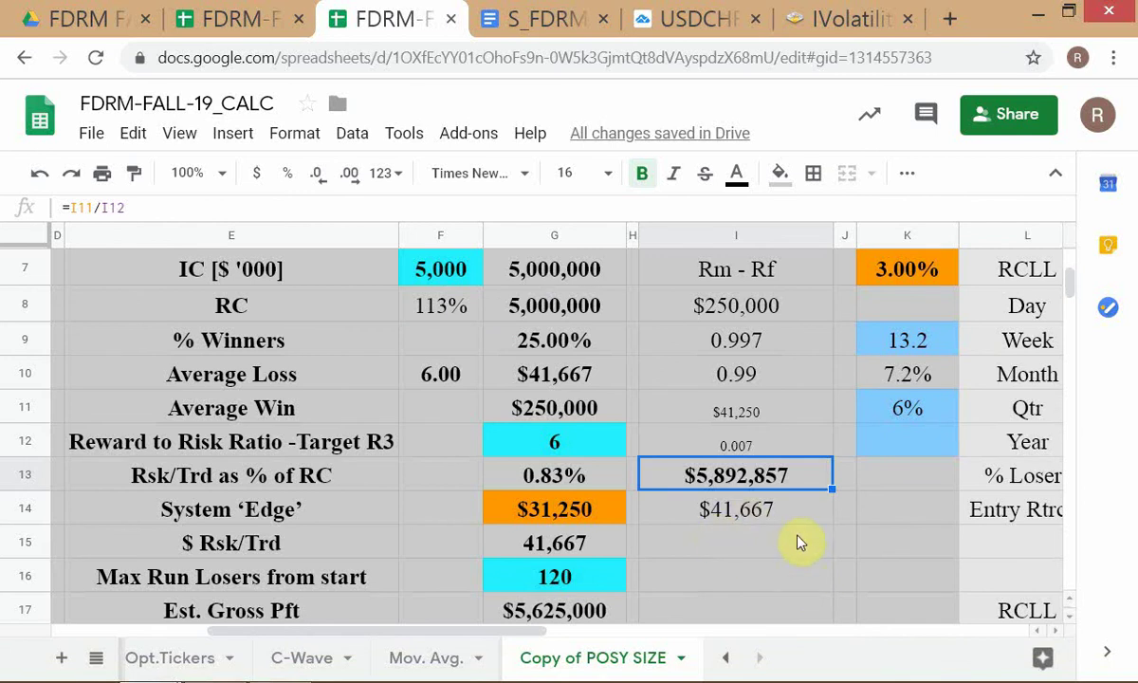
- Check the Trader Workstation watchlist, then view the USDCHF 4h chart in TradingView
key(alt+Tab)
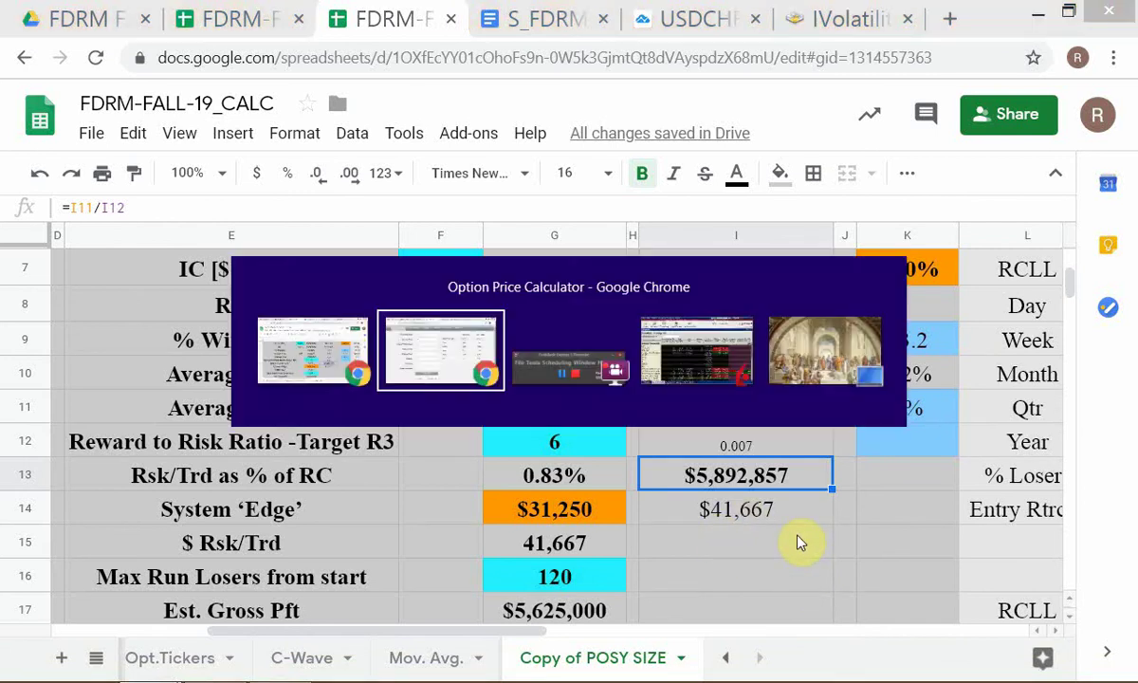
key(alt+Tab)
key(alt+Tab)
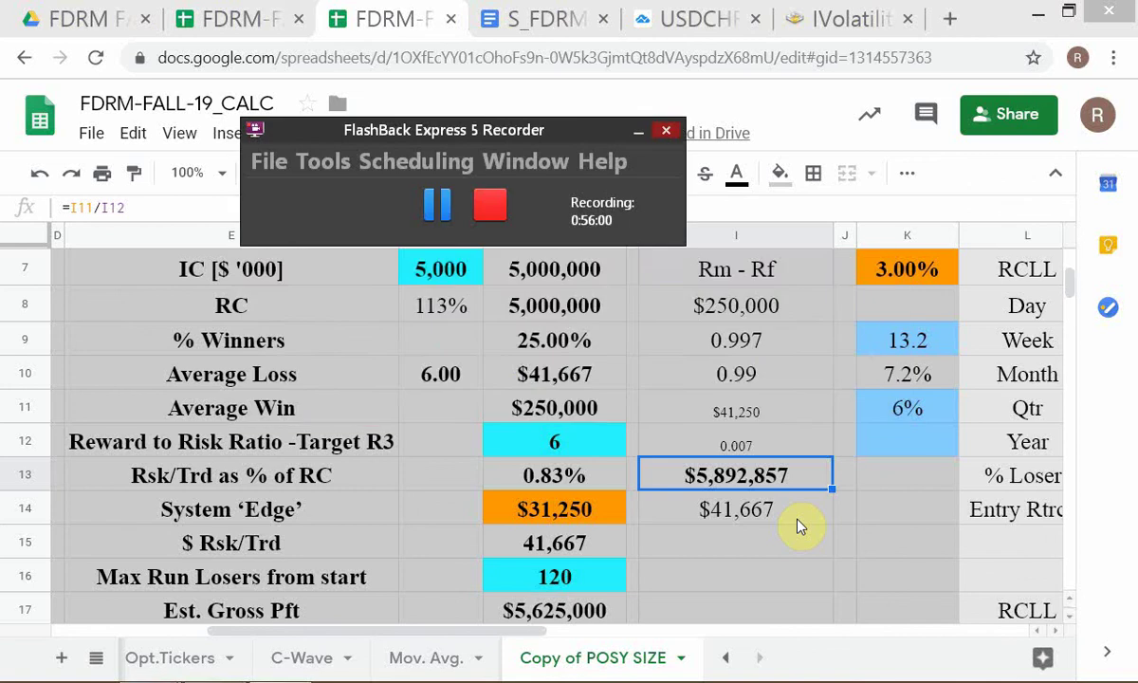
key(alt+Tab)
key(alt+Tab)
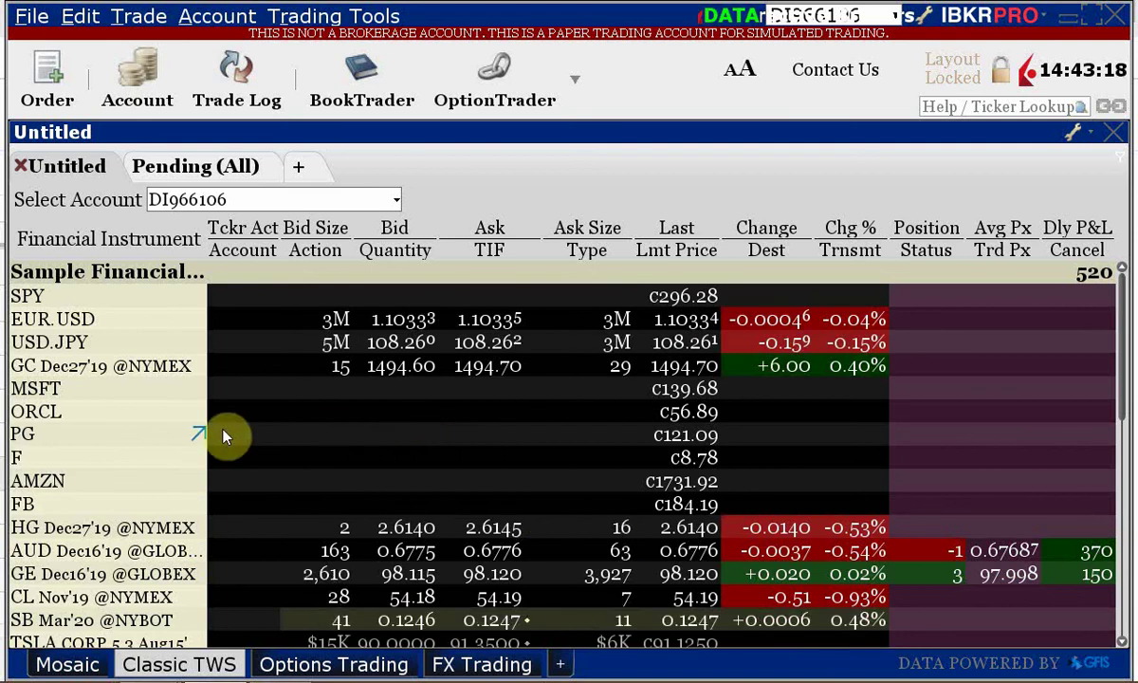
key(alt+Tab)
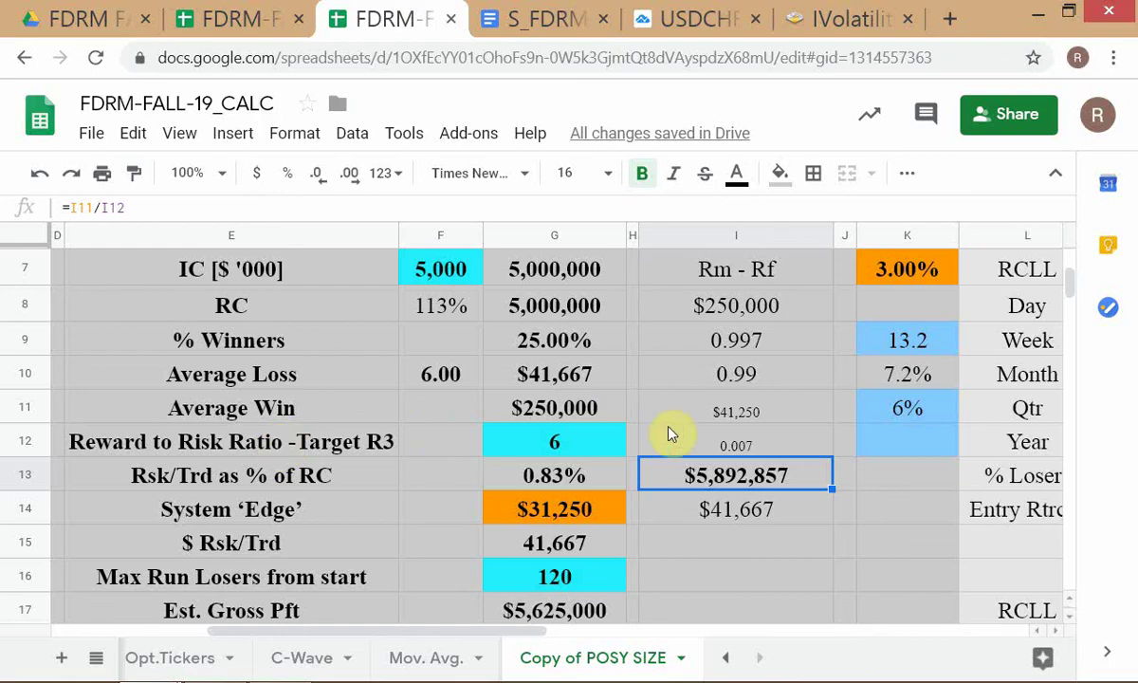
click(702, 27)
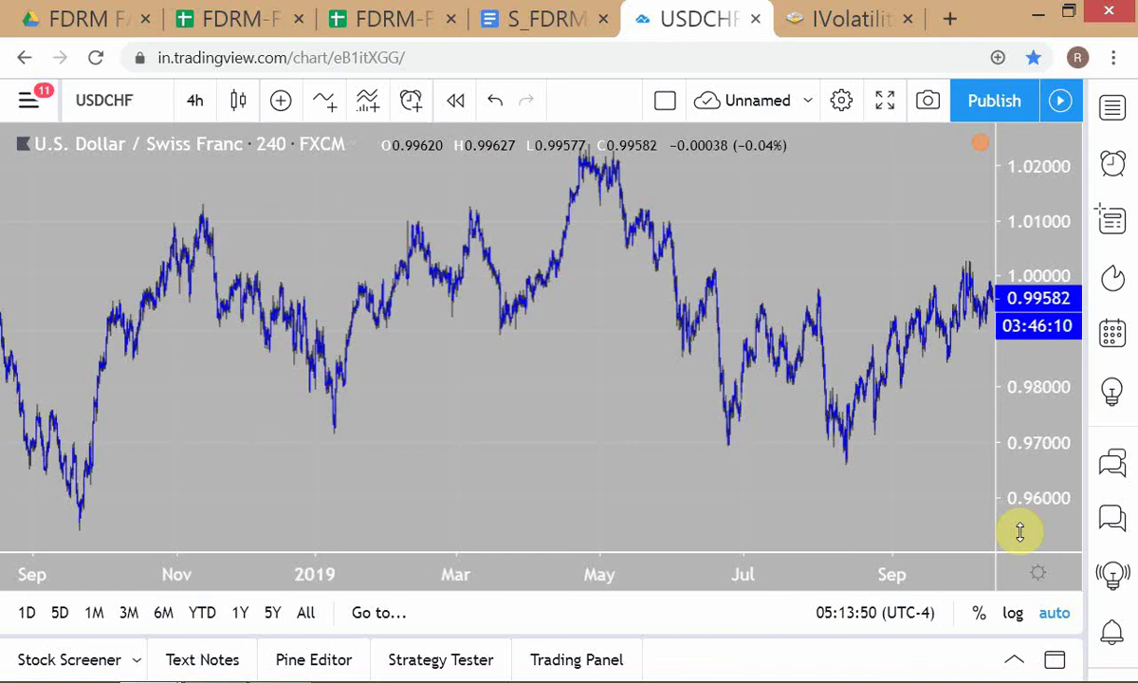
- Look through the S_FDRM-FALL-19 session outline for the Ch 10 HB reading notes above Vega vs Expiration
click(538, 30)
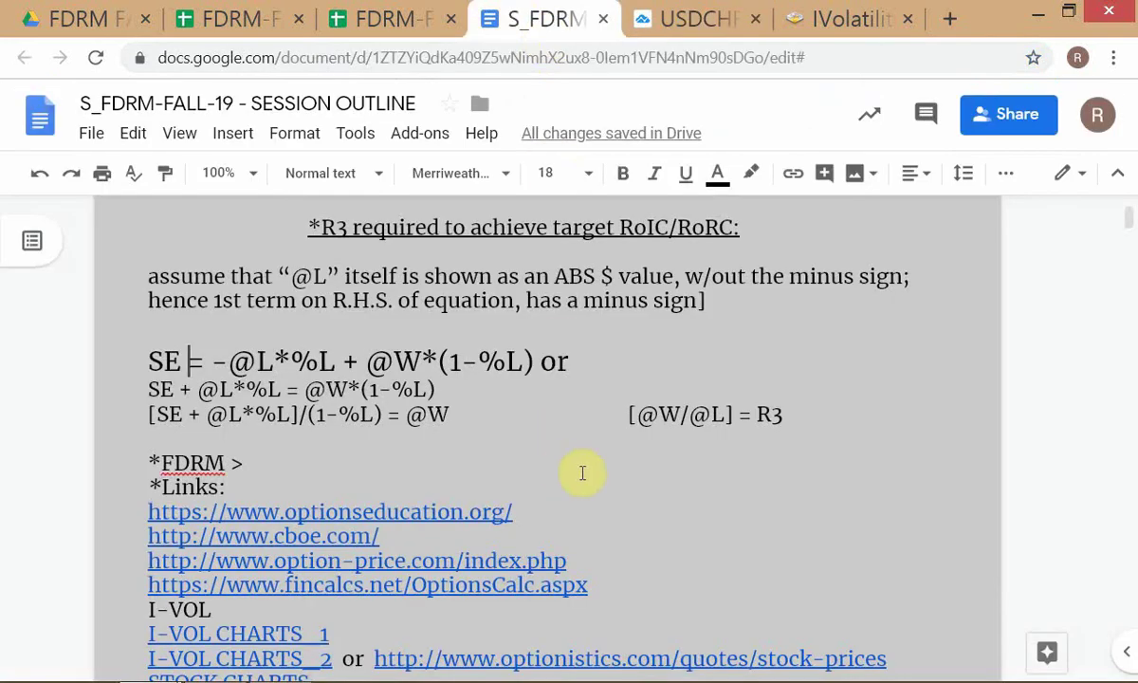
click(590, 470)
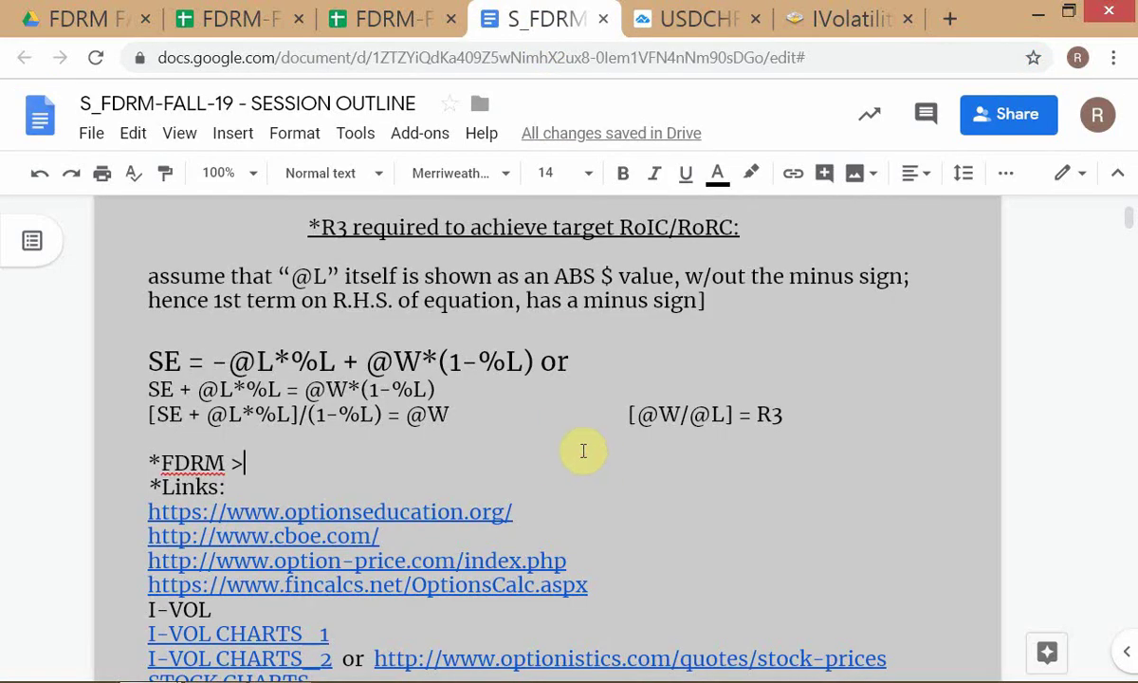
scroll(595, 467, up, 2)
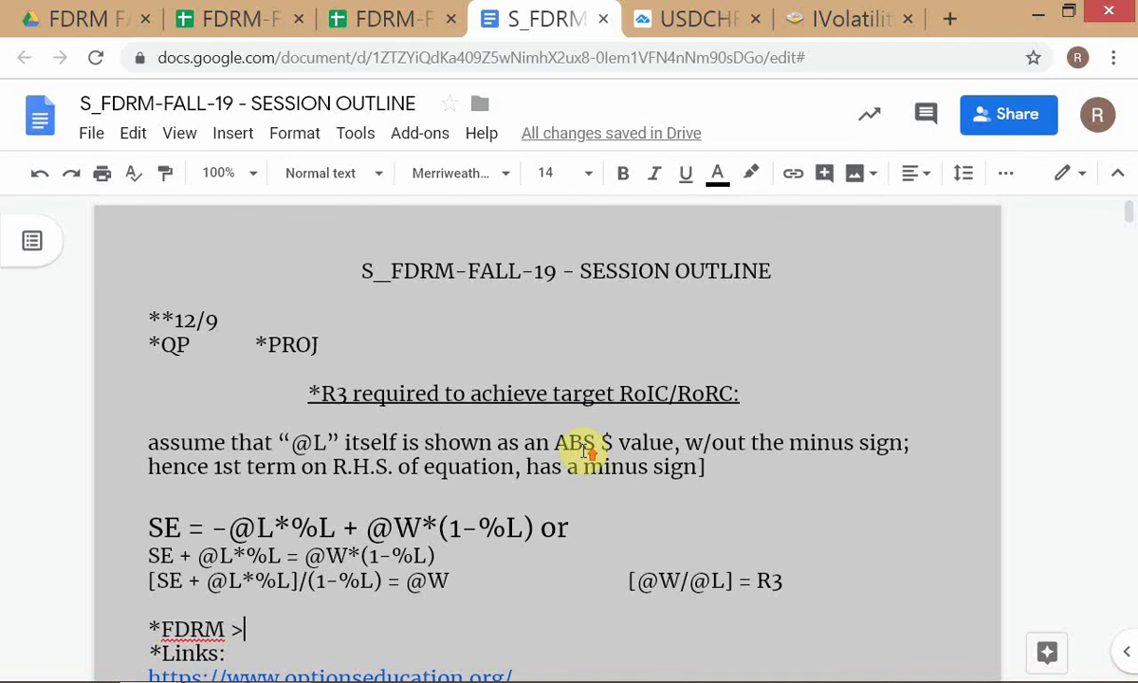
scroll(583, 460, down, 2)
click(595, 487)
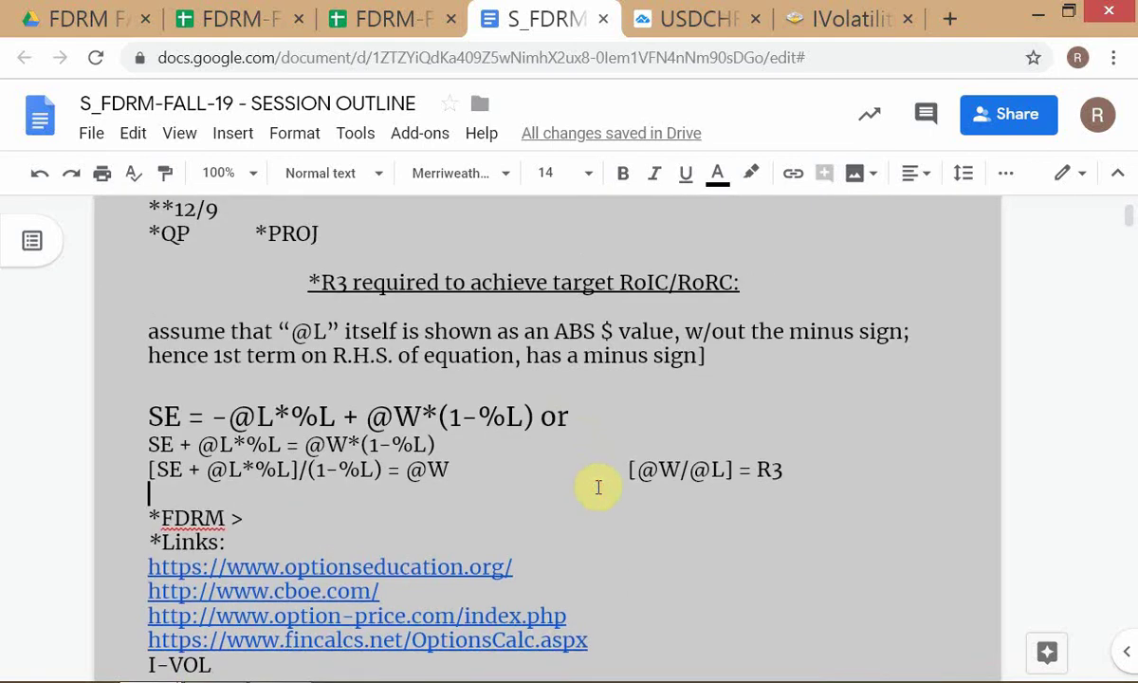
key(ctrl+End)
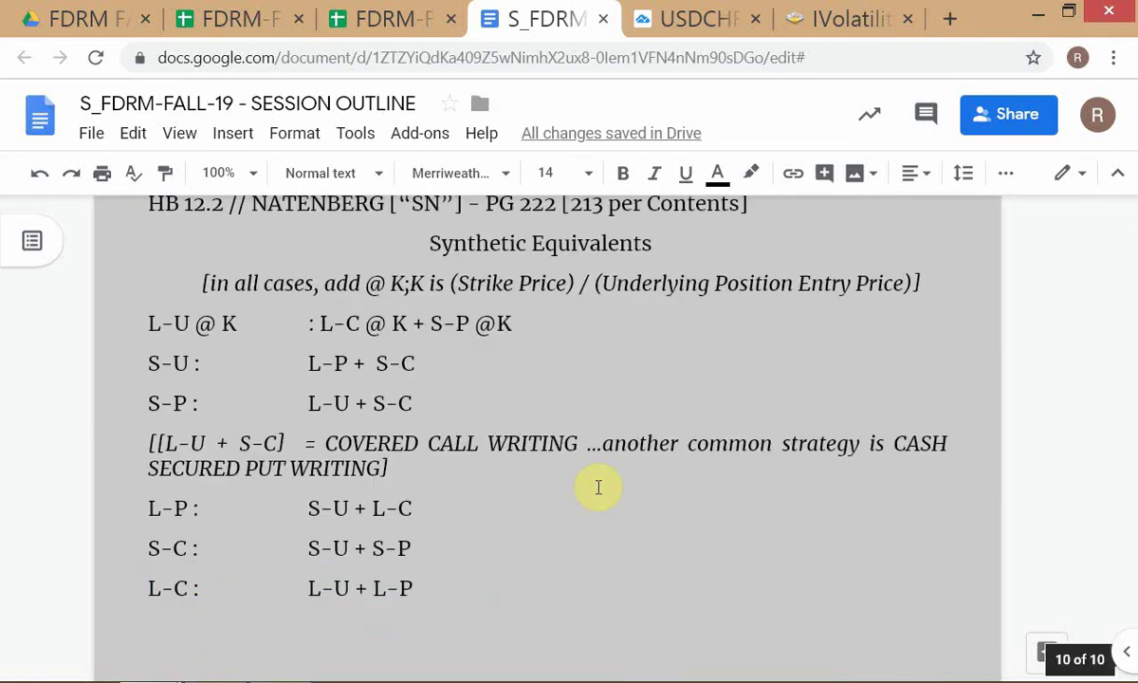
scroll(598, 486, down, 2)
scroll(600, 487, up, 10)
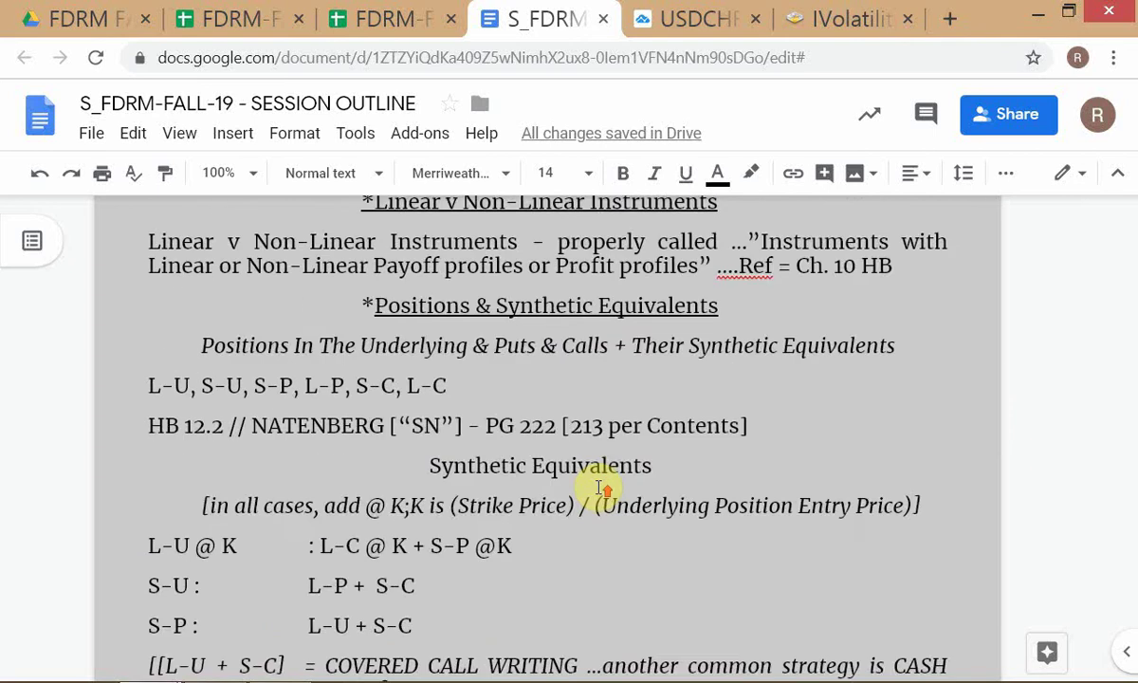
scroll(598, 486, up, 10)
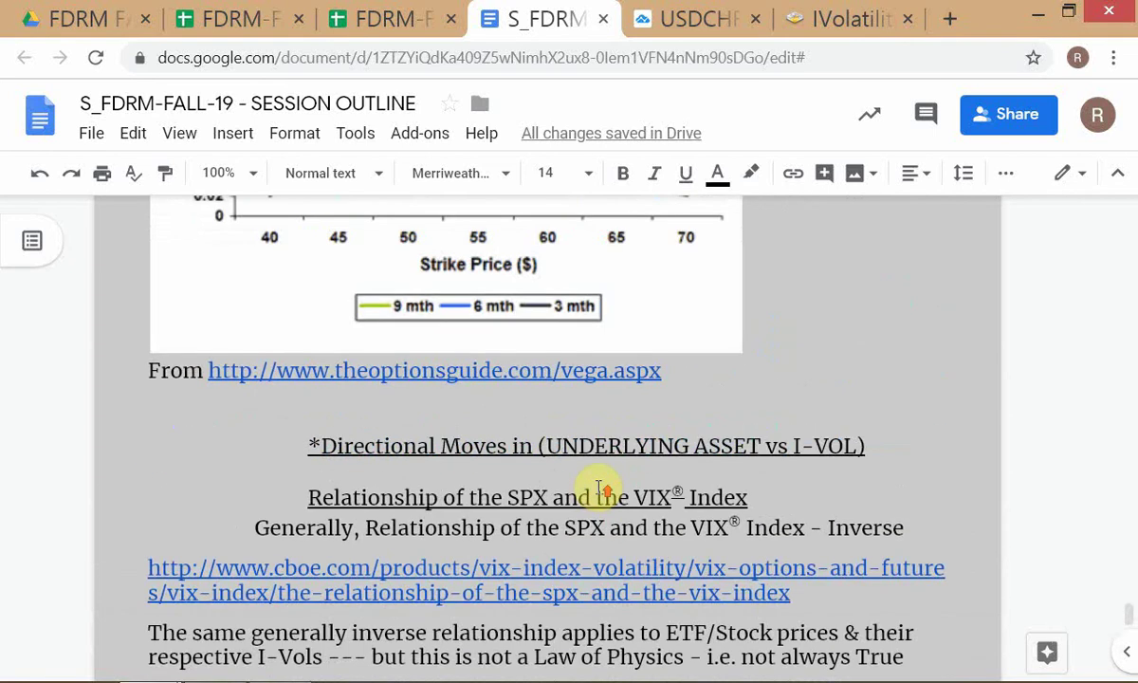
scroll(598, 487, up, 4)
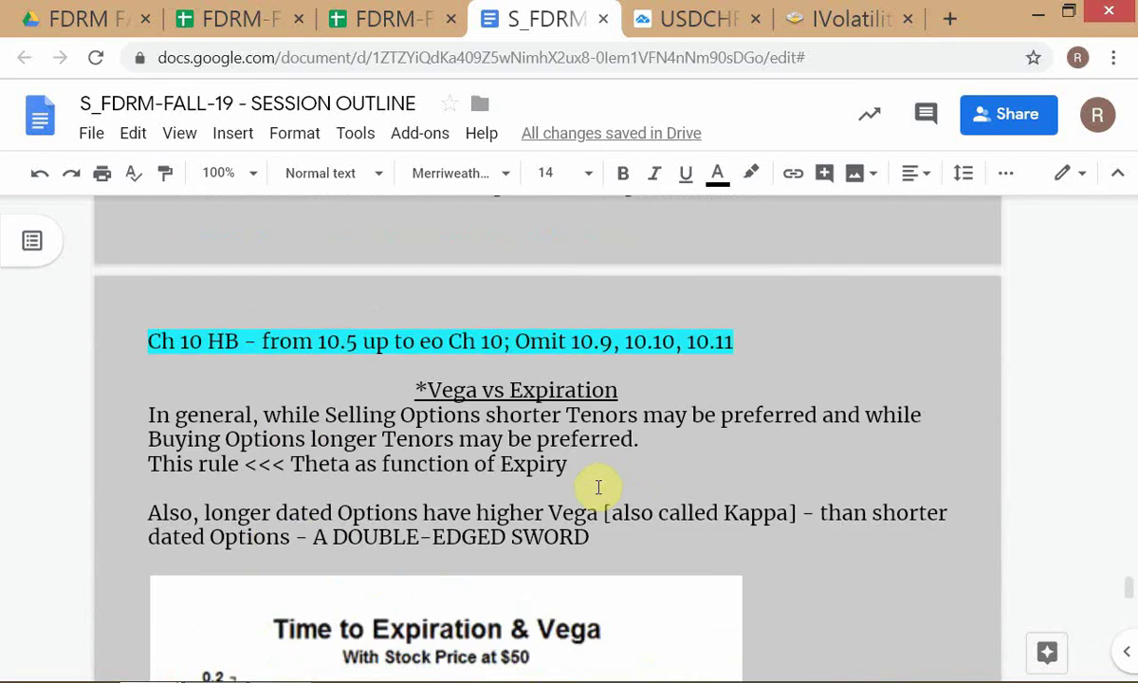
scroll(599, 491, up, 5)
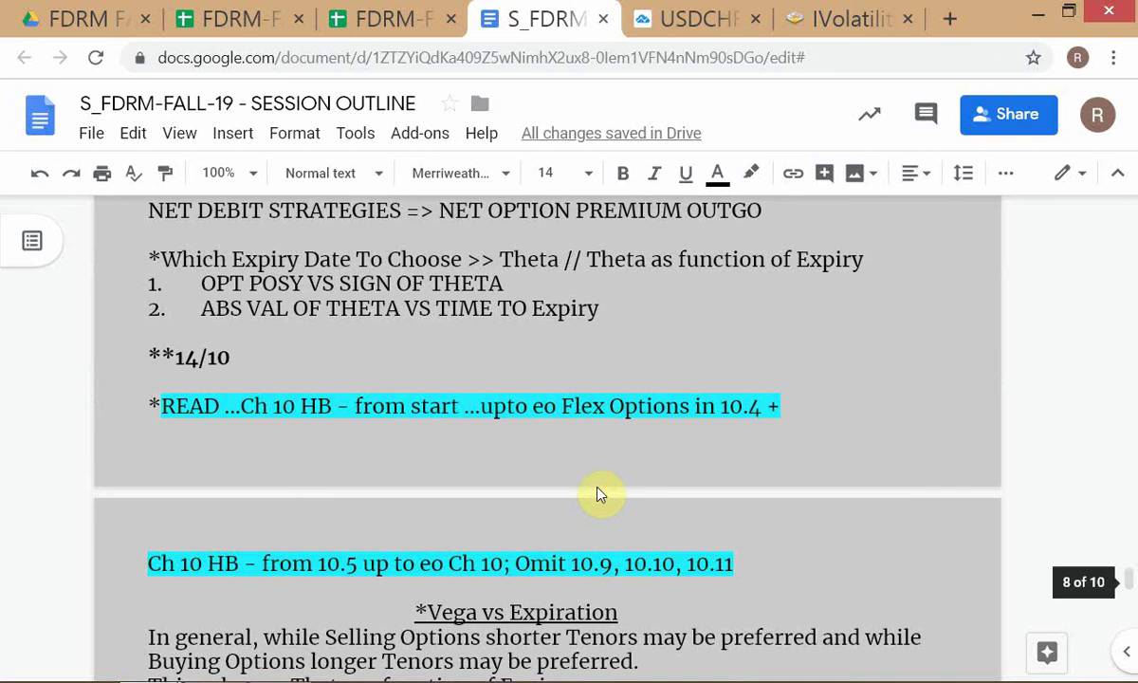
scroll(598, 486, down, 9)
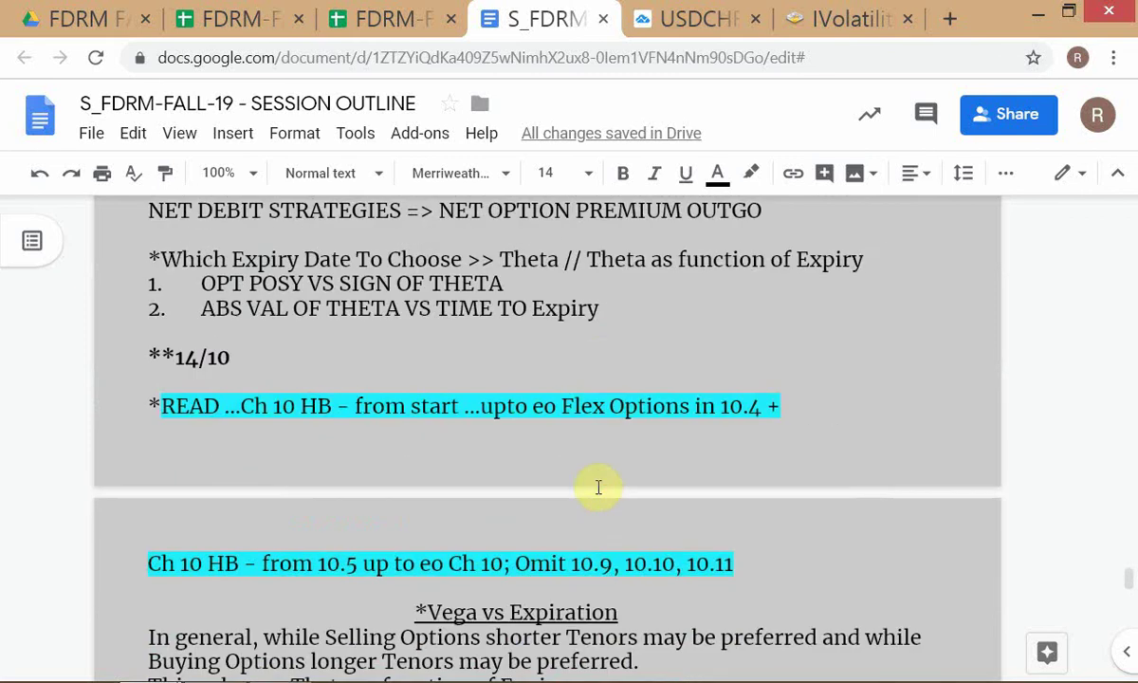
- Add a "**14/10" date line below the highlighted Ch 10 HB line, with blank lines separating it from the Vega vs Expiration section
click(673, 374)
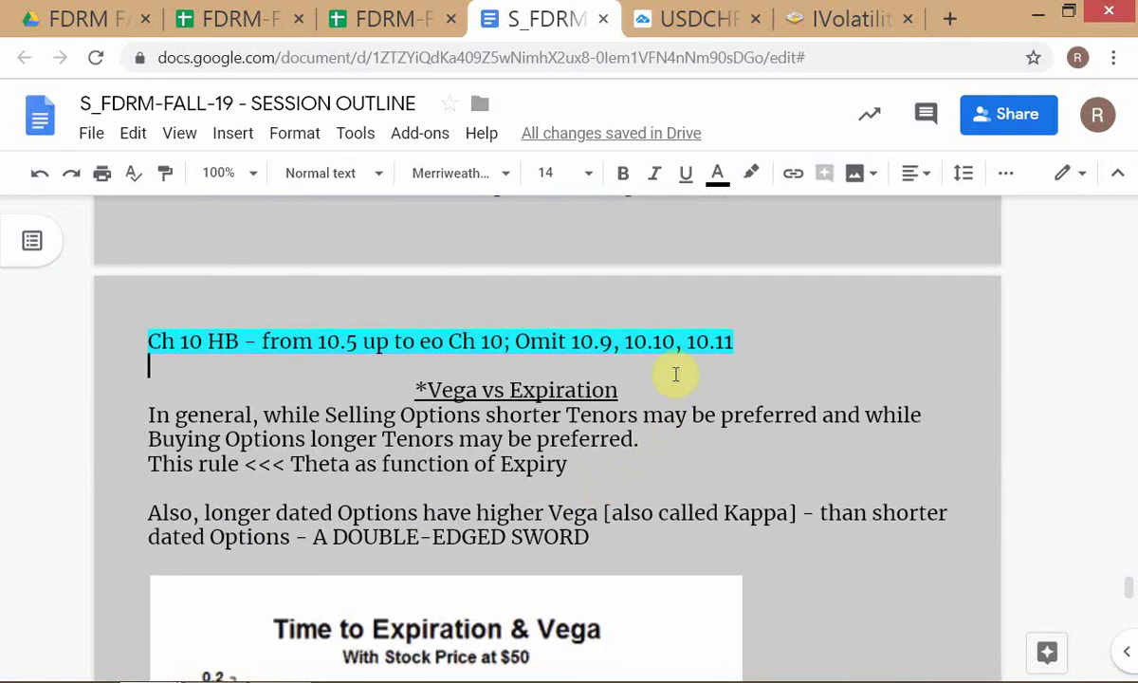
key(Return)
key(Return)
key(Return)
key(Up)
key(Up)
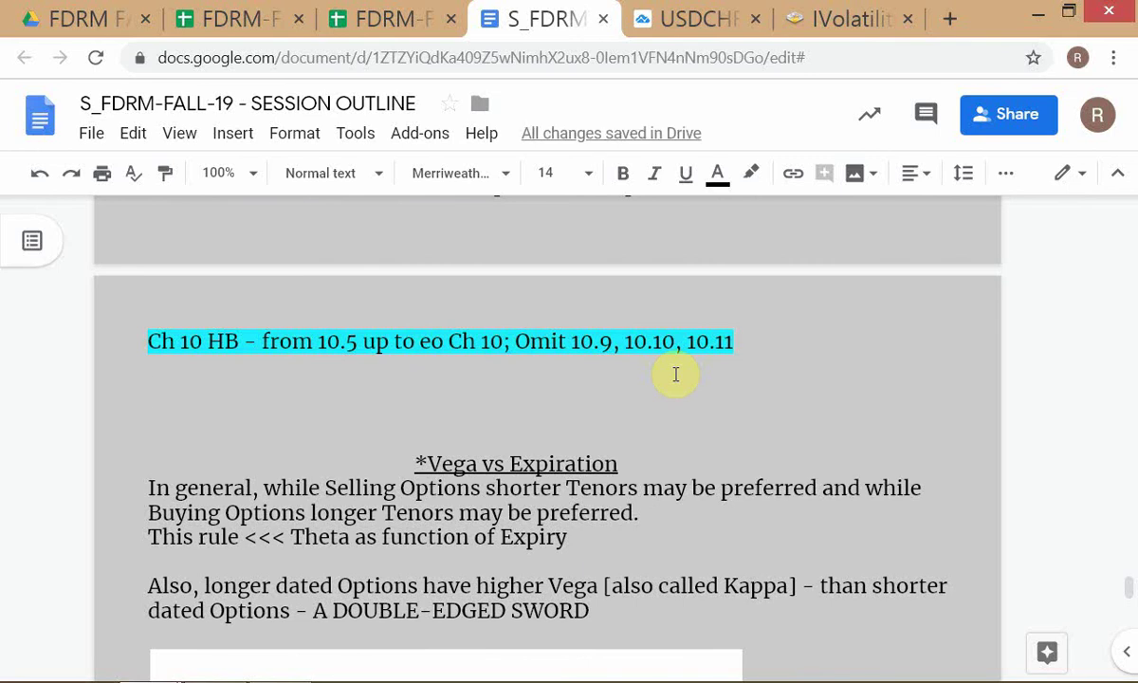
text(**)
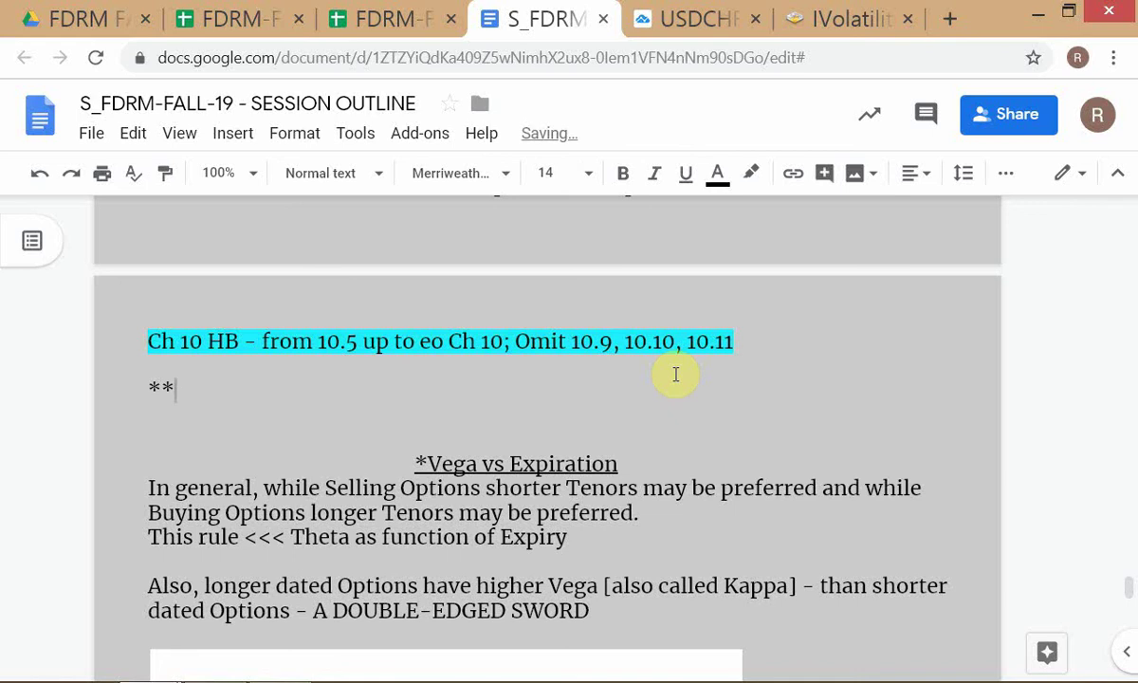
text(14/10)
key(Return)
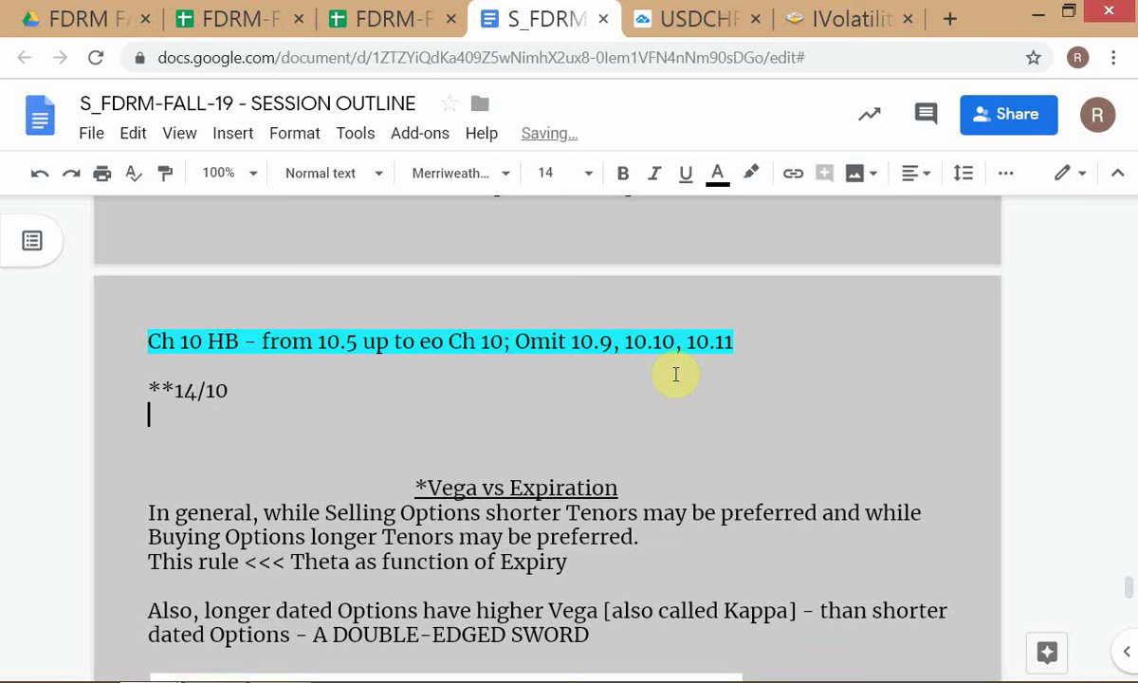
key(Return)
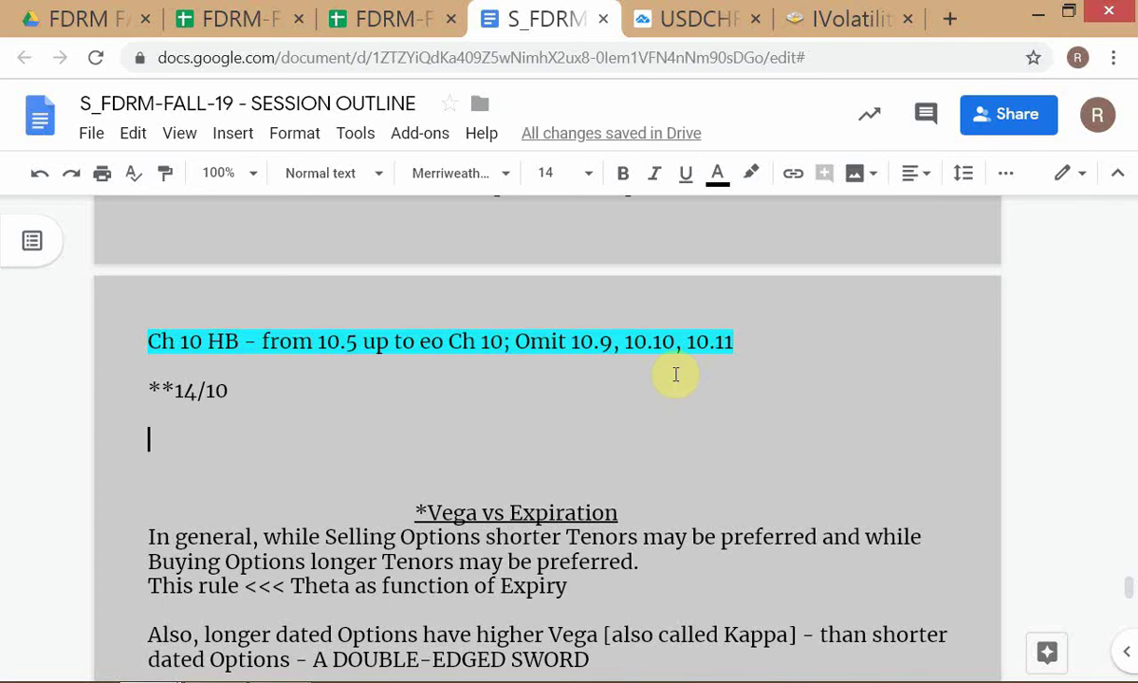
- Write the two-line note "HIGH LOSSS RATE OF PREDICTIVE MODELS" and "STILL OK ...IF R3 IS HIGH" under the new 14/10 date line
text(HIGH LOSSS )
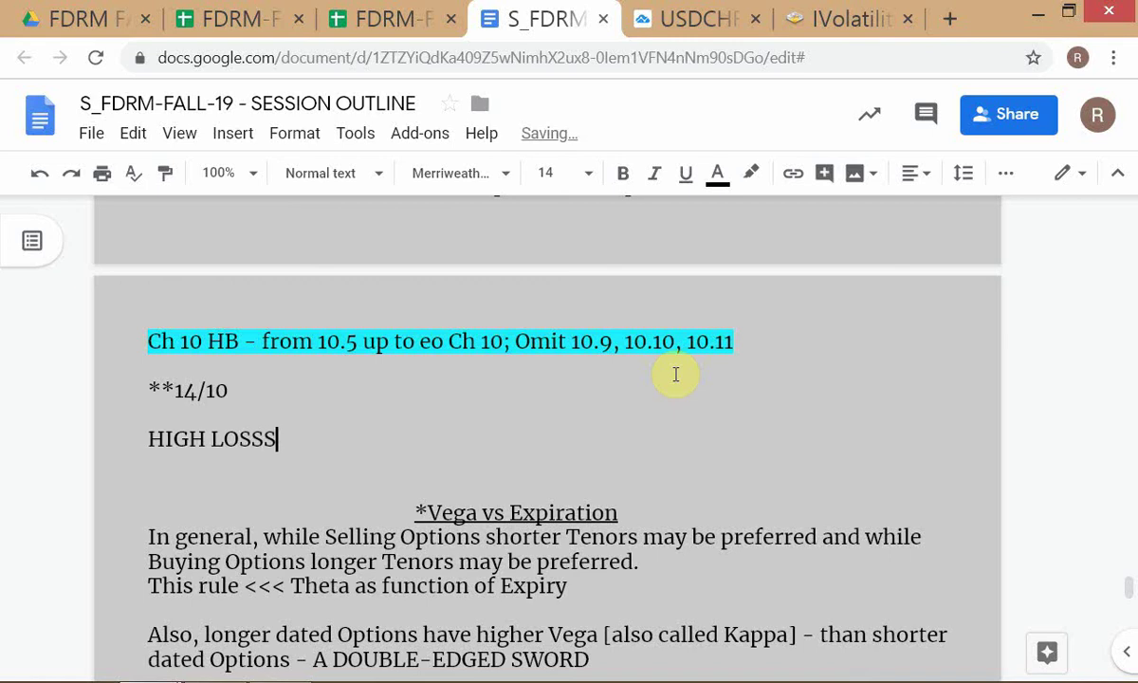
text(RATE)
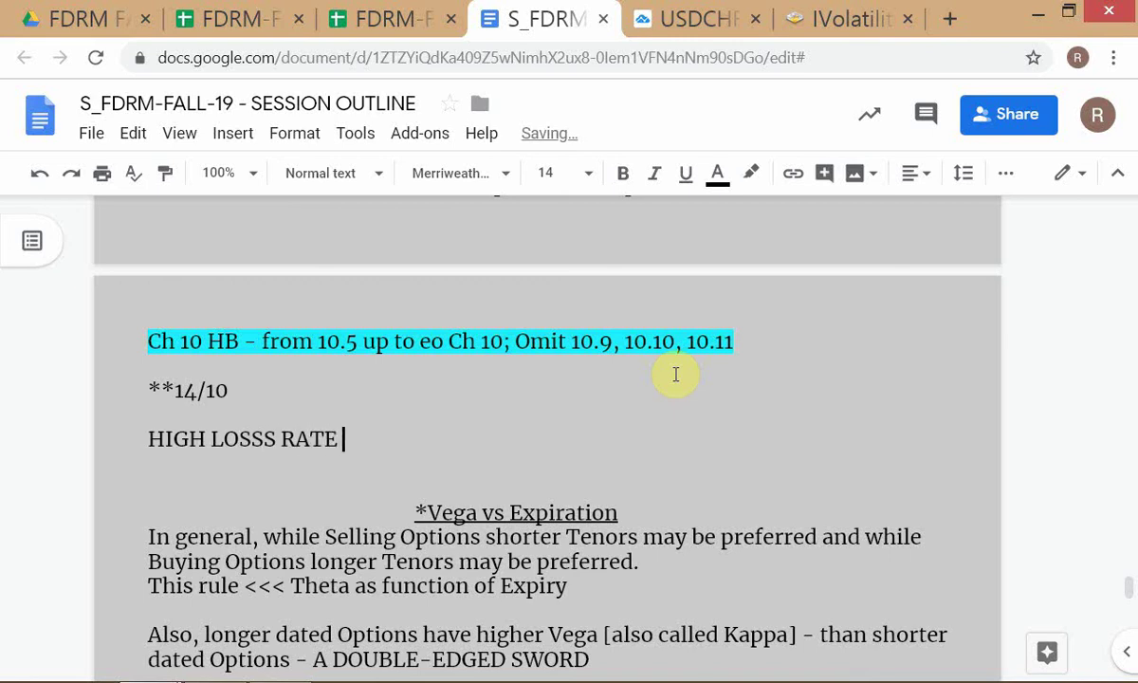
text( OF PREDICT)
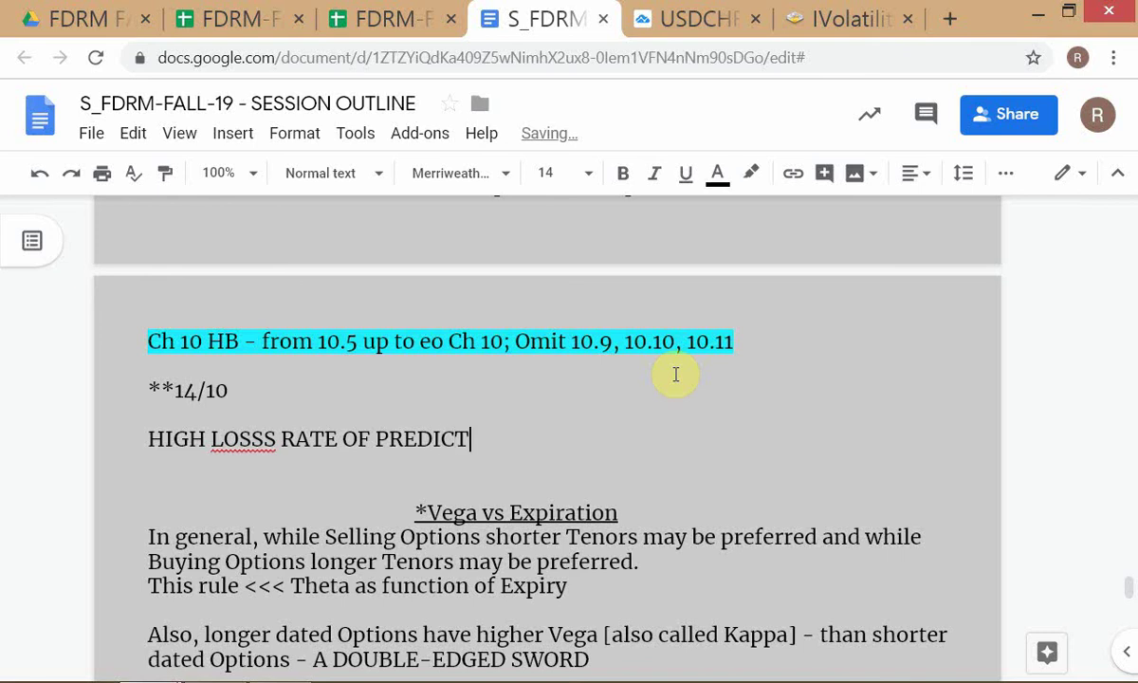
text(IVE MODELS)
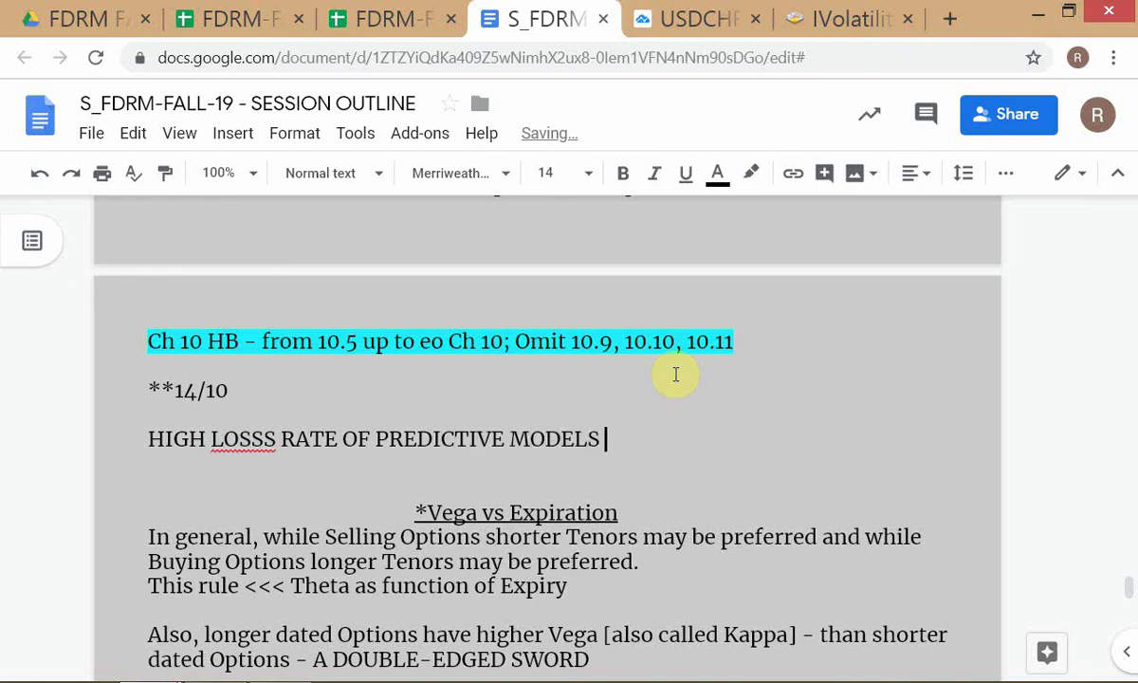
key(Return)
text(STILL)
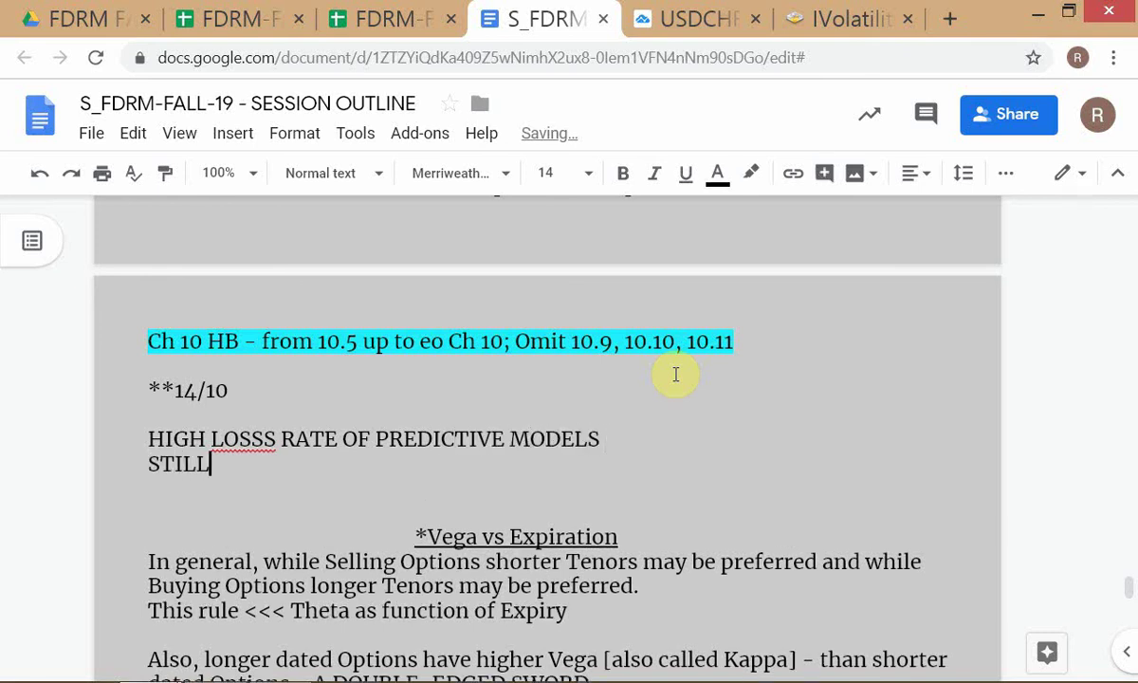
text( OK ...IF R)
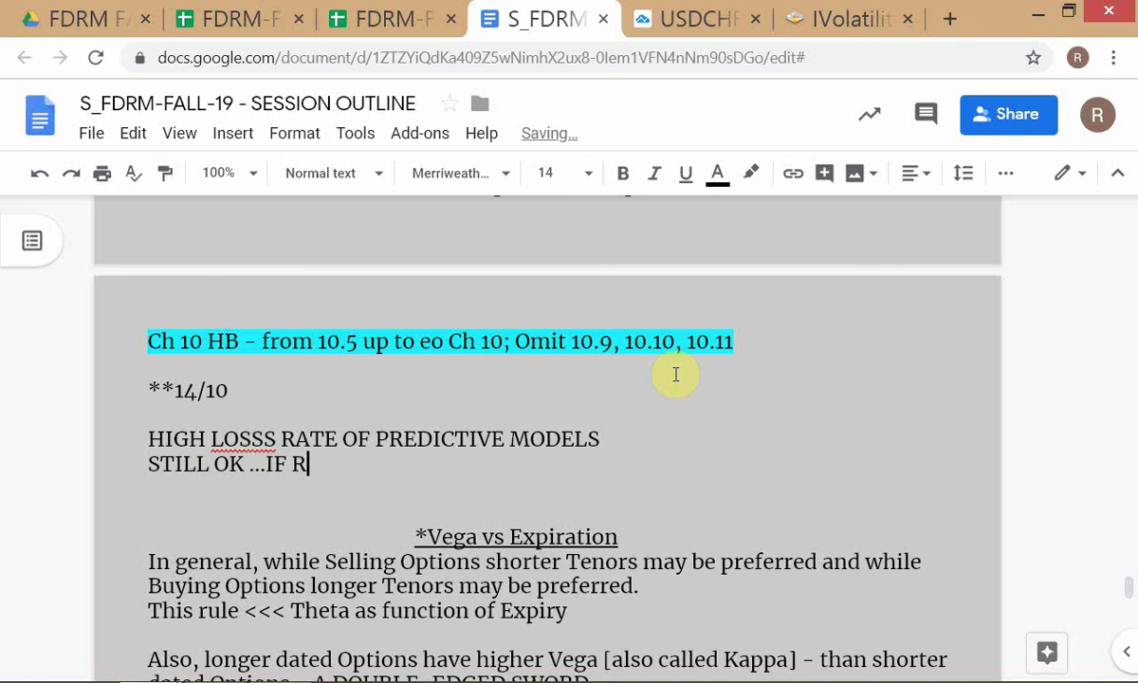
text(3 IS HIG)
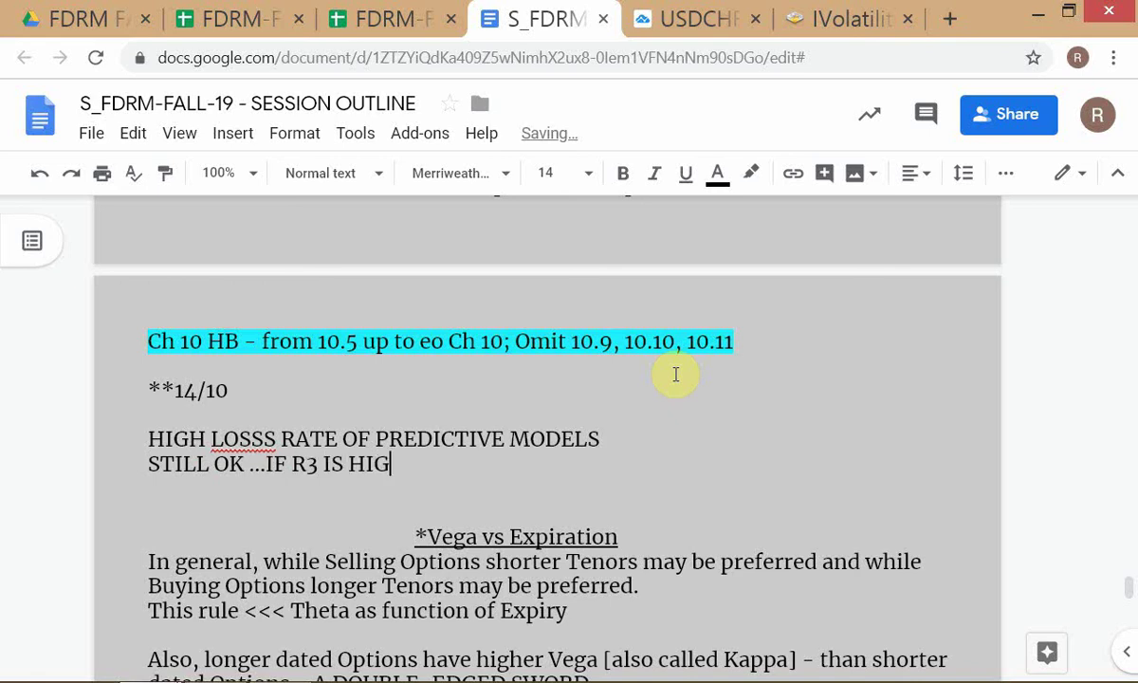
text(H)
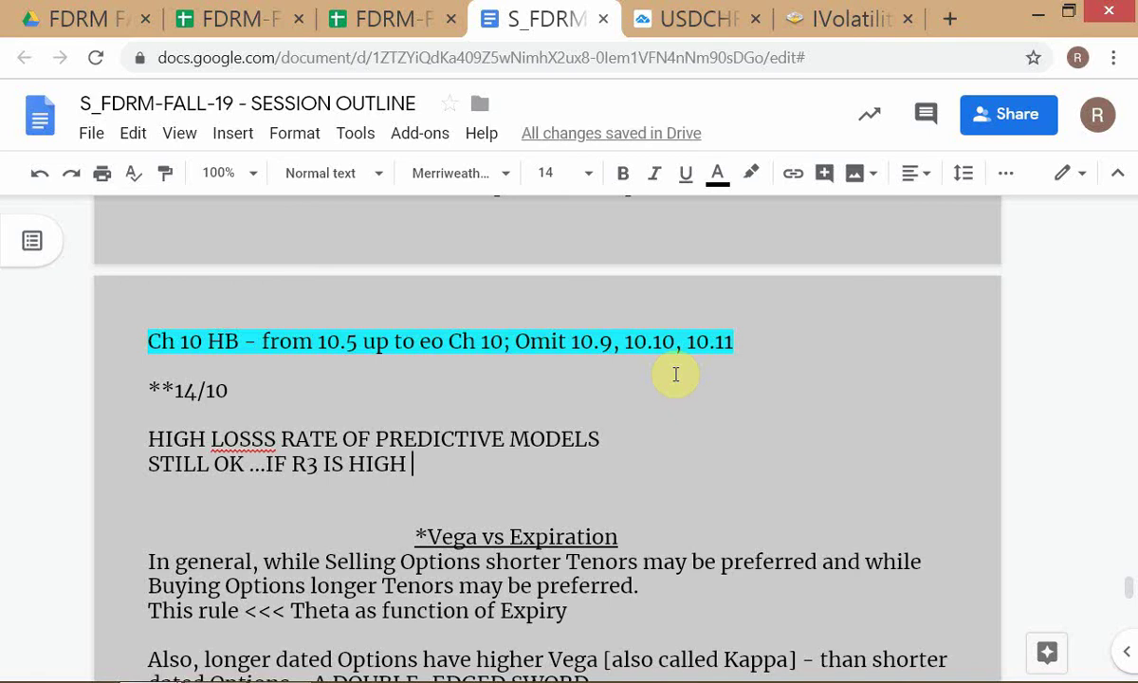
- Insert "(%LOSERS)" after RATE in the "HIGH LOSSS RATE OF PREDICTIVE MODELS" line
key(Up)
key(Left)
key(Left)
key(Left)
key(Left)
key(Left)
key(Left)
text(()
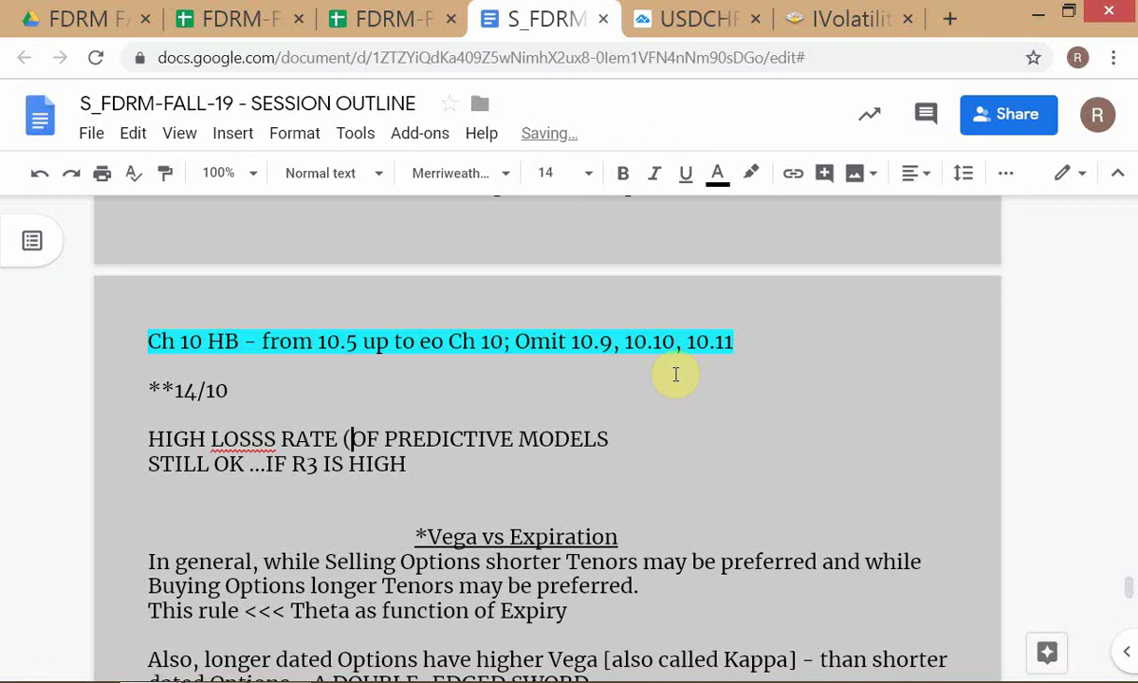
text(%L)
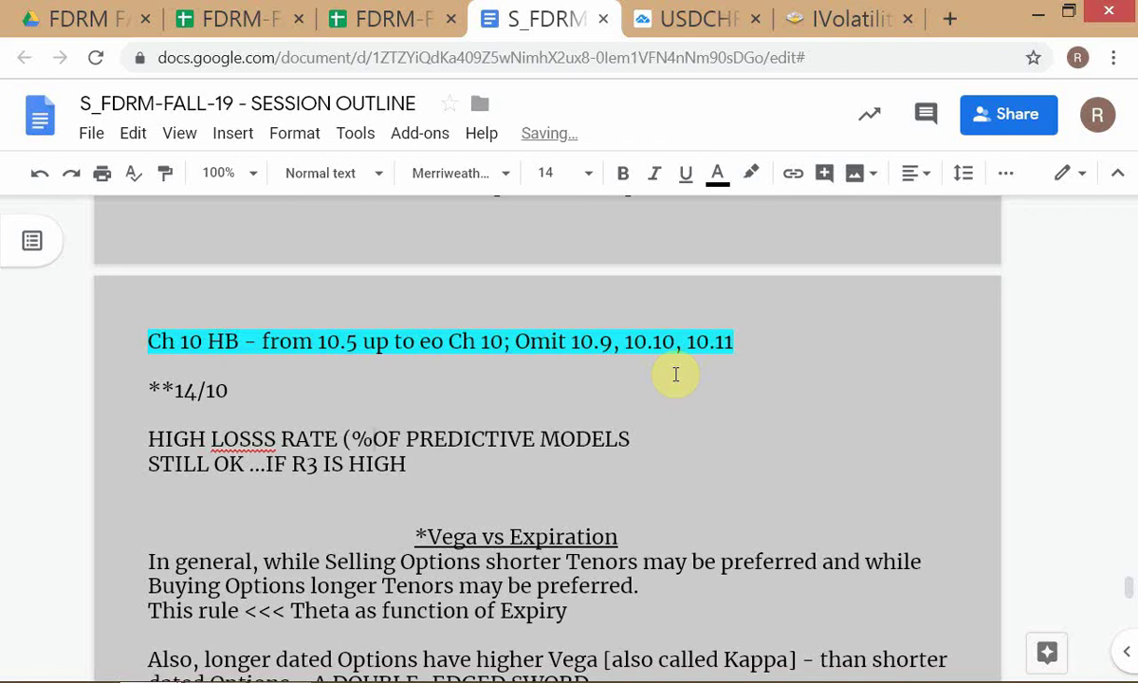
text(OSERS)
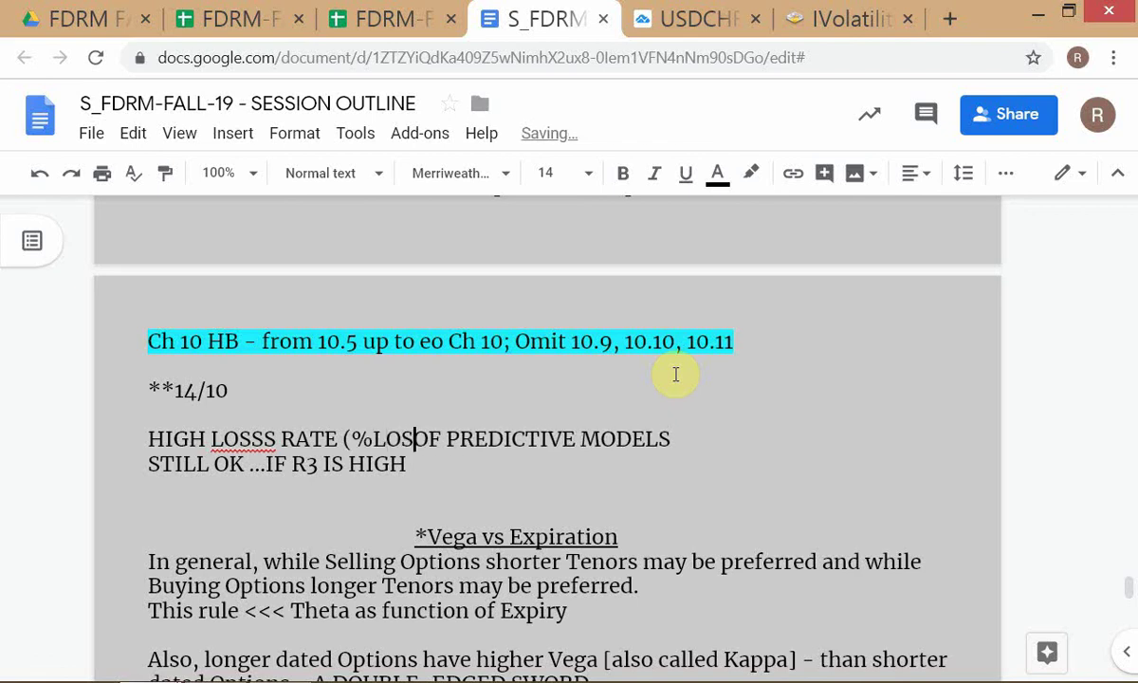
text())
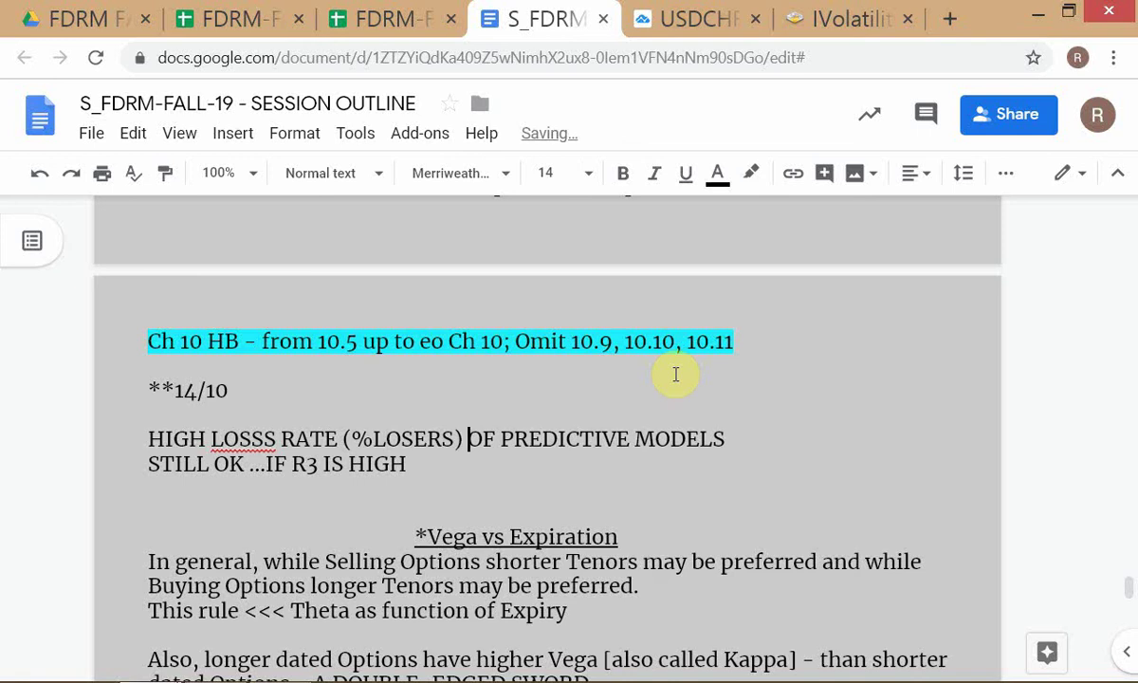
- Insert extra blank lines between the "STILL OK ...IF R3 IS HIGH" note and the Vega vs Expiration heading
key(Down)
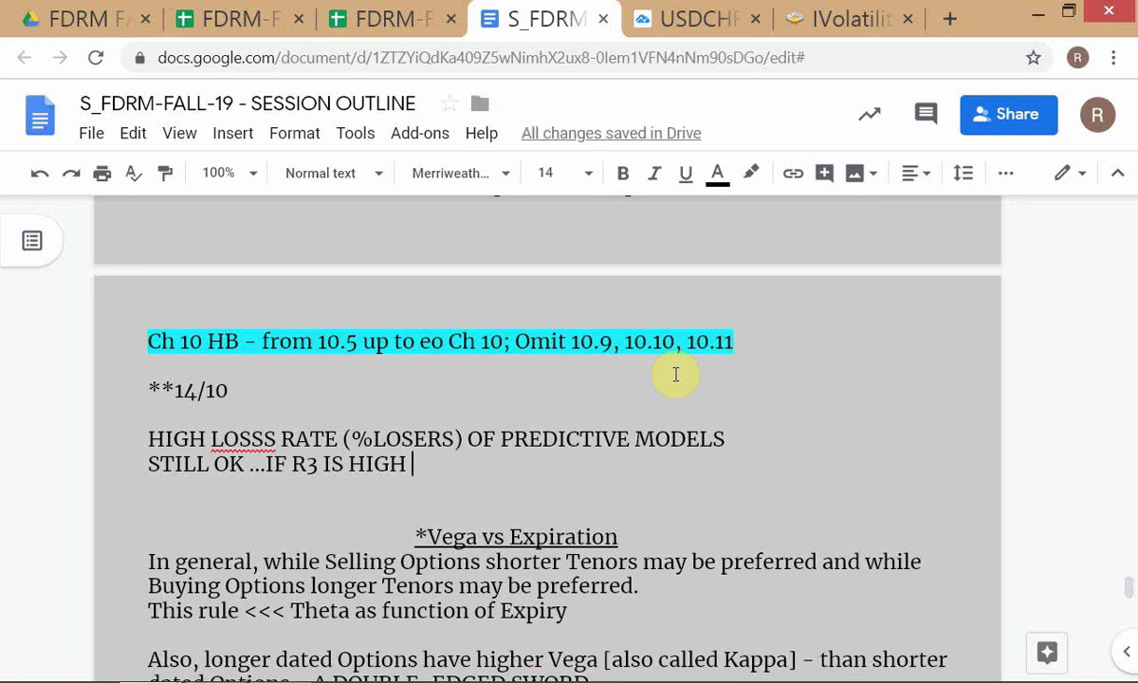
key(Down)
key(Down)
key(Return)
key(Return)
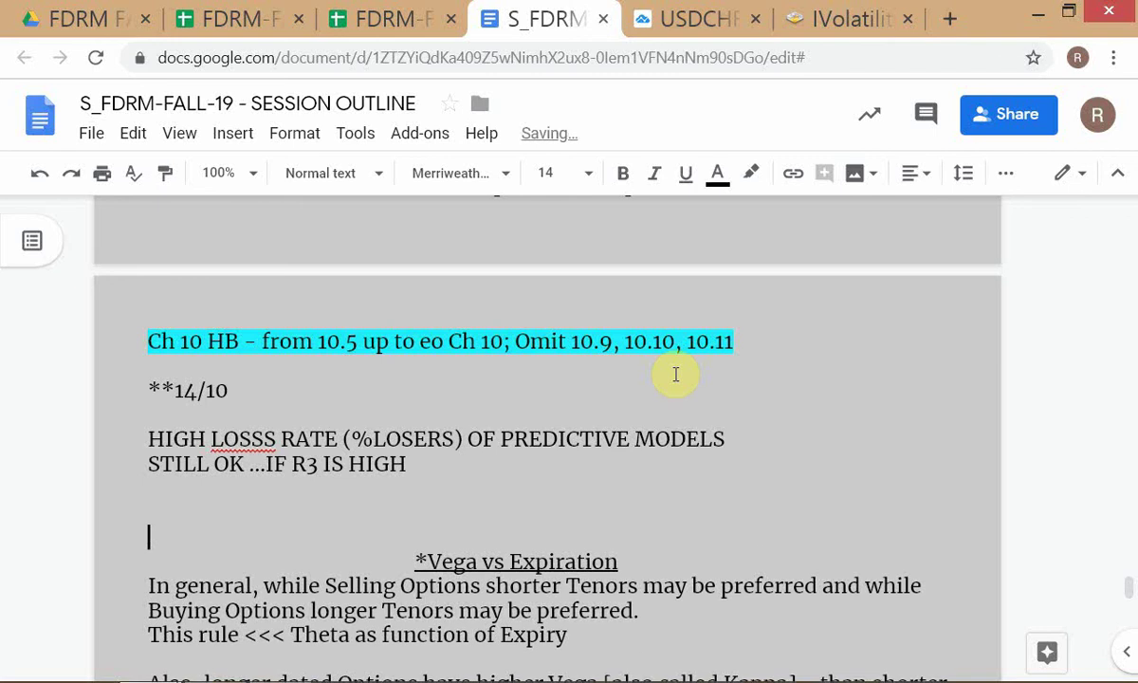
- Write "MODELLING LIMIT PRICE FOR TAKE PROFIT ORDER" as a new note, one blank line below the R3 note
key(Up)
key(Up)
text(M)
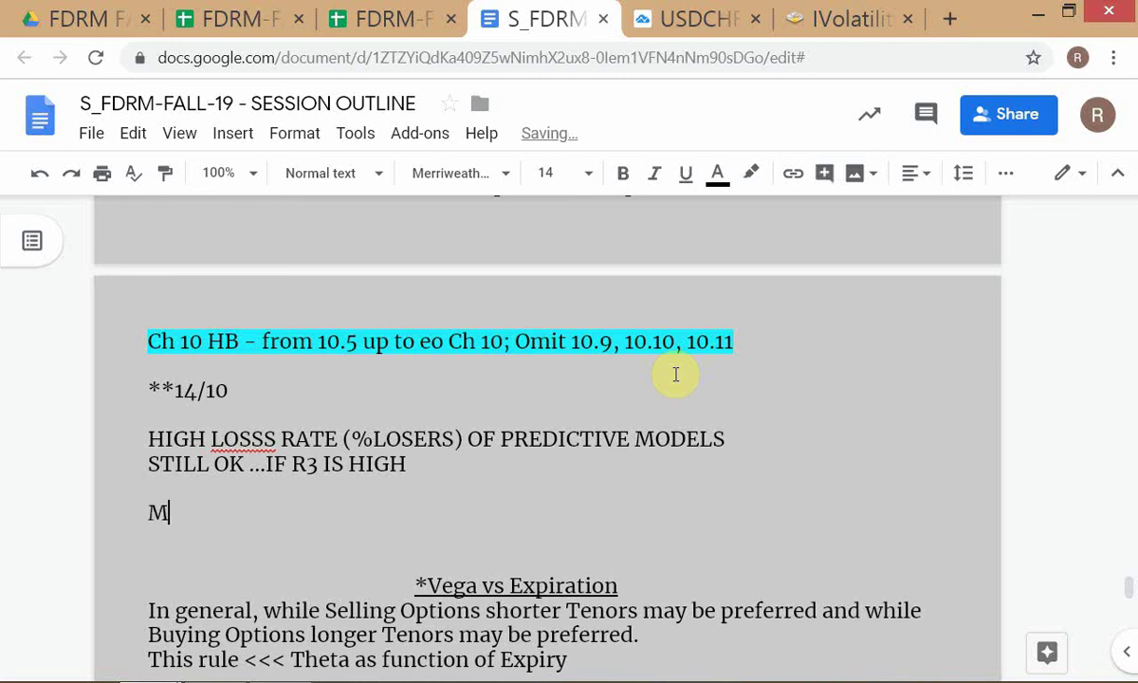
text(ODELLING )
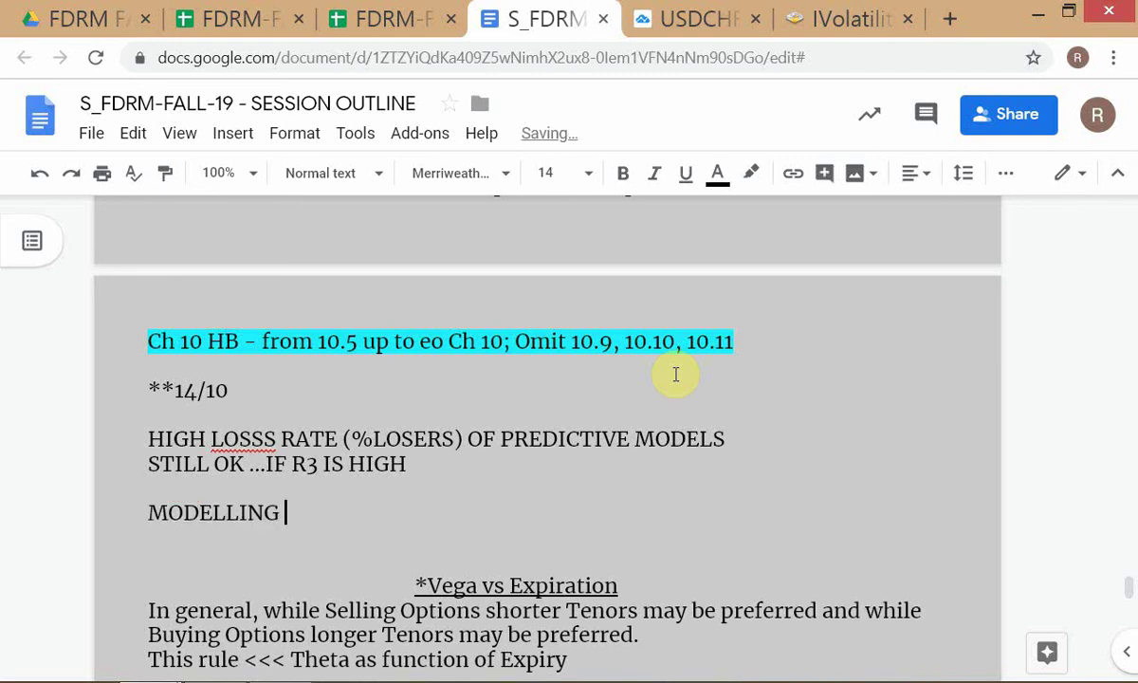
text(LIMIT P)
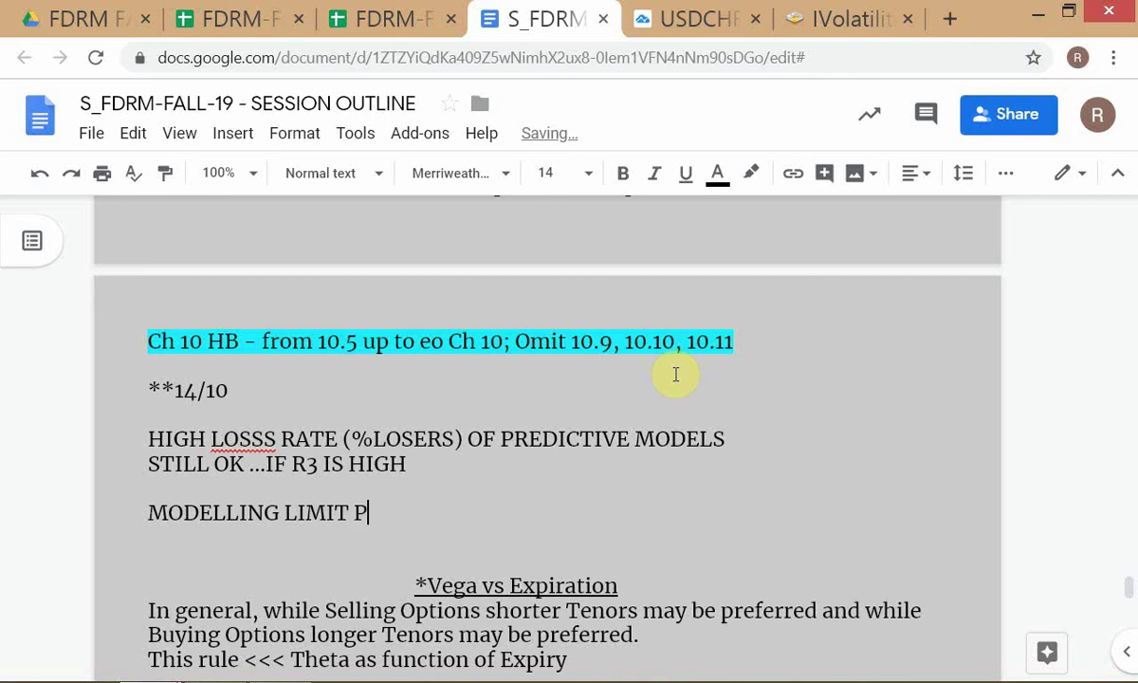
text(RICE FOR )
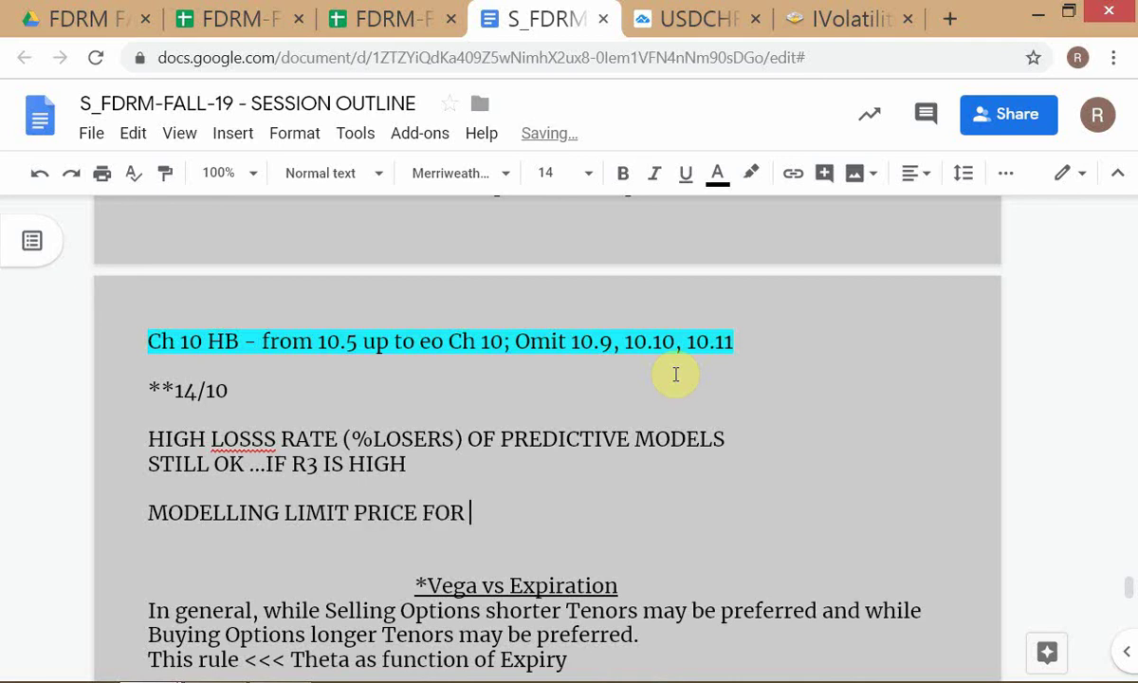
text(TAL)
text(E)
key(BackSpace)
key(BackSpace)
text(KE )
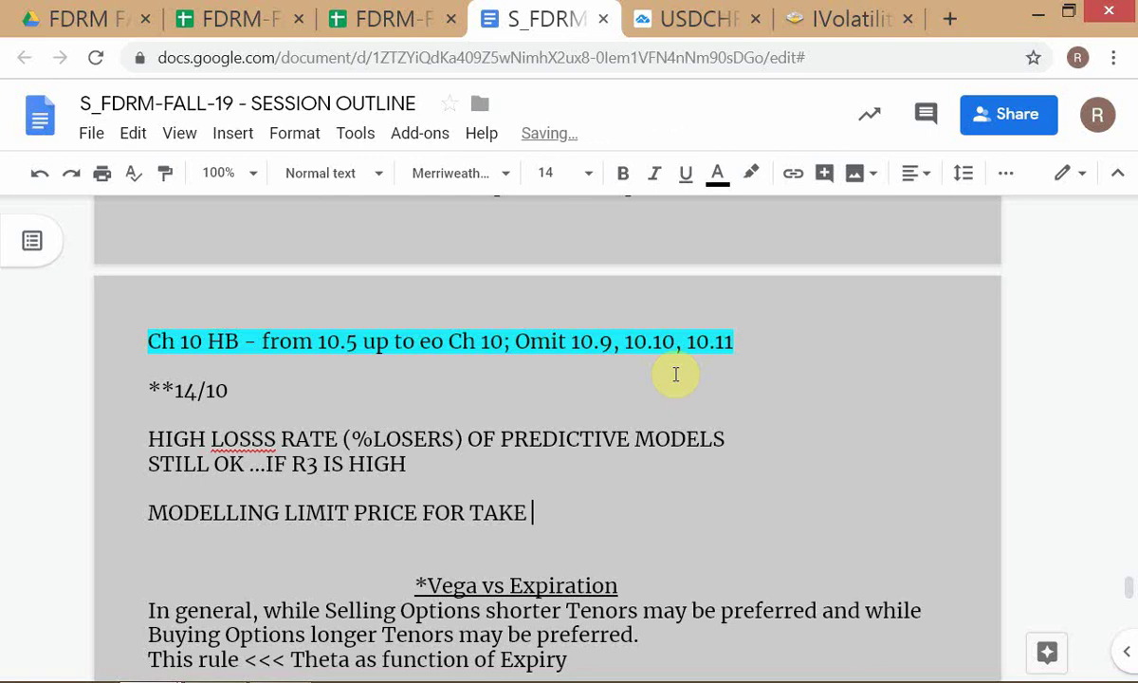
text(PROFIT)
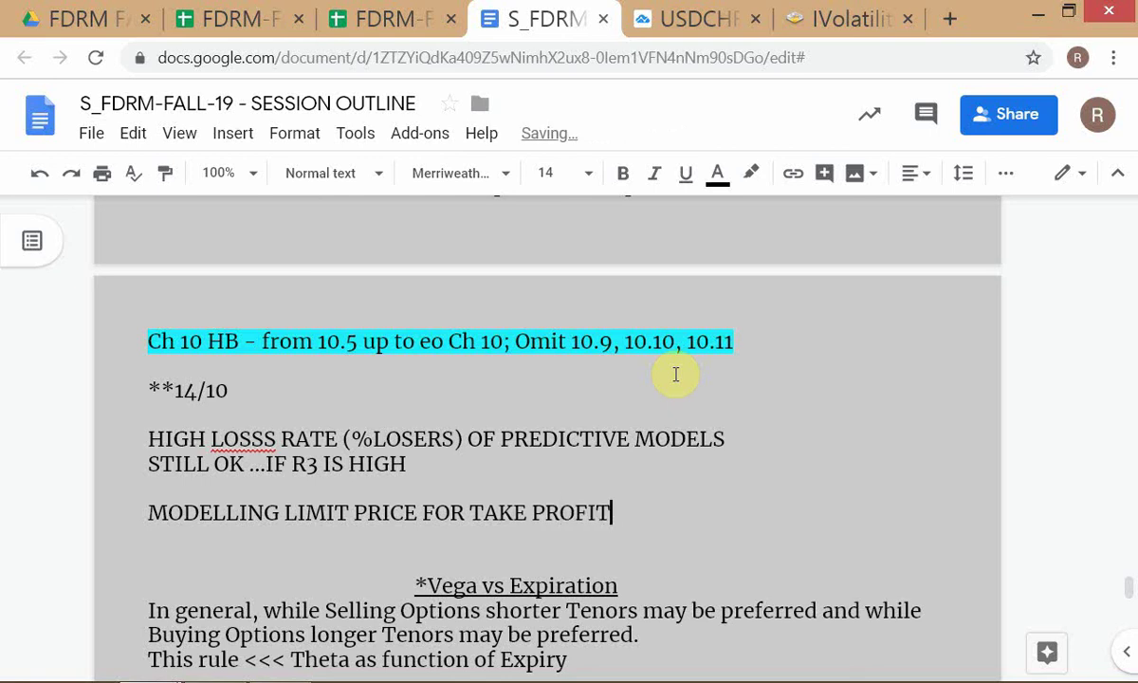
text( ORDER)
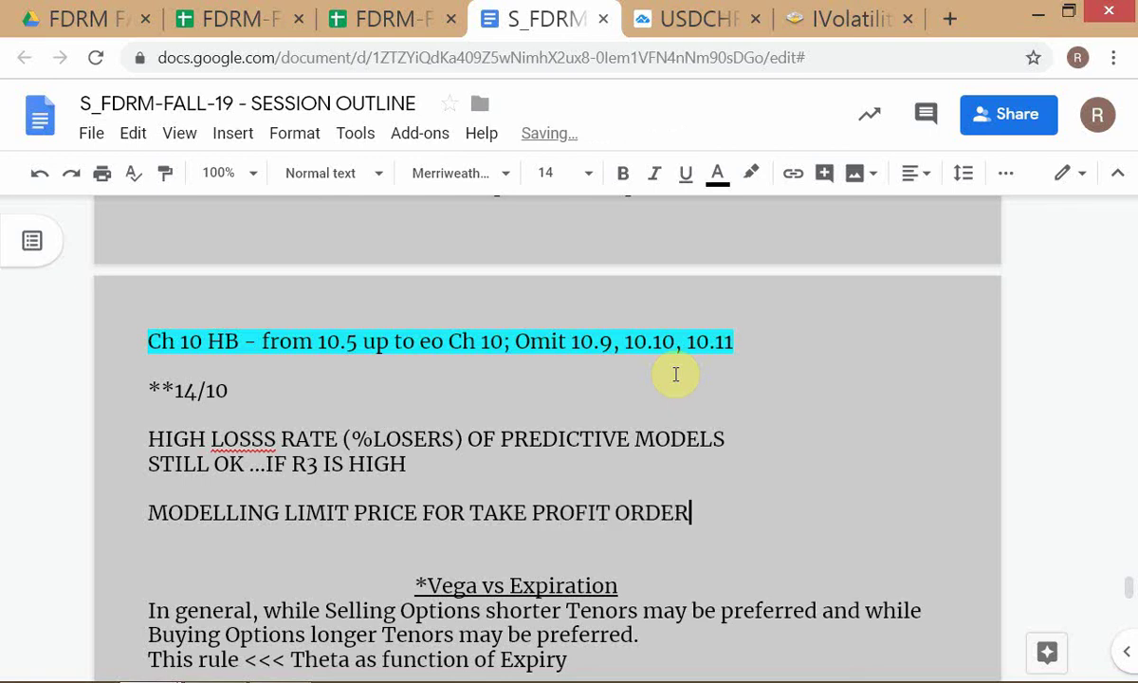
- Write "AS FUNCTION OF 1. POSN SIZE 2. ENTRY PRICE" on the line below the take-profit order note, keeping blank lines beneath it
key(Return)
key(Down)
key(Down)
key(Up)
key(Up)
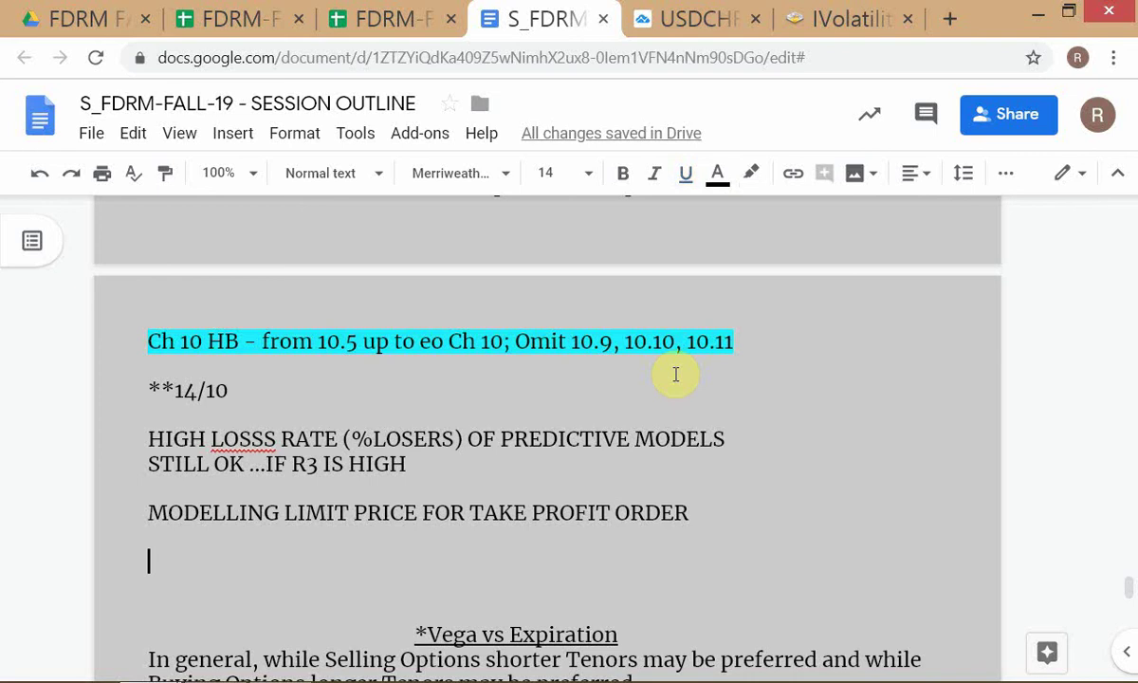
key(Up)
text(AS F)
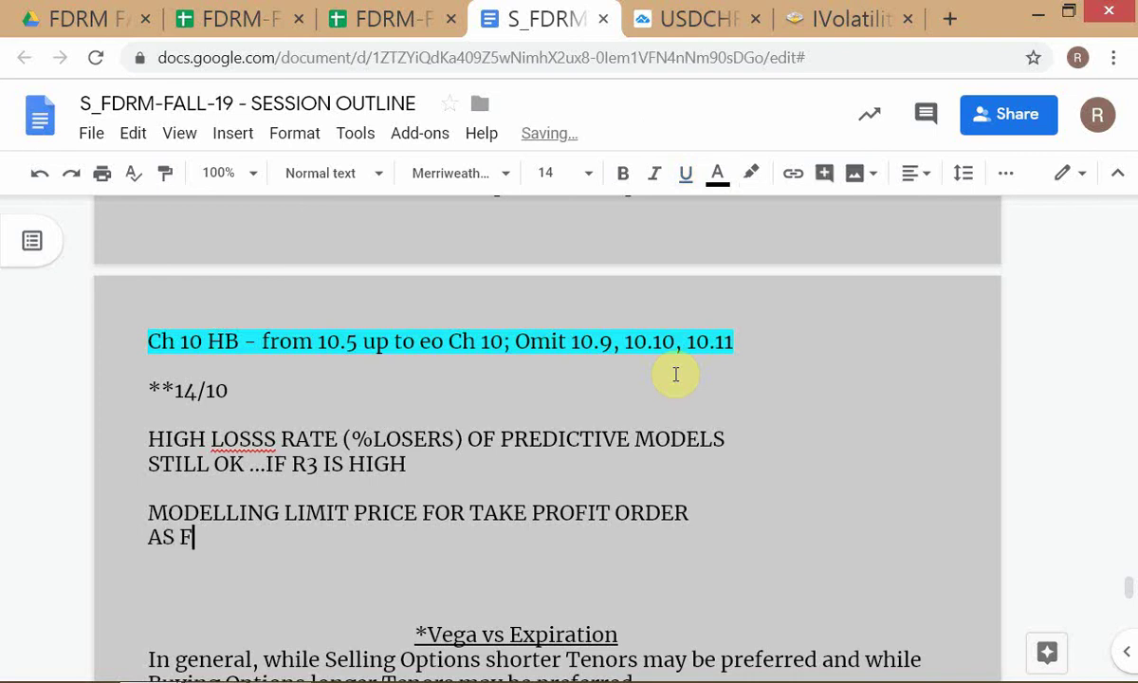
text(UNCTIO)
text(N)
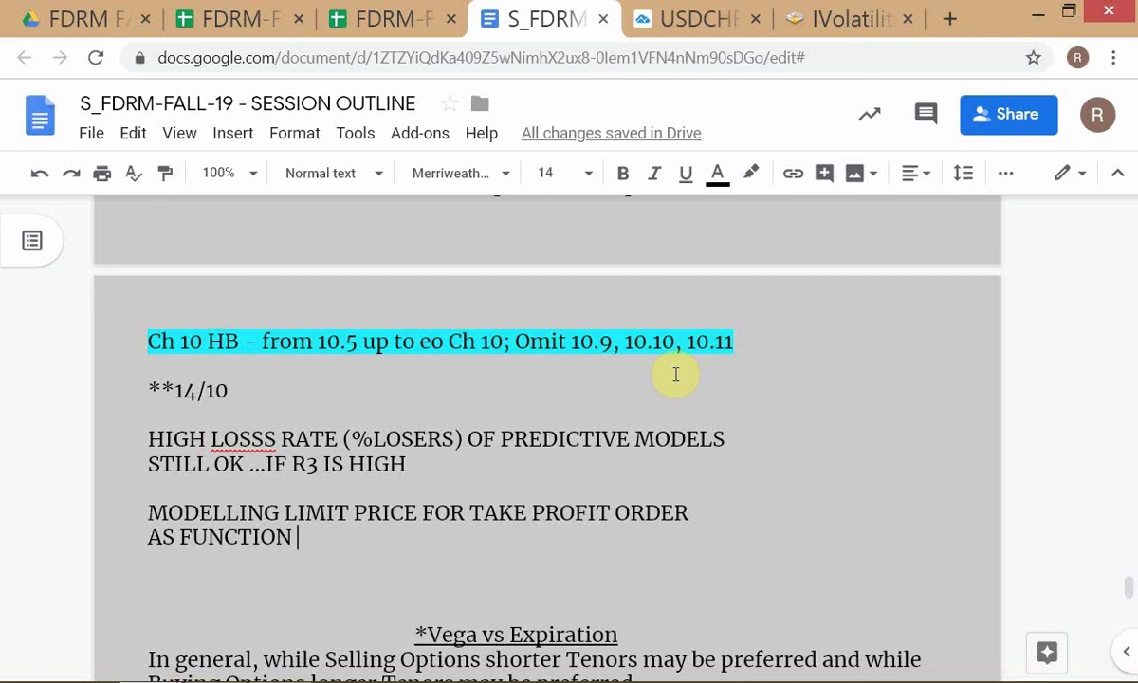
text(OD)
key(BackSpace)
text(F)
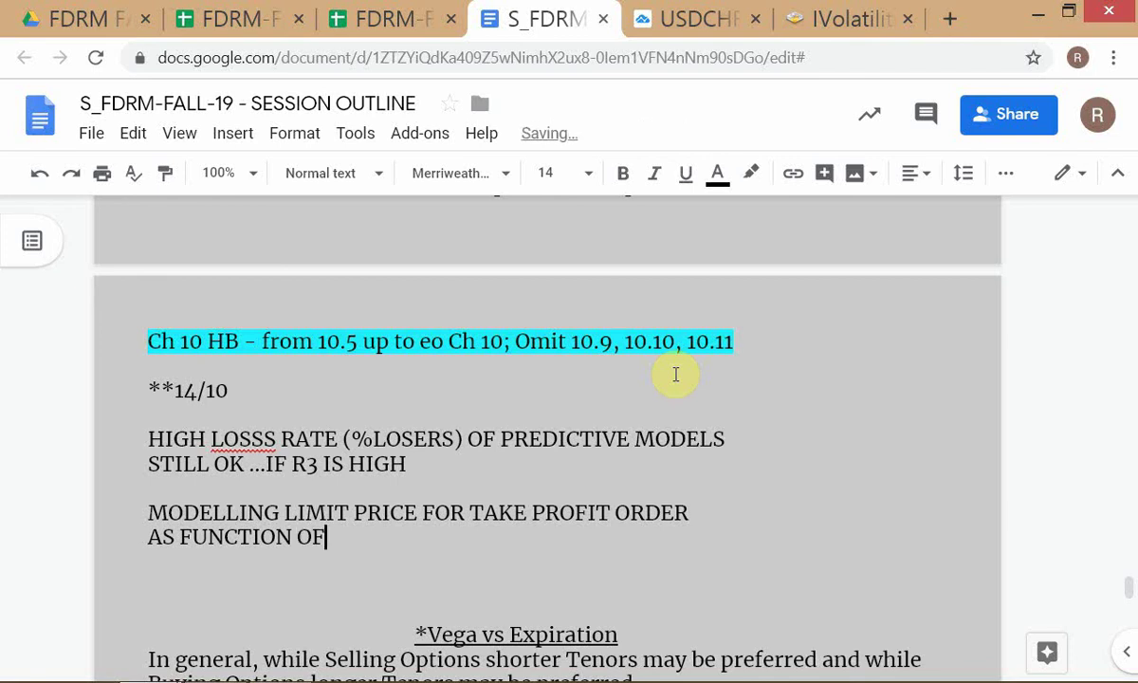
text( 1. POSN SI)
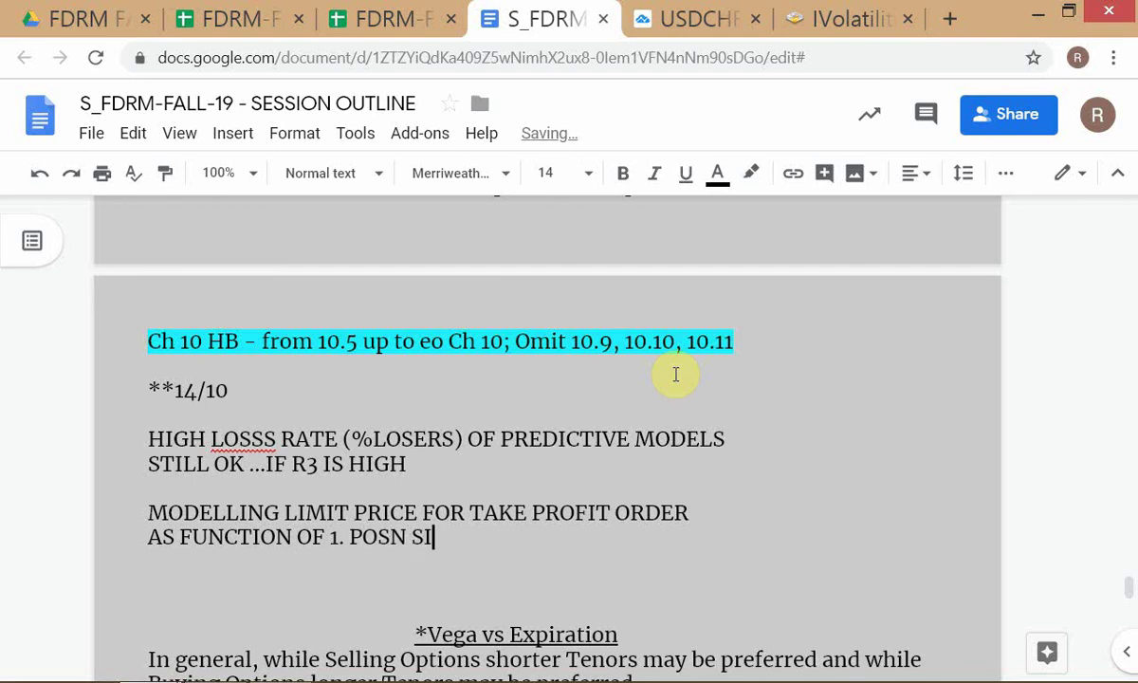
text(ZE   2. ENTRY )
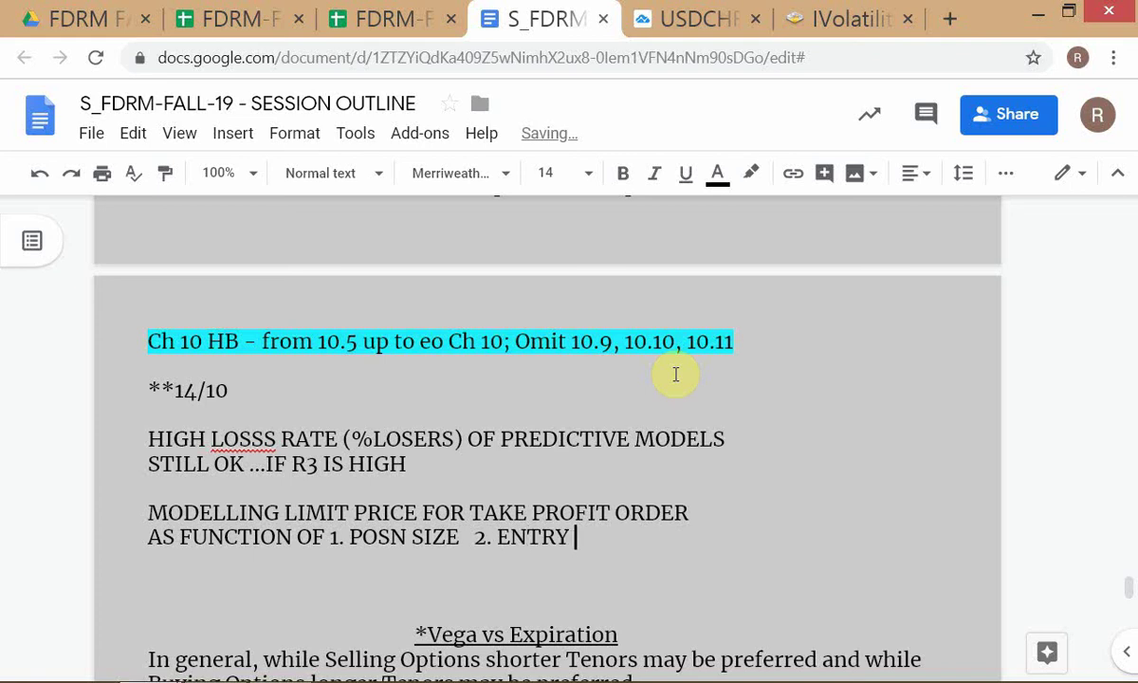
text(PRICE)
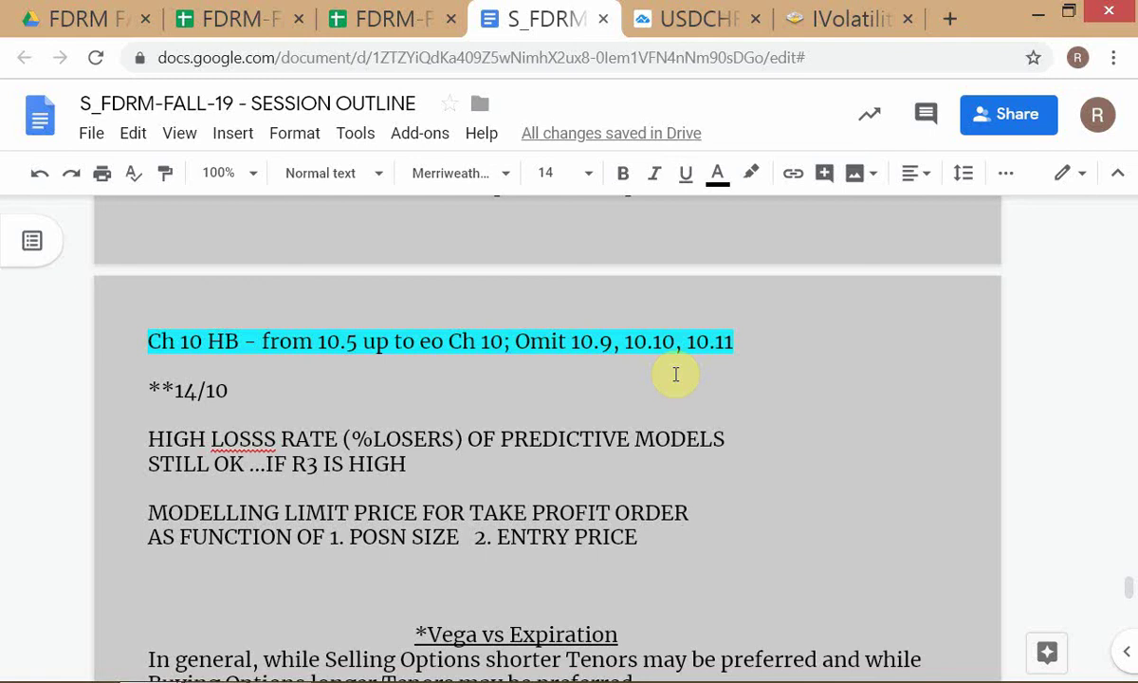
- Add the third factor "3. TARGETED ABSOLUTE PROFIT ON TRDAE" after ENTRY PRICE, set apart by several spaces
key(Left)
key(Right)
key(Left)
key(Right)
text(3.)
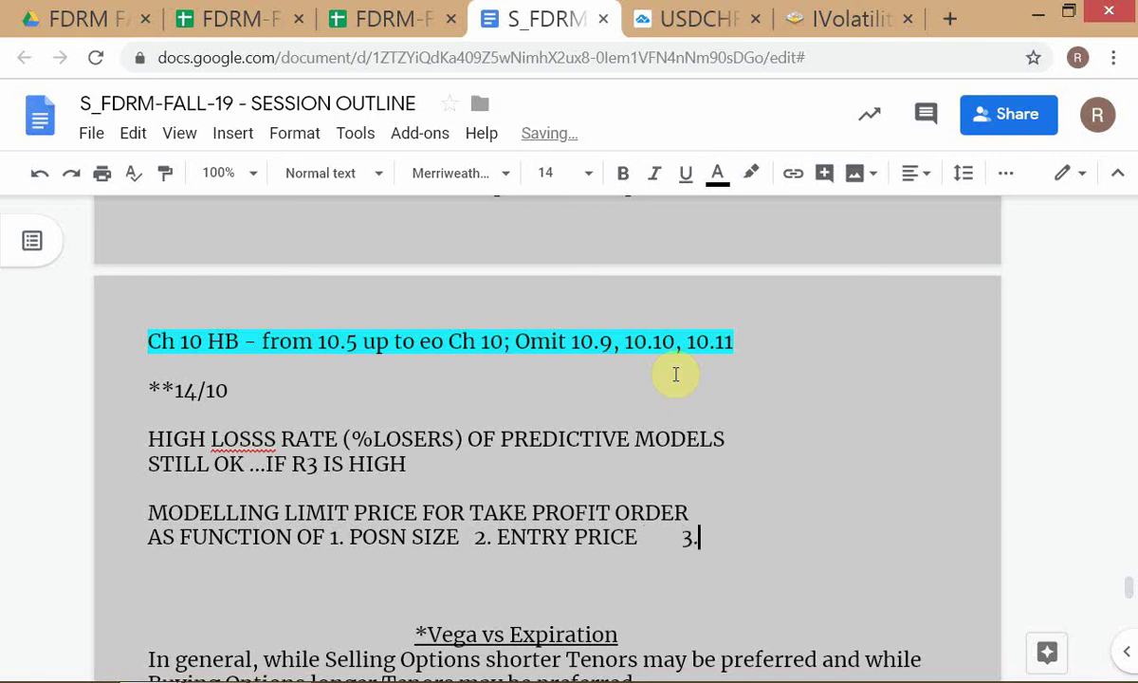
text( TARGETED )
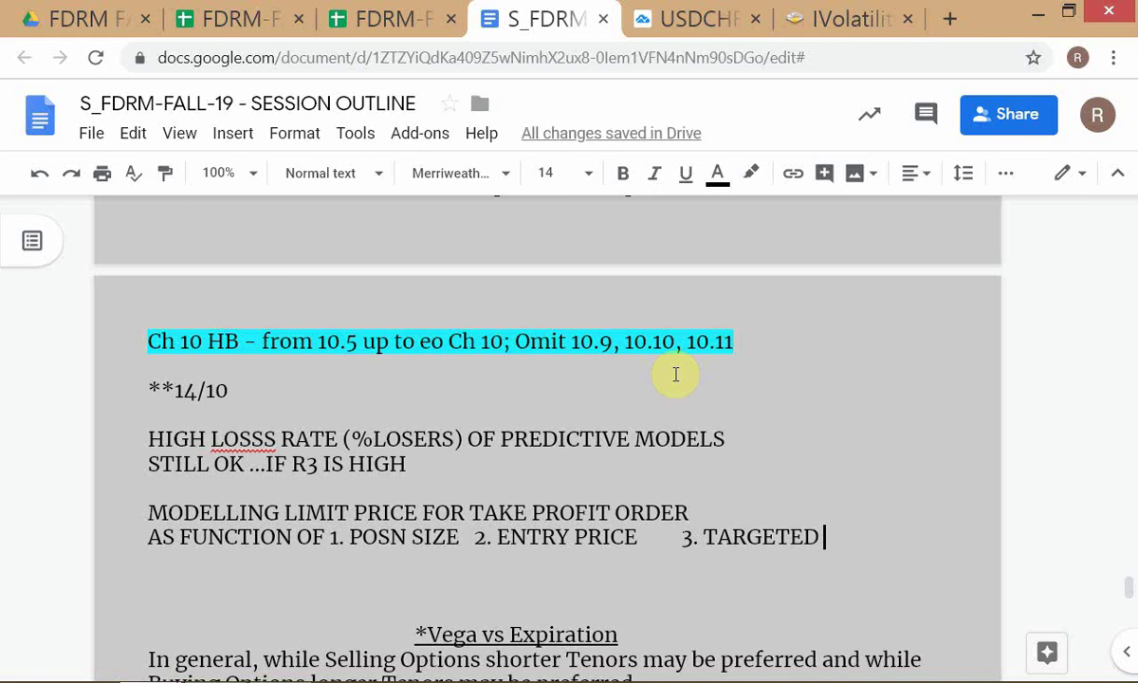
text(ABSOLUTE )
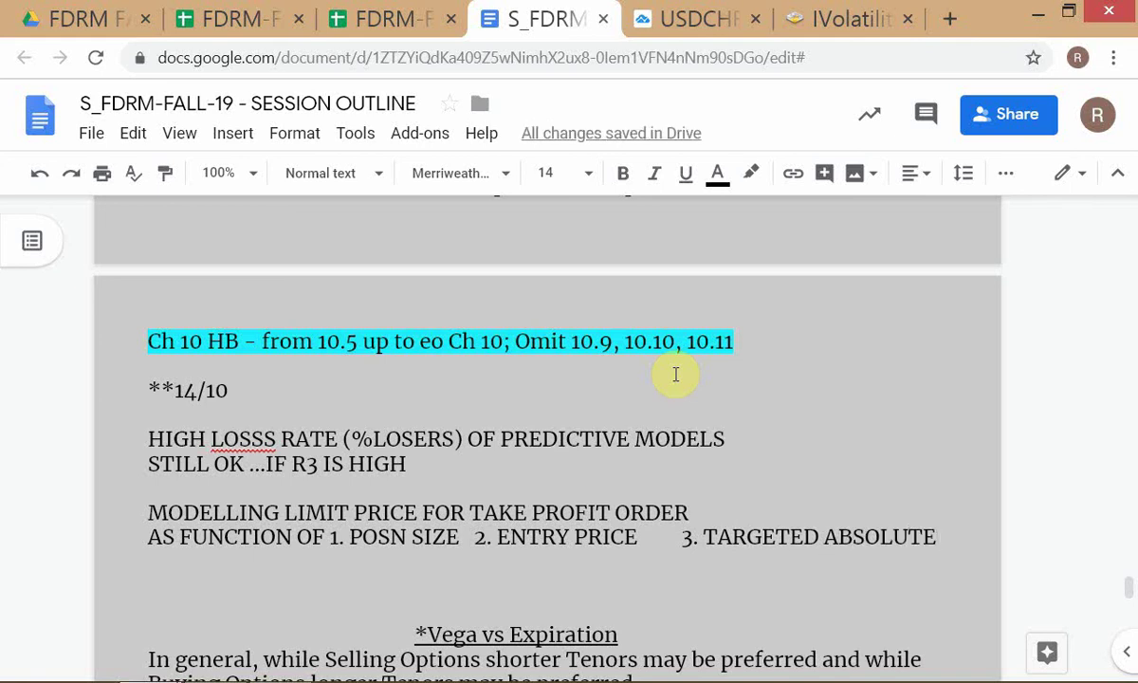
text(PROFIT OF)
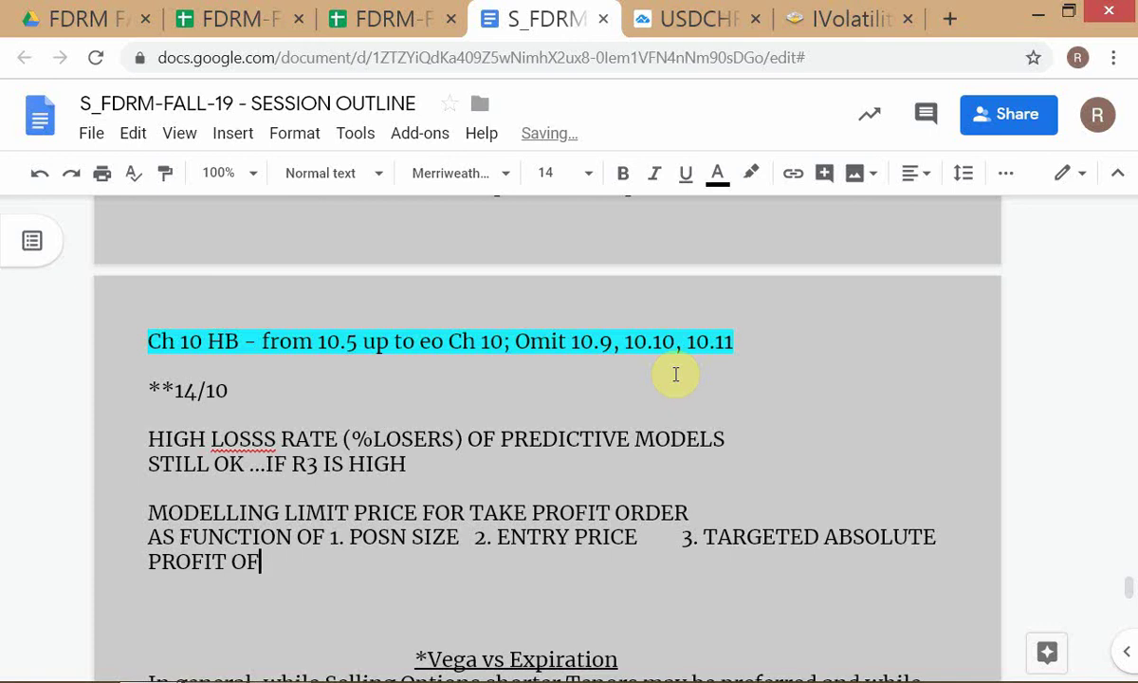
key(BackSpace)
text(N TRDAE)
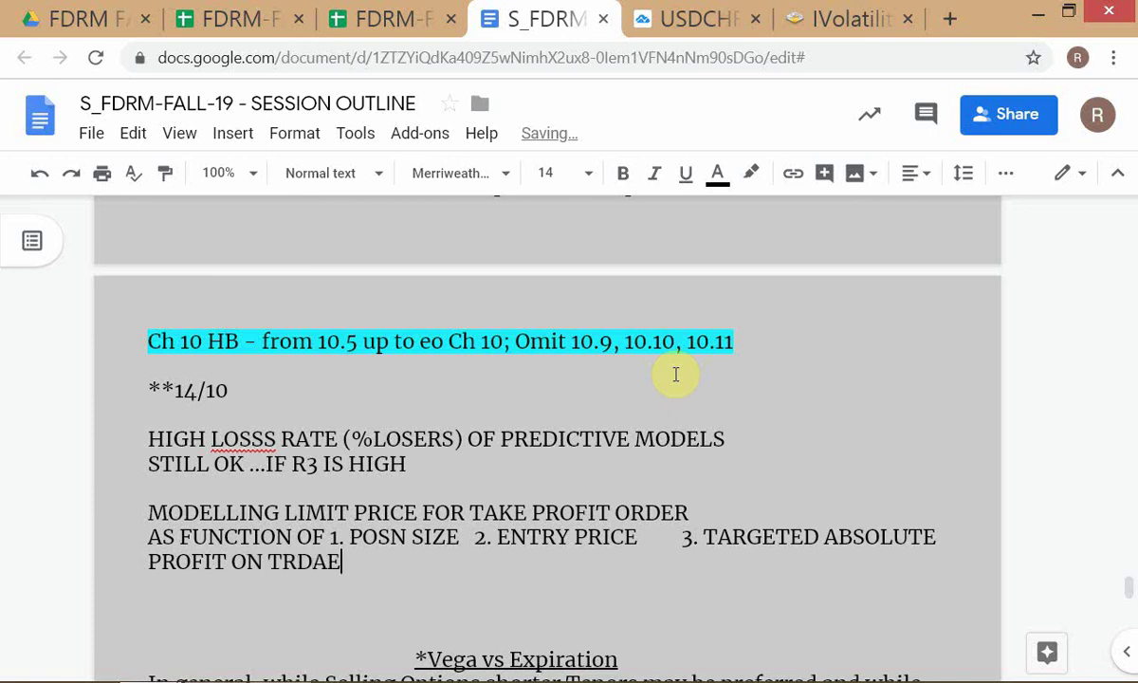
- Correct the misspelled last word of the third factor to "TRADE"
key(Left)
key(Left)
key(Left)
text(A)
key(Right)
key(Right)
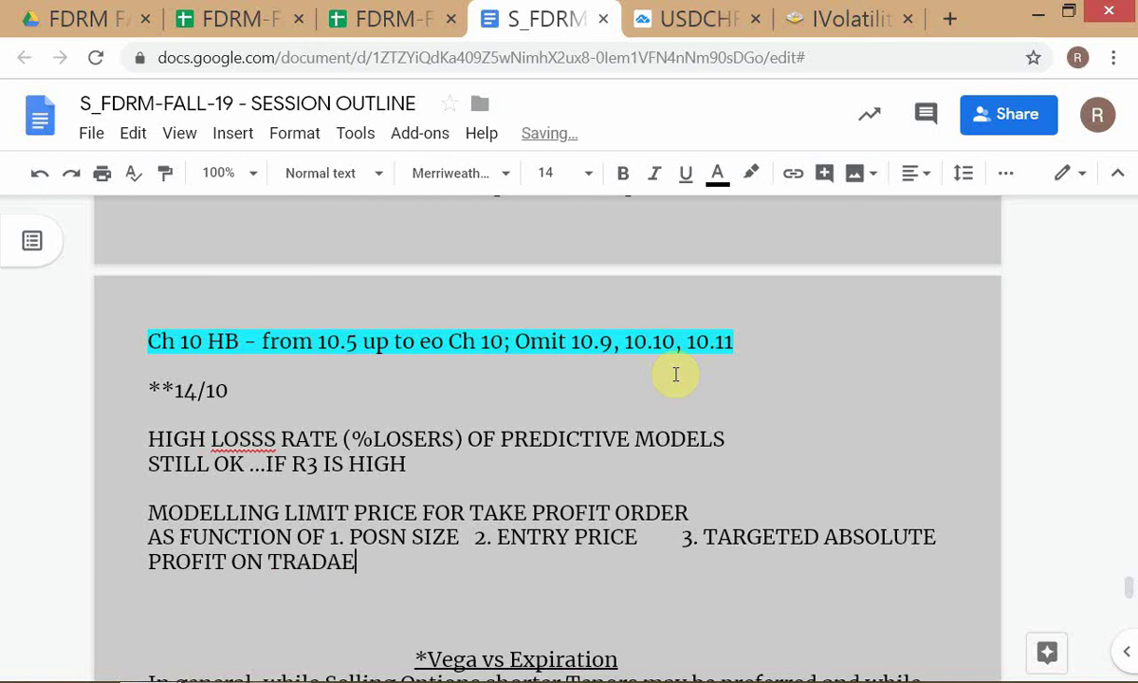
key(BackSpace)
scroll(693, 384, down, 2)
click(693, 428)
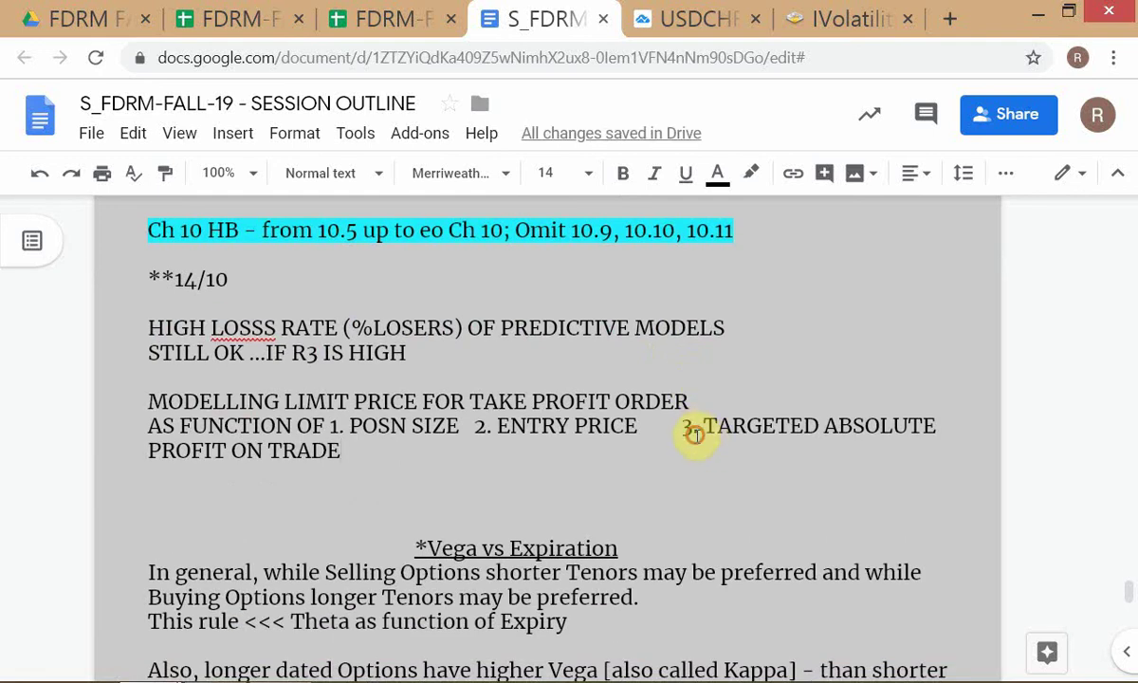
text(.)
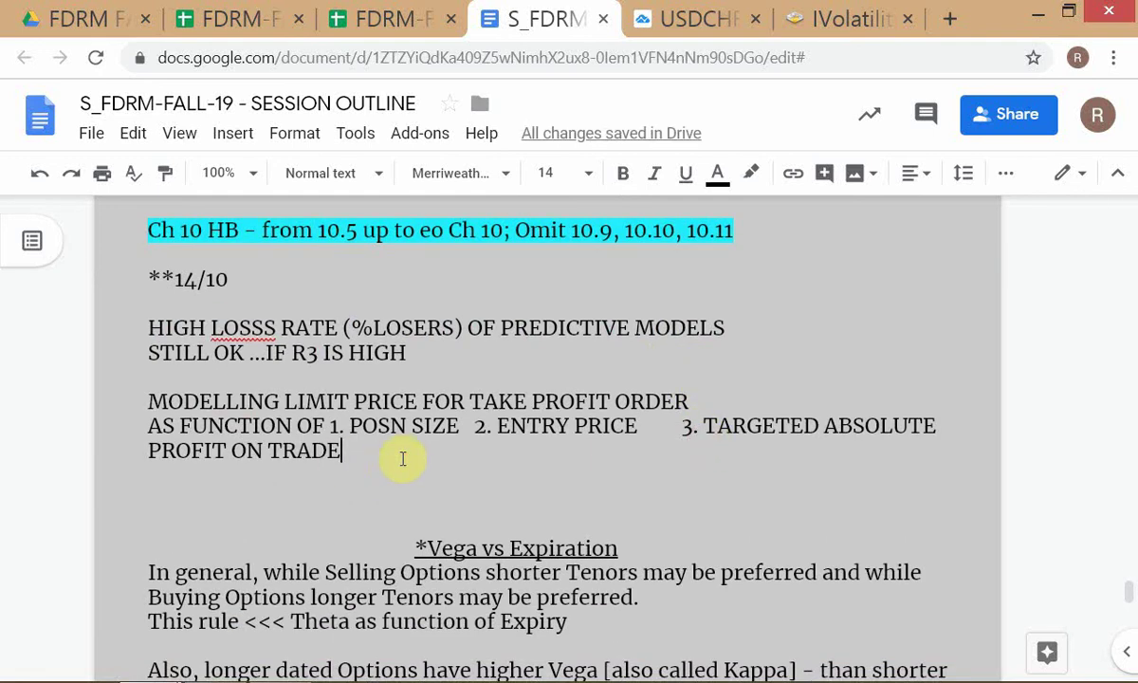
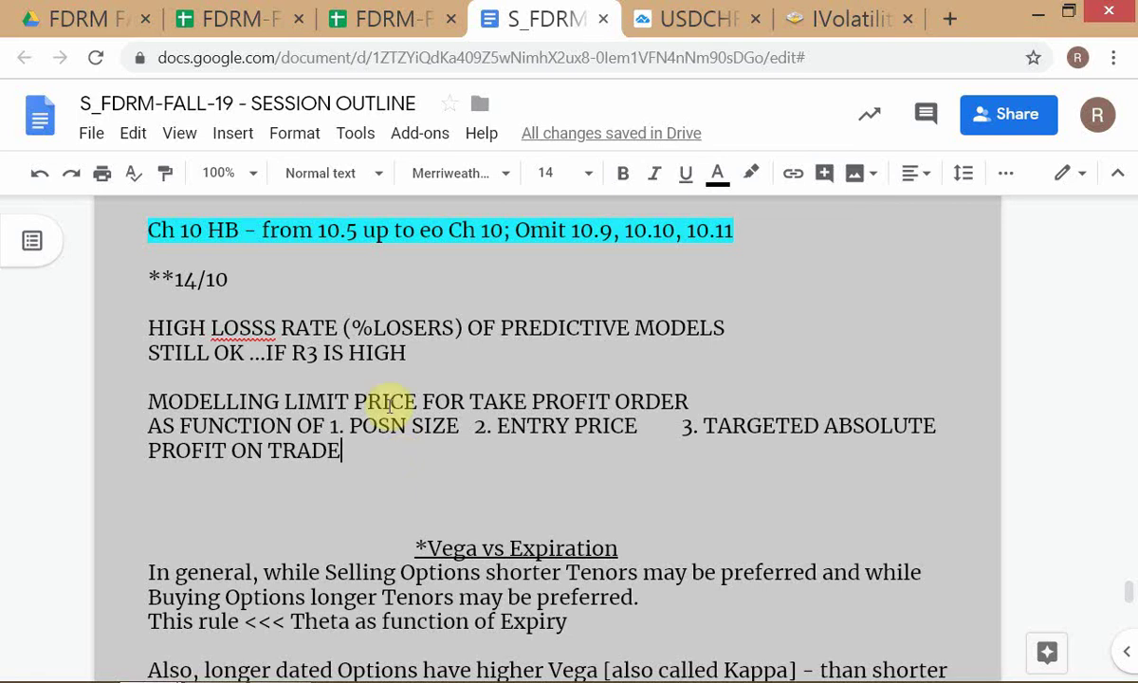
- View the USDCHF 4h chart in TradingView and return to the session outline
click(682, 23)
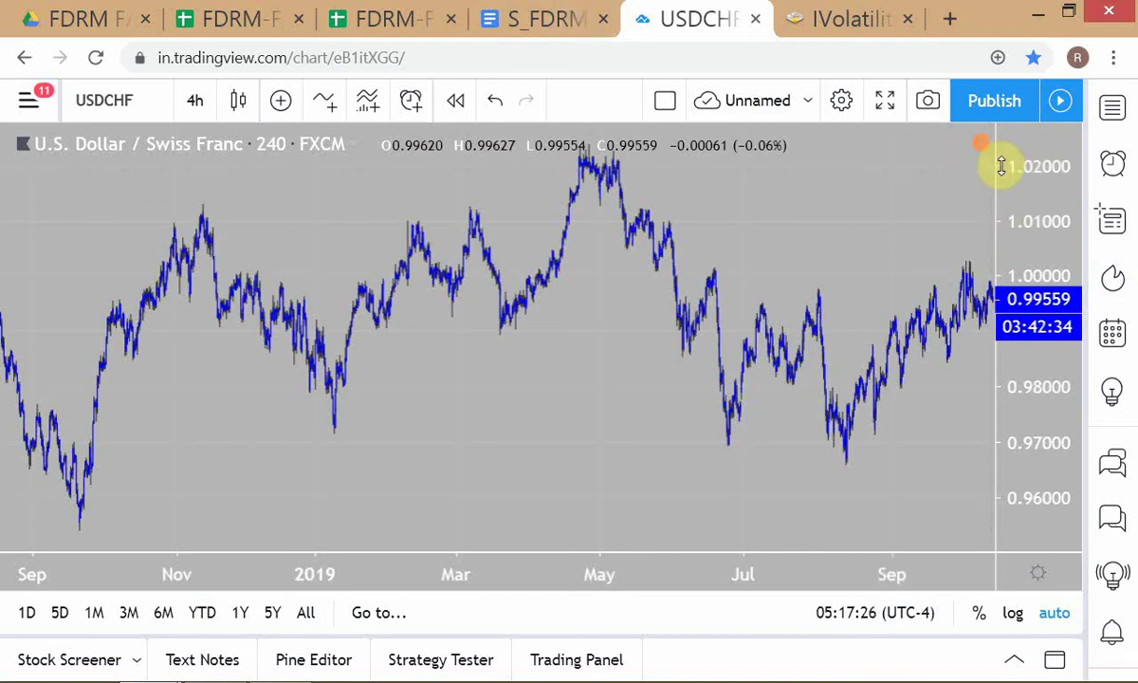
click(538, 20)
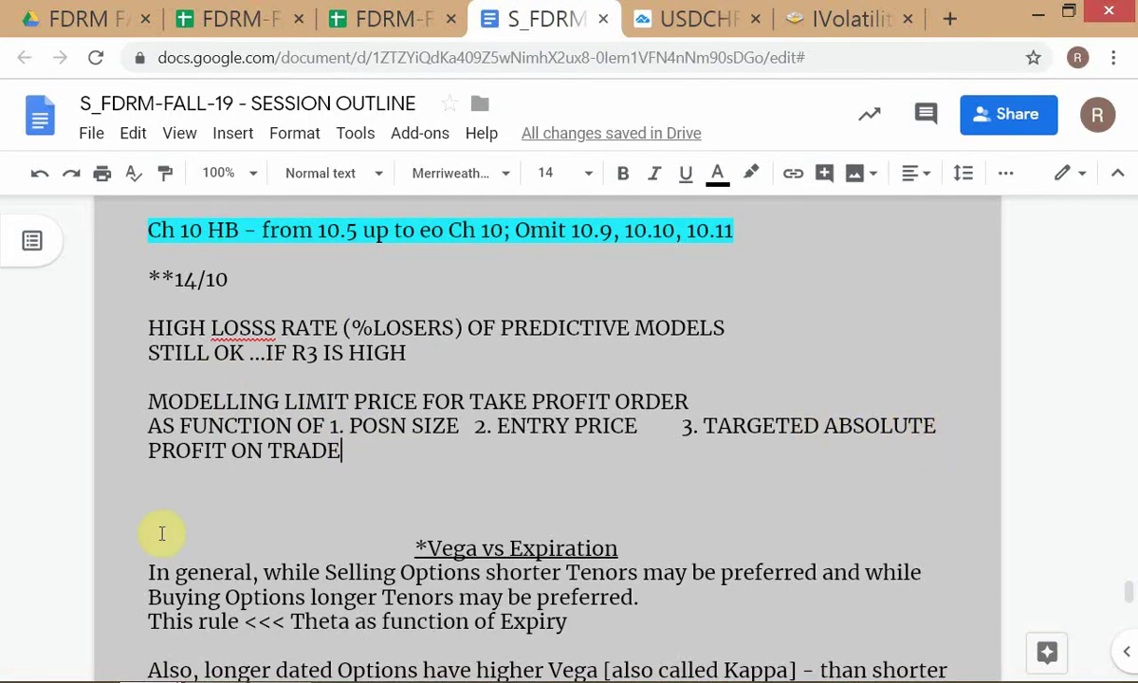
scroll(241, 501, down, 2)
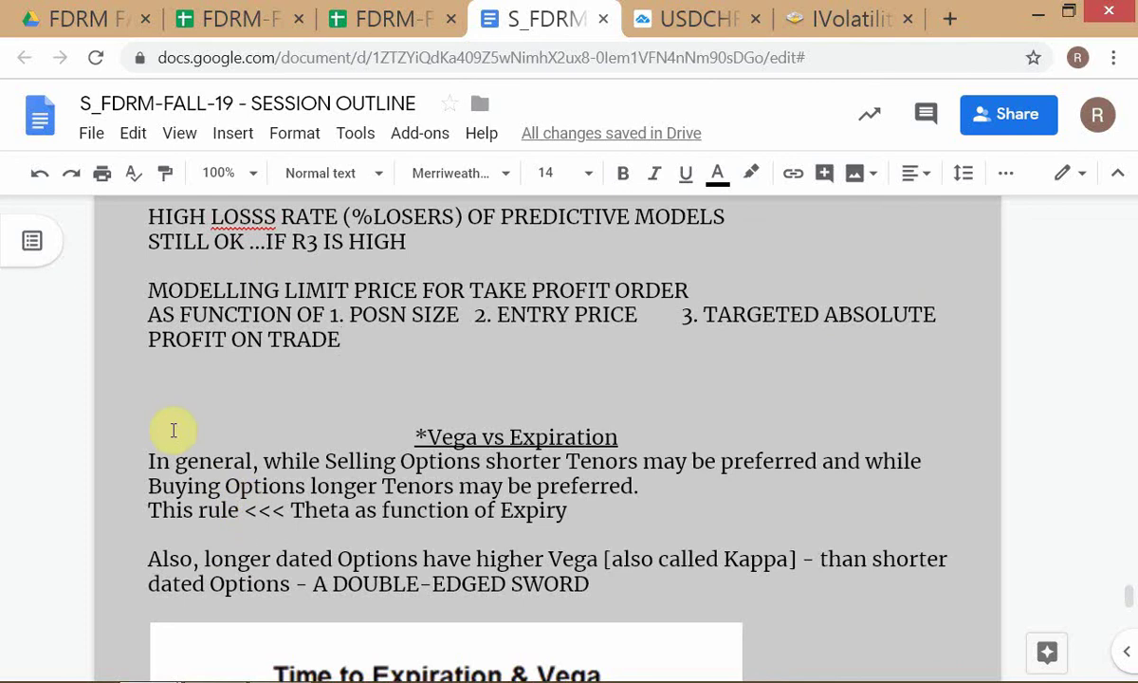
click(113, 402)
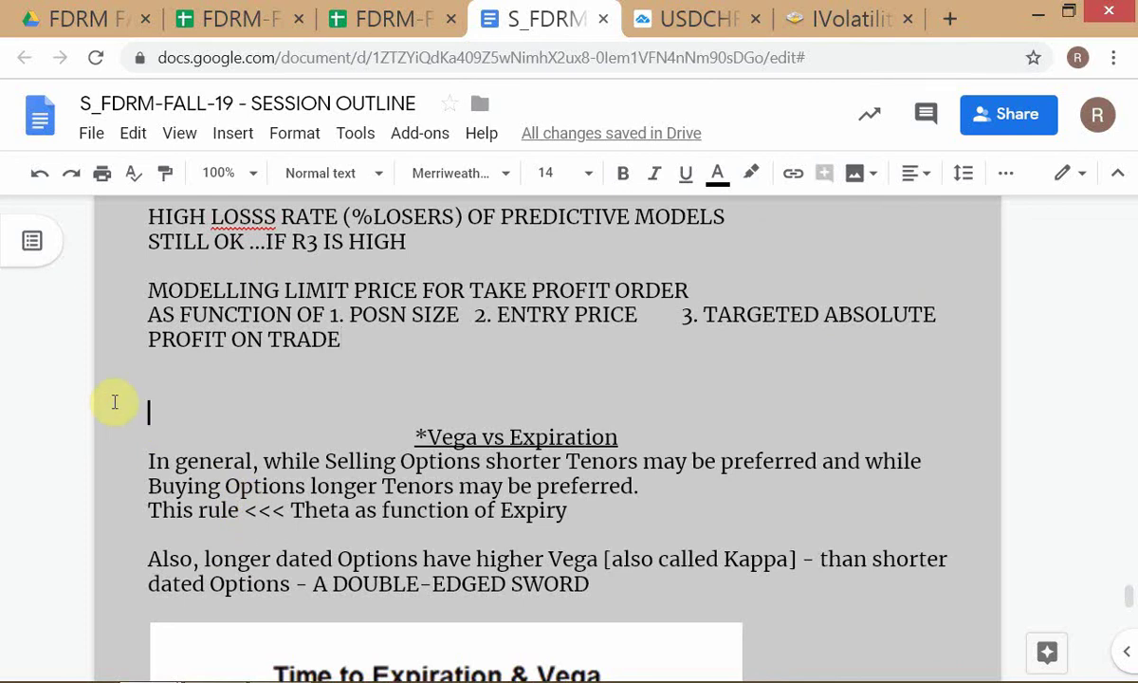
key(Up)
text(E)
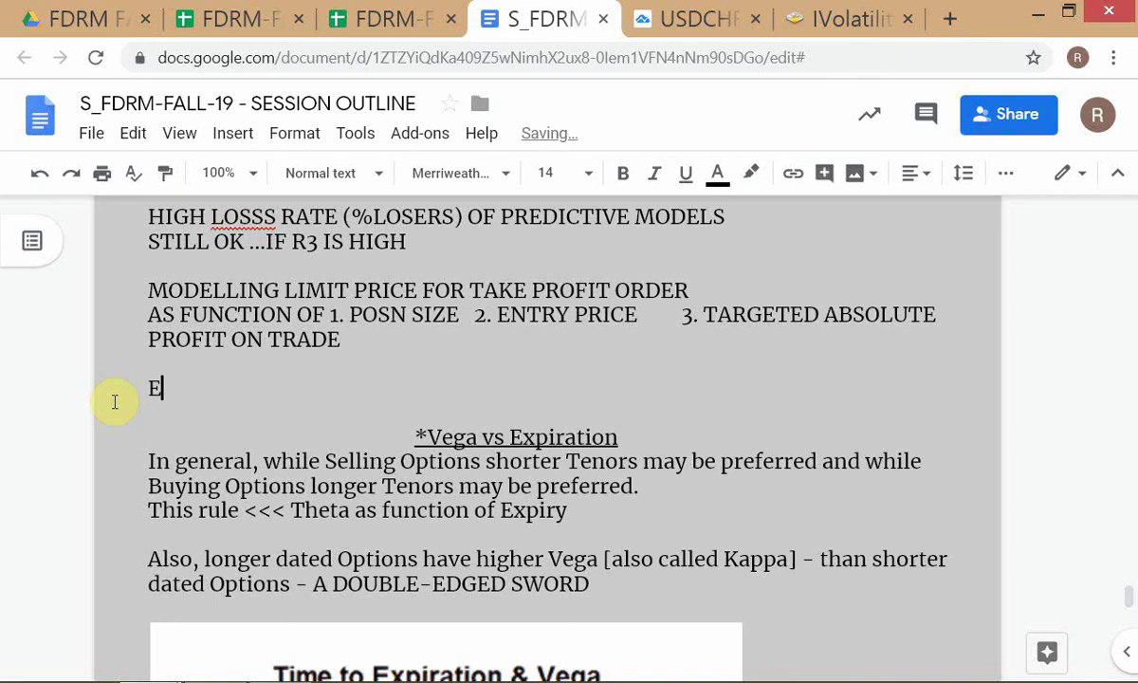
text(X=P)
key(Left)
key(Left)
key(Left)
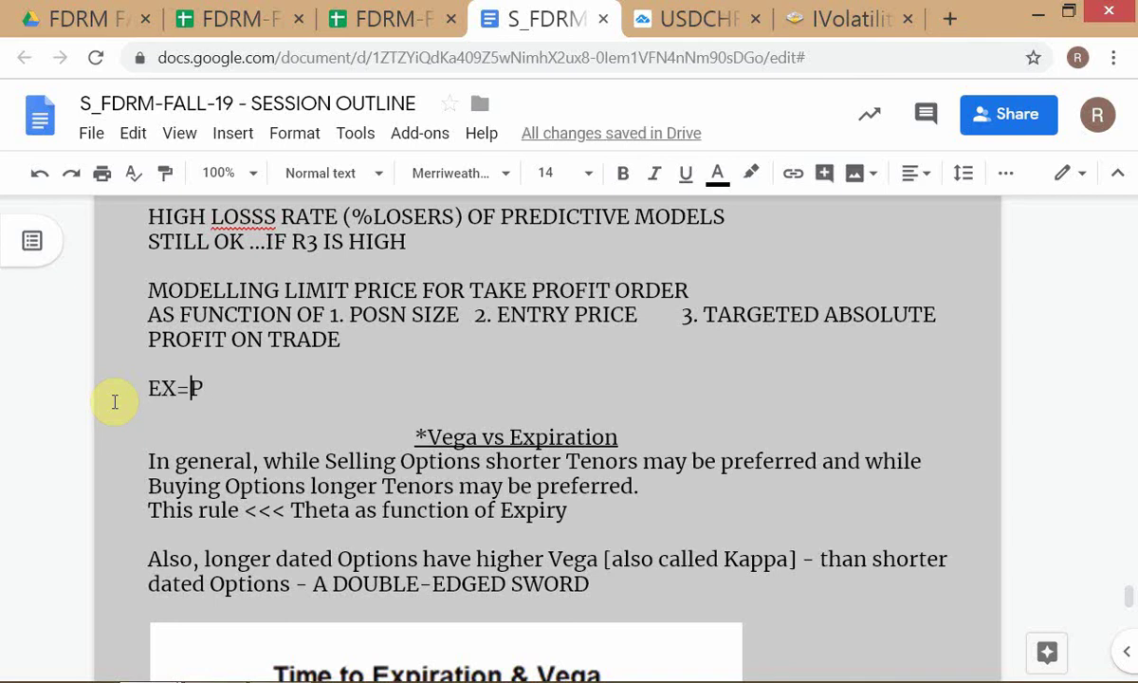
key(shift+Right)
text(-)
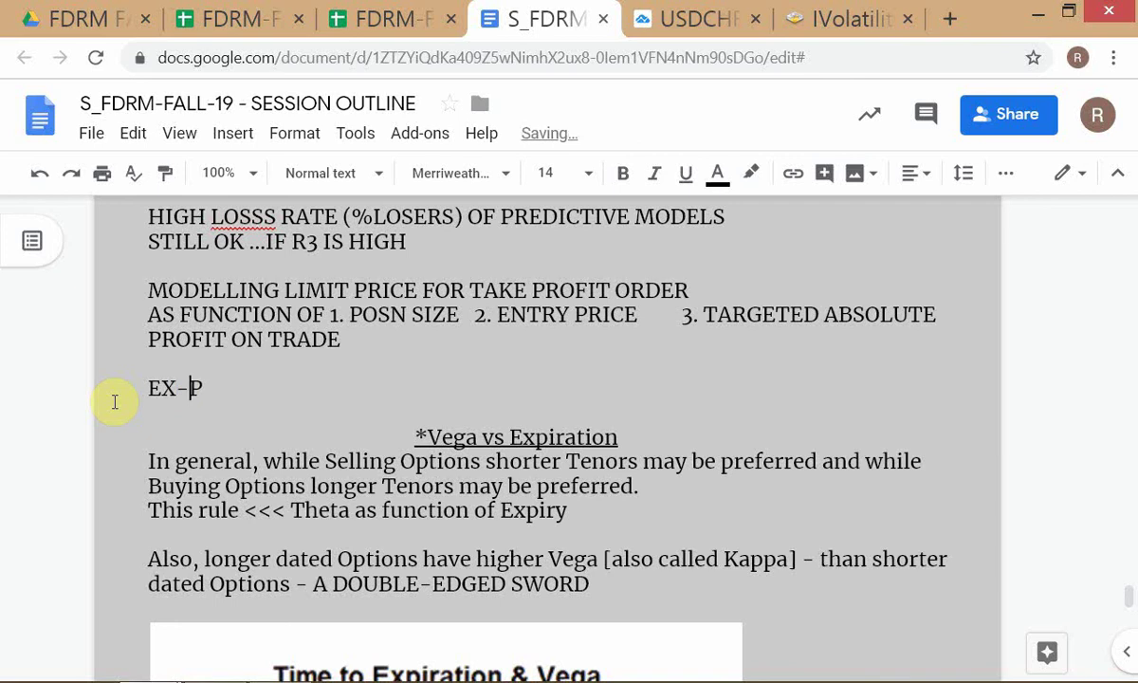
key(Right)
key(Right)
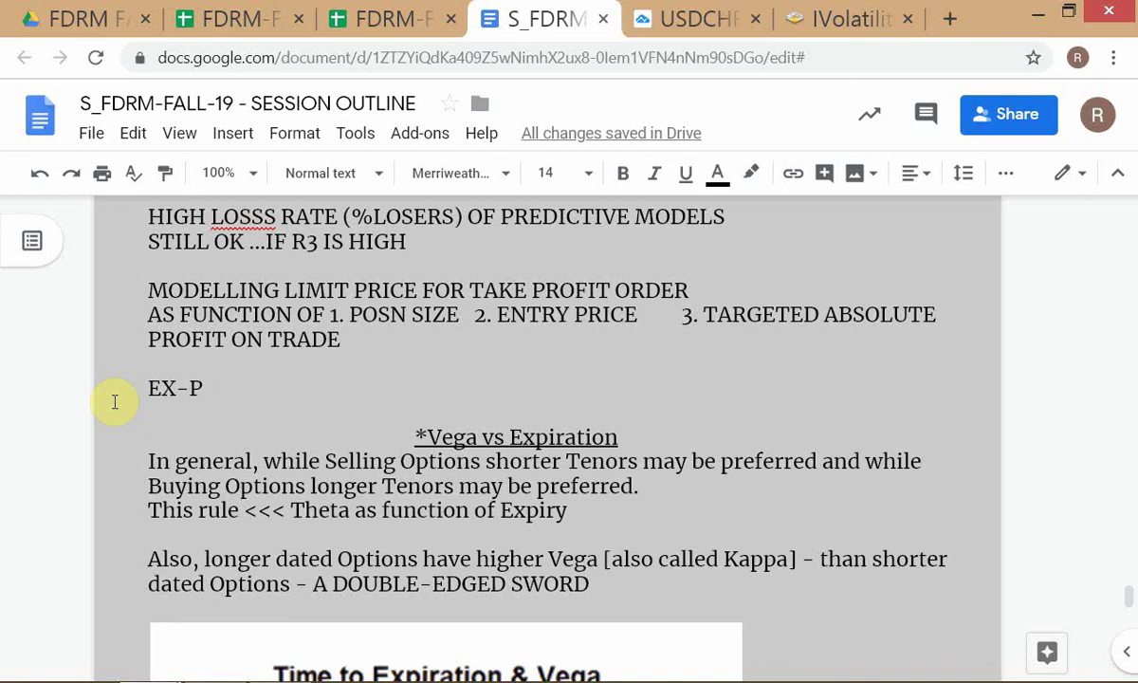
text(=)
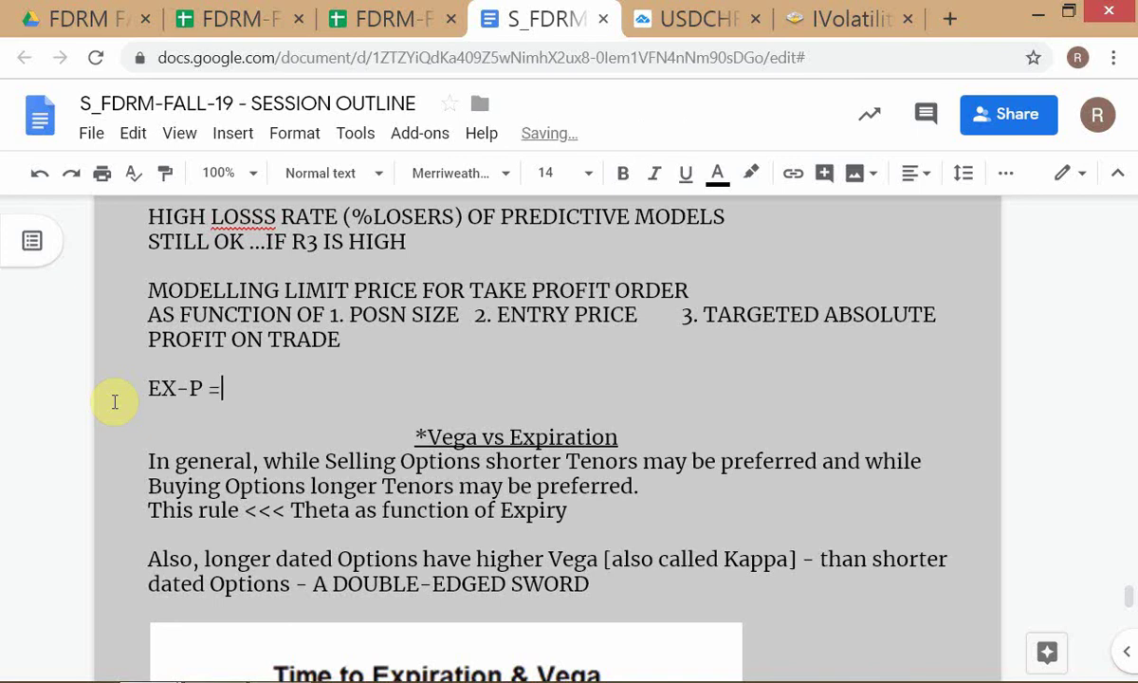
key(BackSpace)
key(BackSpace)
key(BackSpace)
key(BackSpace)
key(BackSpace)
key(BackSpace)
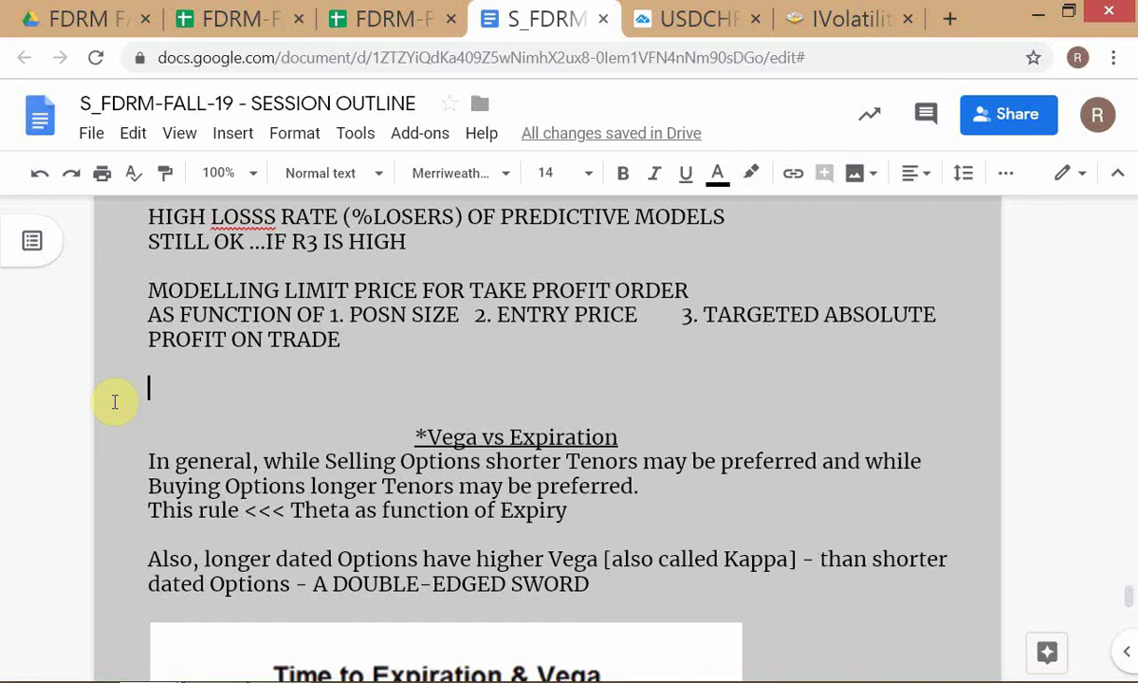
text(ABS)
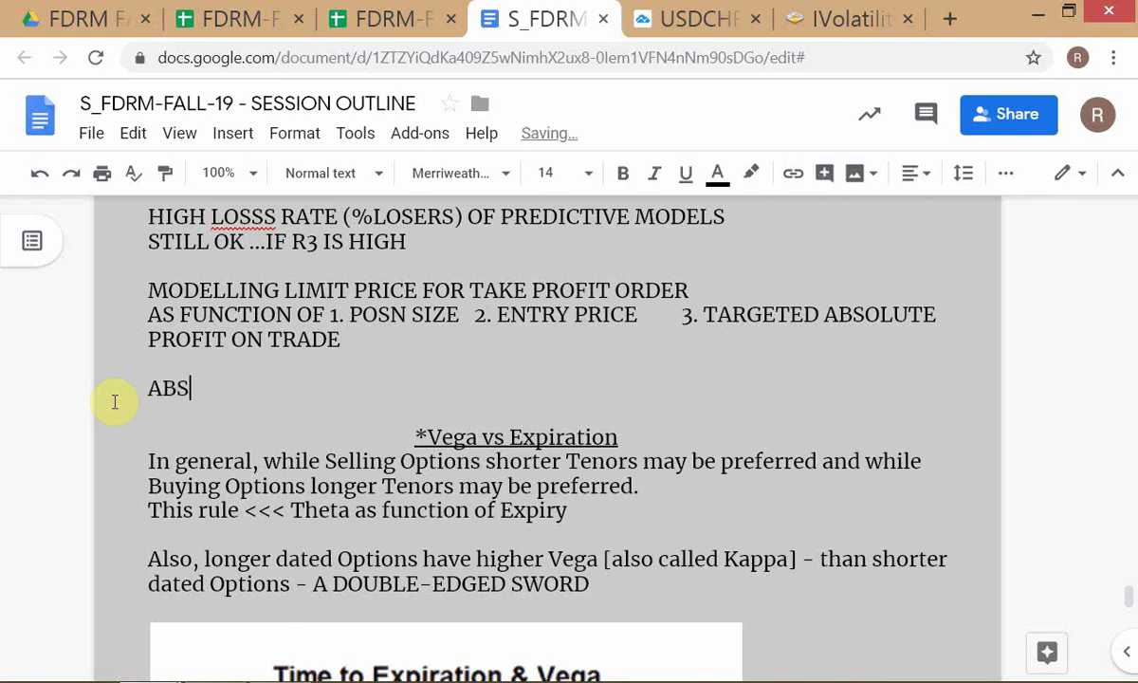
key(BackSpace)
key(BackSpace)
key(BackSpace)
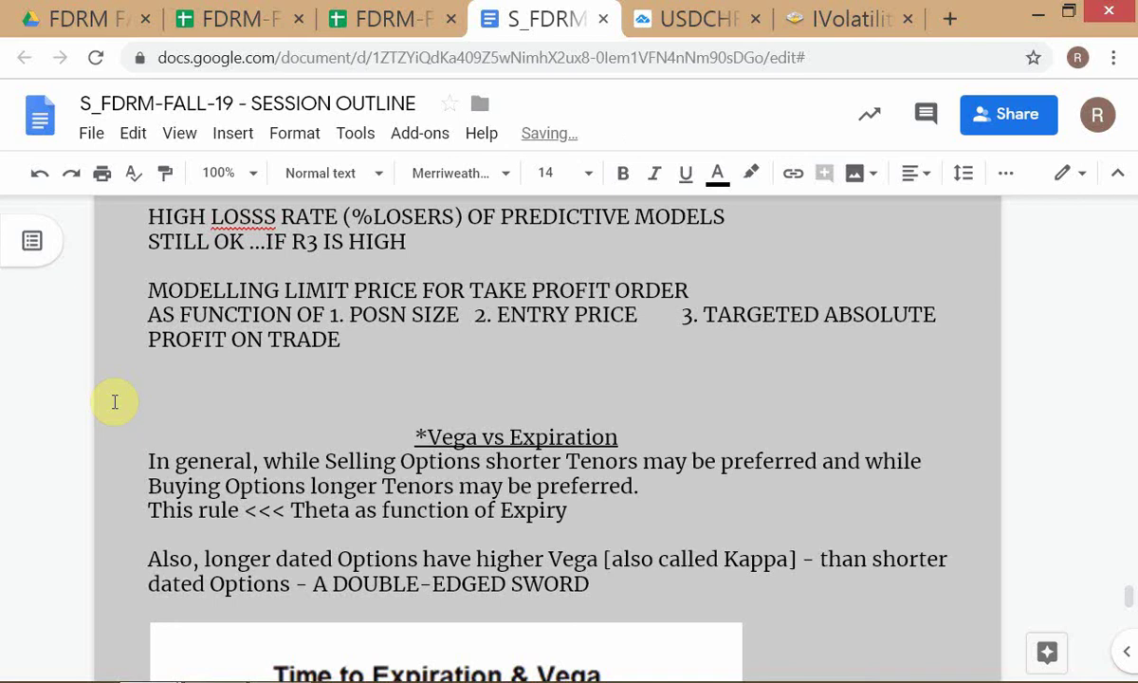
- Write the profit formula "PFT = POSN * (EN-P - EX/P" on a blank line below the take-profit factors
text(PFT =)
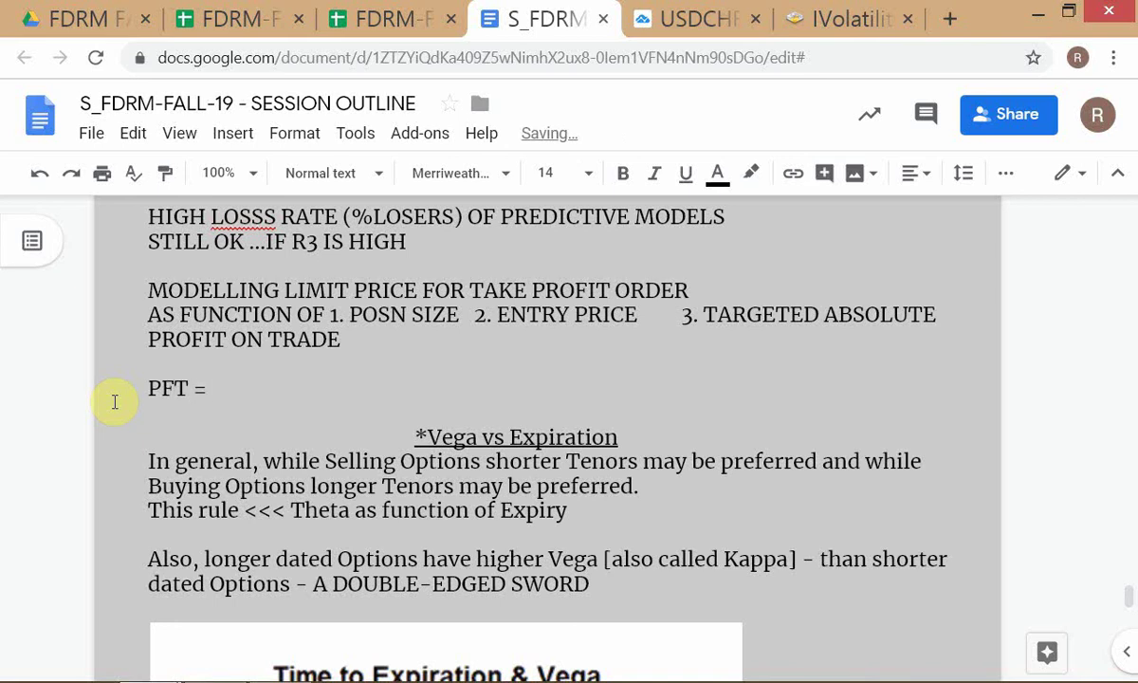
text( PO)
key(BackSpace)
text(OSN * )
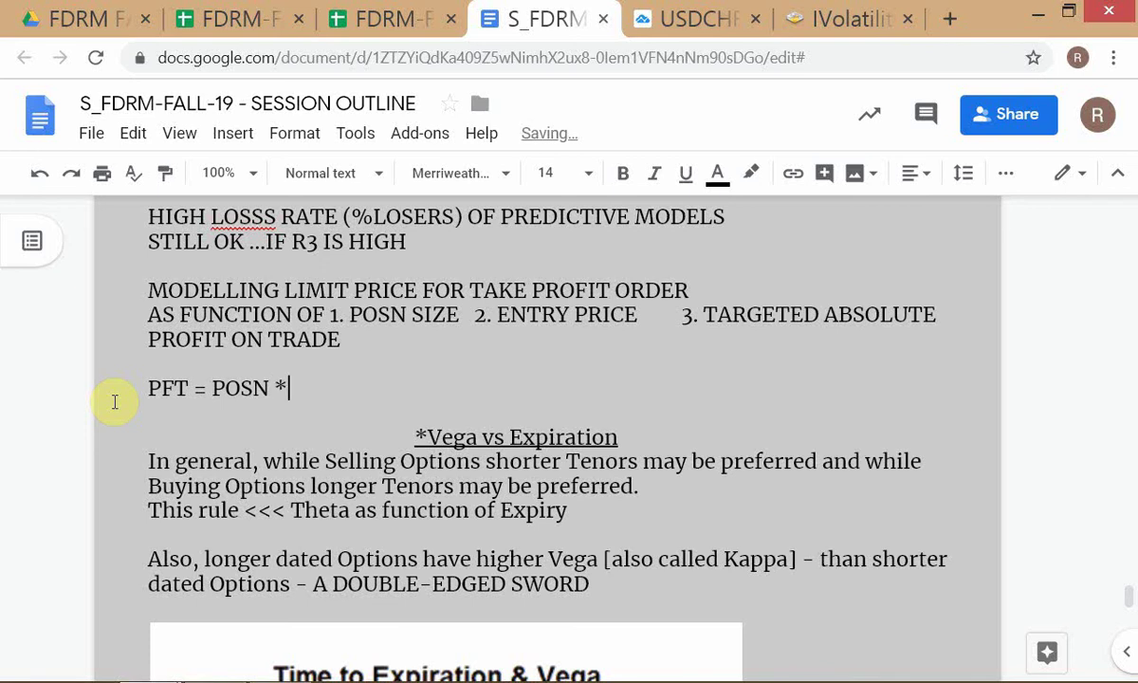
text((EN=P)
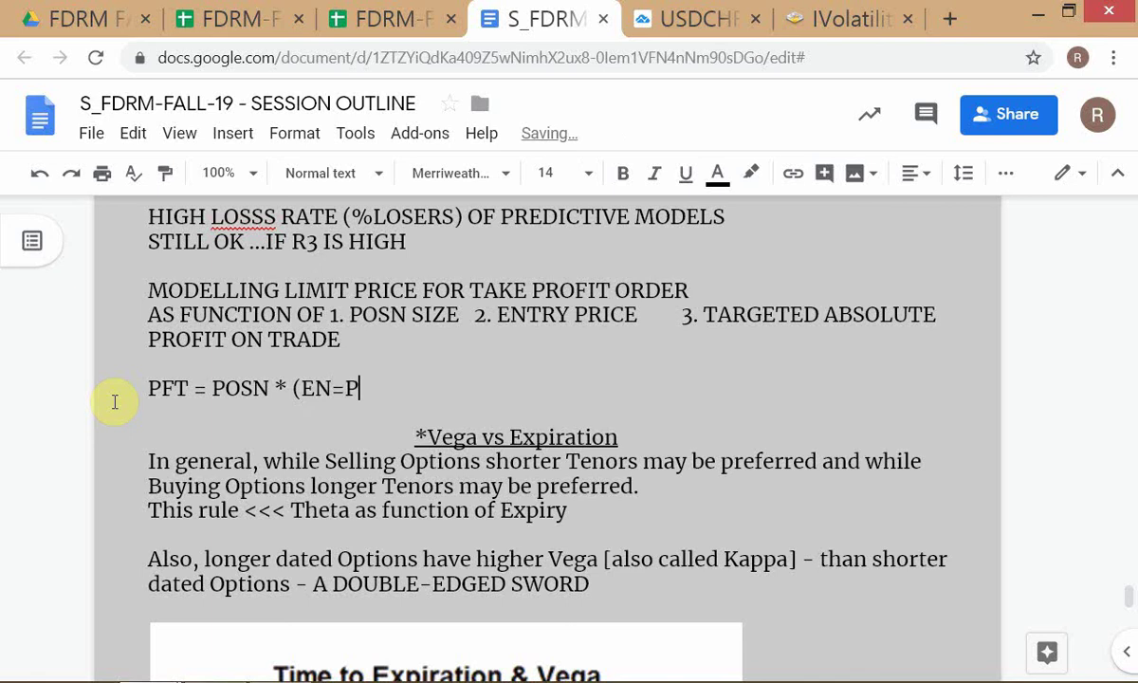
key(BackSpace)
key(BackSpace)
text(-P   - EX/P)
- Replace the hyphen in the formula's entry-price term with a slash so it reads EN/P
key(Left)
key(Left)
key(Left)
key(Left)
key(Left)
key(Left)
key(Left)
key(Left)
key(Left)
key(Left)
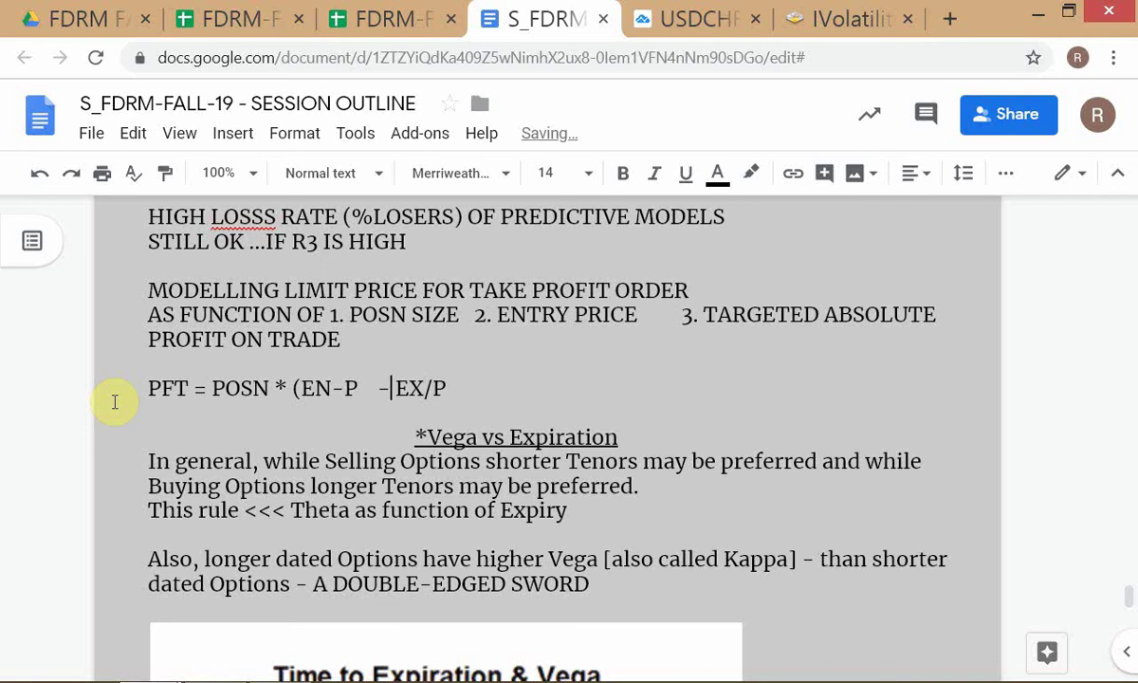
key(Delete)
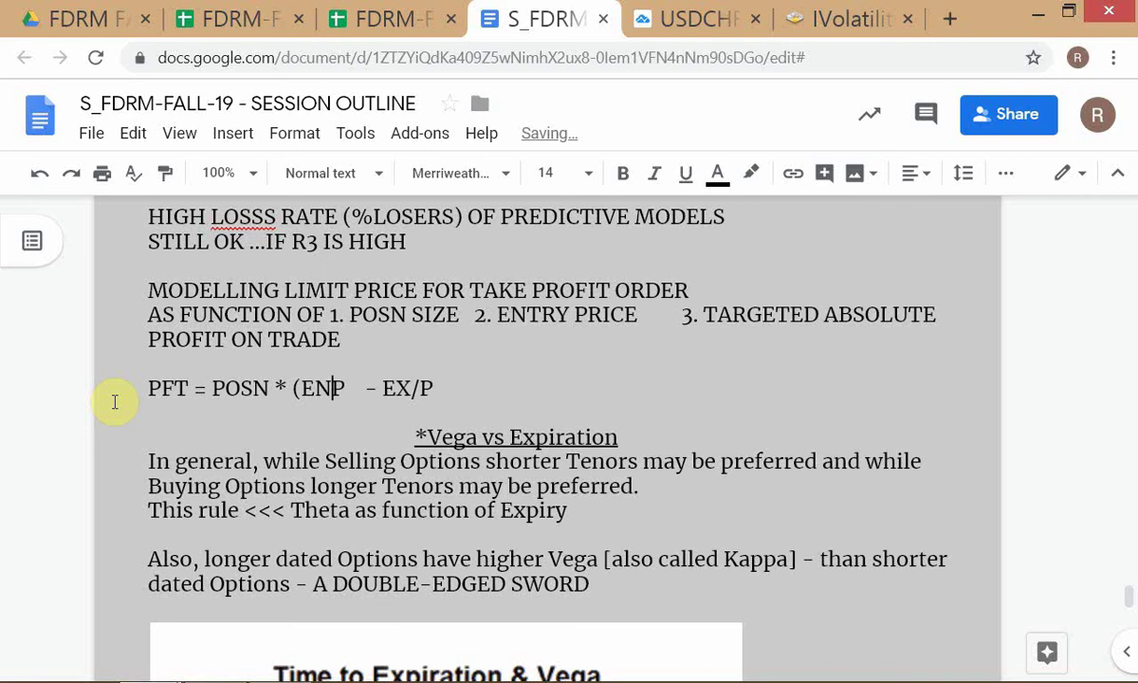
text(/)
- Insert ABS before the opening parenthesis of the price difference in the profit formula
key(Left)
key(Left)
key(Left)
key(Left)
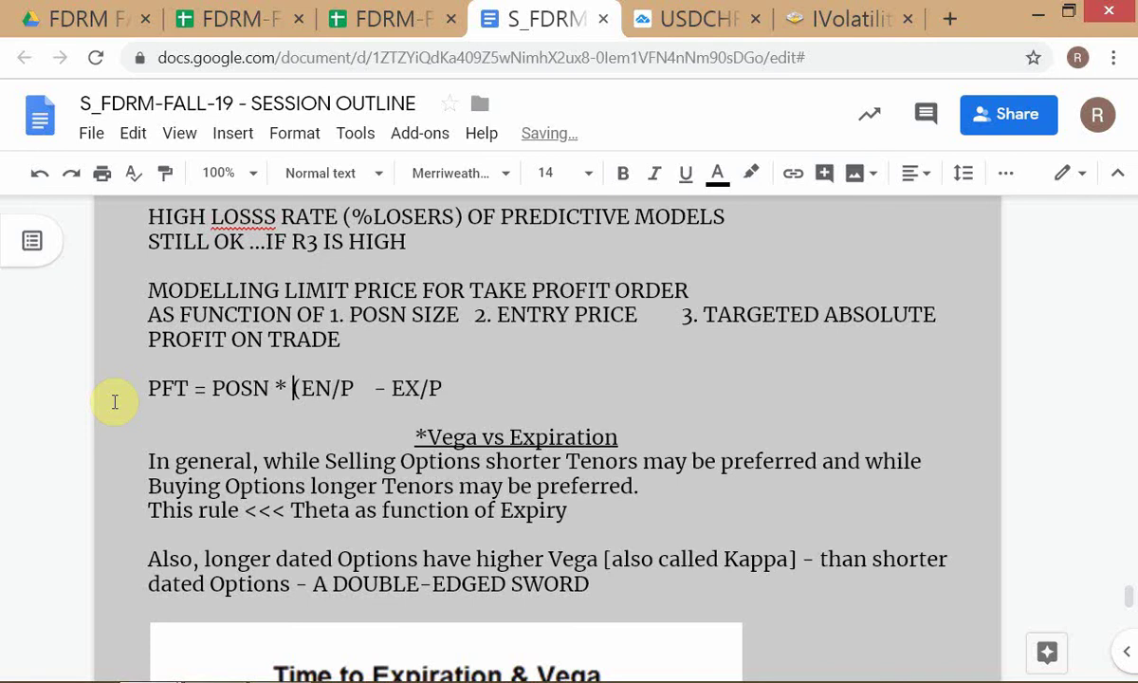
text(ABS)
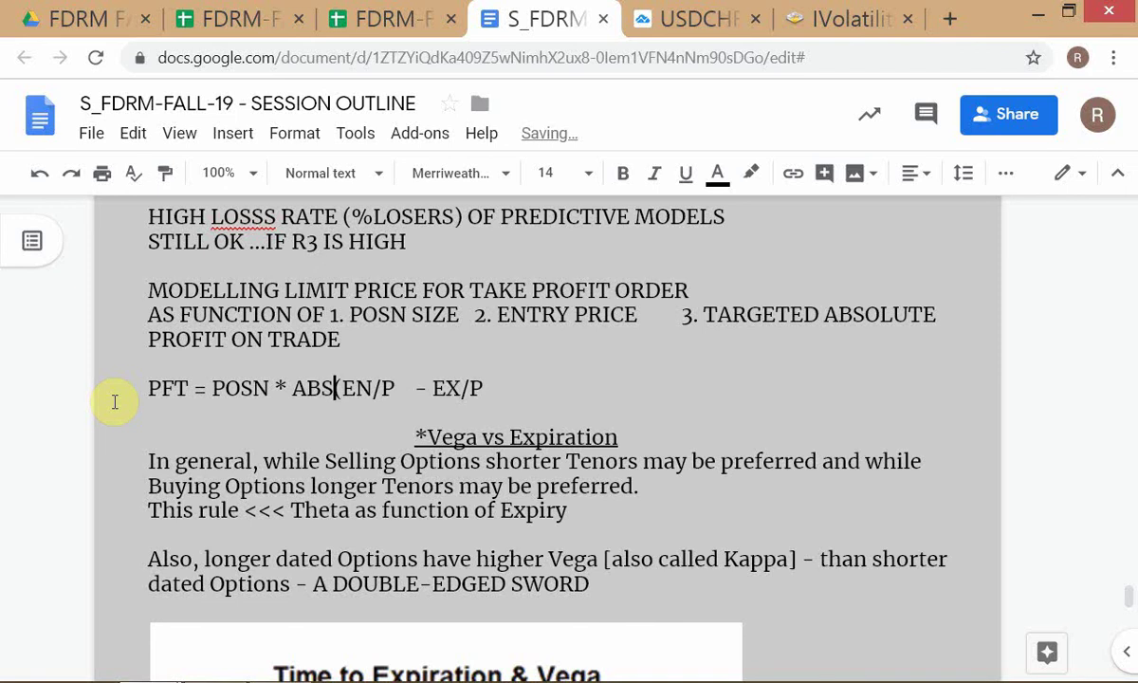
- Put a space after ABS and remove the surplus spaces between EN/P and the minus sign
key(Right)
key(Right)
key(Right)
key(Right)
key(Right)
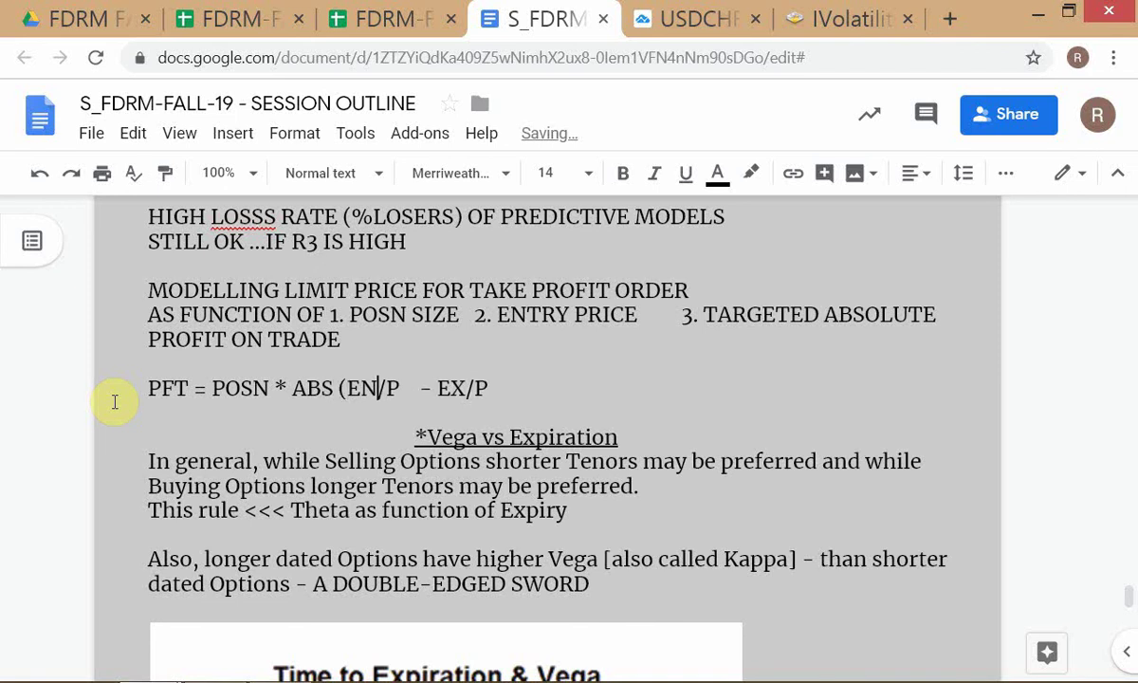
key(Delete)
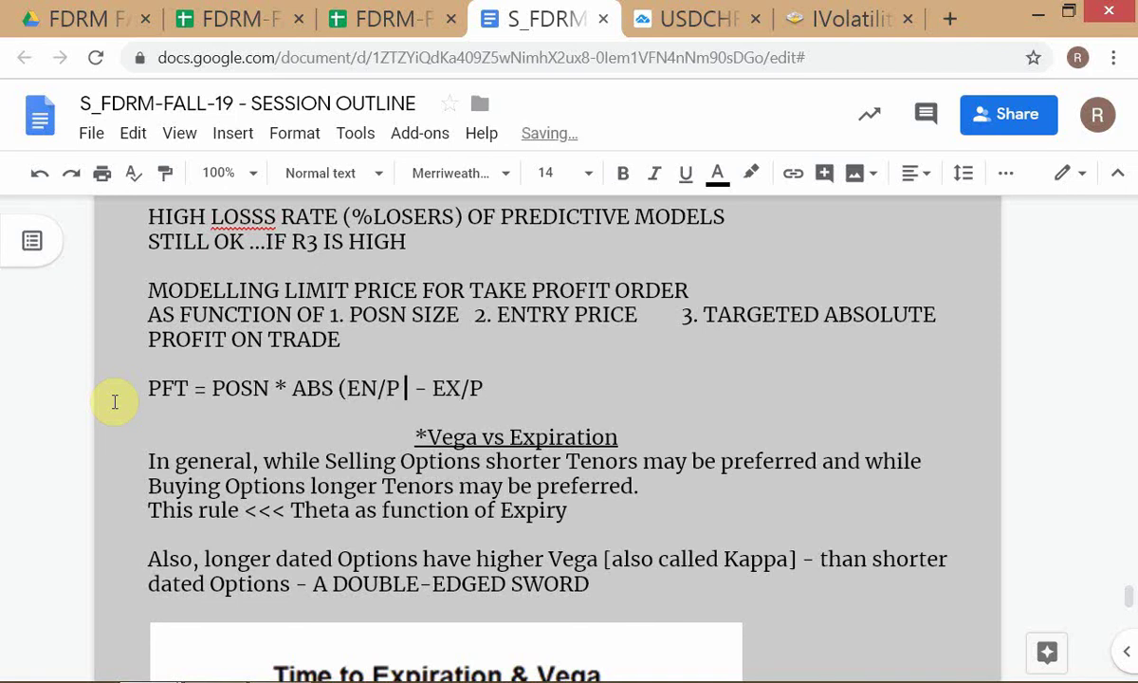
key(Delete)
key(Right)
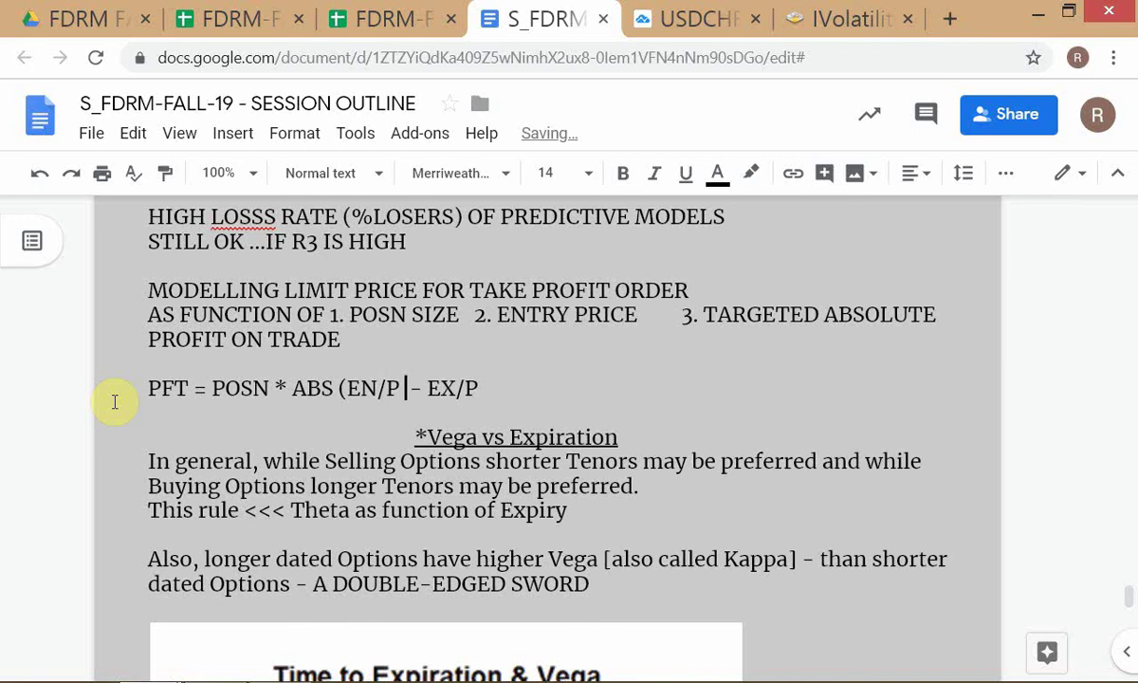
key(Right)
key(Delete)
- Close the parenthesis after EX/P and enclose everything after the equals sign in square brackets
key(Right)
key(Right)
key(Right)
key(Right)
key(Right)
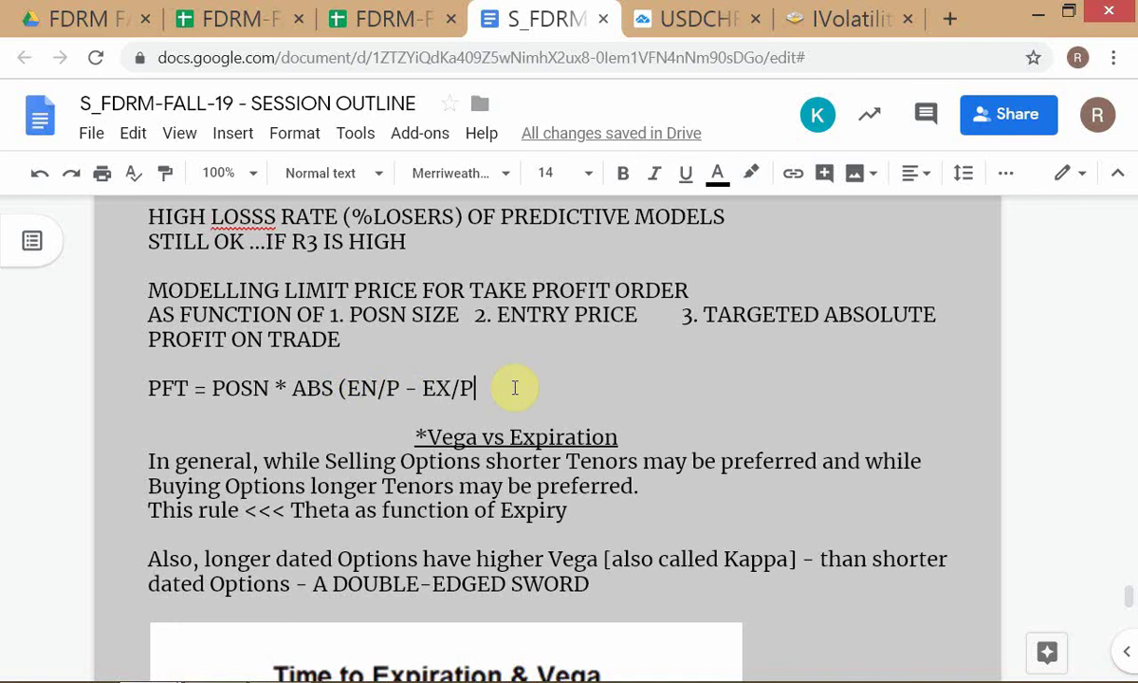
text())
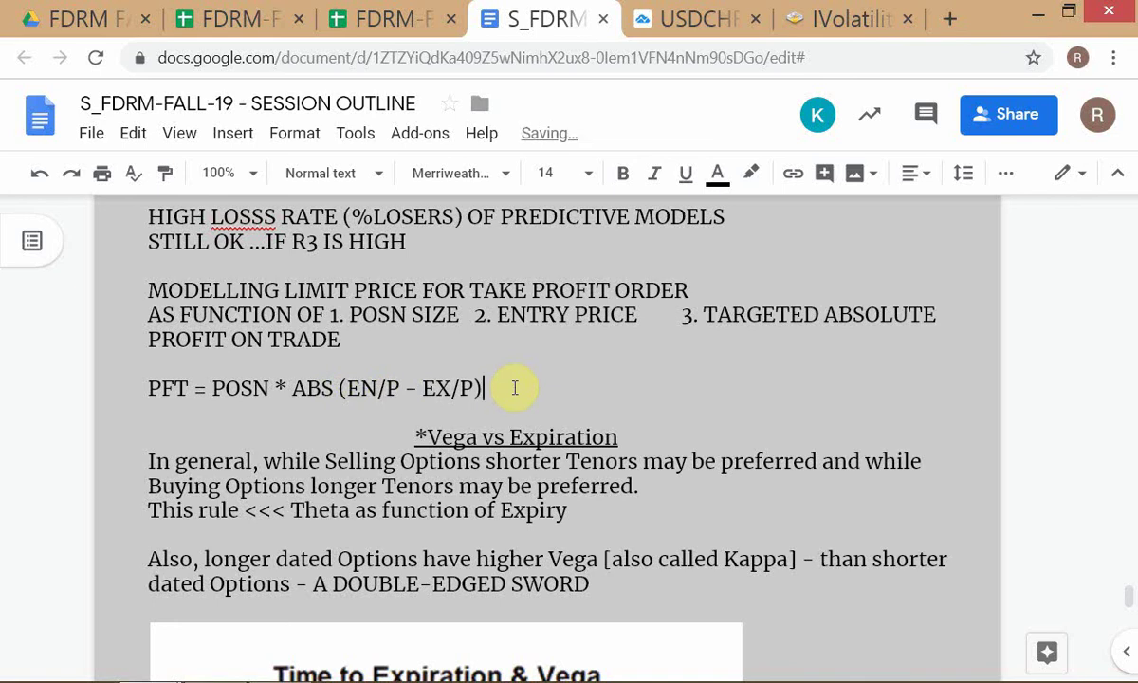
text(])
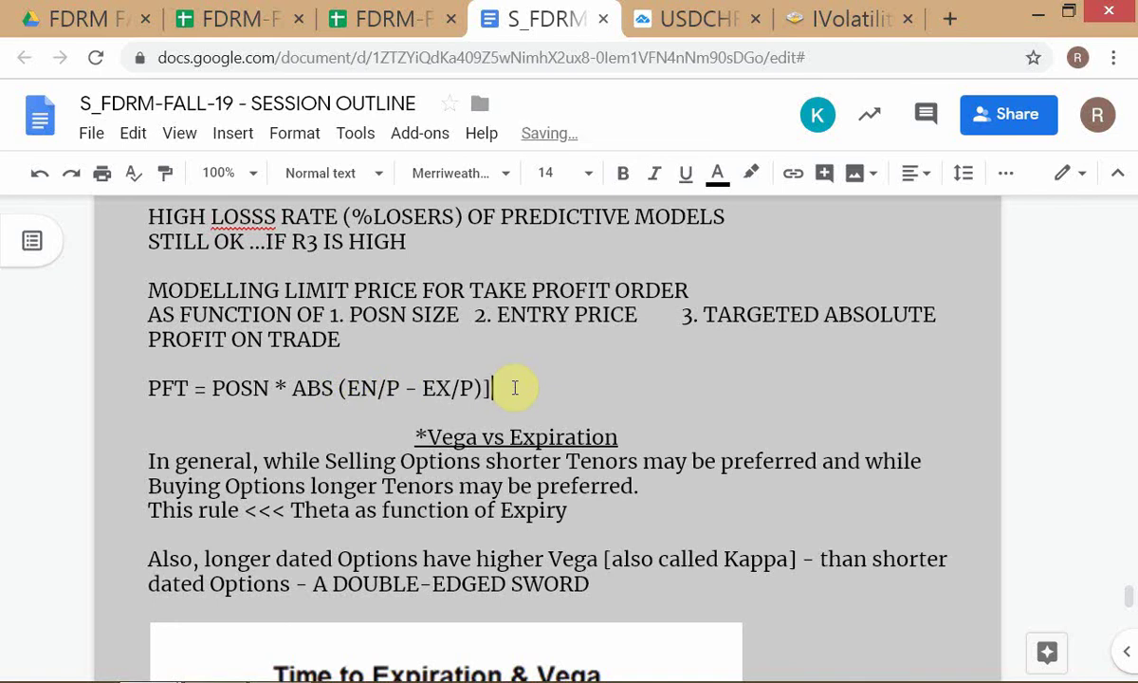
click(209, 388)
text([)
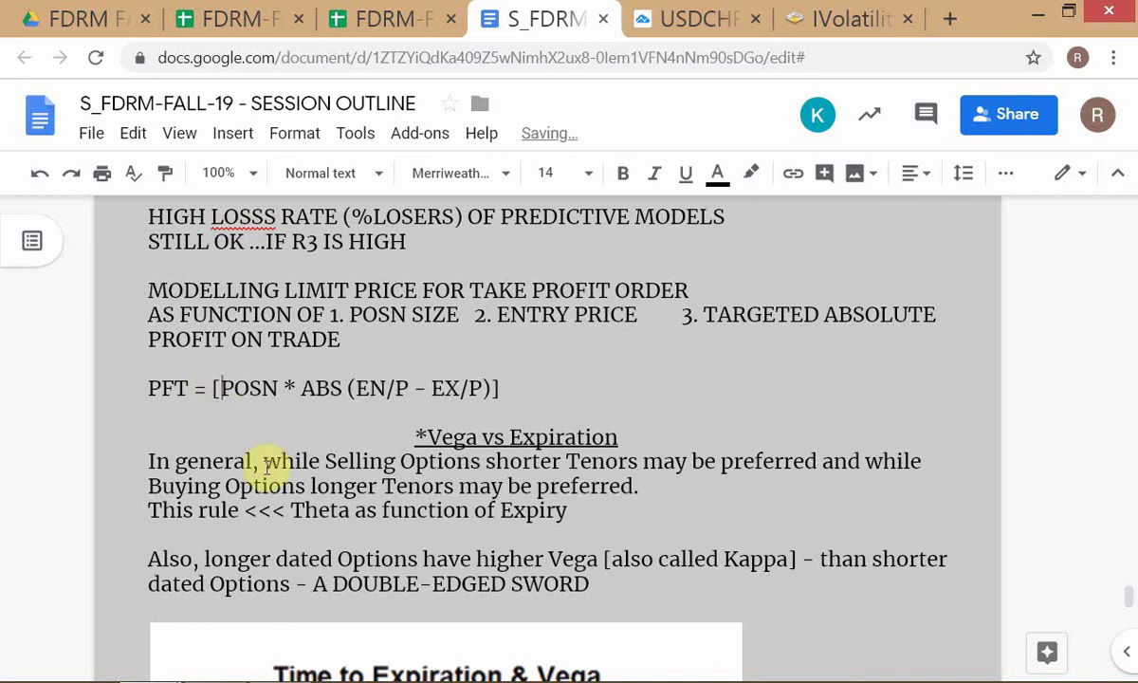
- Insert a "$" sign before PROFIT ON TRADE in the third take-profit factor
click(547, 392)
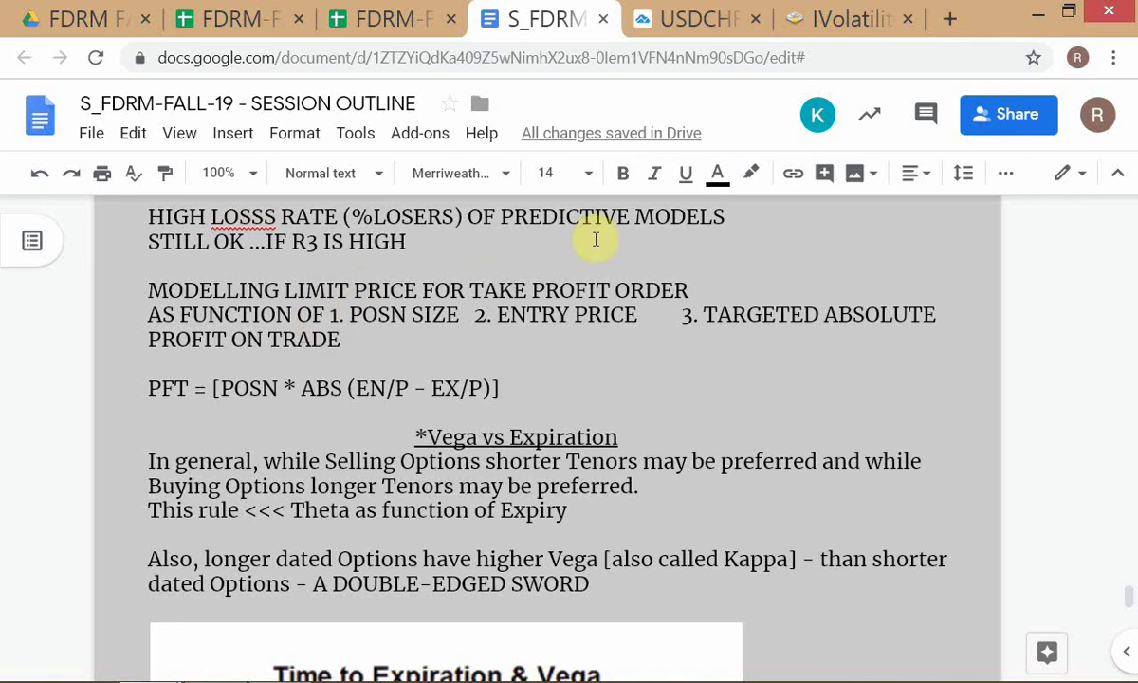
click(135, 343)
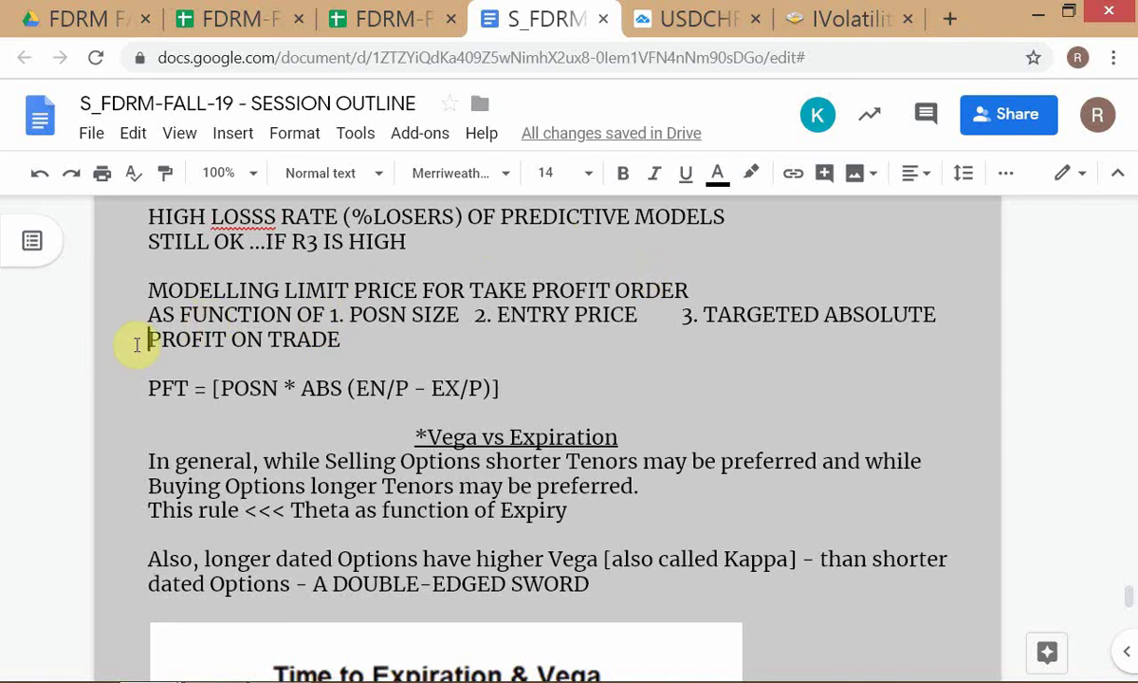
text($)
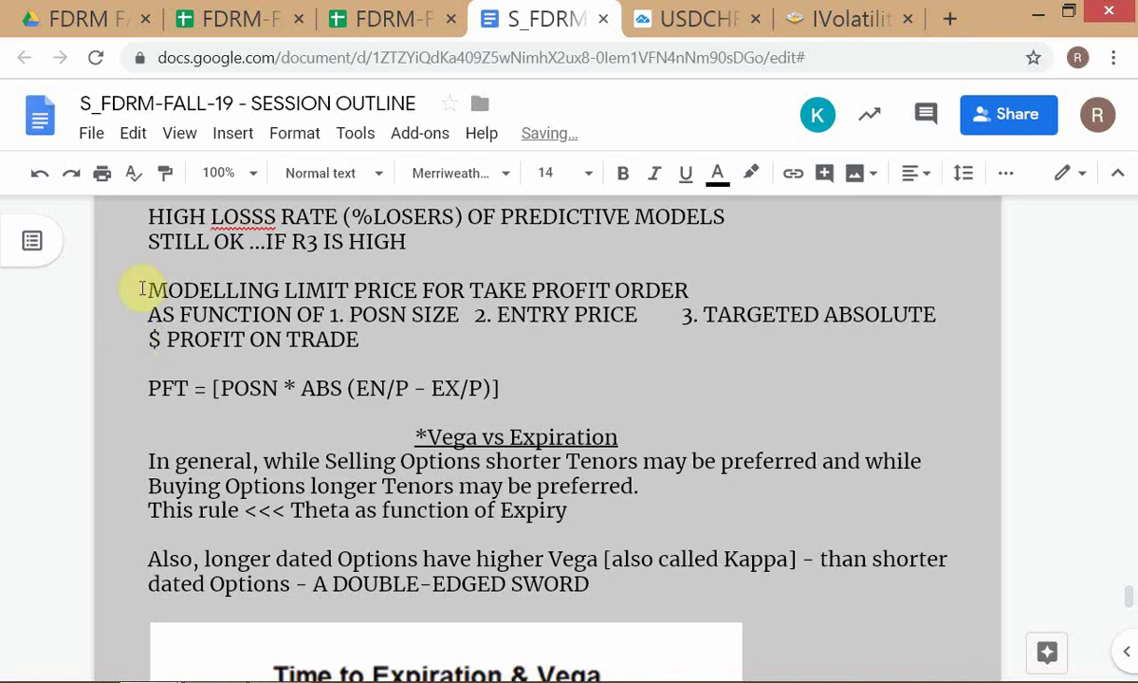
- Switch to the FDRM-FALL-19_CALC spreadsheet and display cells I9:I10 with four decimal places
click(417, 19)
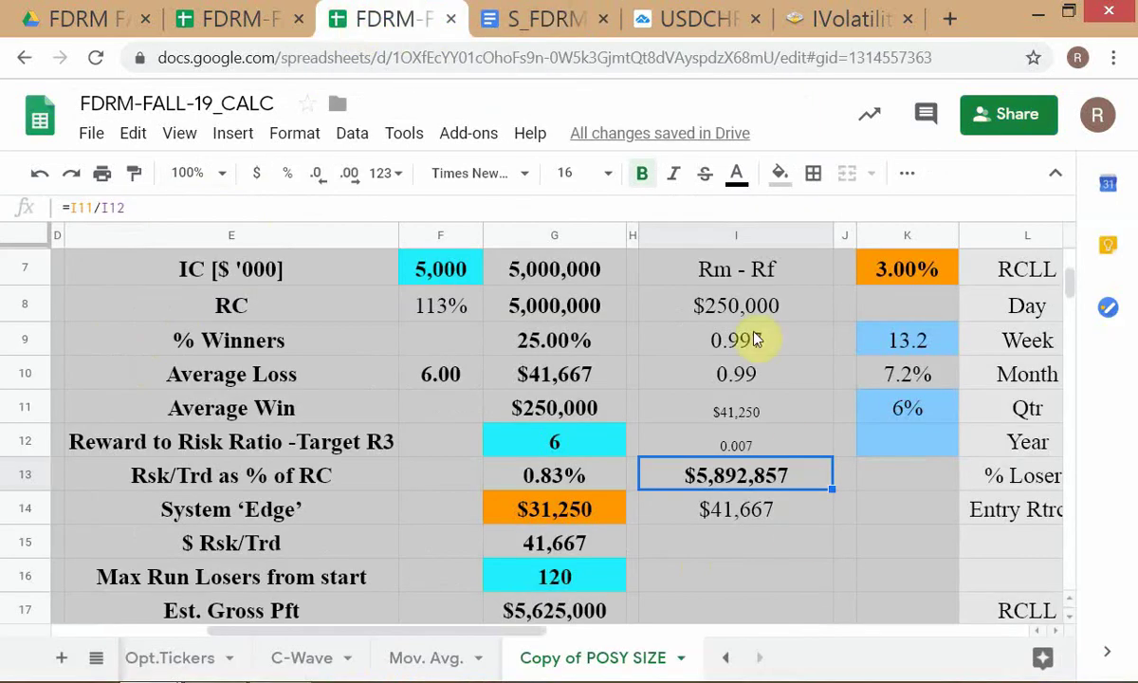
click(706, 299)
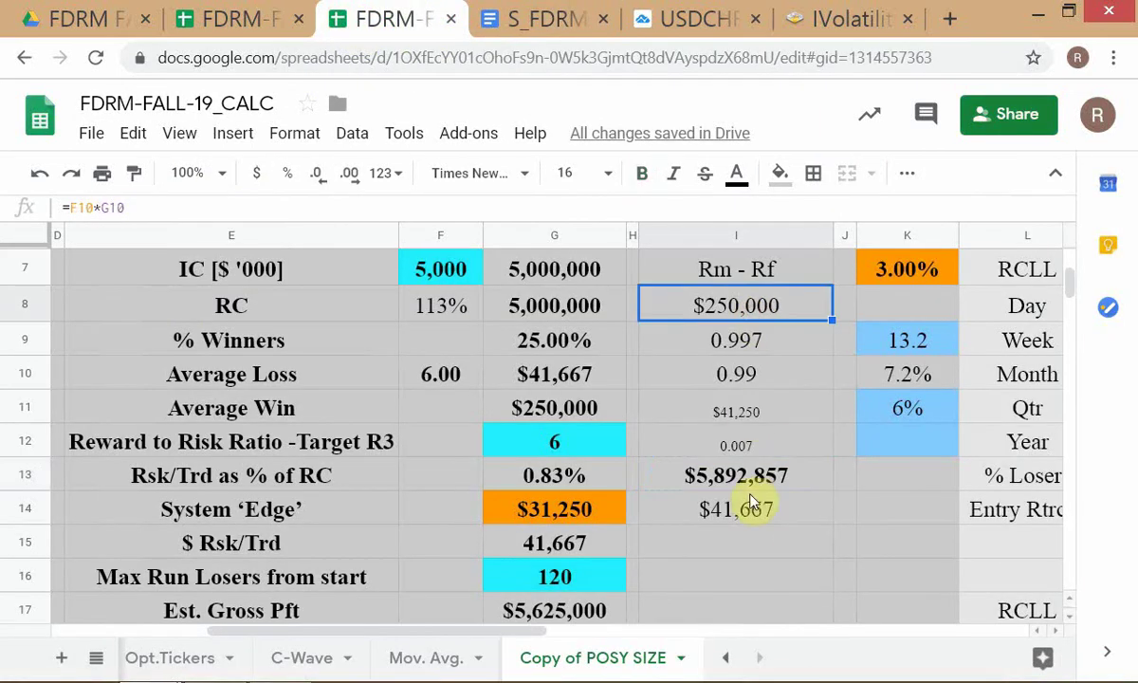
click(697, 481)
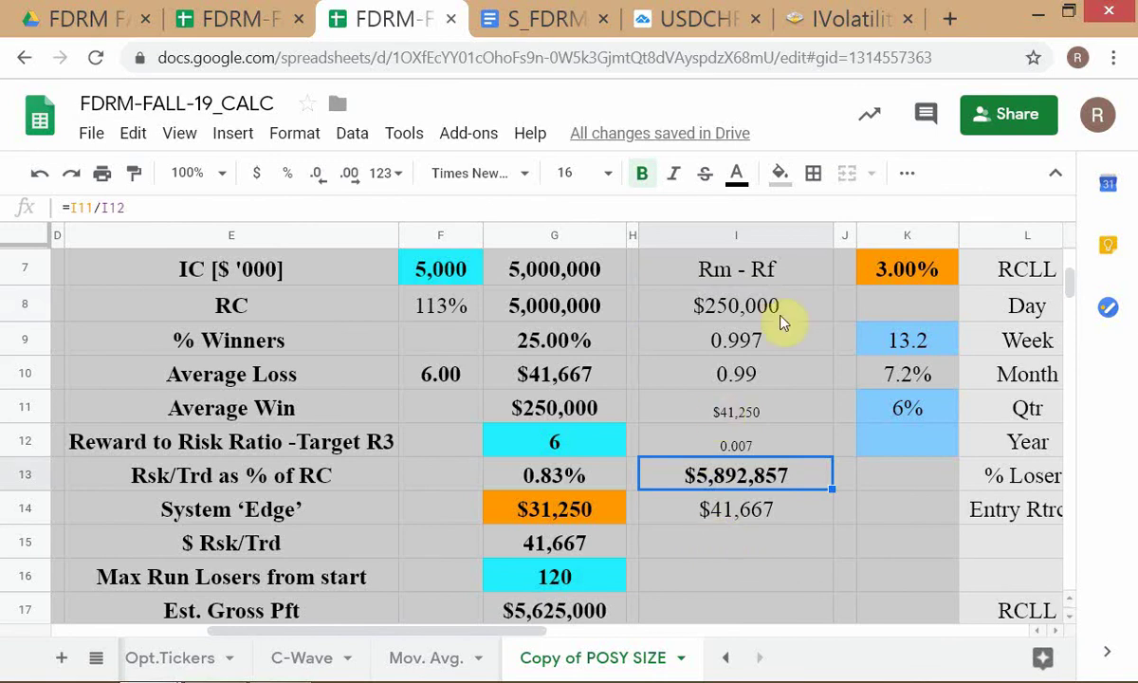
drag(782, 347, 782, 383)
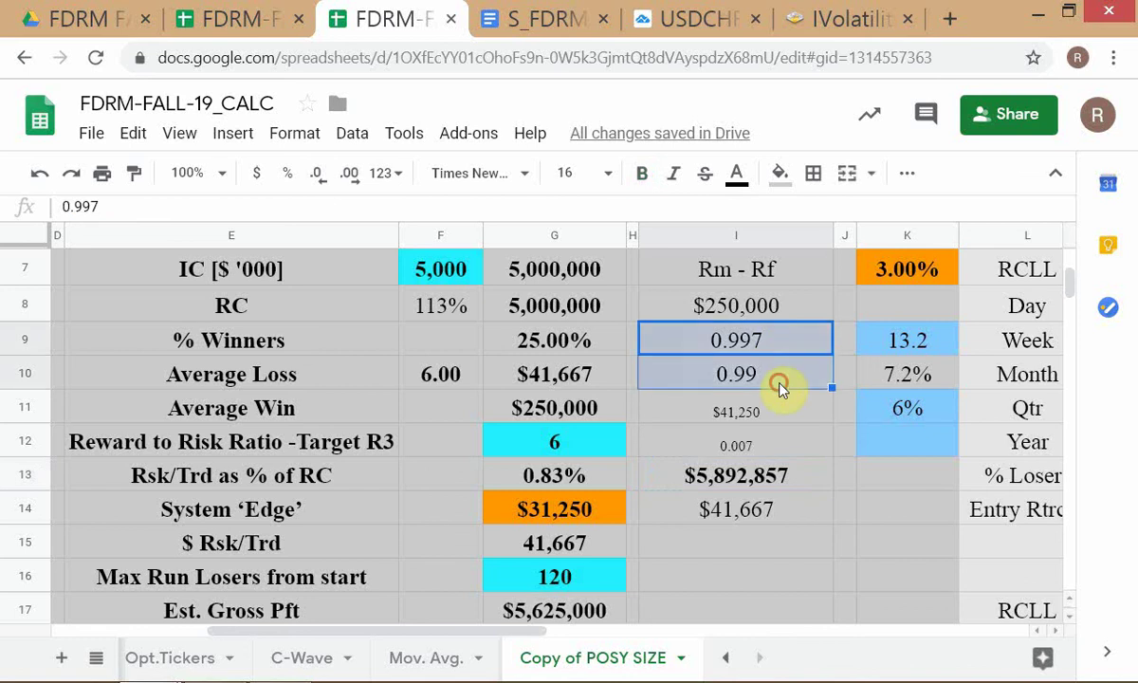
click(350, 180)
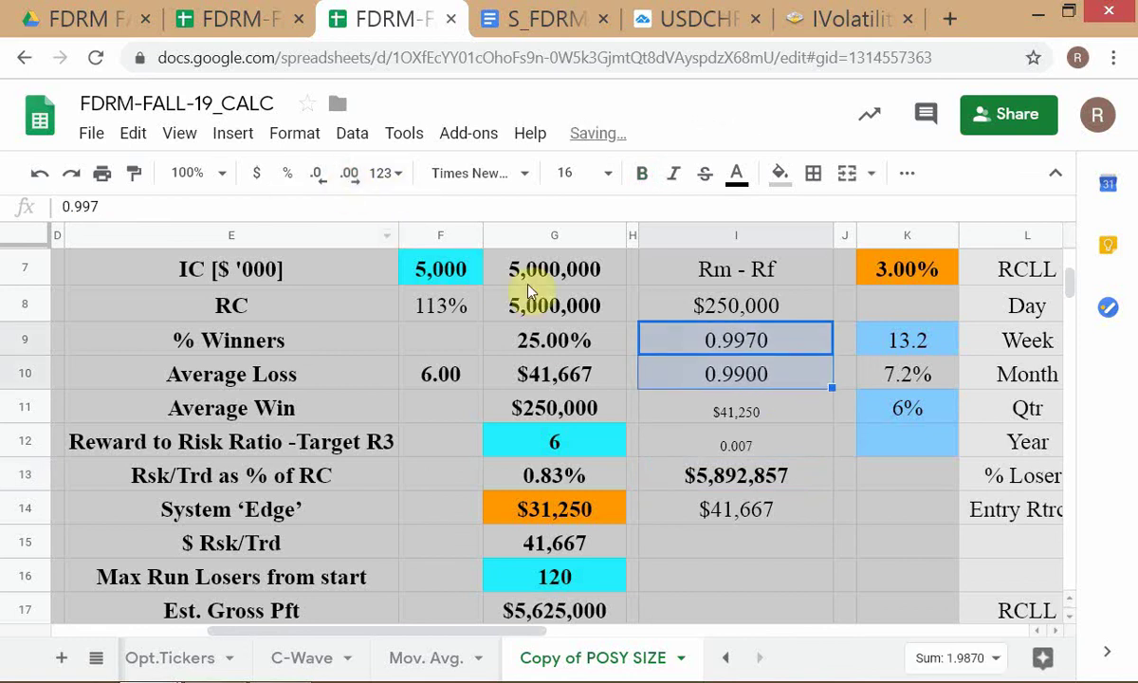
- Examine the Average Loss formula in cell G10 and the formula in cell I13
click(802, 555)
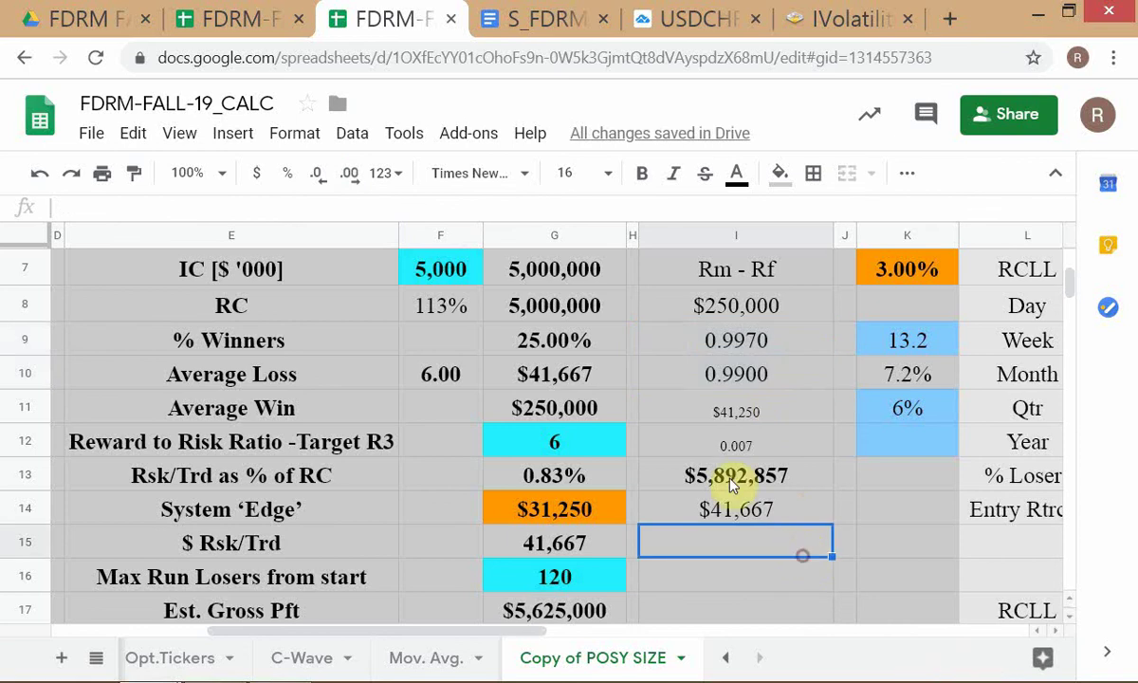
click(578, 384)
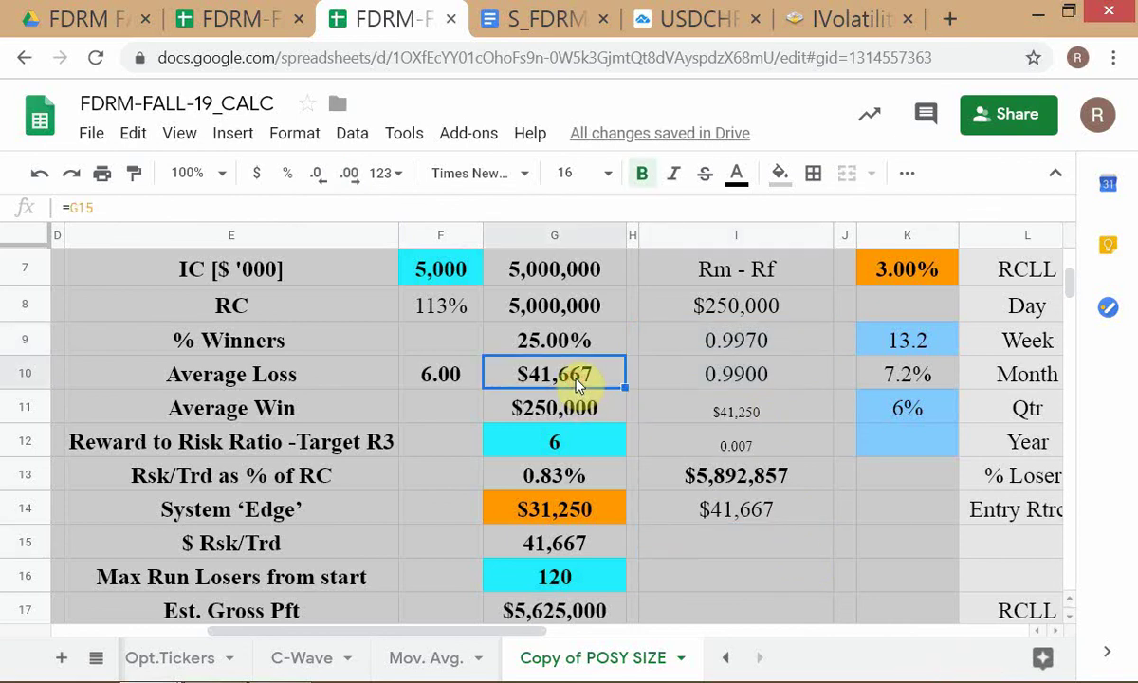
click(739, 481)
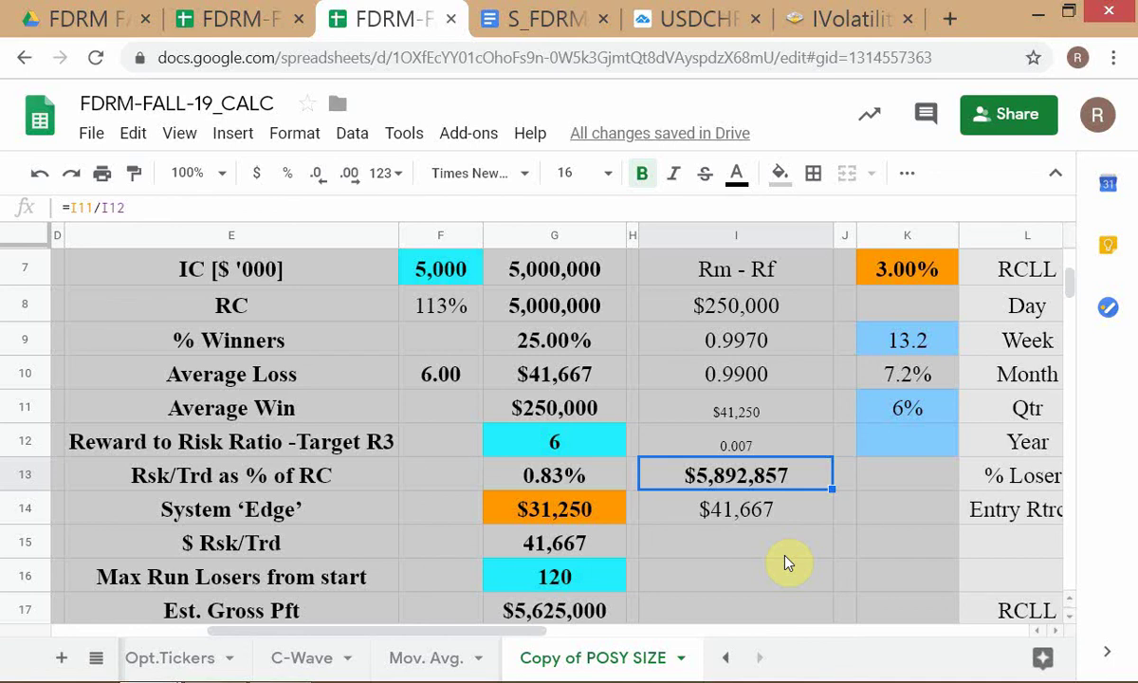
- Compare the USDCHF chart and the position-size spreadsheet with the take-profit notes, ending in the session outline document
click(686, 19)
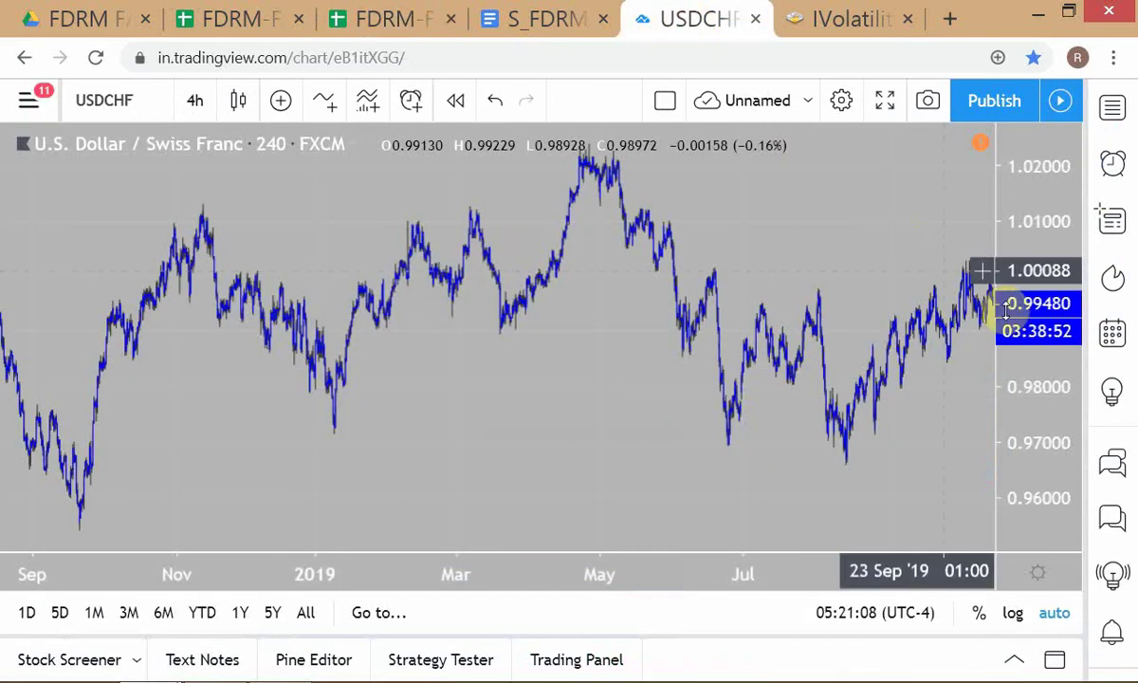
click(527, 21)
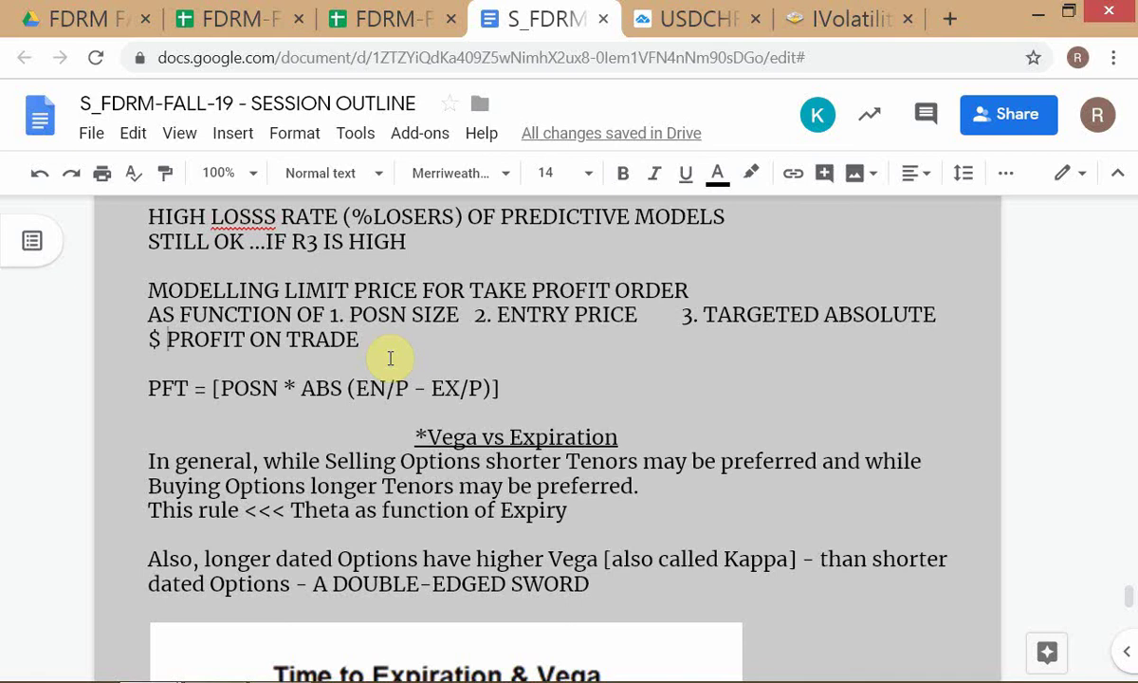
click(439, 343)
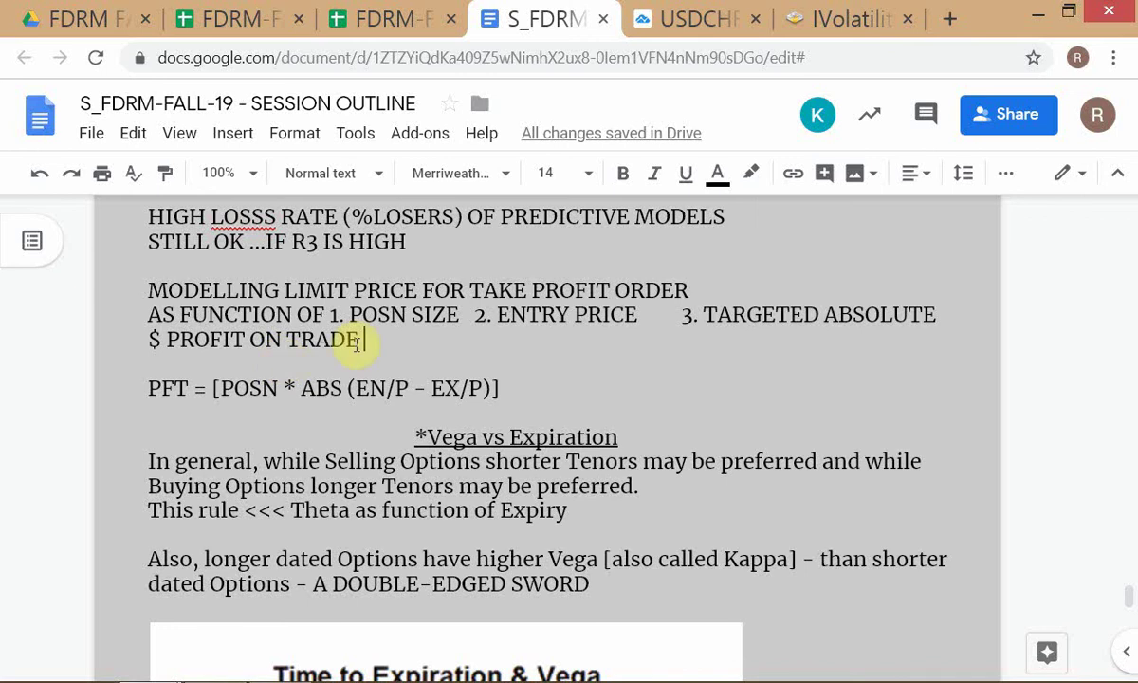
click(706, 21)
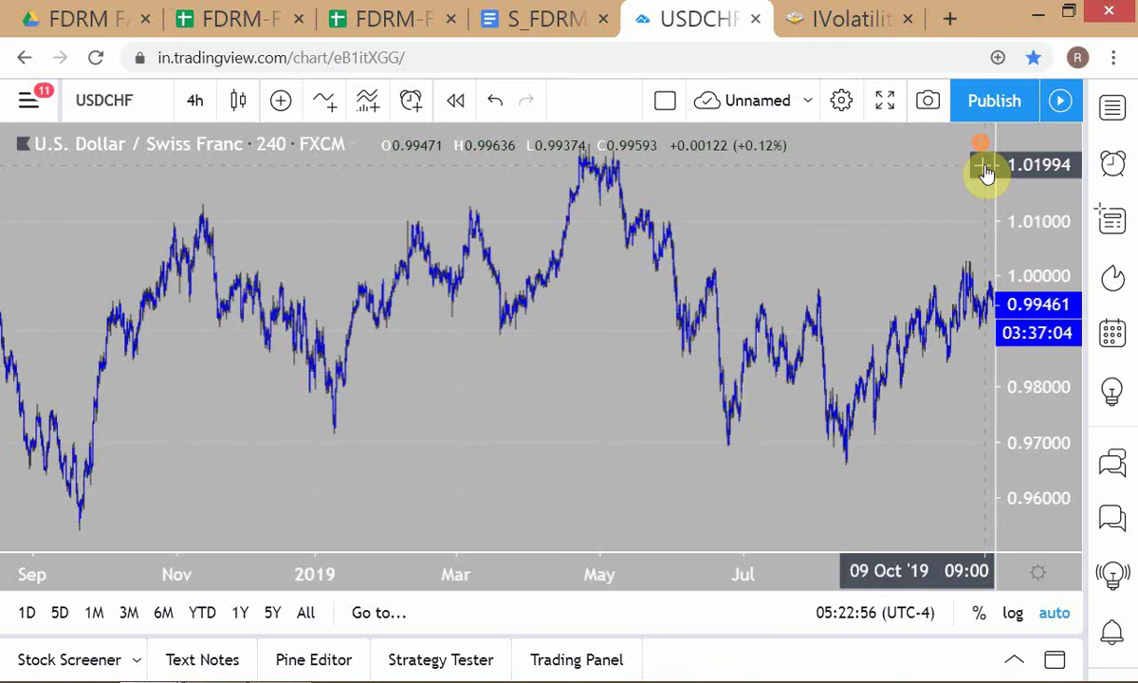
click(381, 19)
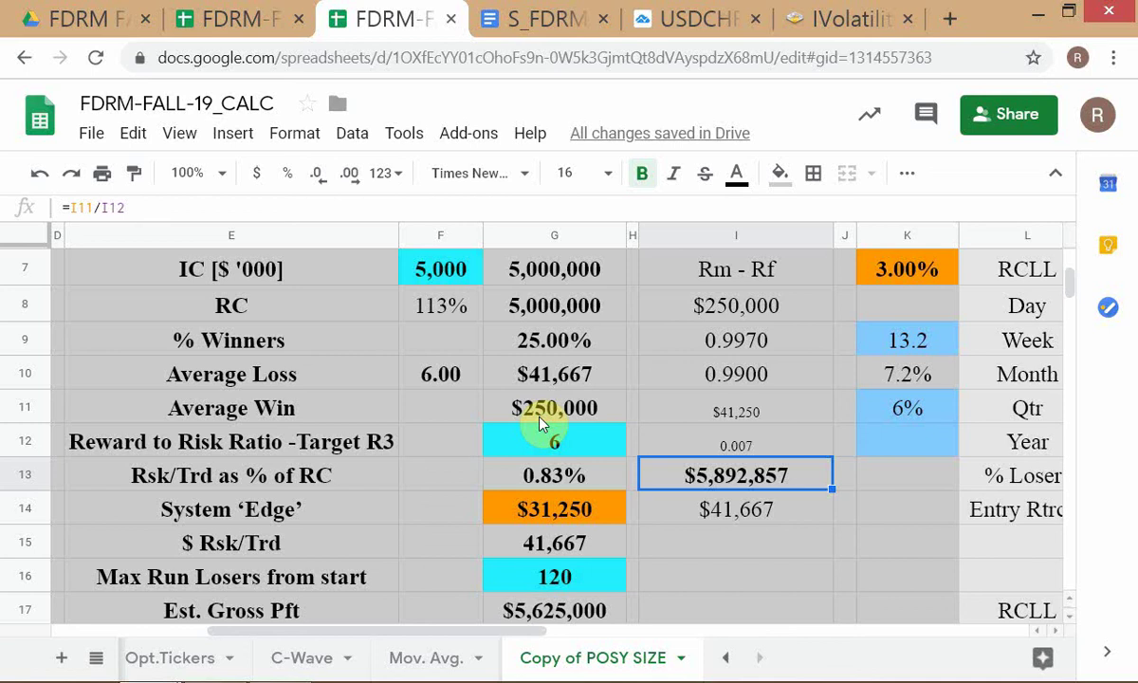
click(516, 15)
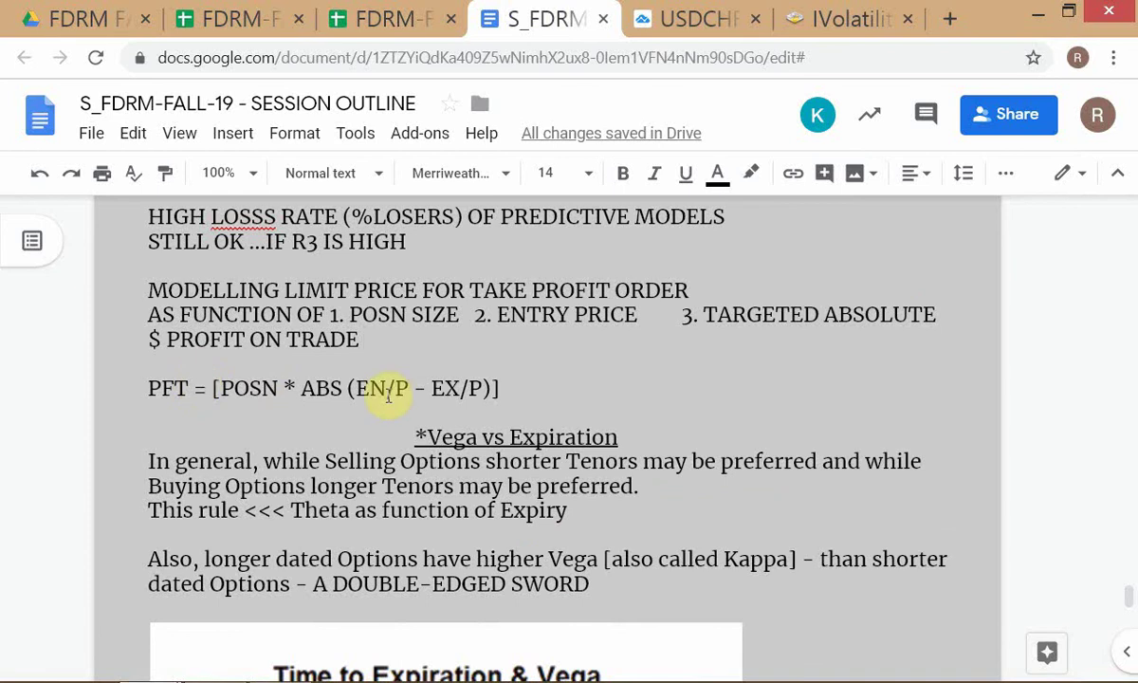
- Append "/(EX/P)" to the end of the PFT formula
click(543, 393)
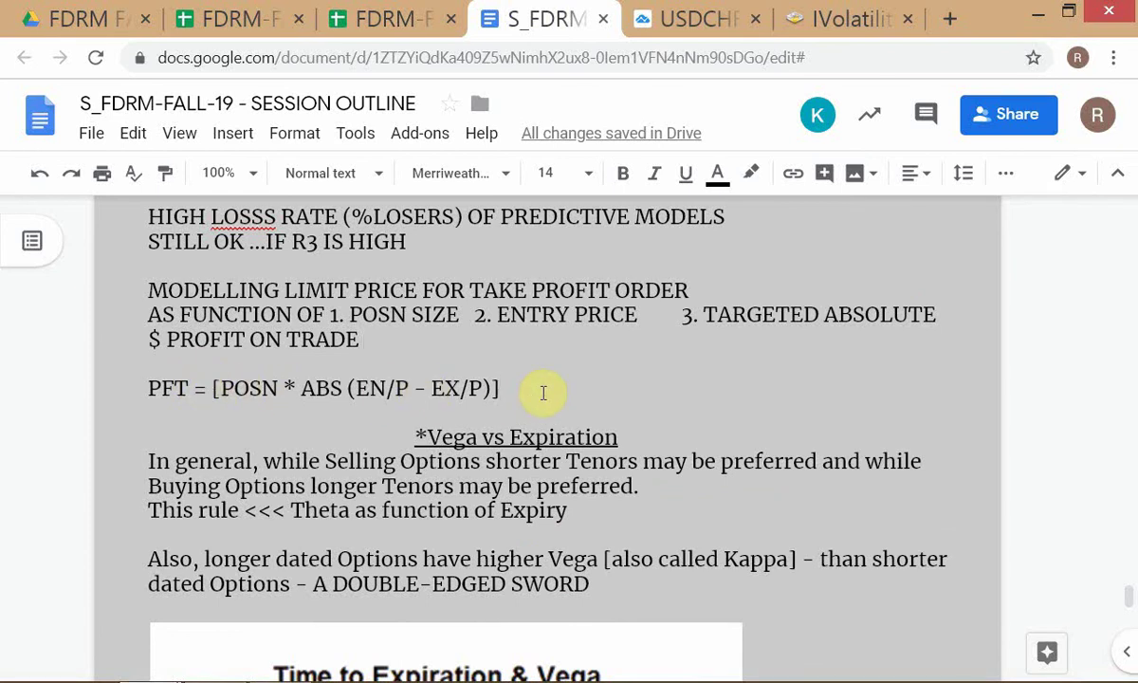
text(/)
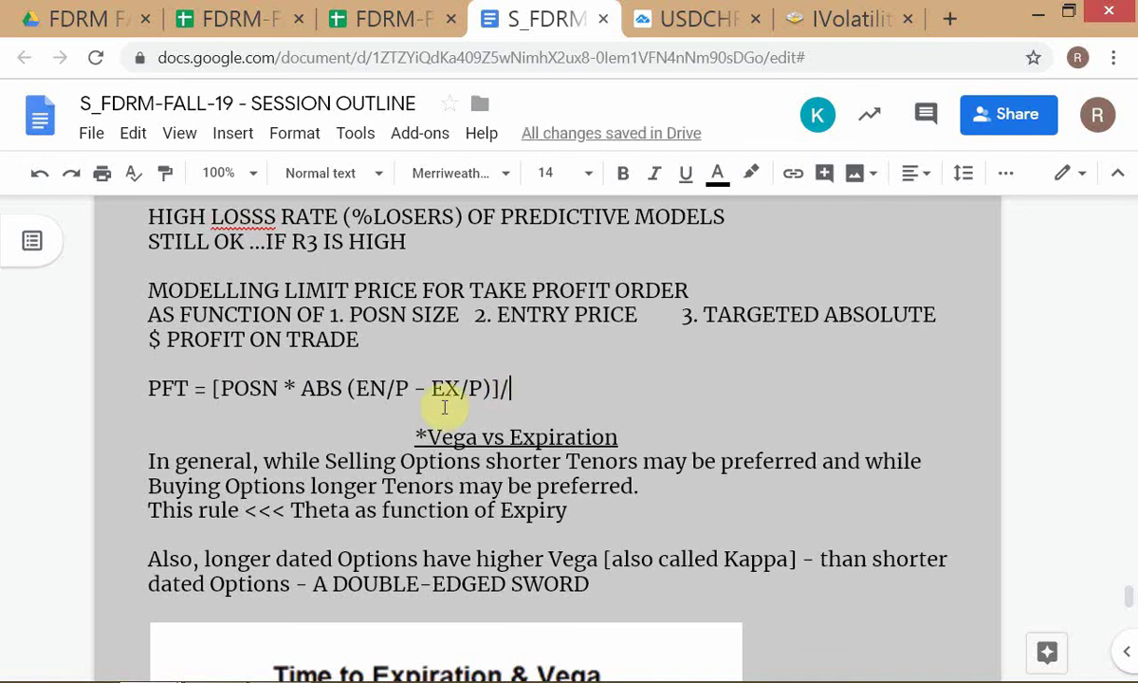
drag(431, 389, 488, 389)
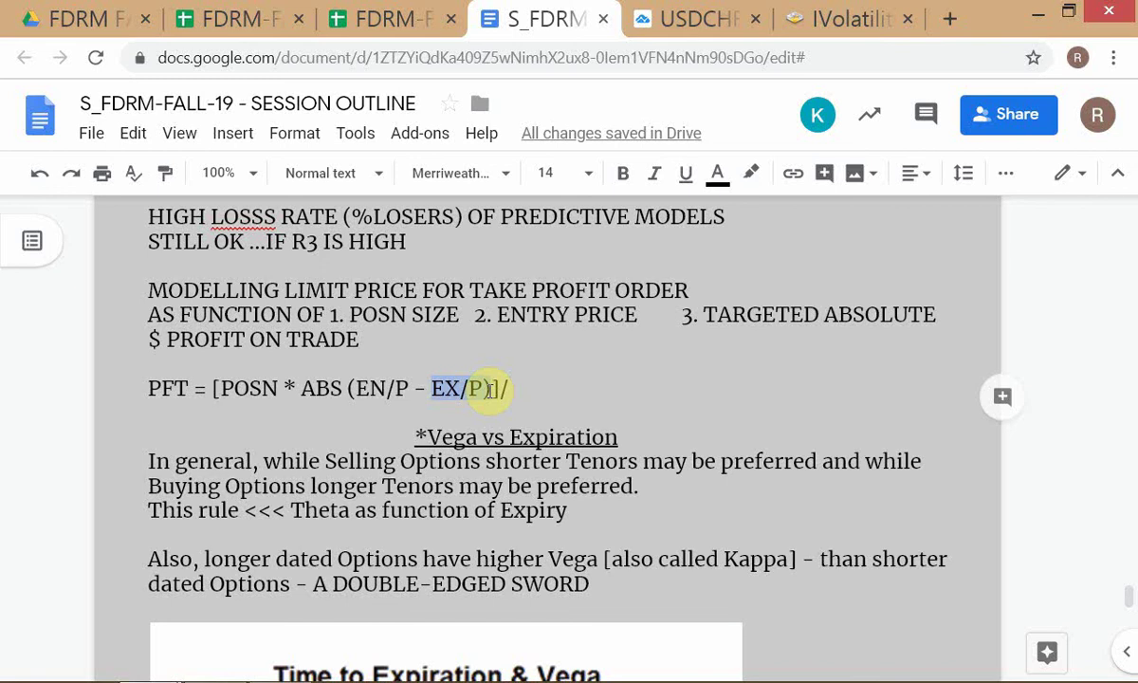
key(End)
text(EX/P))
key(Left)
key(Left)
key(Left)
key(Left)
key(Left)
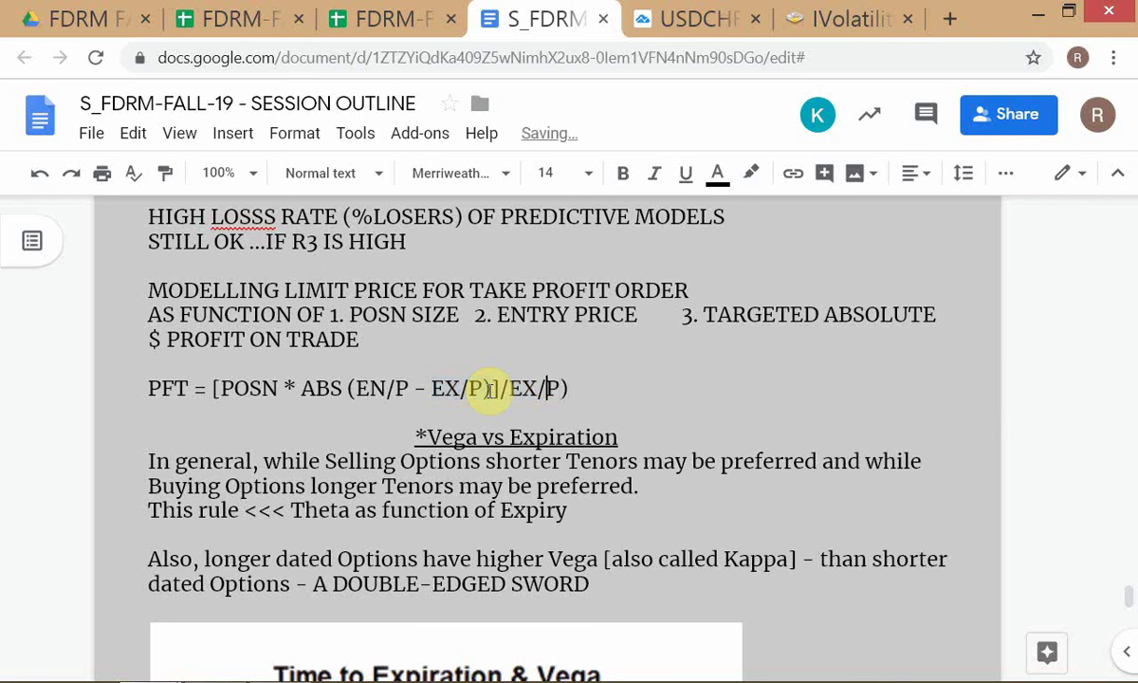
text(()
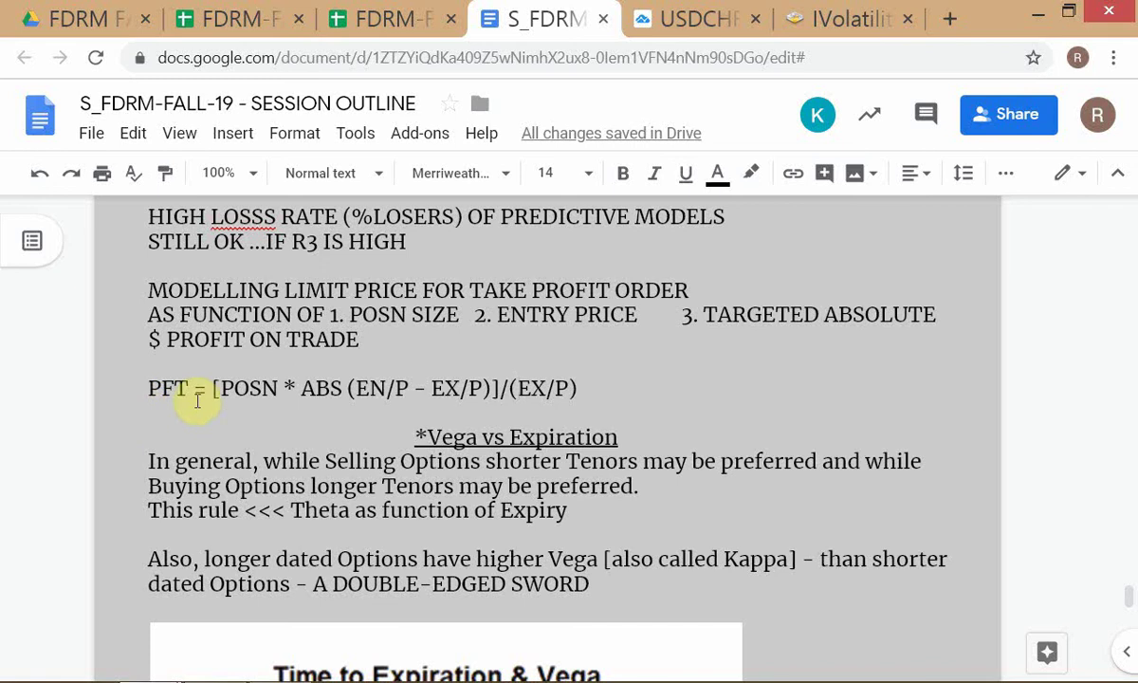
- Copy "(EX/P)" from the end of the PFT formula onto a new line below it, leaving blank lines before the Vega heading
click(595, 396)
key(shift+Left)
key(shift+Left)
key(shift+Left)
key(shift+Left)
key(shift+Left)
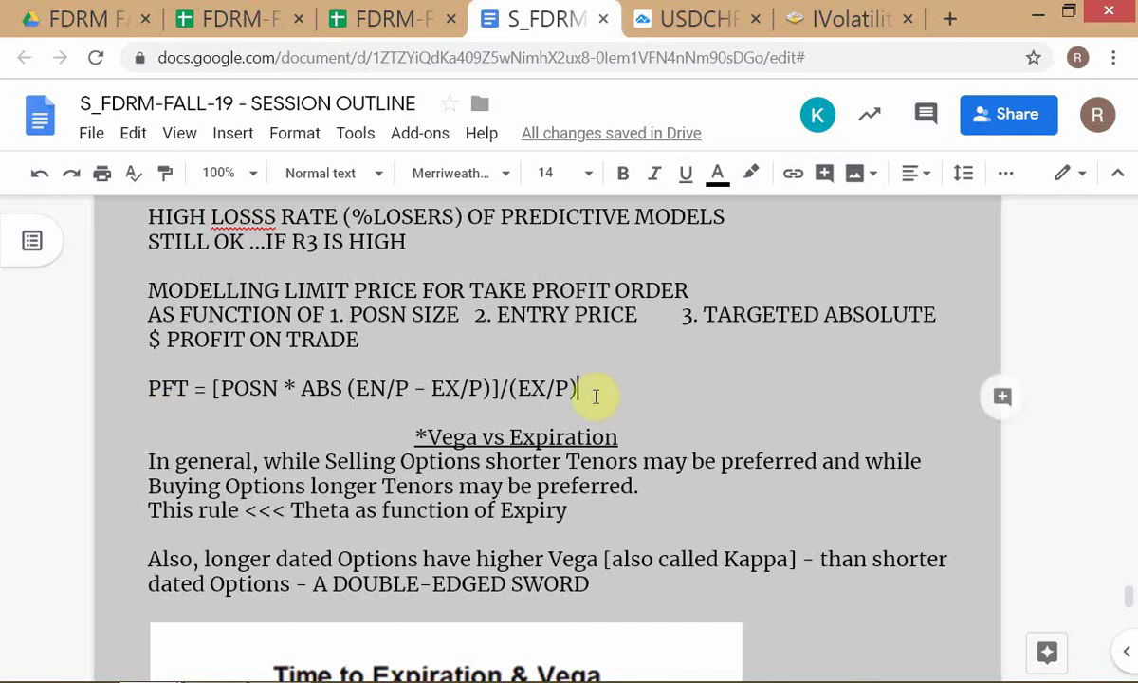
key(shift+Left)
key(ctrl+c)
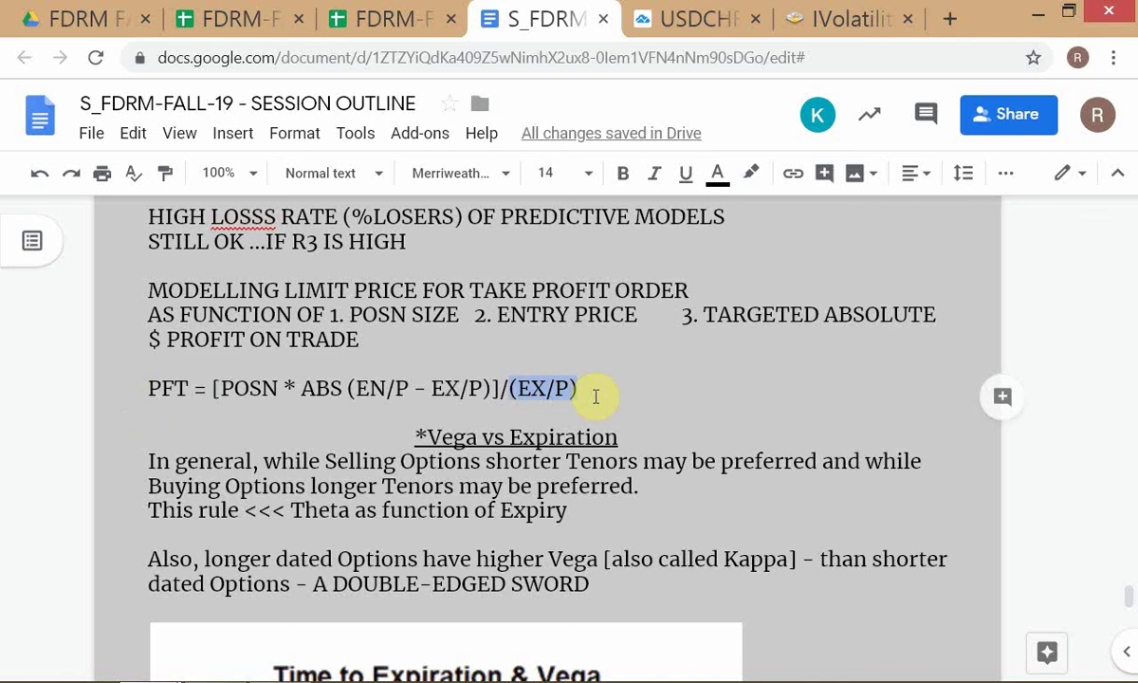
key(Right)
key(Return)
key(Return)
key(Return)
key(Up)
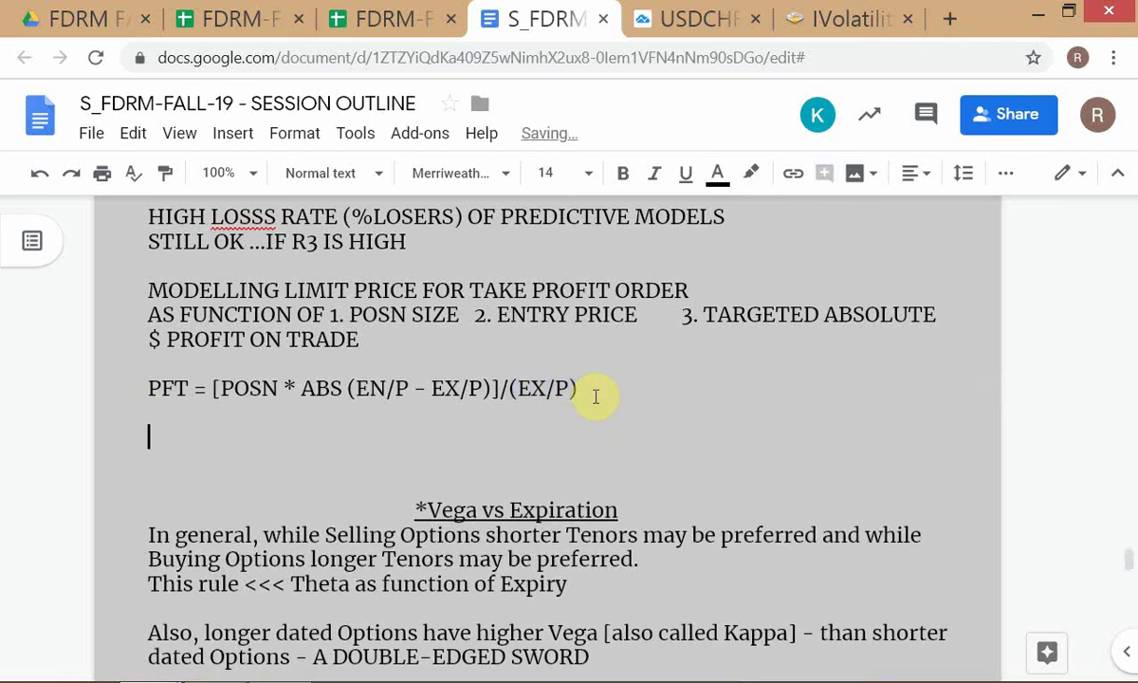
key(ctrl+v)
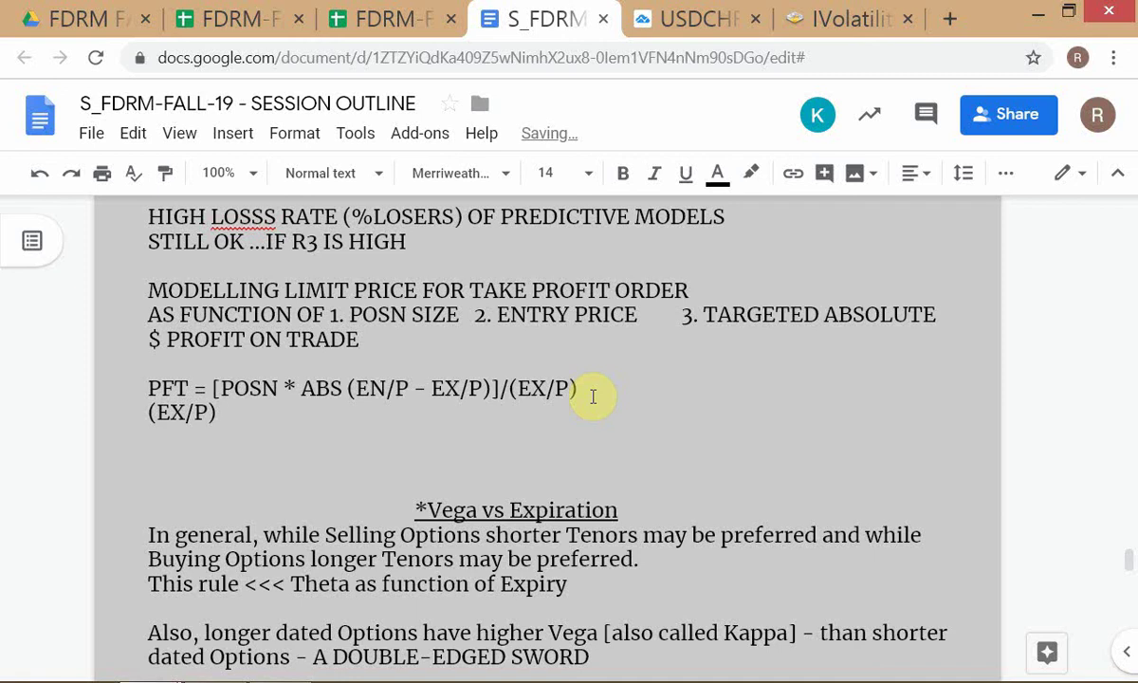
- Continue the new (EX/P) line with "= [1/"
key(Left)
key(Left)
key(Left)
key(Left)
key(Left)
key(Left)
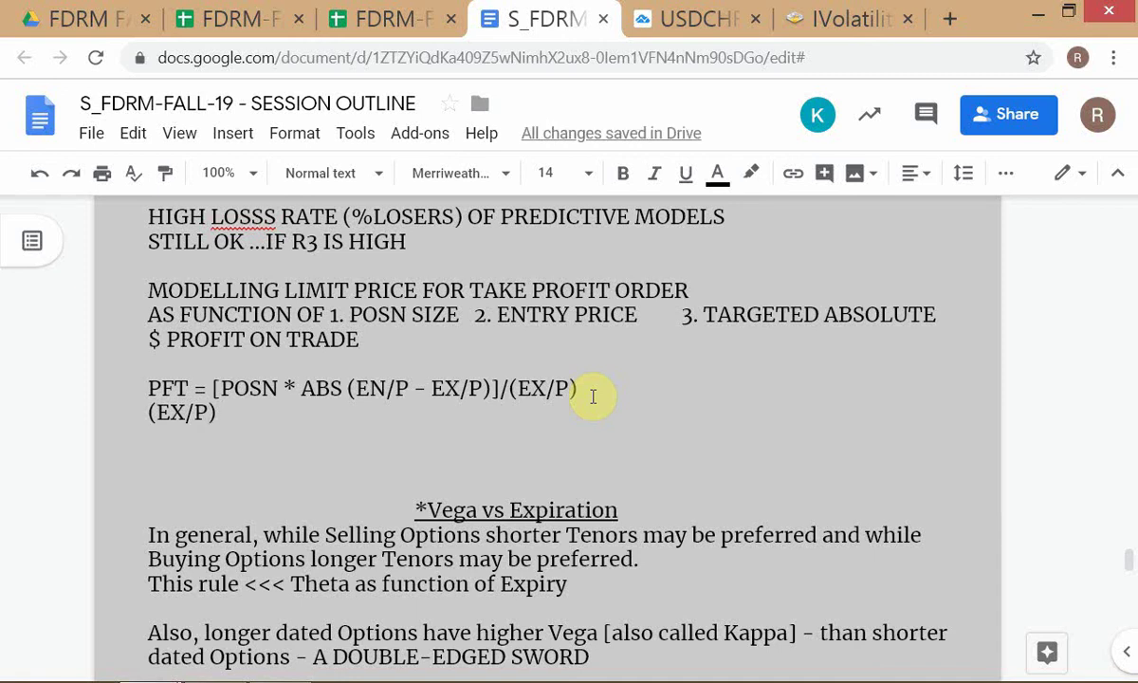
key(Left)
key(Right)
key(Right)
key(Right)
key(Right)
key(Right)
key(Right)
key(Right)
text(=)
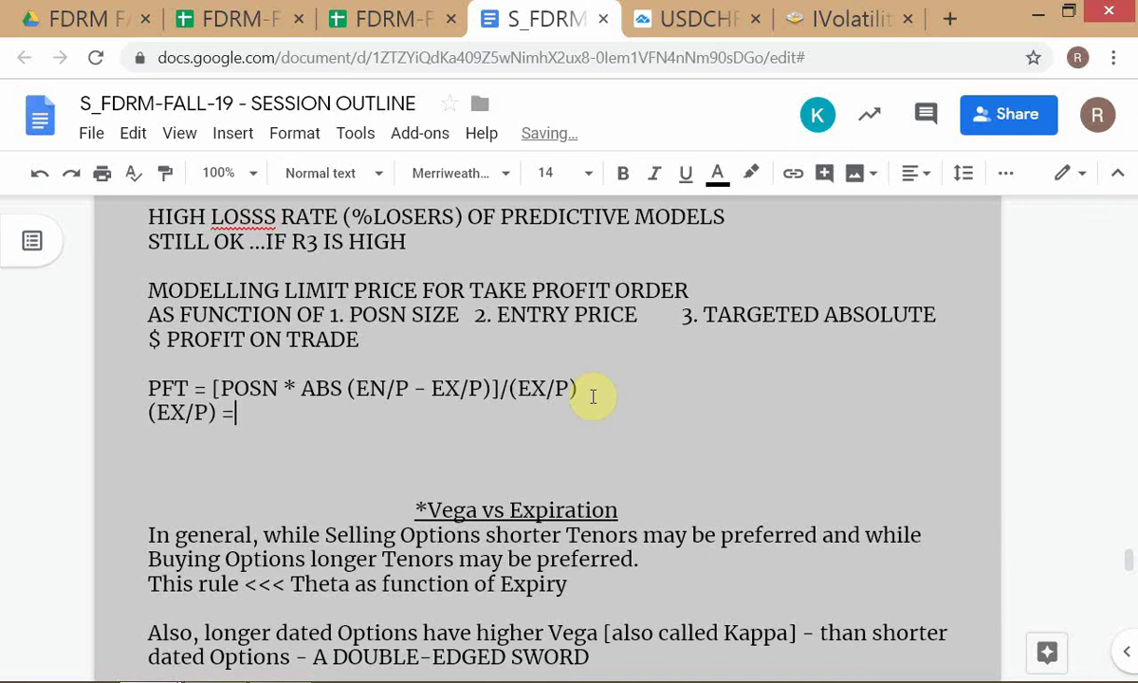
key(BackSpace)
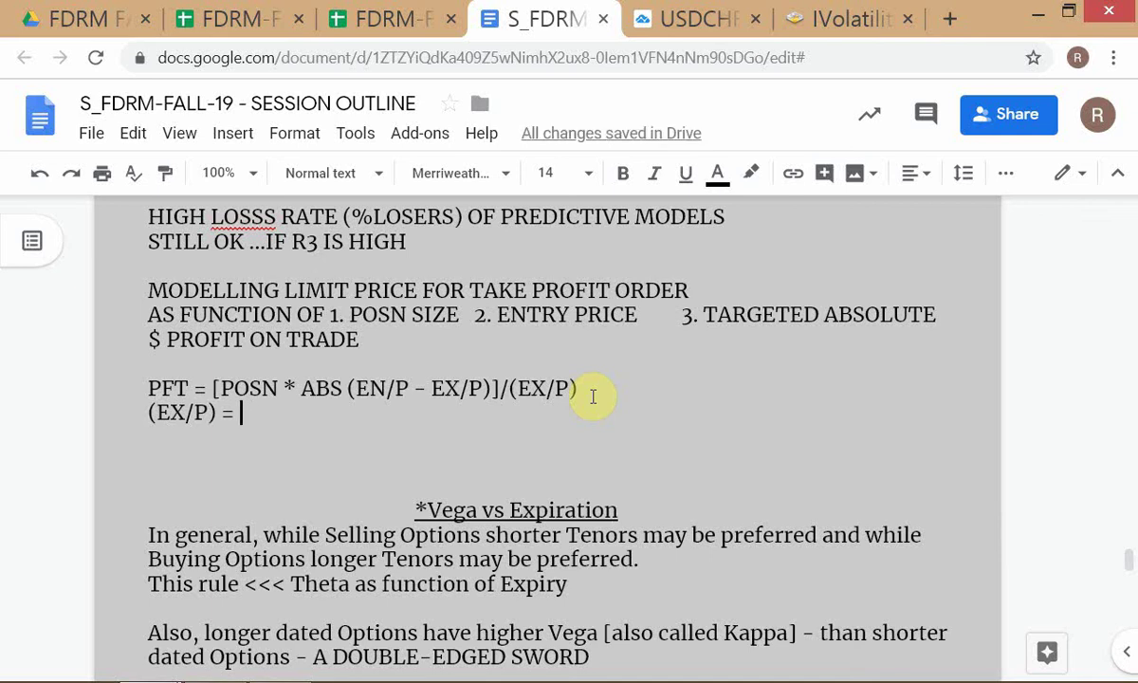
text([1)
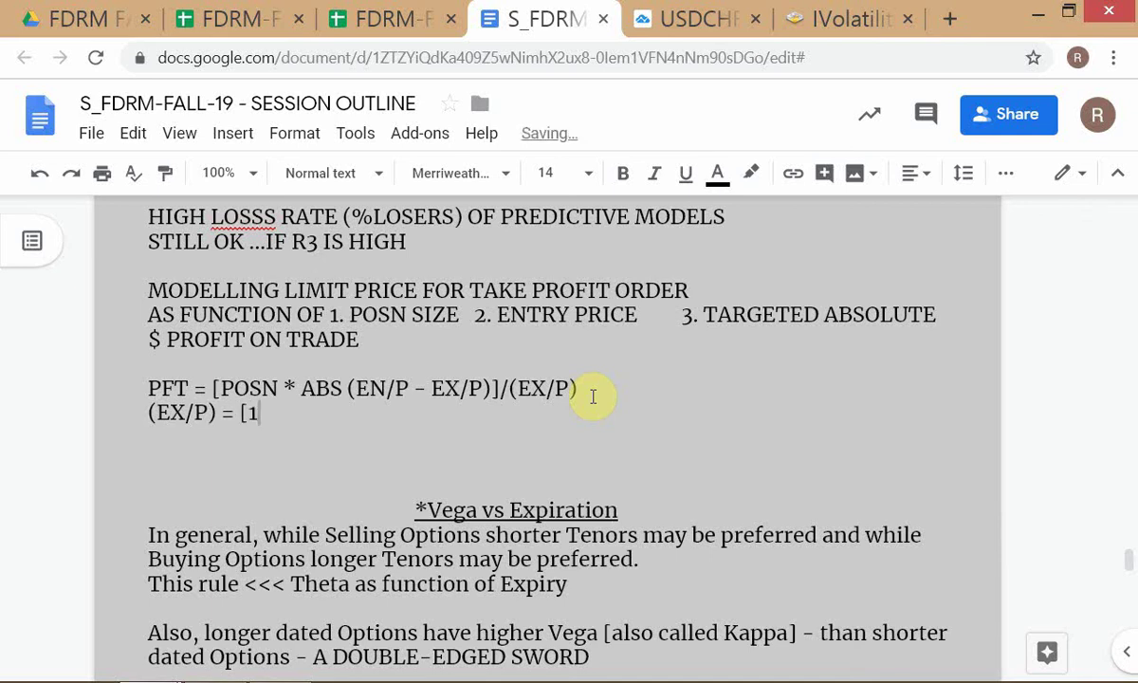
text(/)
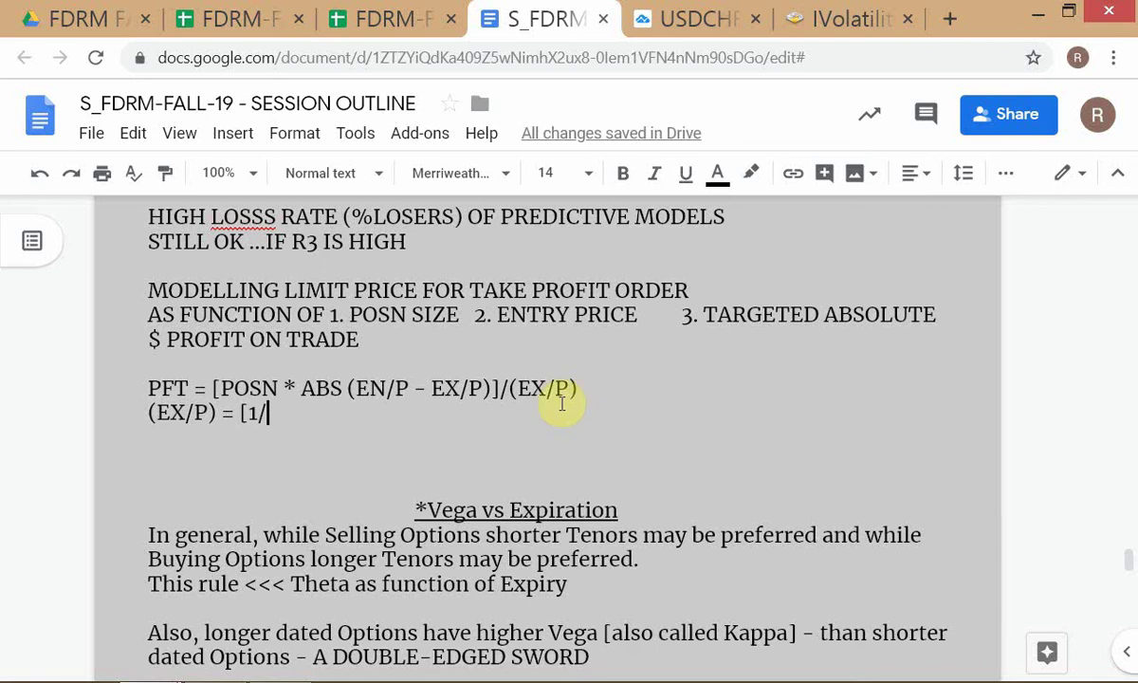
- Copy PFT from the profit formula to the end of the (EX/P) line and close the square bracket
click(149, 387)
drag(178, 387, 188, 388)
key(ctrl+c)
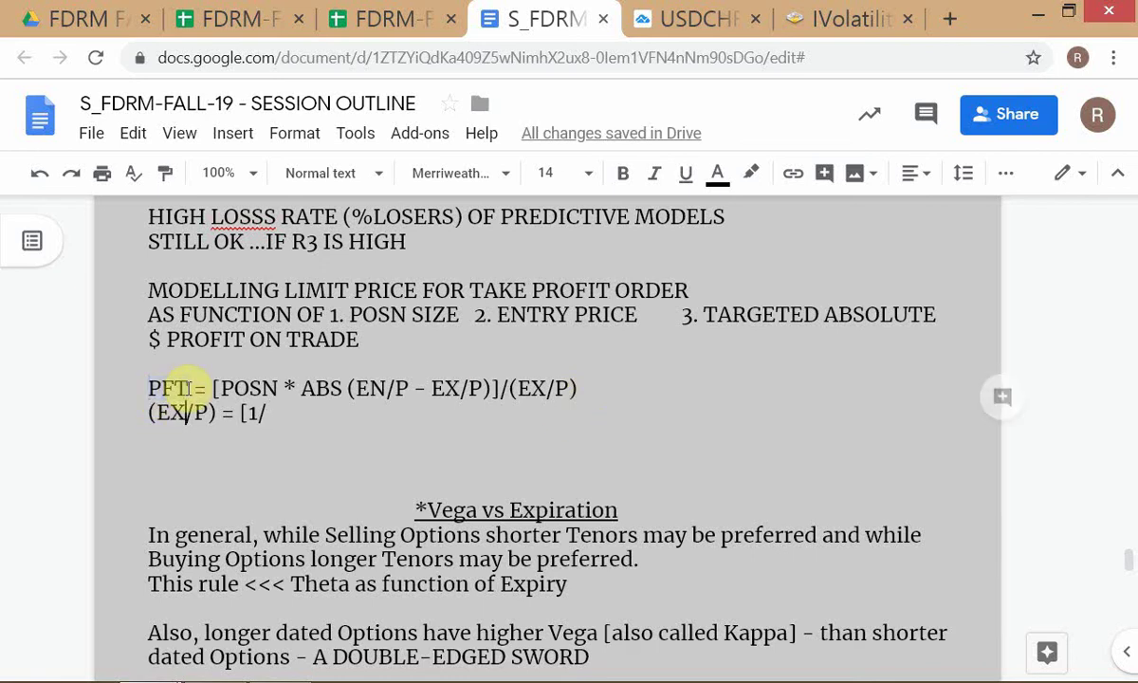
key(Down)
key(End)
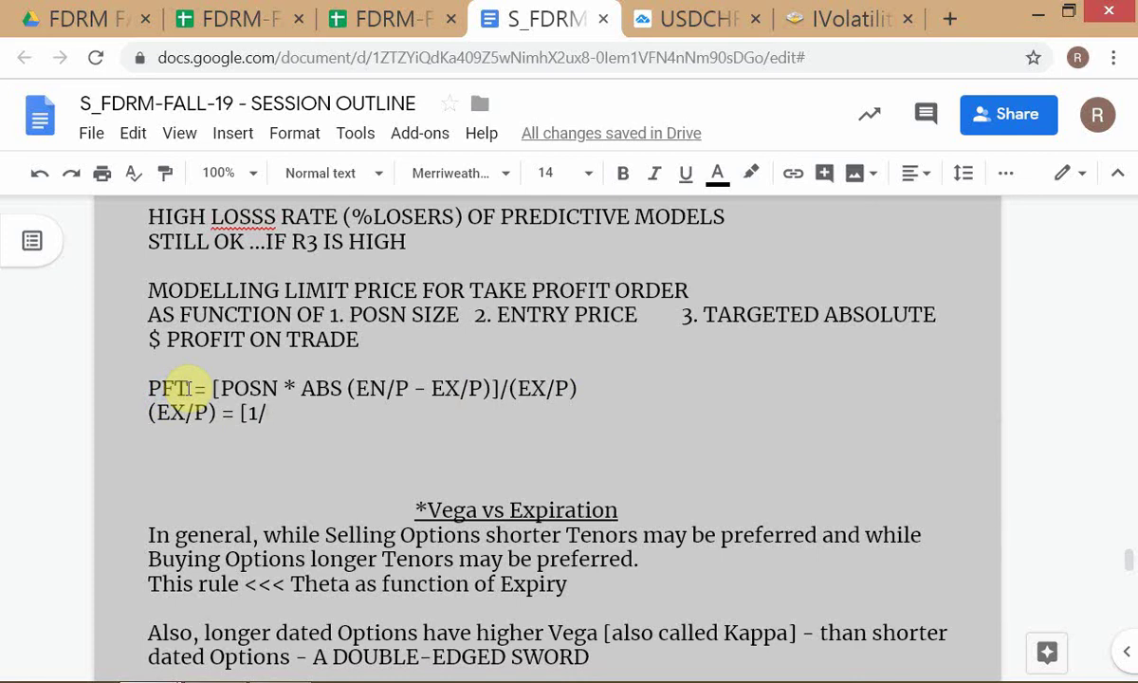
key(ctrl+v)
text(])
- Add a multiplication sign "*" after [1/PFT] on the (EX/P) line
key(Up)
key(Right)
key(Right)
key(Right)
key(Right)
key(Right)
key(Right)
key(Right)
key(Right)
key(Right)
key(Right)
key(Right)
key(Right)
key(Right)
key(Left)
key(Left)
key(Left)
key(Left)
key(Left)
key(Left)
key(Down)
key(End)
key(BackSpace)
text(*)
- Copy "[POSN * ABS (EN/P - EX/P)]" from the PFT formula to the end of the (EX/P) line
click(188, 388)
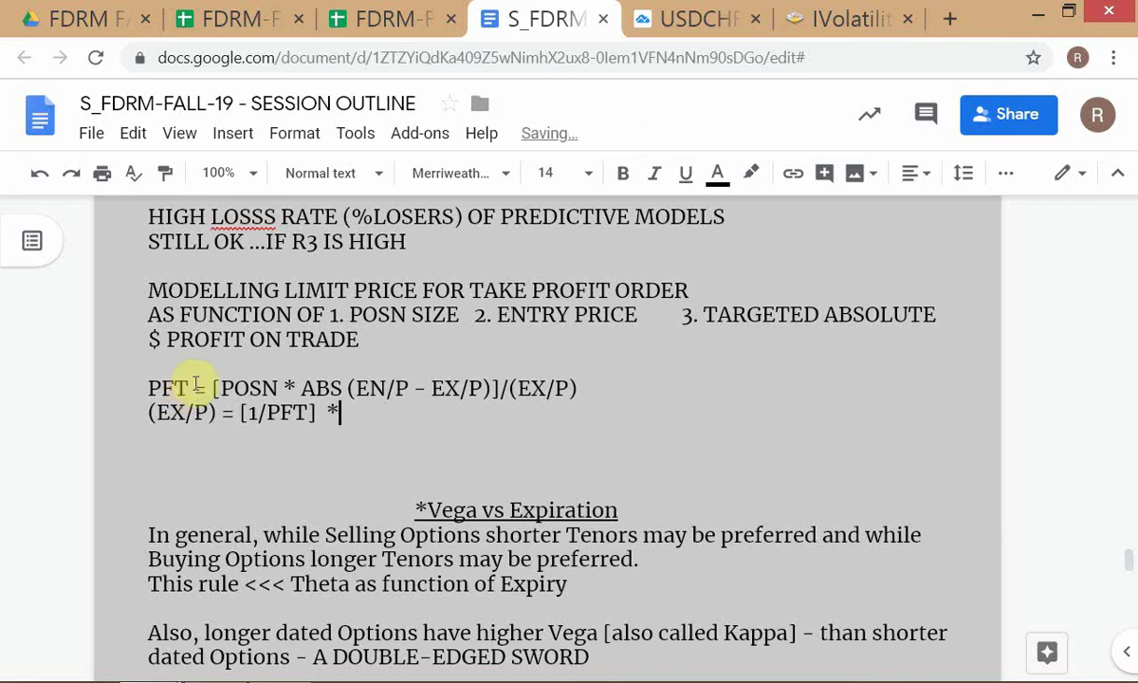
click(212, 389)
key(BackSpace)
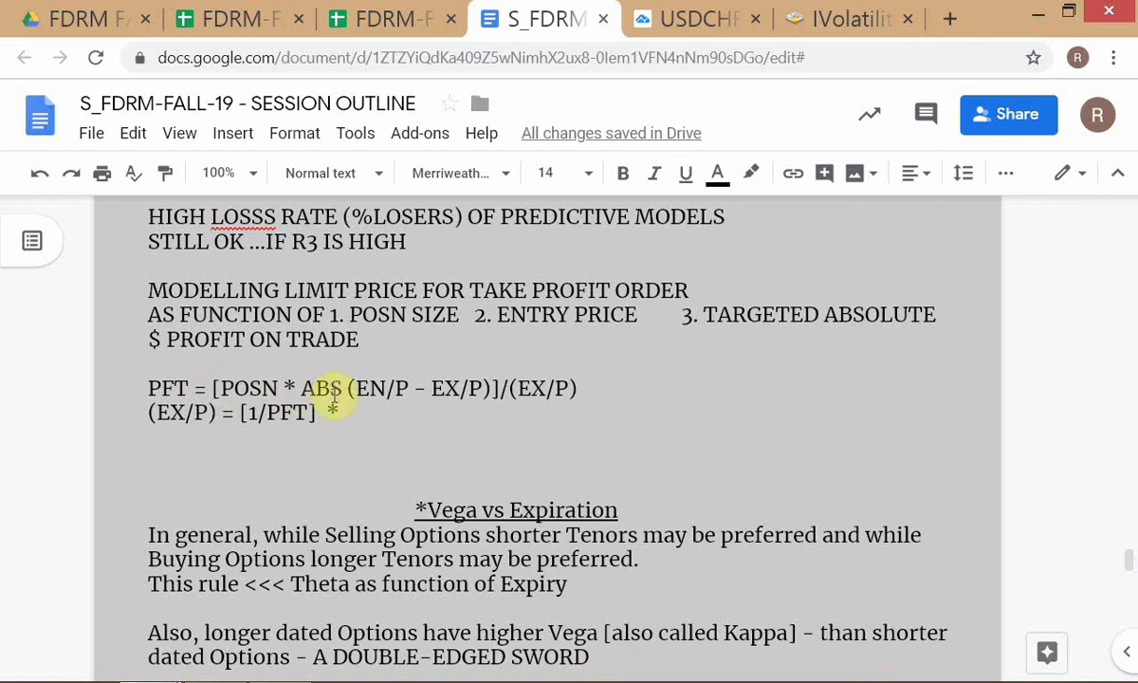
click(301, 388)
double_click(323, 388)
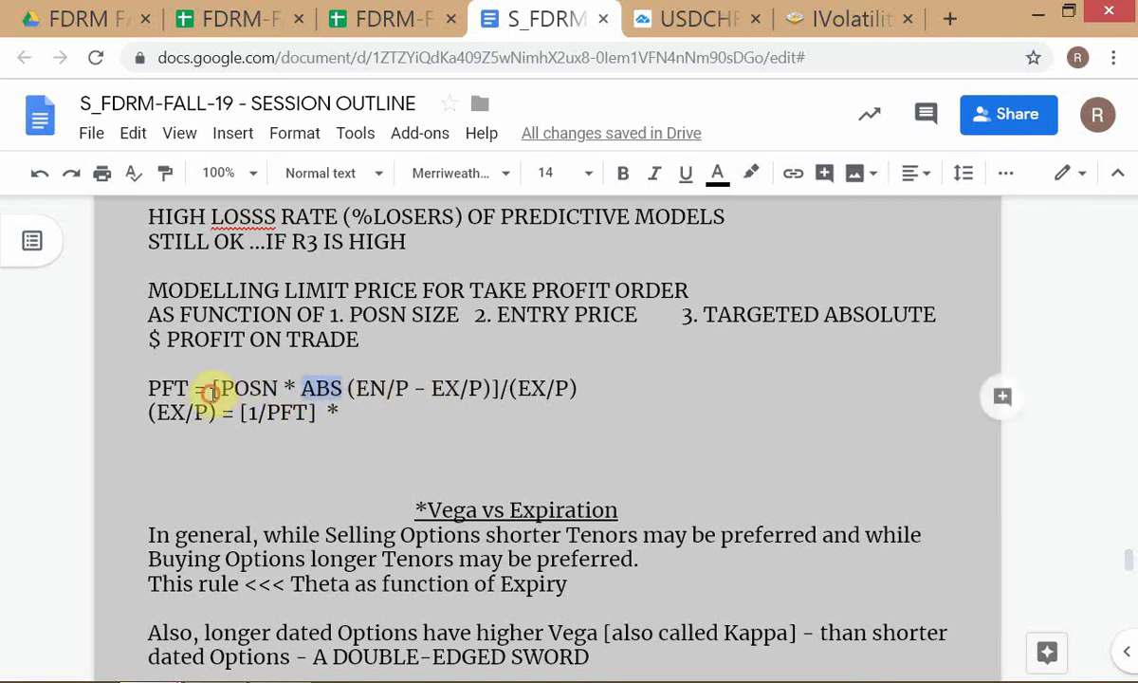
click(213, 389)
shift+click(495, 389)
key(ctrl+c)
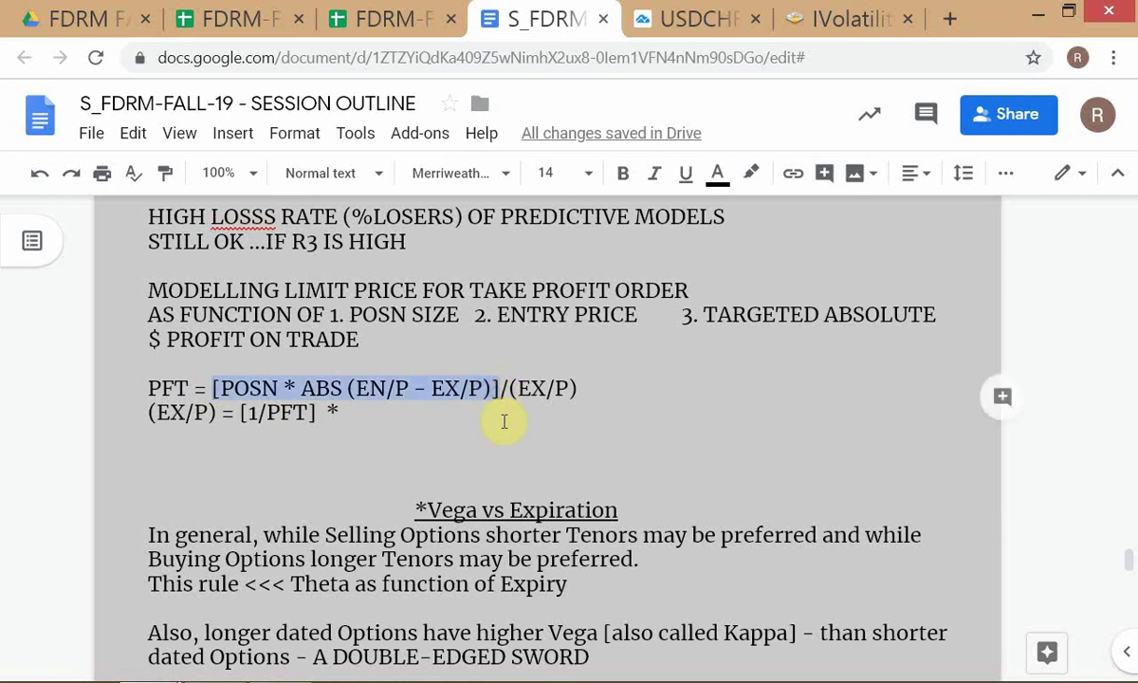
click(504, 421)
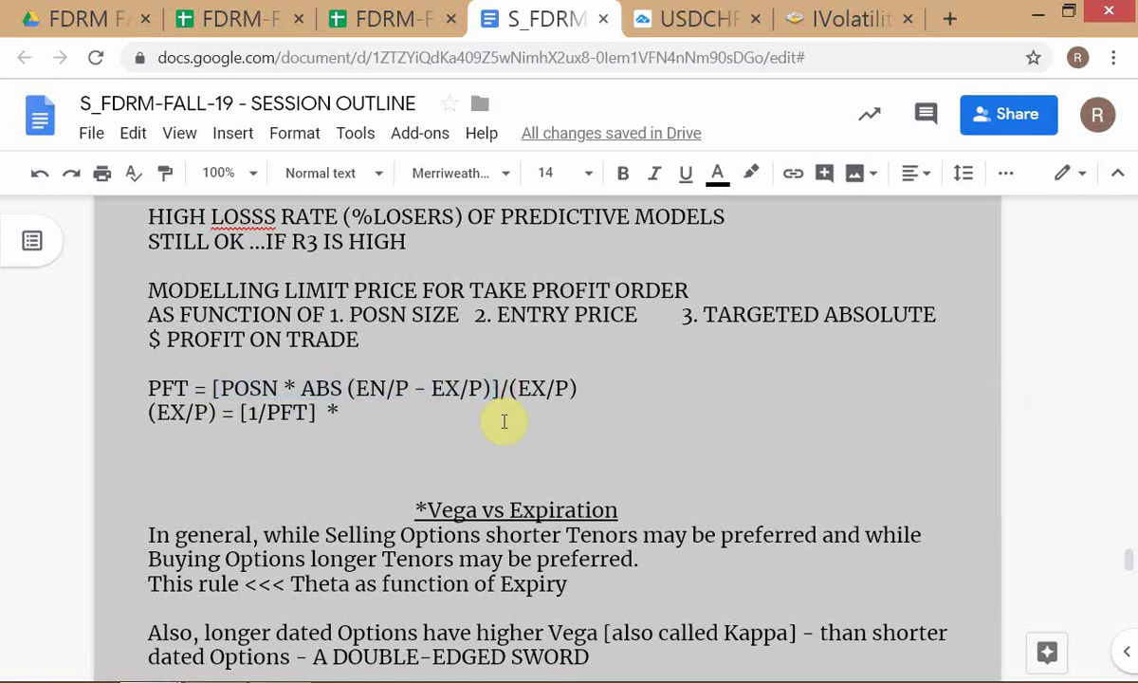
key(ctrl+v)
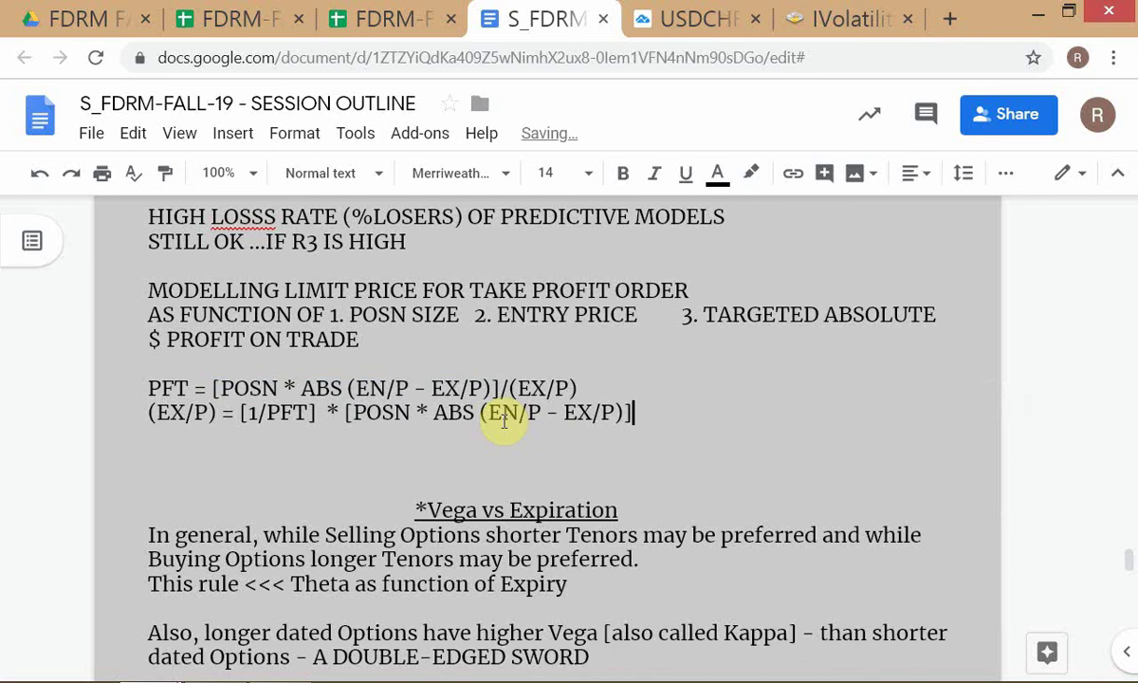
- Delete ABS from the bracketed term on the (EX/P) line
drag(434, 411, 475, 412)
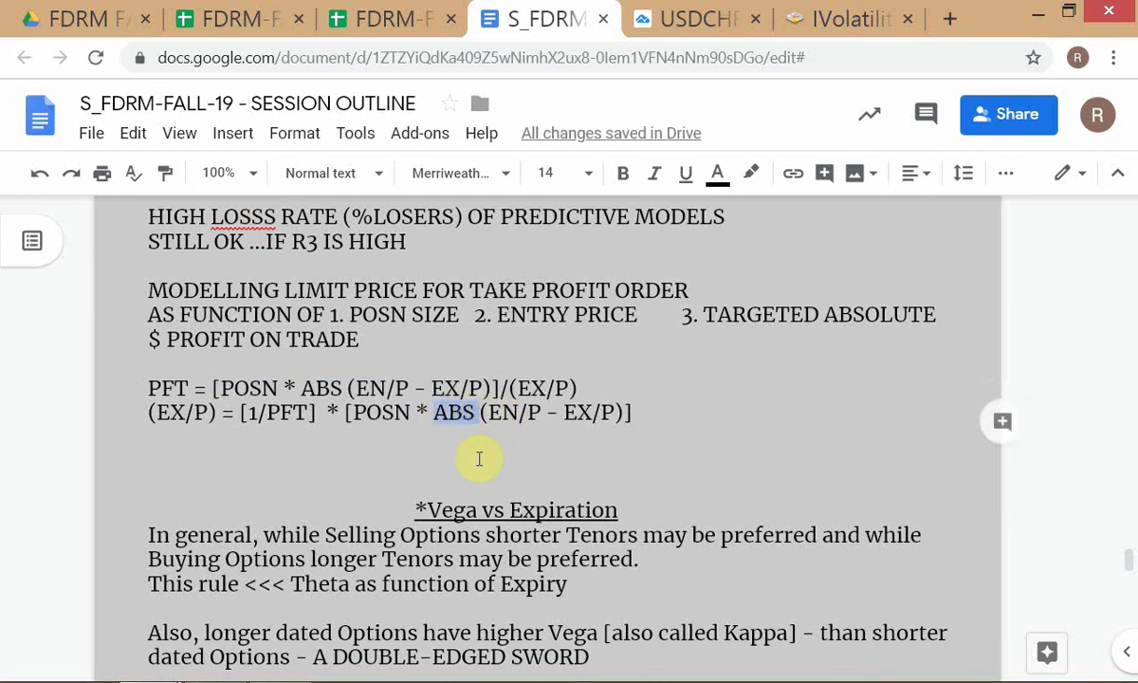
key(BackSpace)
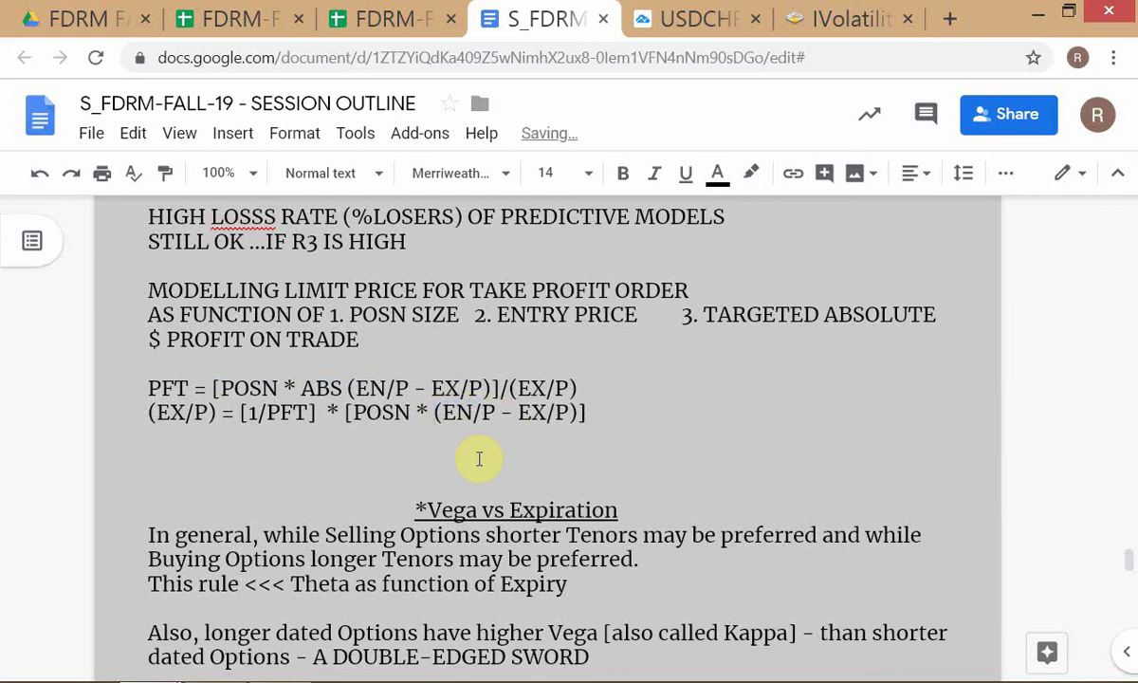
key(End)
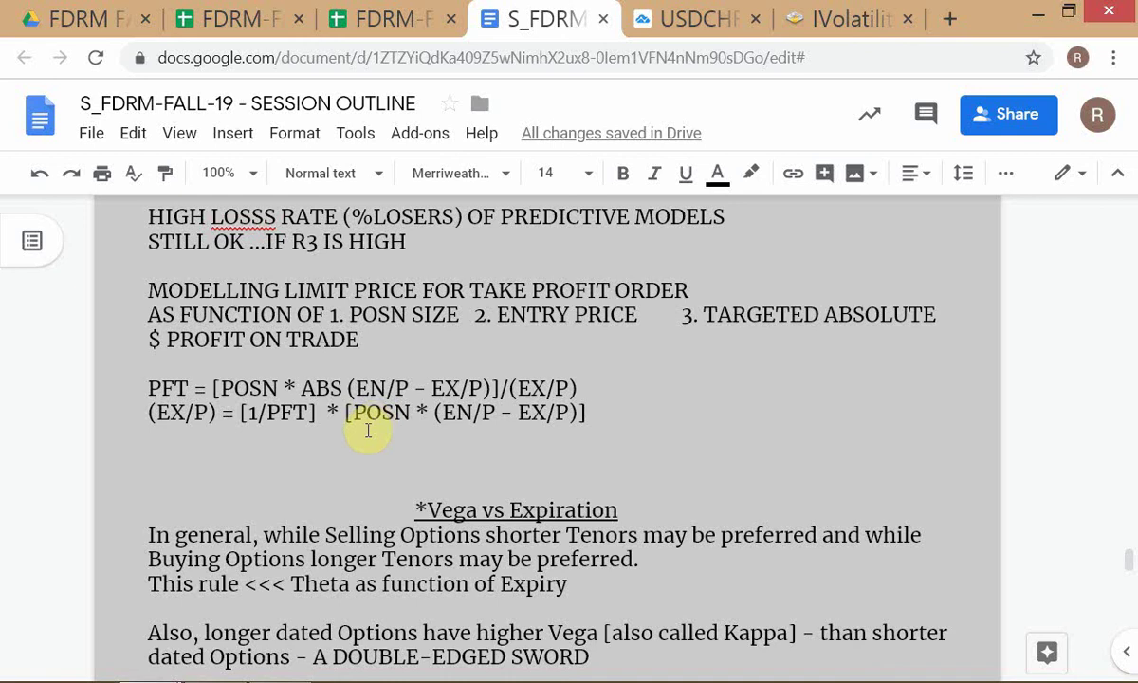
- Duplicate the (EX/P) equation on the line directly below it and place the cursor before the copy's [POSN bracket
triple_click(130, 414)
key(ctrl+c)
key(Down)
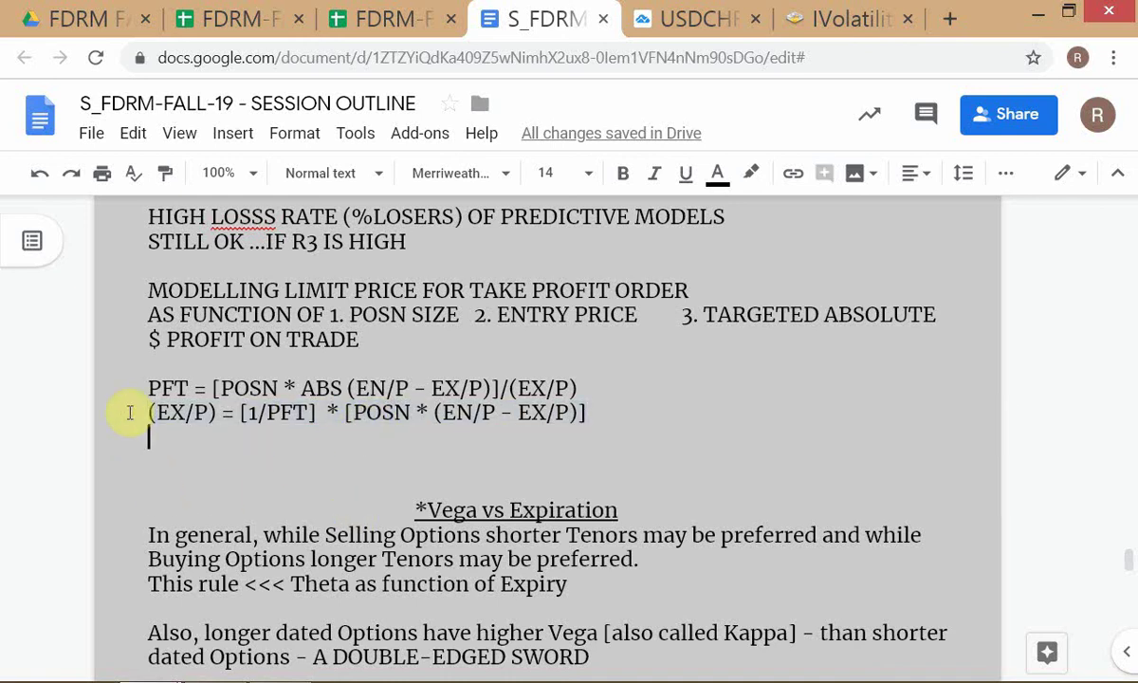
key(ctrl+v)
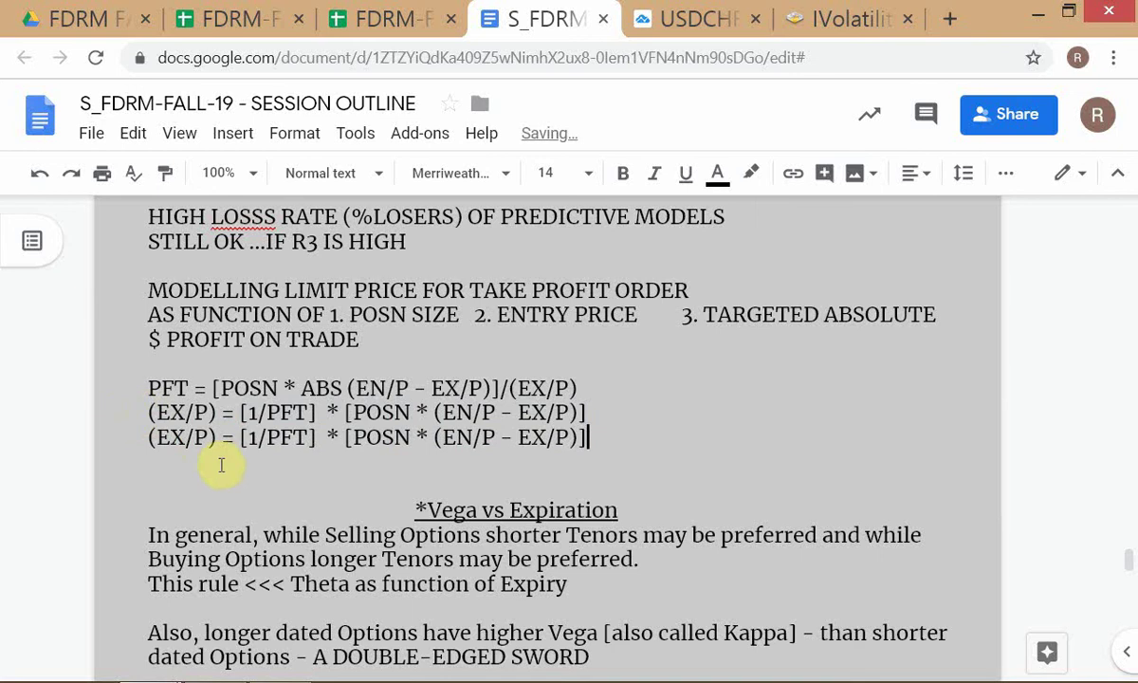
mouse_move(375, 678)
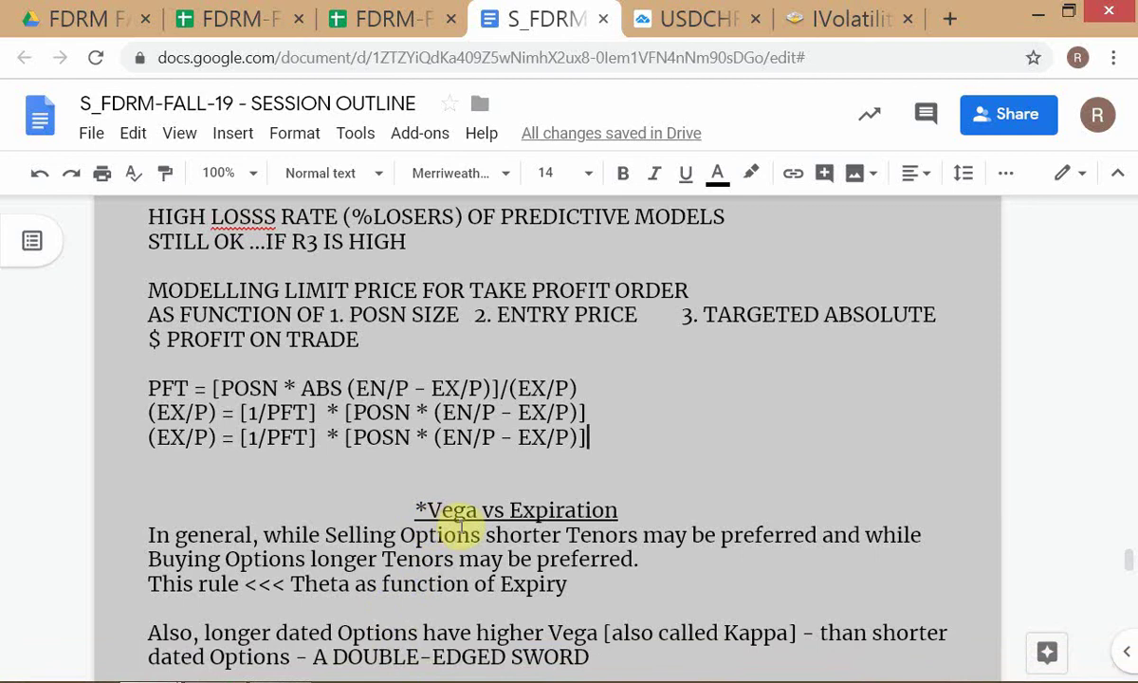
click(347, 438)
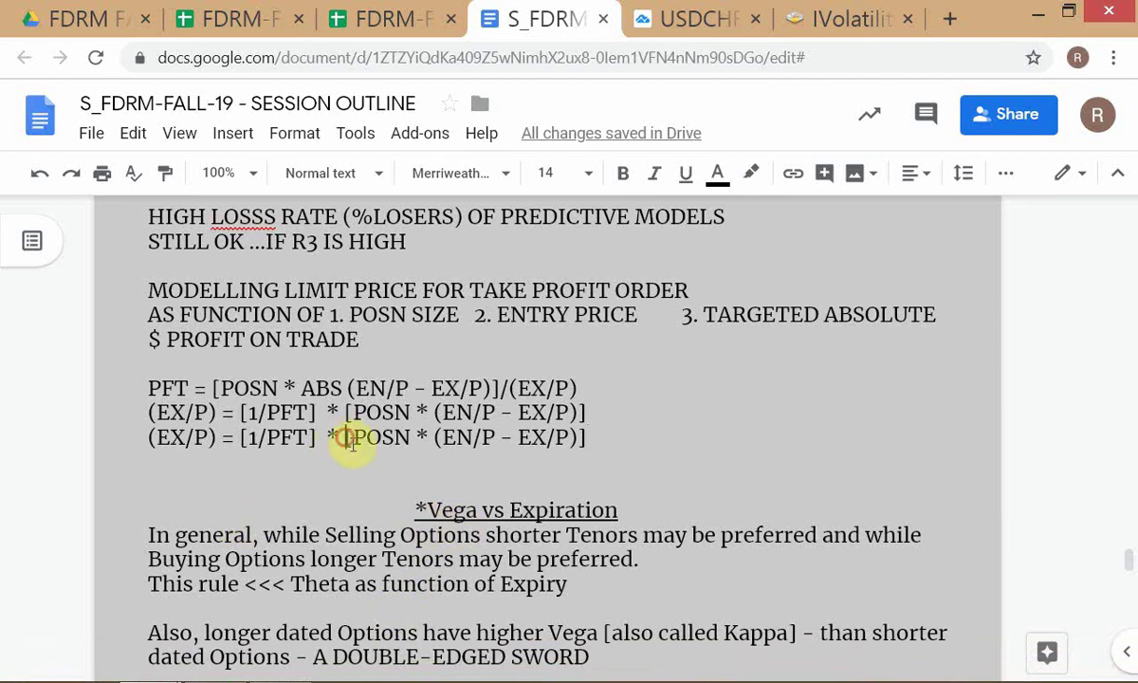
- On the last (EX/P) equation, close the entry-price term after EN/P so it reads "[POSN * (EN/P)]"
click(497, 437)
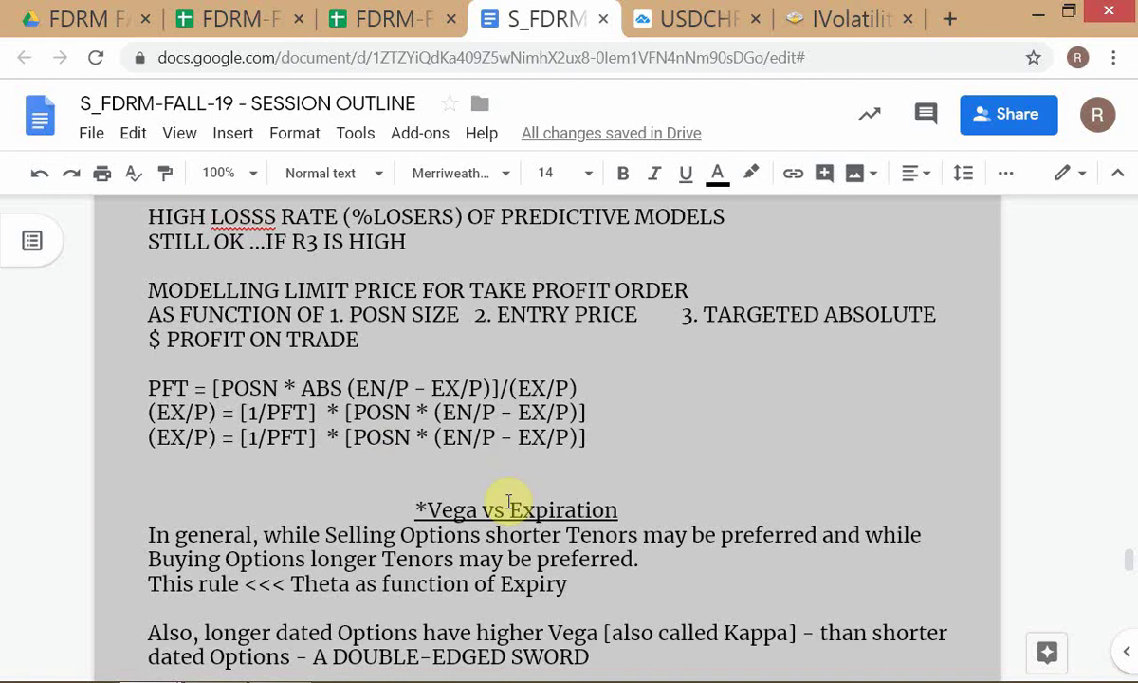
text())
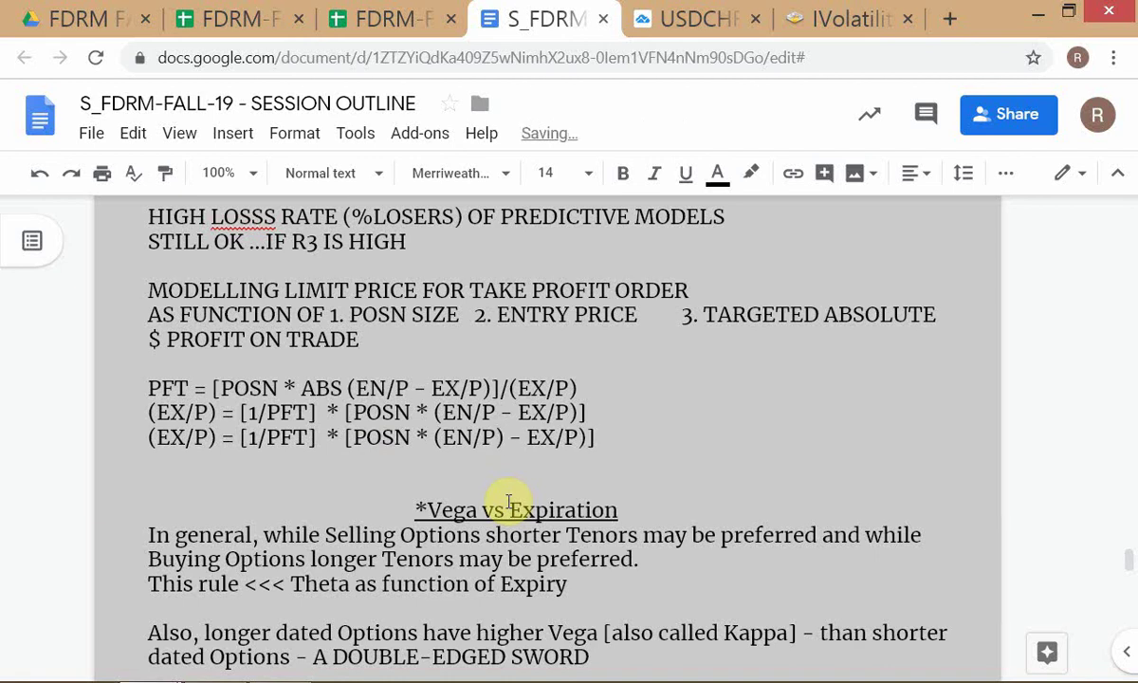
click(351, 437)
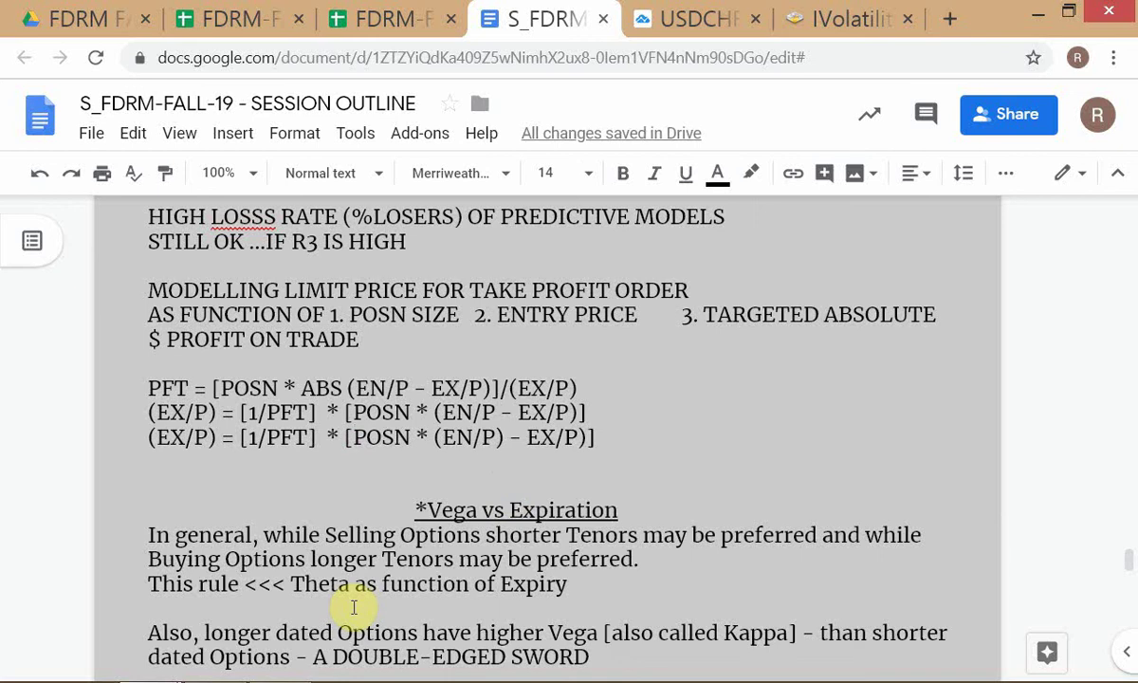
key(Right)
key(Right)
key(Right)
key(Right)
key(Right)
key(Right)
key(Right)
key(Right)
key(Right)
key(Right)
key(Right)
key(Right)
key(Right)
key(Right)
key(Right)
key(Left)
key(Left)
key(Left)
key(Left)
text(])
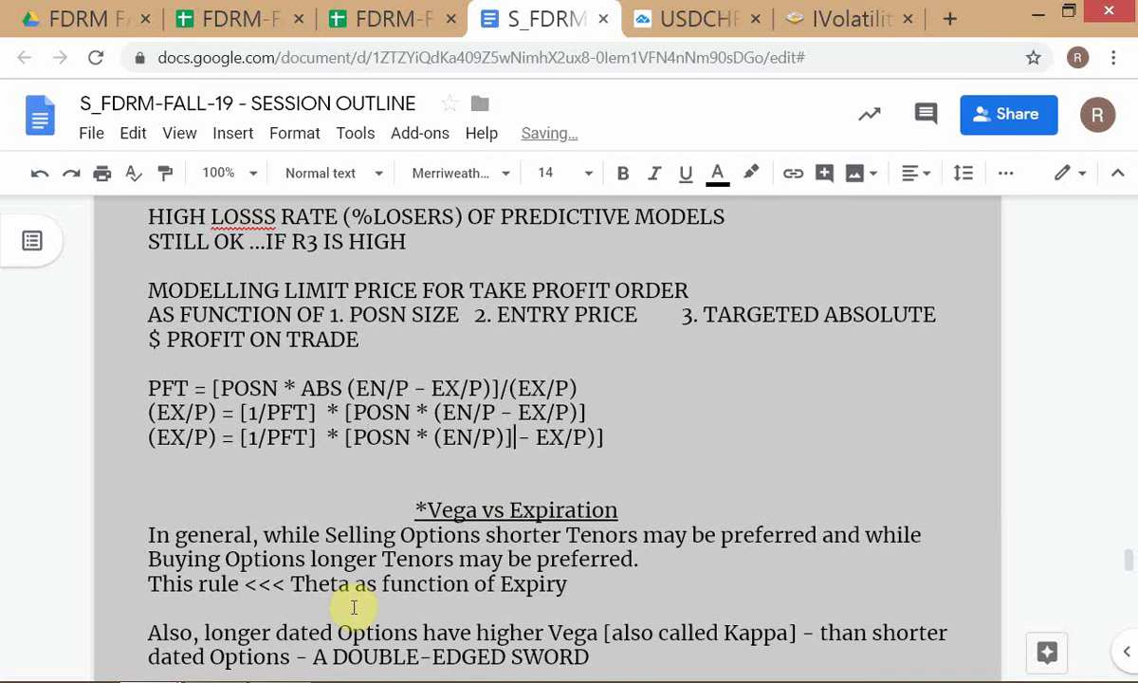
- Insert "[POSN * (" before the last EX/P on the same line to make the second term "[POSN * (EX/P)]"
key(Right)
key(Right)
key(Right)
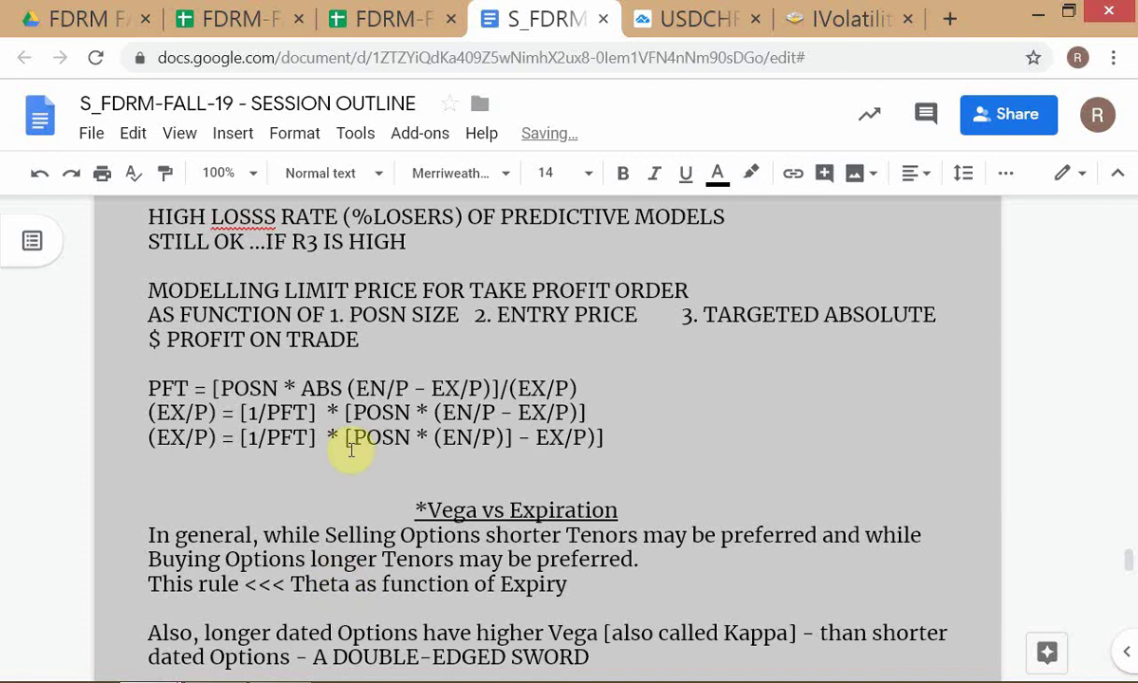
click(347, 437)
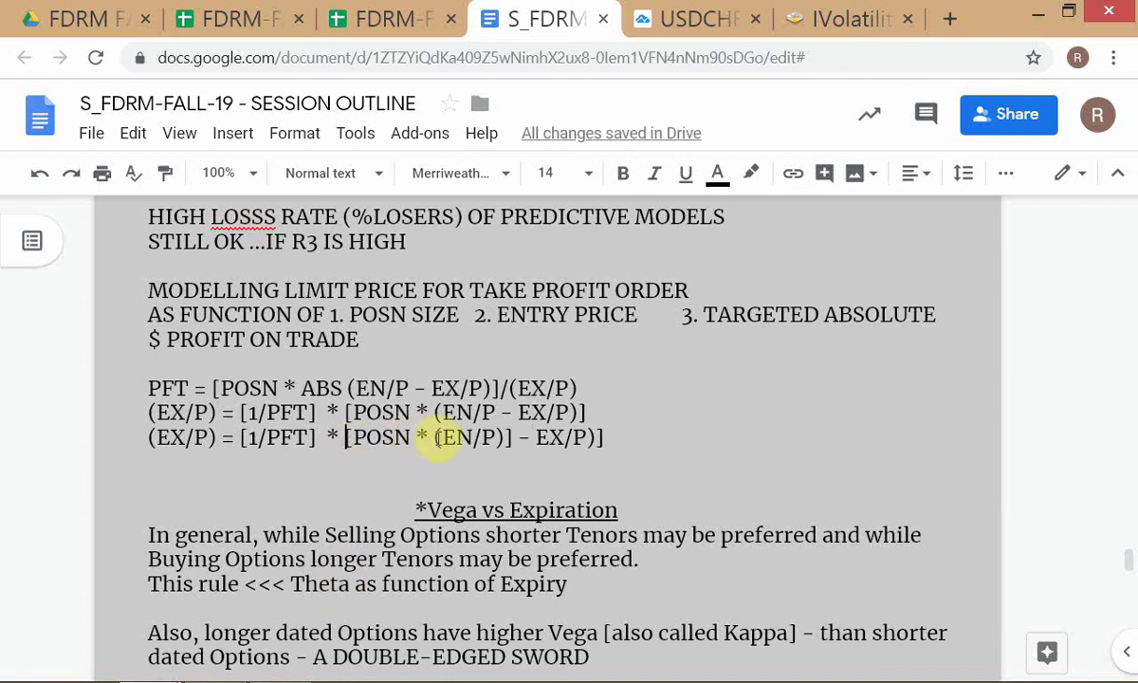
shift+click(436, 437)
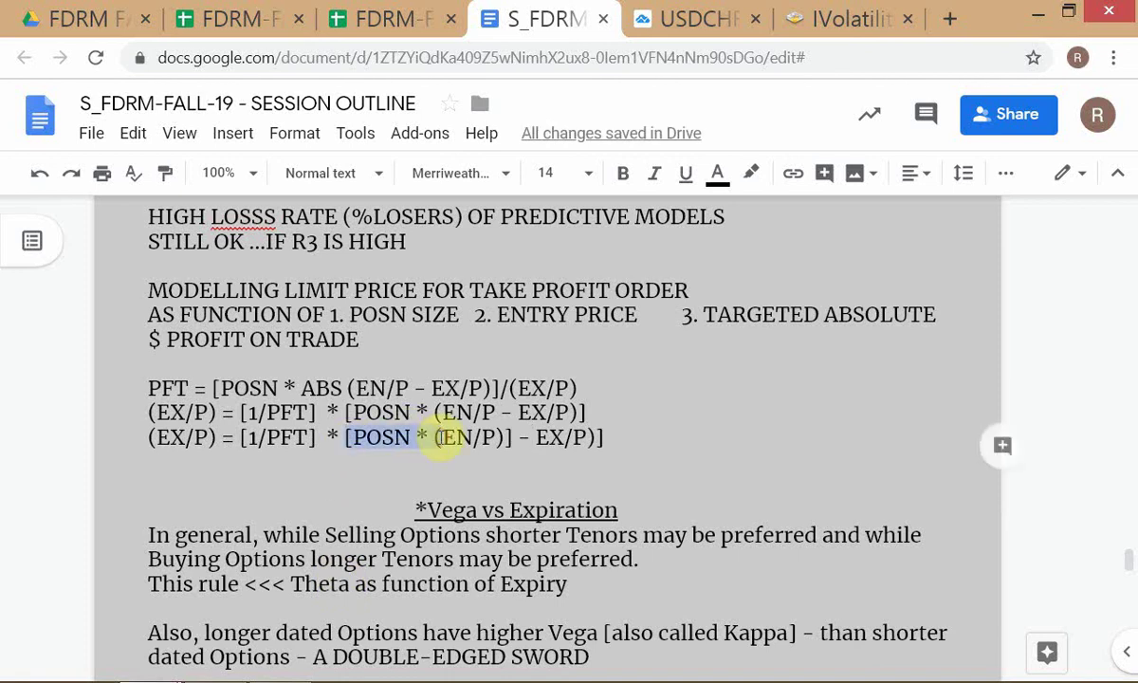
key(Right)
key(Right)
key(Right)
key(Right)
key(Right)
key(Right)
key(Right)
key(Right)
key(Right)
key(Right)
key(Right)
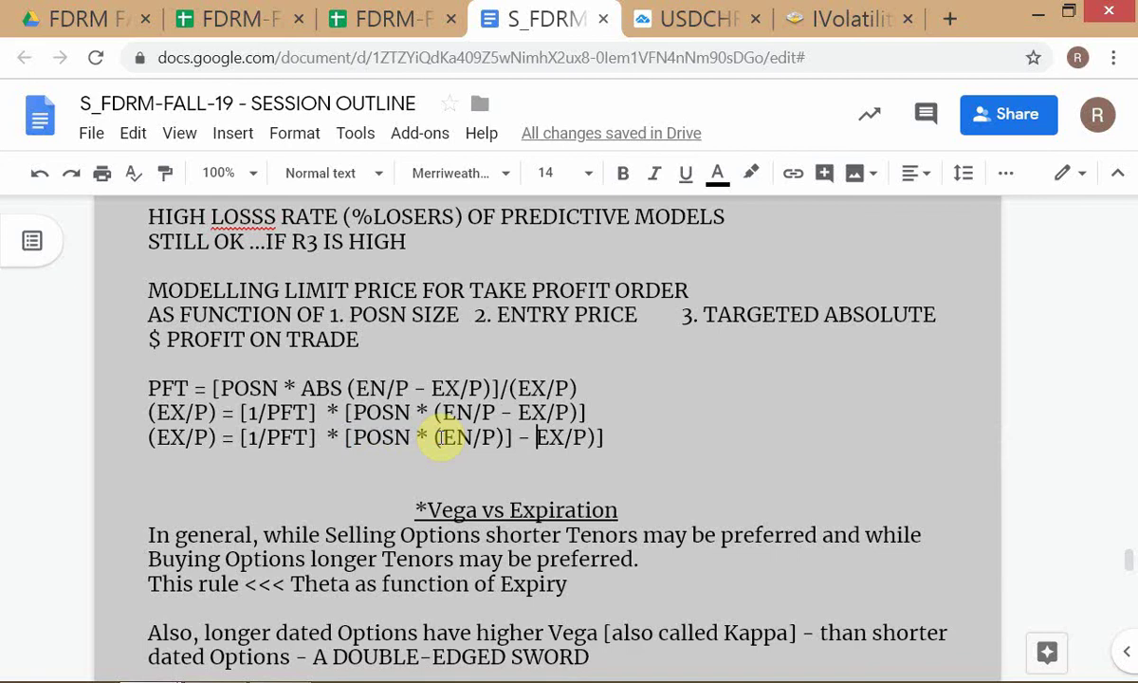
text([POSN * ()
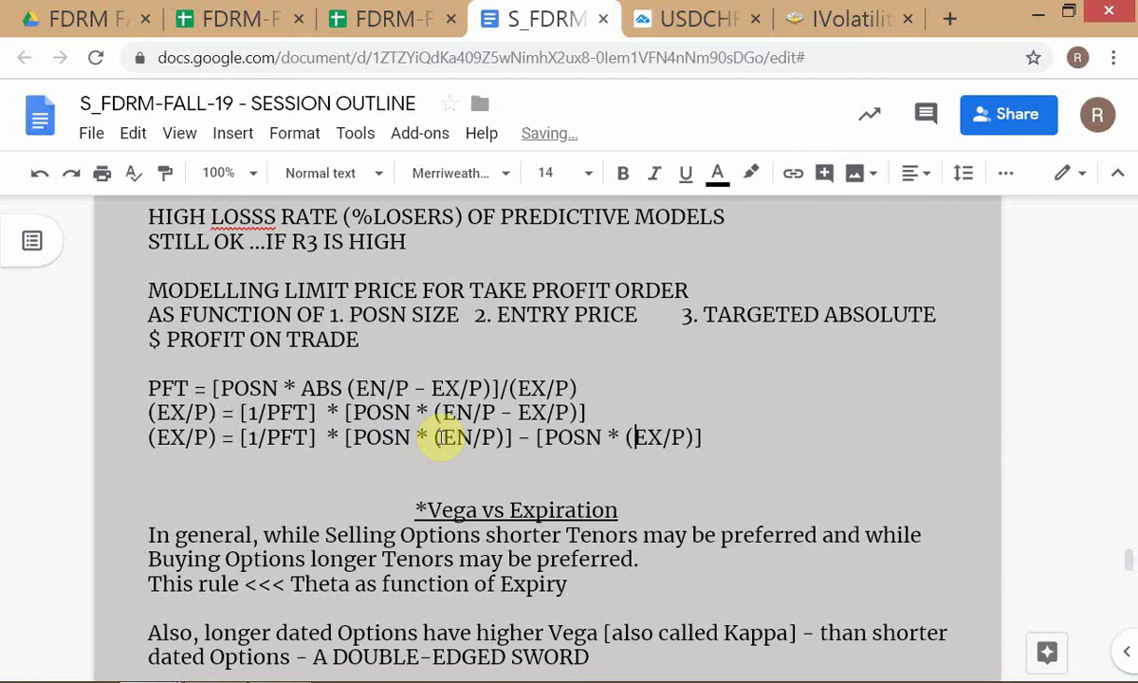
key(Right)
key(Right)
key(Right)
key(Right)
key(Right)
key(Right)
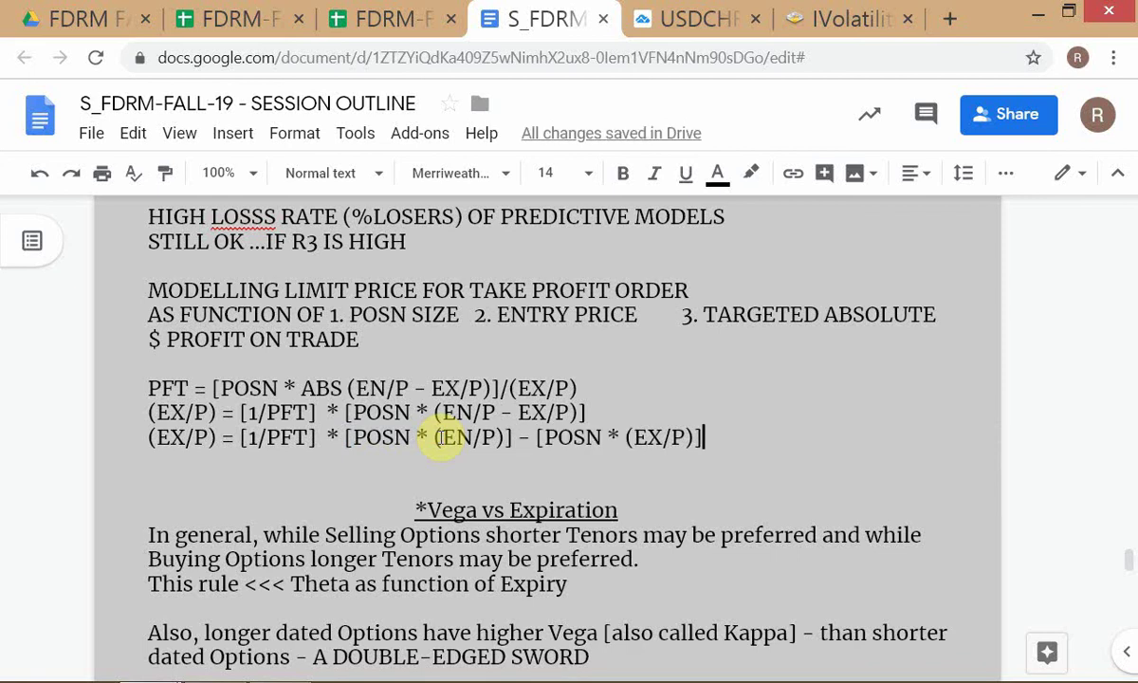
- Duplicate the expanded equation "(EX/P) = [1/PFT] * [POSN * (EN/P)] - [POSN * (EX/P)]" on the line directly below it
scroll(851, 386, down, 2)
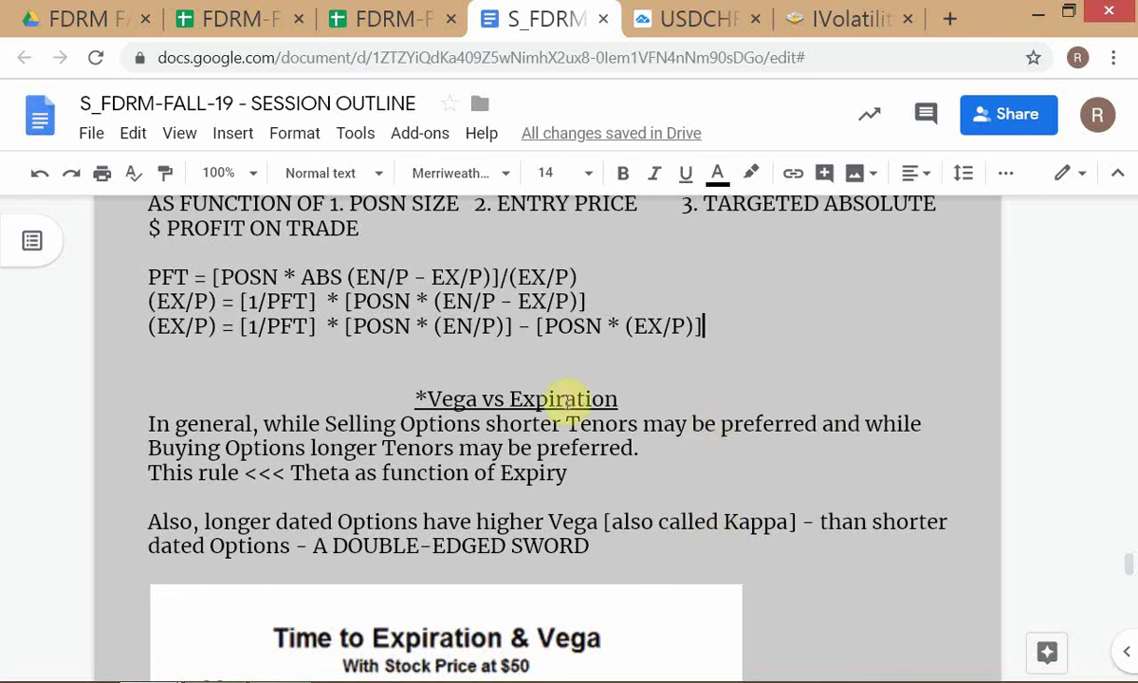
click(220, 327)
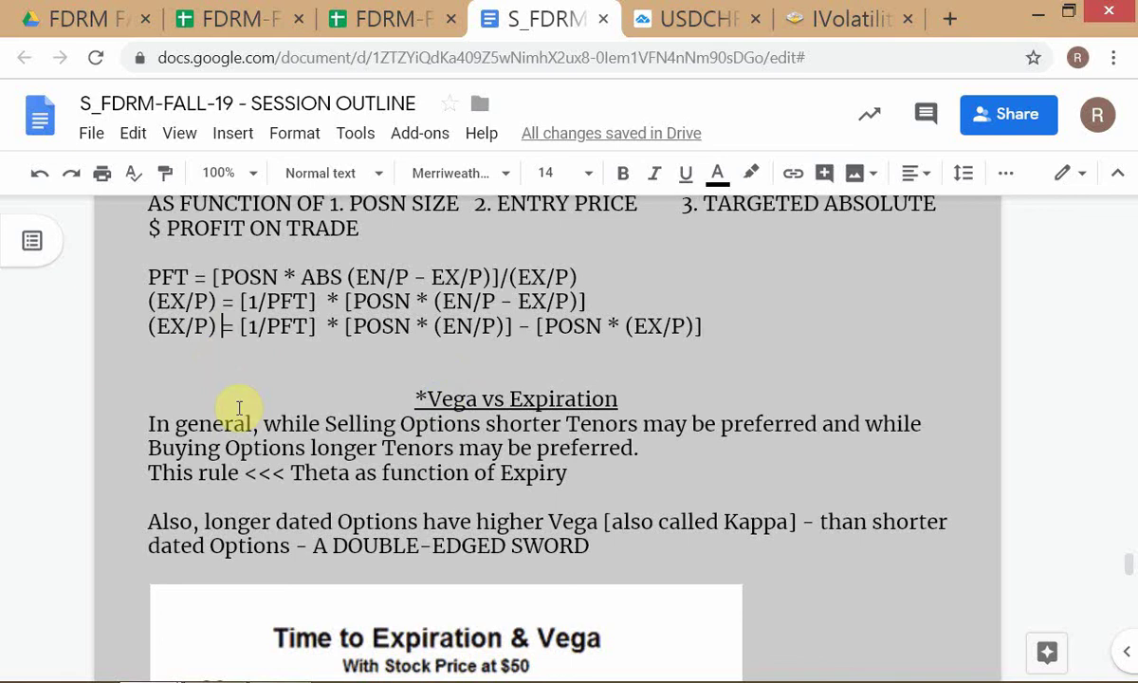
key(Home)
key(shift+Down)
key(ctrl+c)
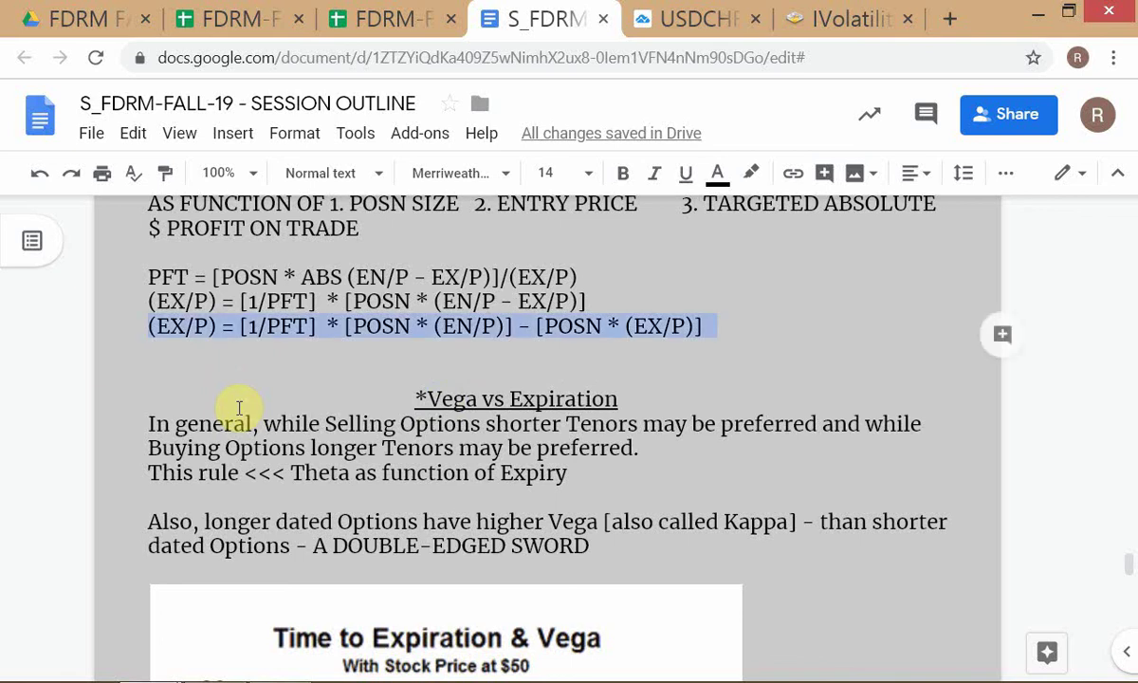
key(Right)
key(ctrl+v)
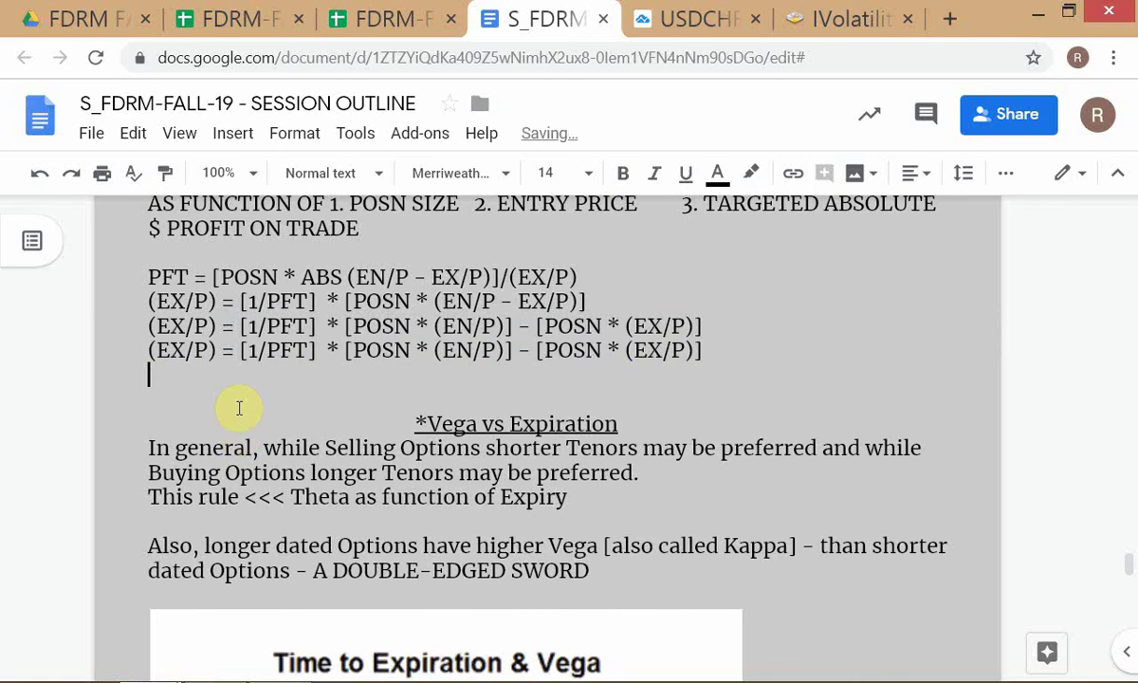
key(Up)
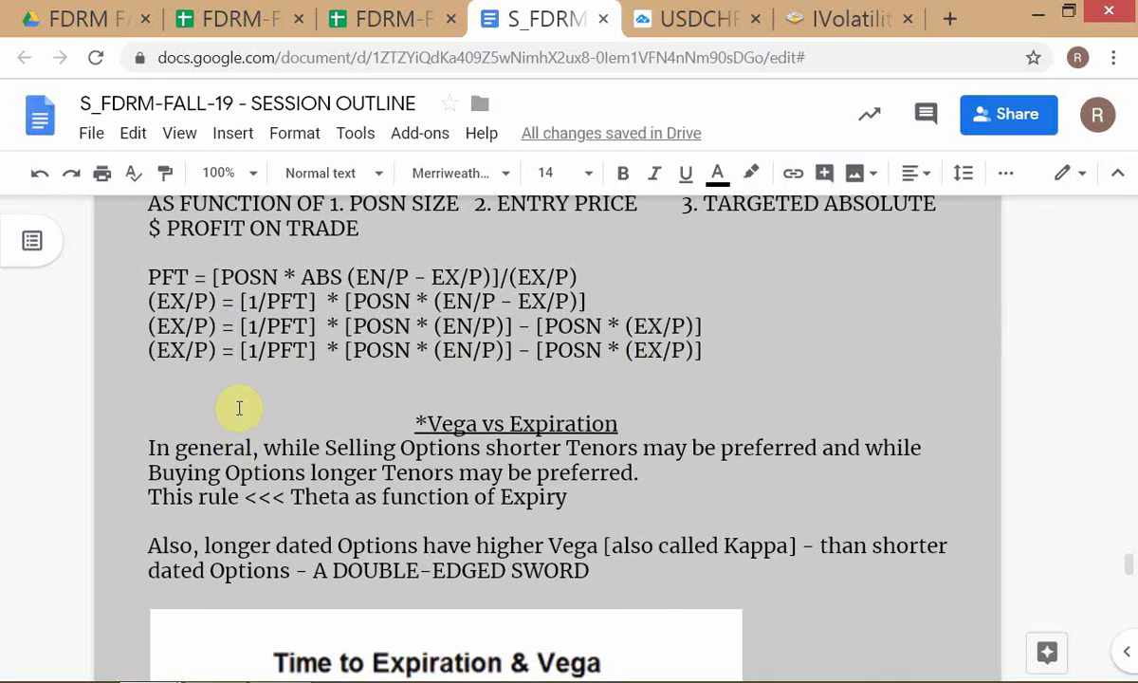
- In the new copy, add "+" after the leading (EX/P) and move "[POSN * (EX/P)]" from the line's end to follow it
click(225, 354)
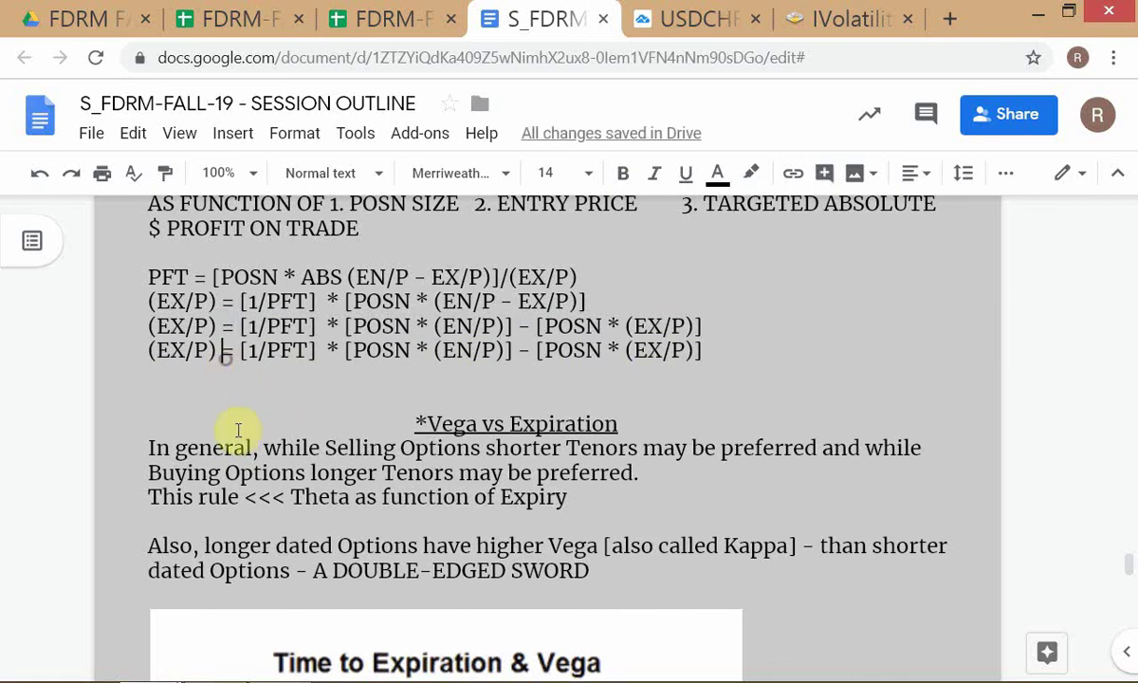
text(+)
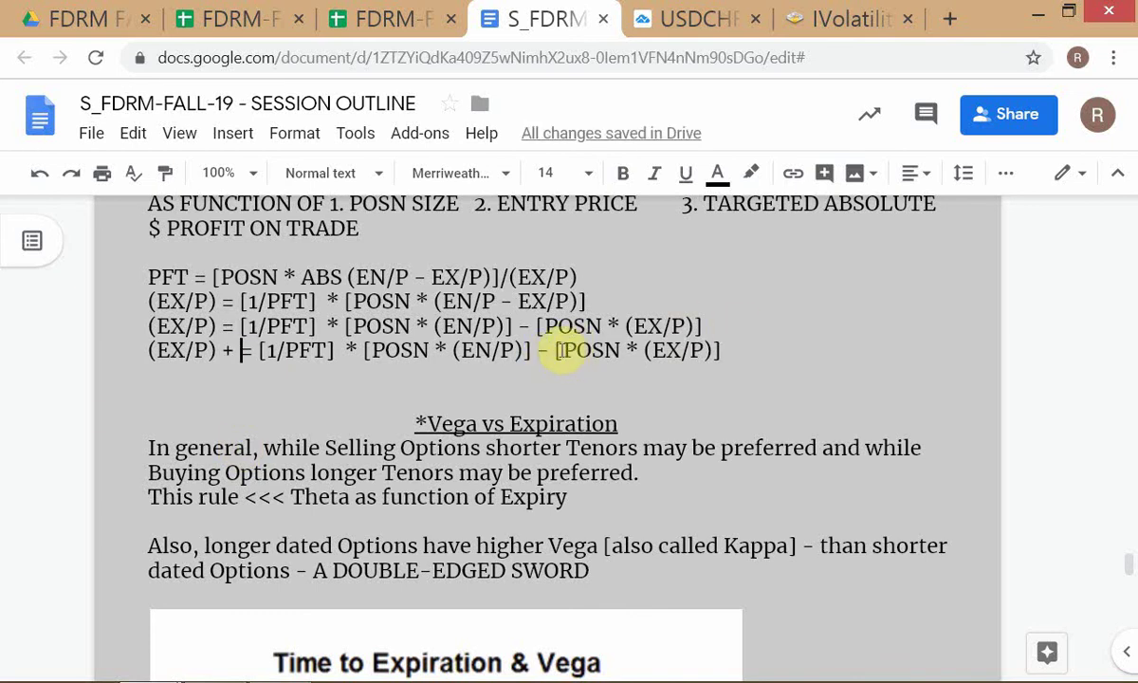
drag(555, 351, 782, 353)
key(ctrl+c)
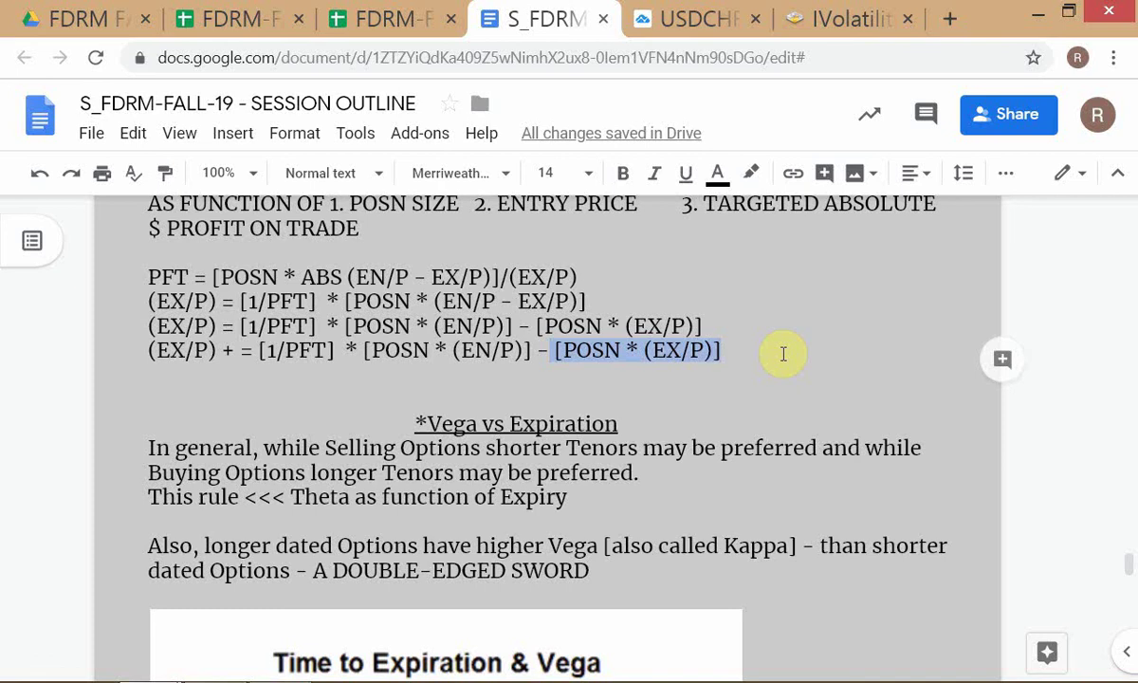
key(BackSpace)
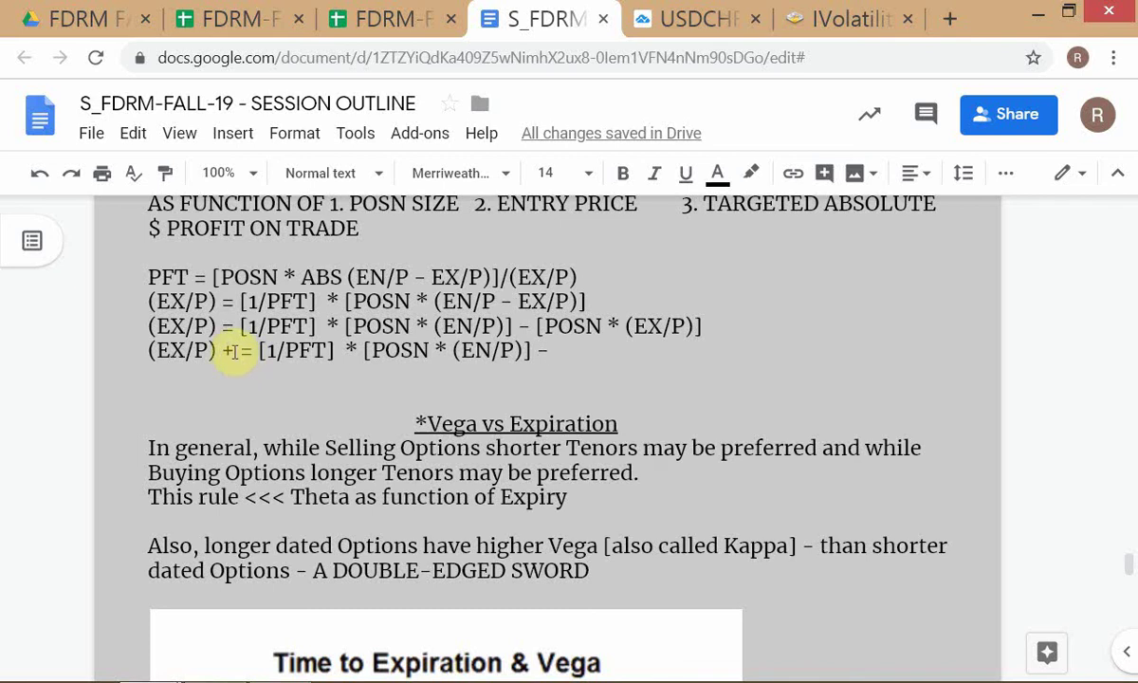
click(230, 351)
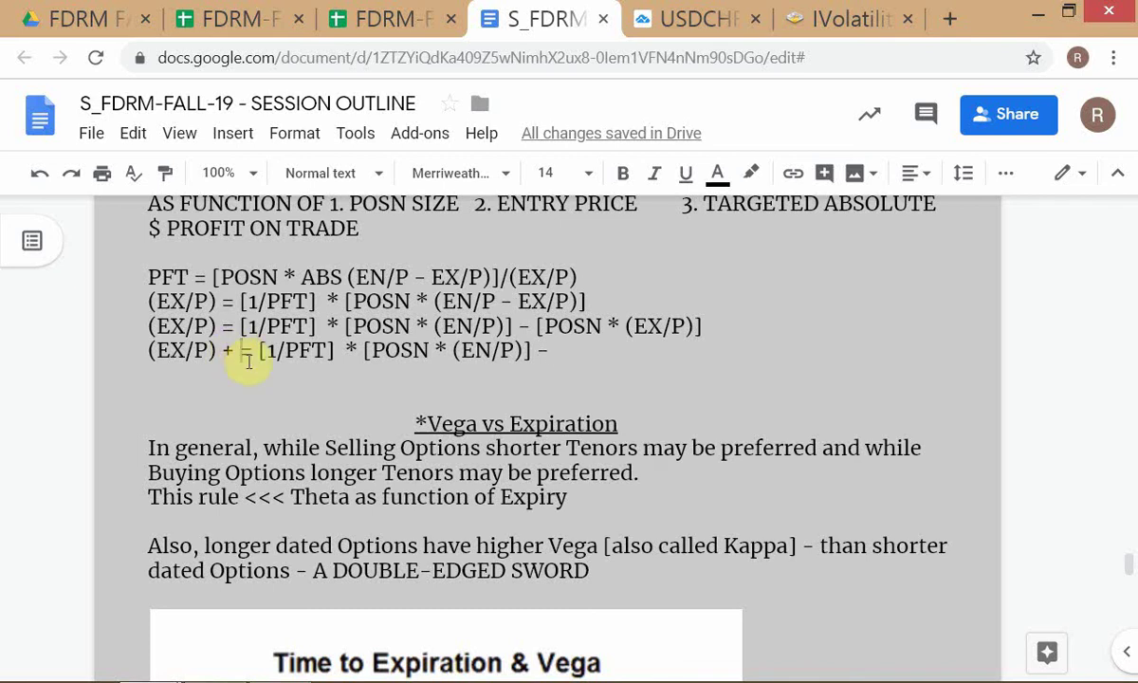
key(ctrl+v)
key(Right)
key(Right)
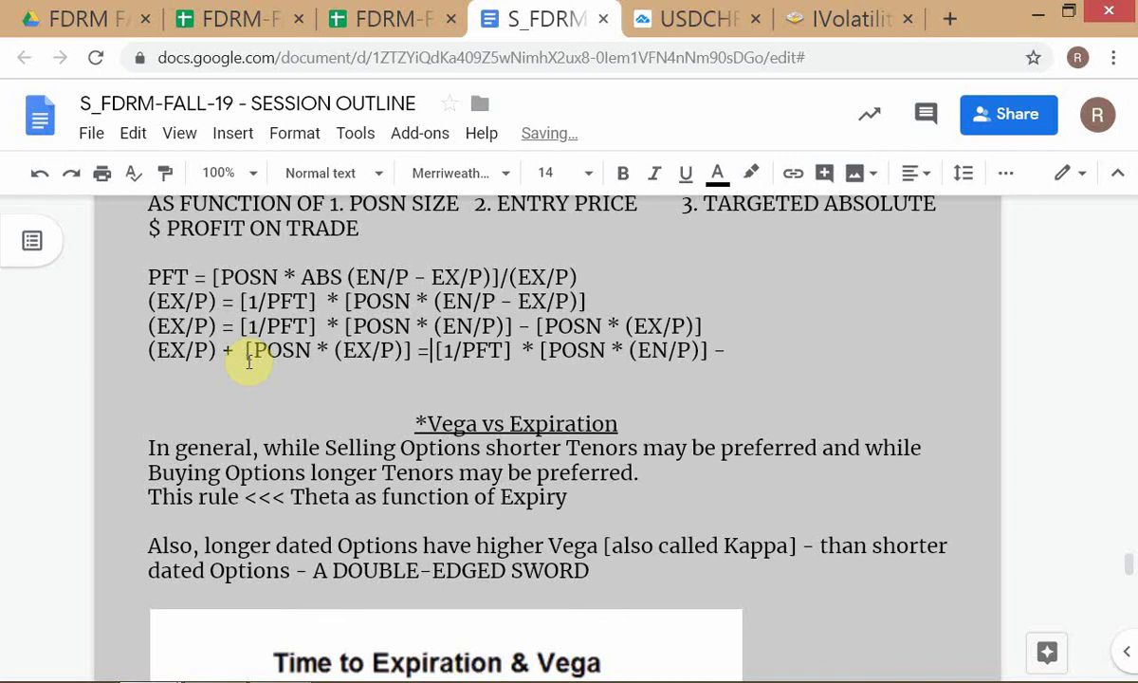
- Delete the leftover minus sign at the end of the "(EX/P) + [POSN * (EX/P)]" equation
key(Right)
key(Right)
key(Right)
key(Right)
key(Right)
key(Down)
key(Down)
key(Down)
key(Down)
key(Down)
key(Down)
key(Down)
key(Down)
key(Down)
key(Down)
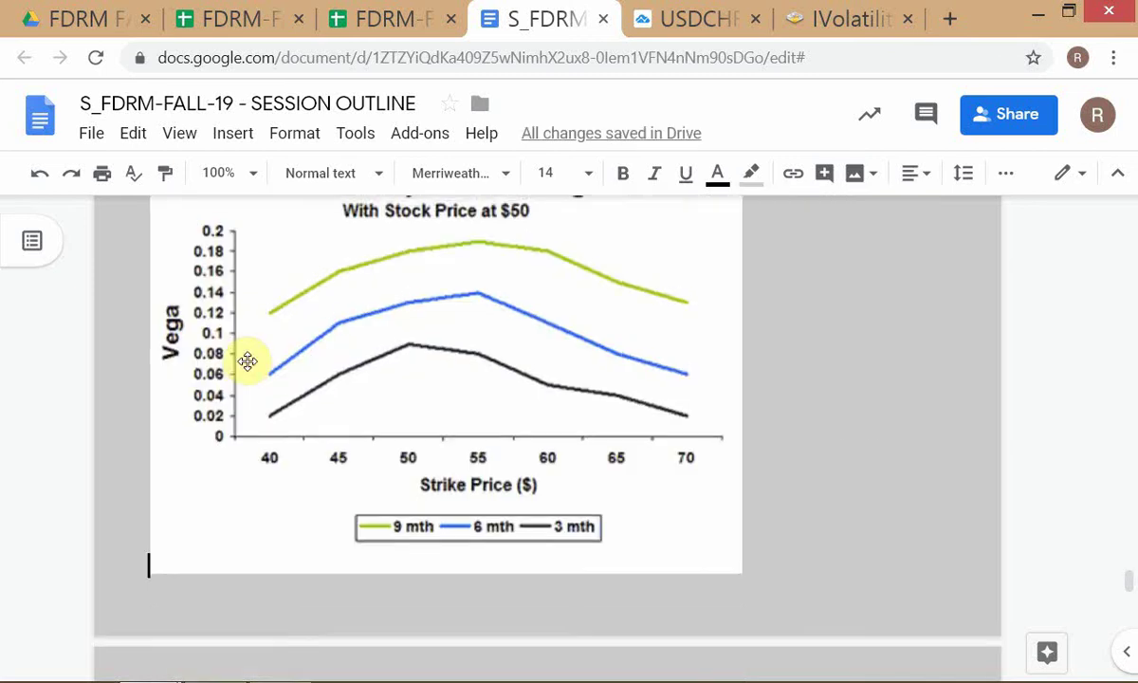
key(Up)
key(Up)
key(Down)
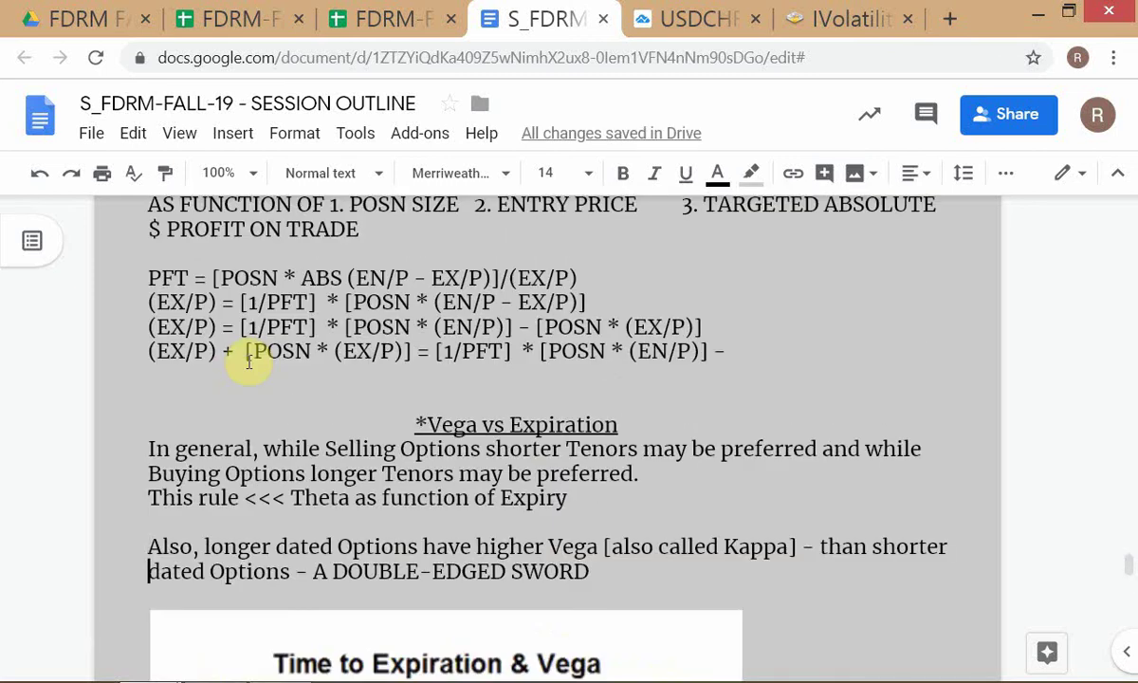
key(Up)
key(Up)
key(Up)
key(Up)
key(Up)
key(Up)
key(Up)
key(Up)
key(Left)
key(BackSpace)
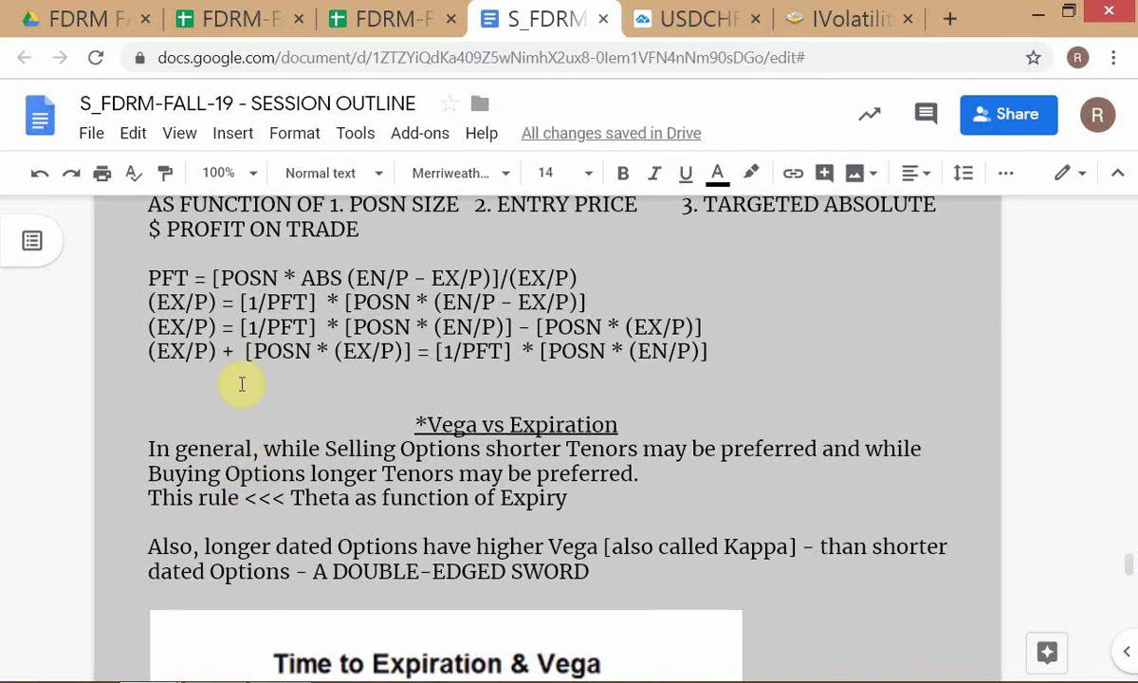
- Duplicate the equation "(EX/P) + [POSN * (EX/P)] = [1/PFT] * [POSN * (EN/P)]" on the line directly below it
click(157, 380)
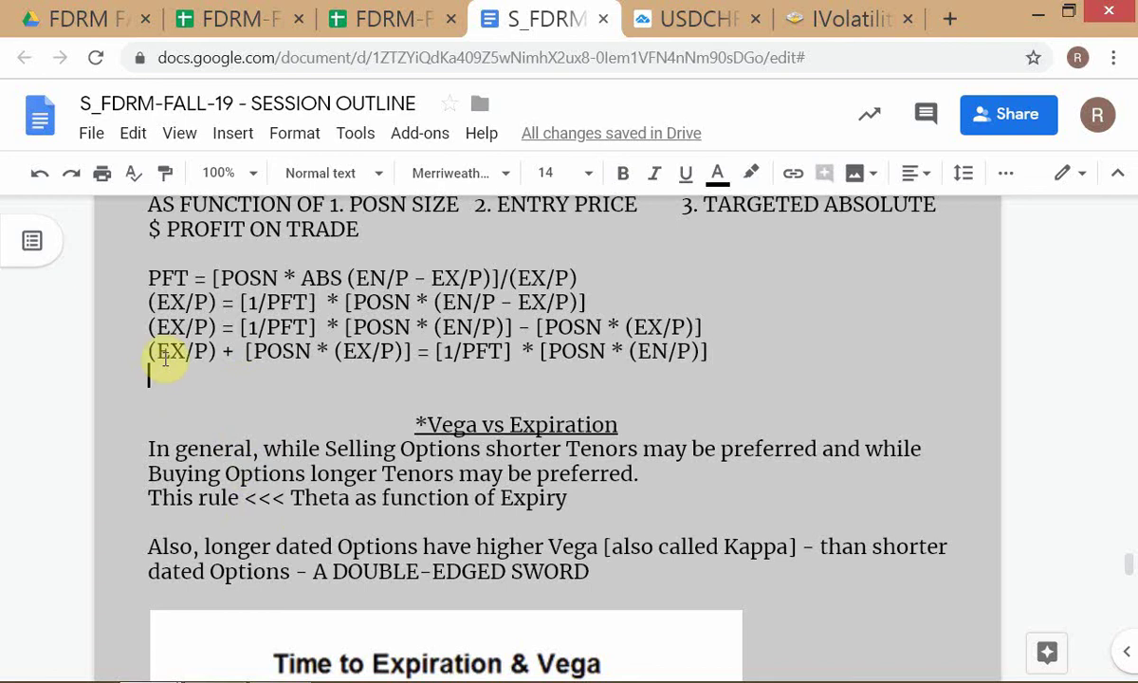
click(152, 351)
shift+click(832, 363)
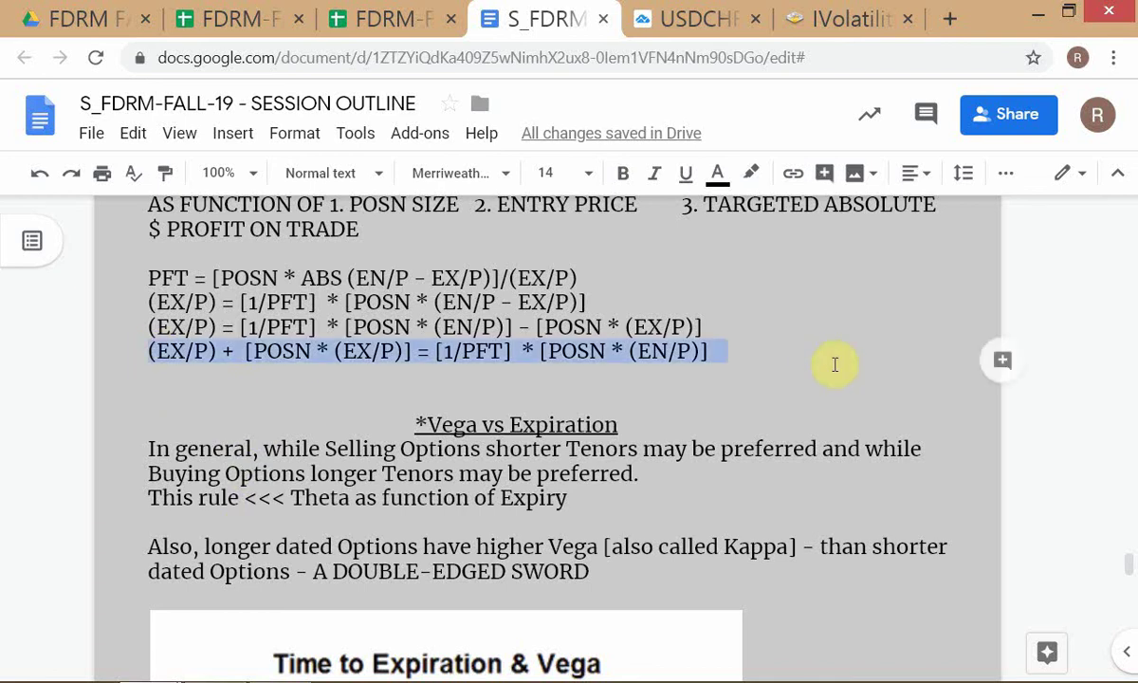
key(ctrl+c)
key(Right)
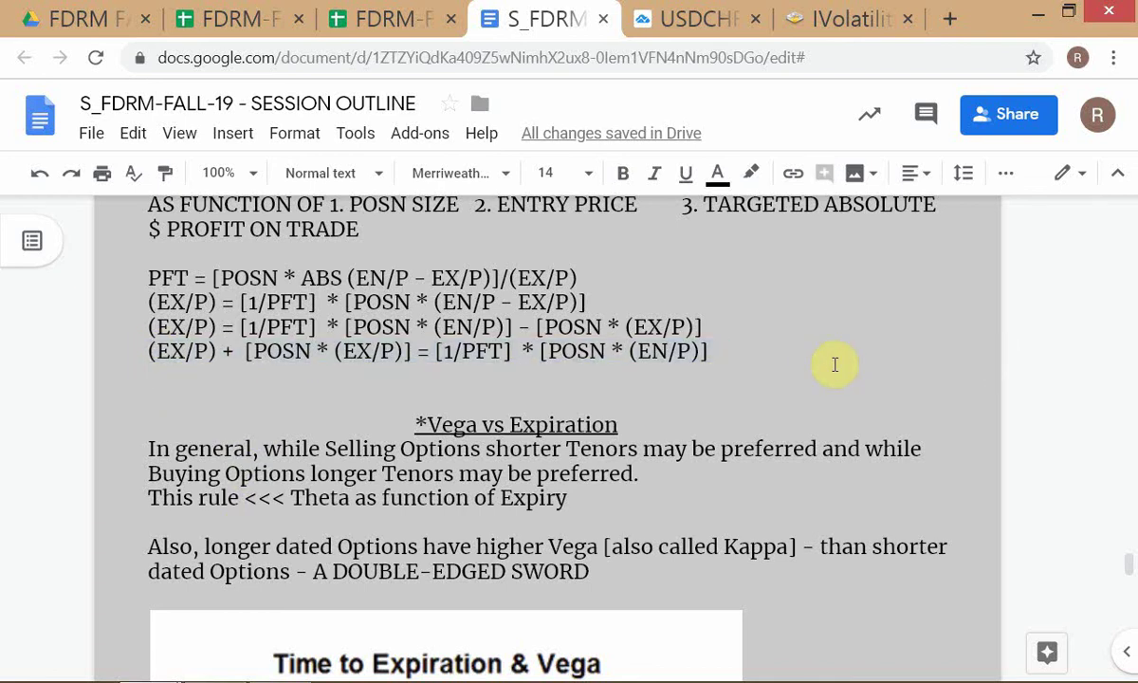
key(ctrl+v)
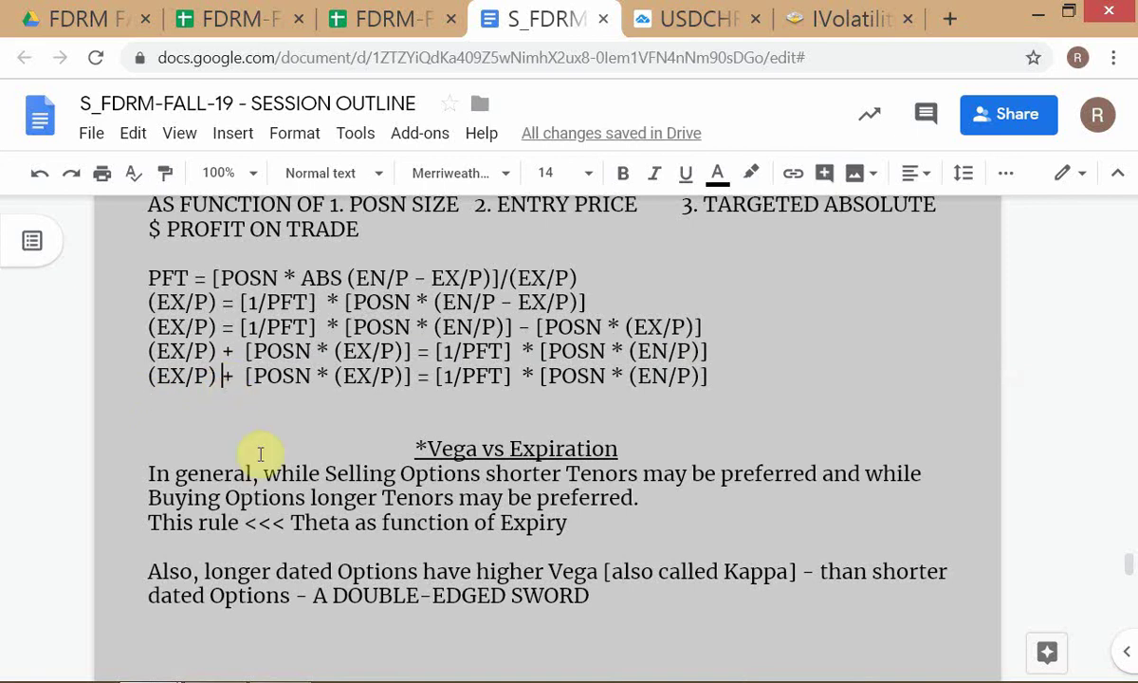
- Replace the plus sign after the leading (EX/P) in the new copy with "*"
text(&)
key(BackSpace)
text(*)
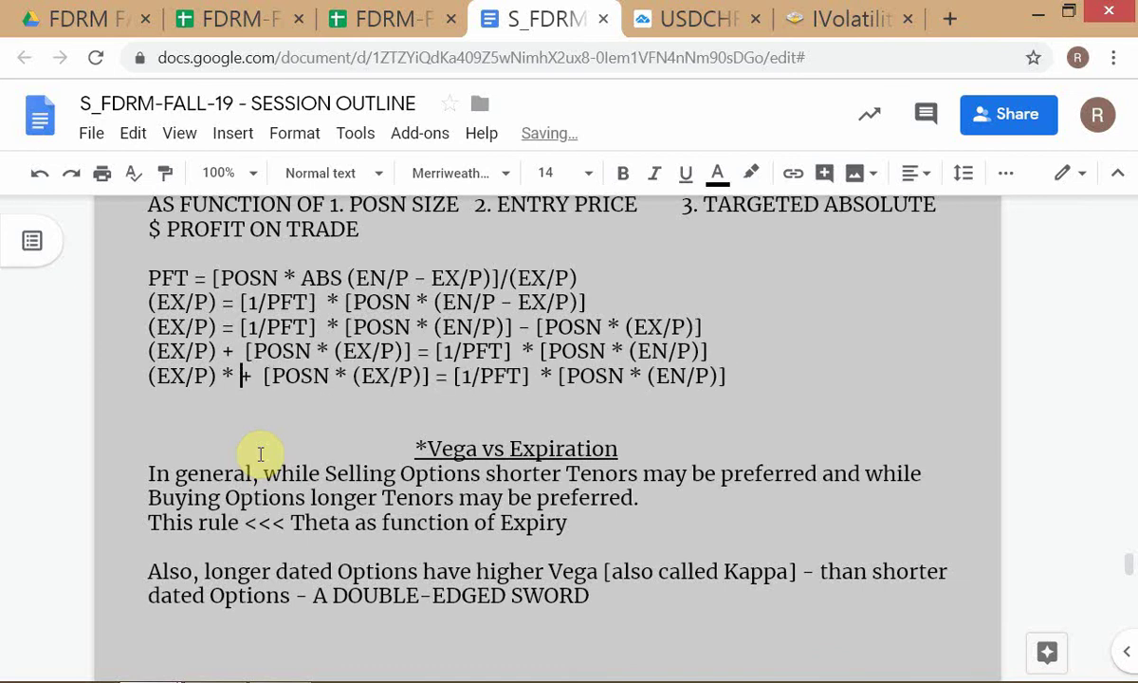
key(Delete)
key(Delete)
key(Delete)
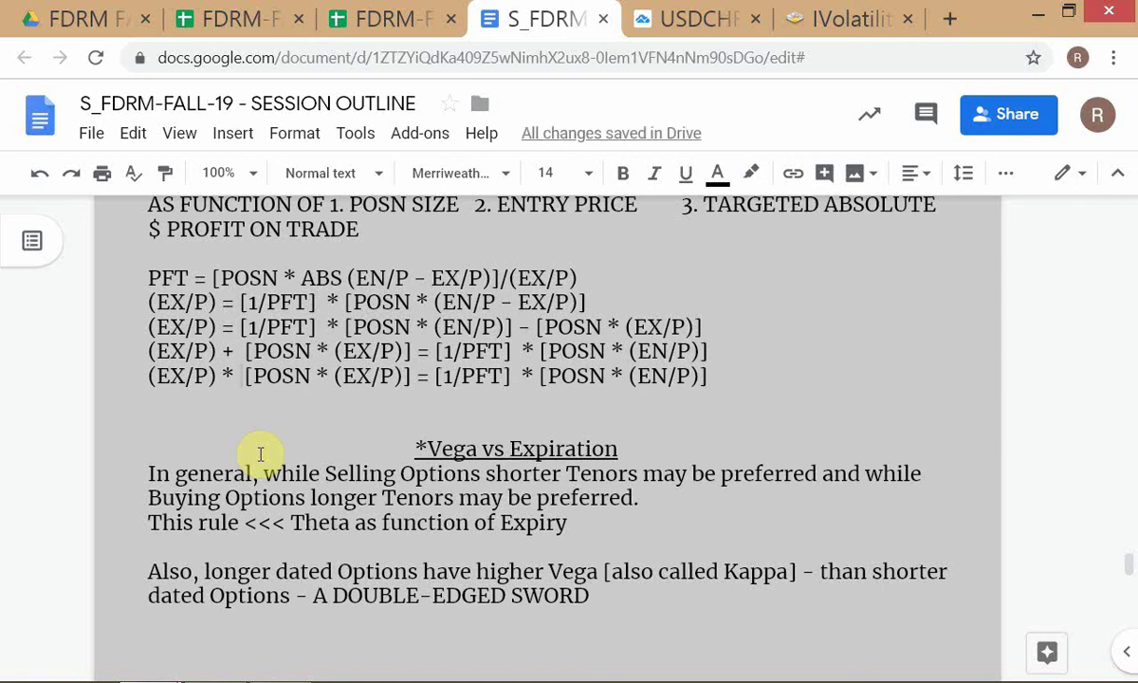
- Change the bracket before the equals sign to "[1 + POSN]" by inserting "1 +" and deleting "* (EX/P)"
text([1 +)
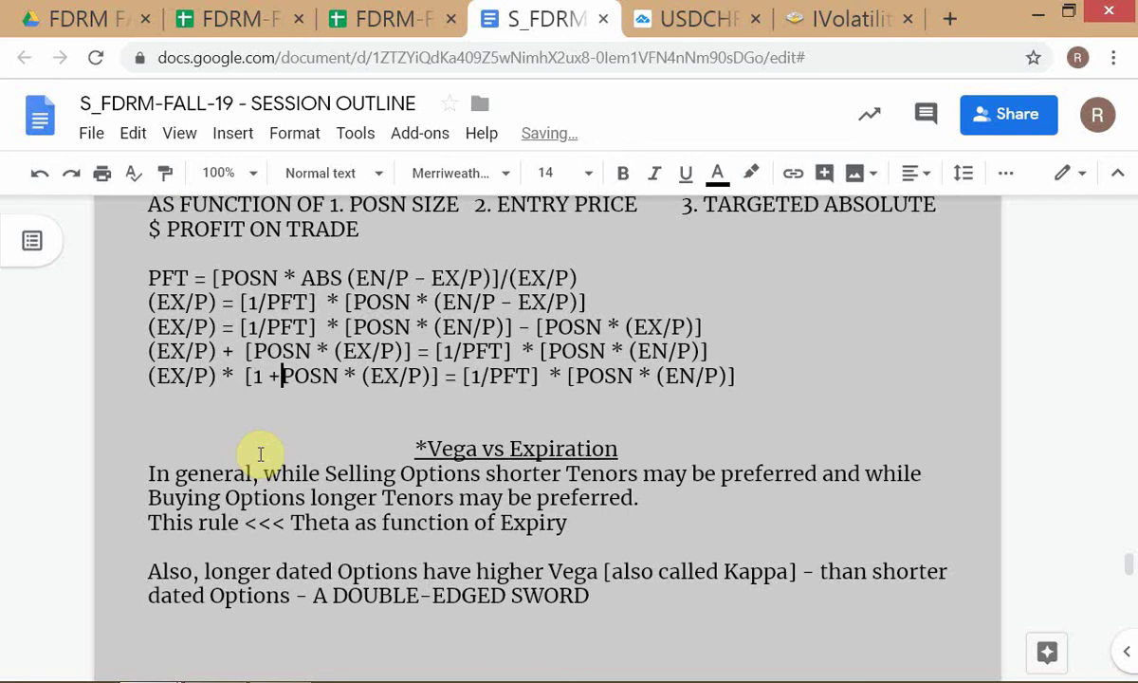
key(Right)
key(Right)
key(Right)
key(Right)
key(Right)
key(Right)
key(Left)
key(Left)
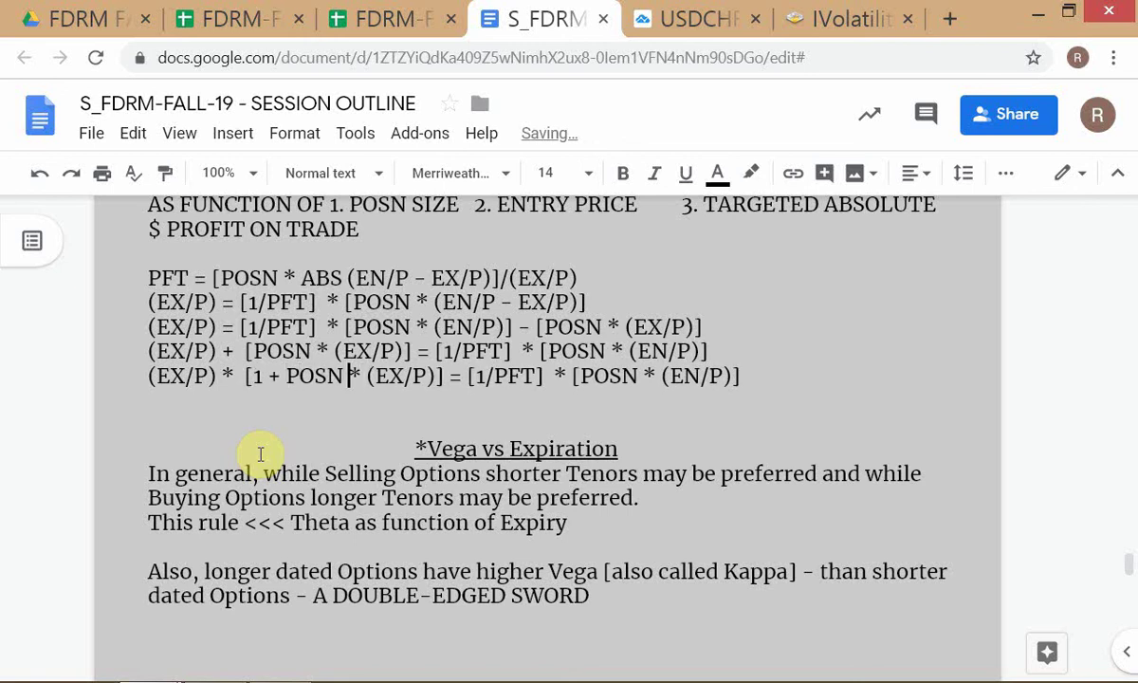
key(shift+Right)
key(shift+Right)
key(shift+Right)
key(shift+Right)
key(shift+Right)
key(shift+Right)
key(shift+Right)
key(shift+Right)
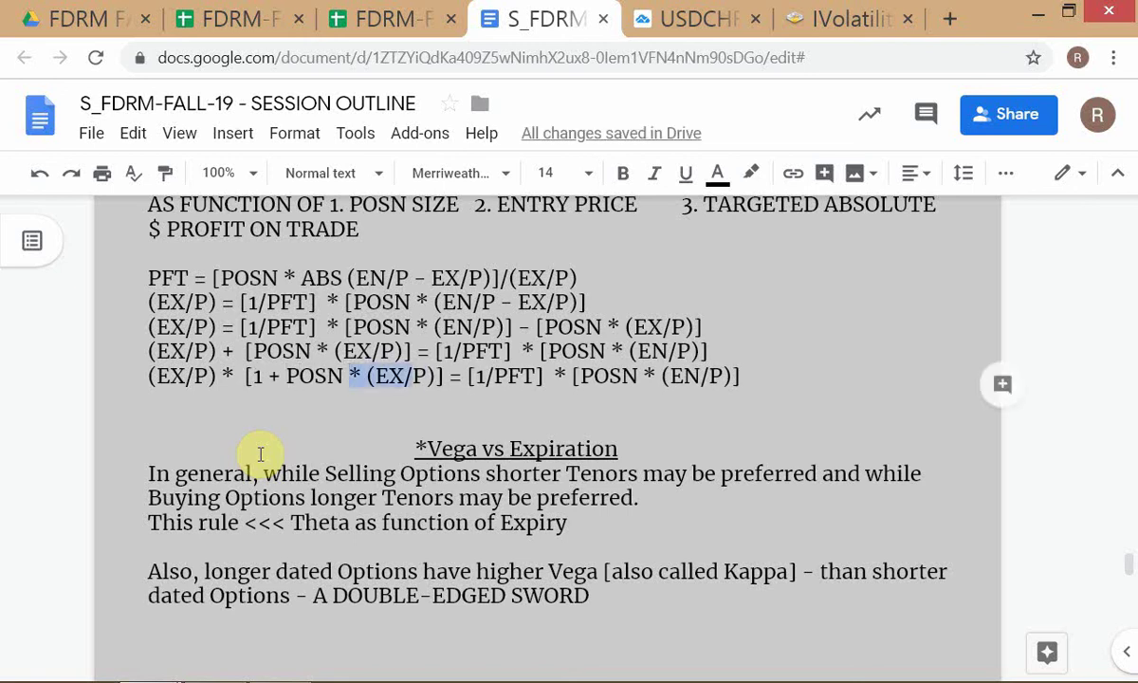
key(BackSpace)
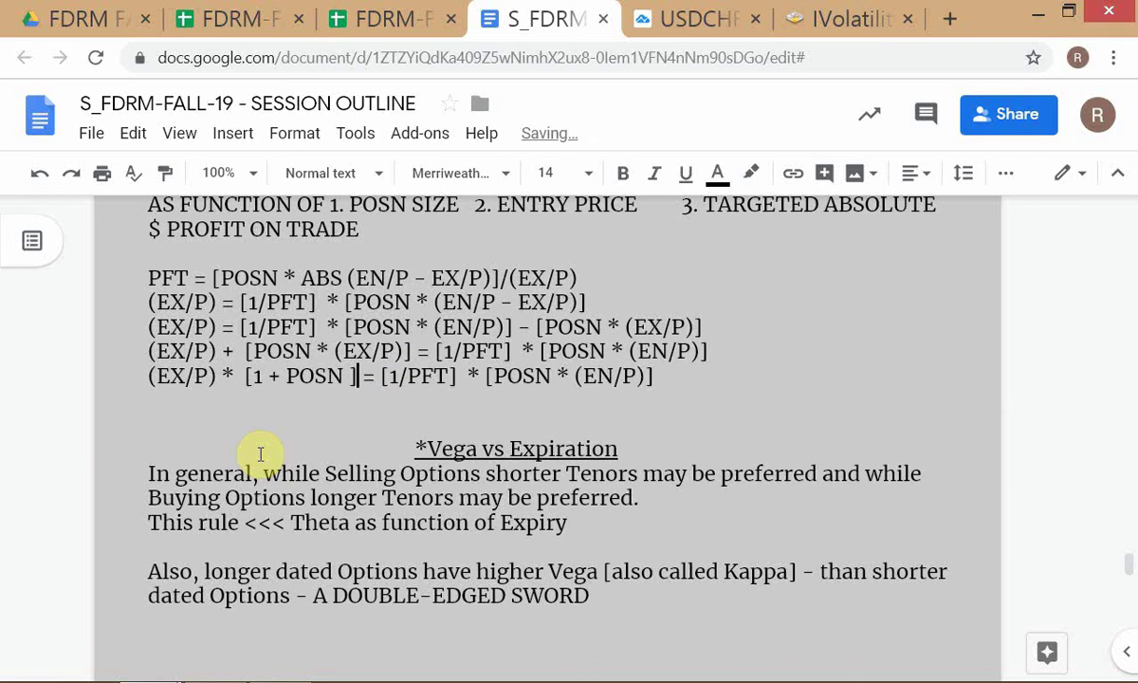
key(BackSpace)
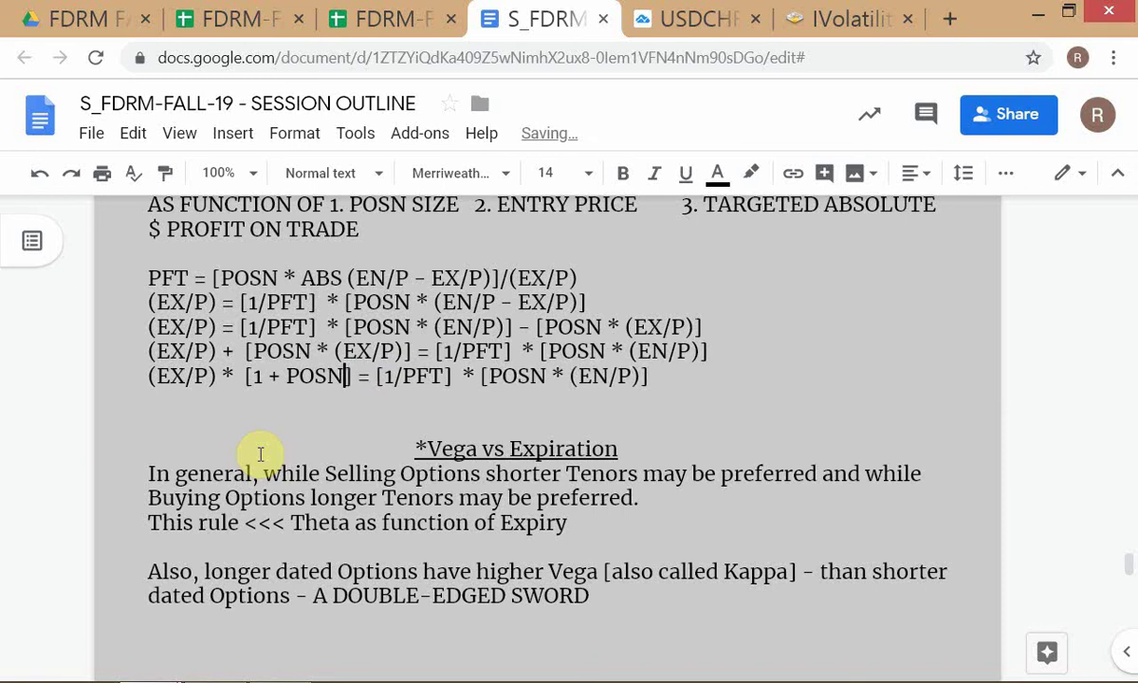
- Duplicate the equation "(EX/P) * [1 + POSN] = [1/PFT] * [POSN * (EN/P)]" on the line directly below it
key(Right)
key(Right)
key(Right)
key(Delete)
key(Left)
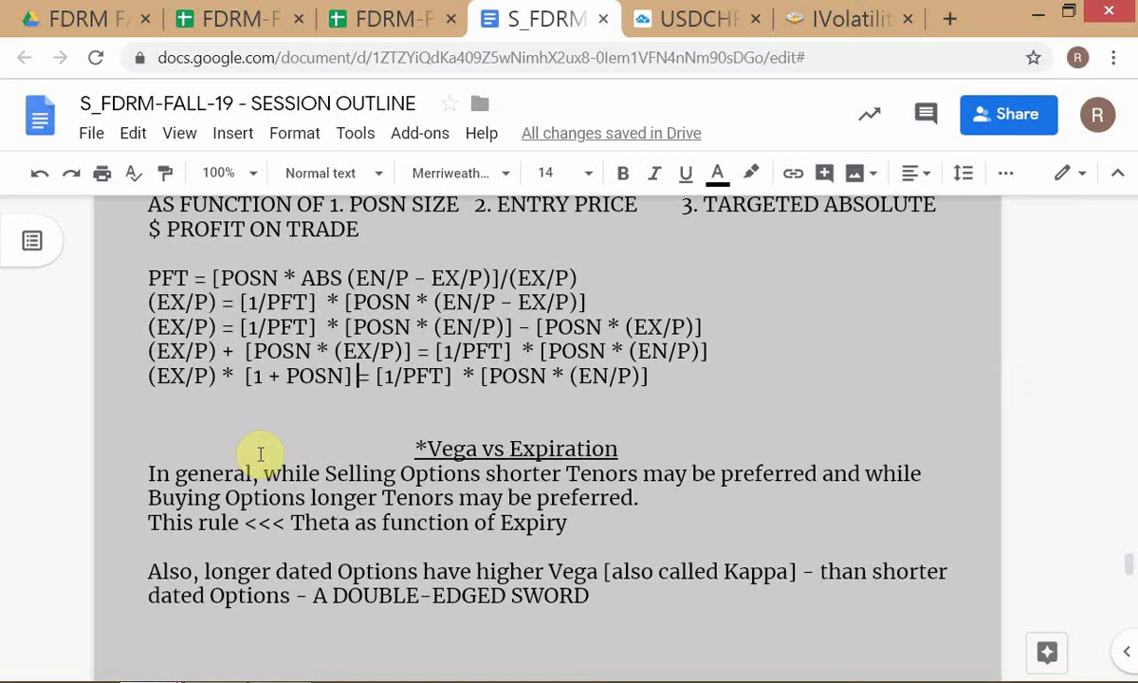
key(Home)
key(shift+End)
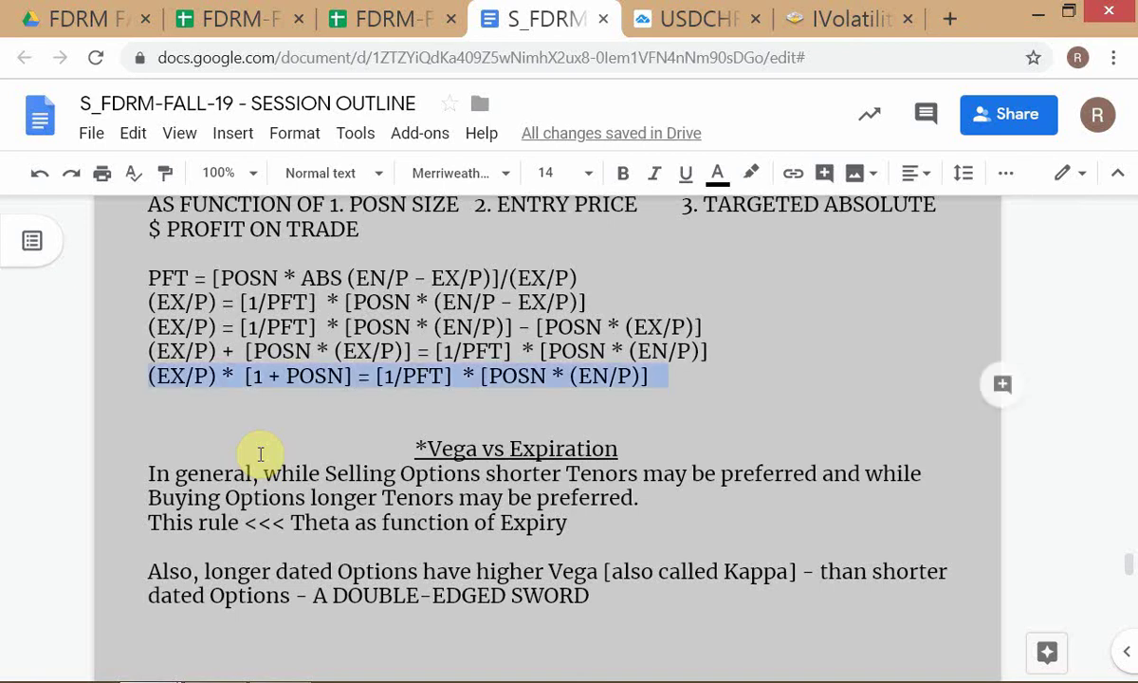
key(ctrl+c)
key(Down)
key(ctrl+v)
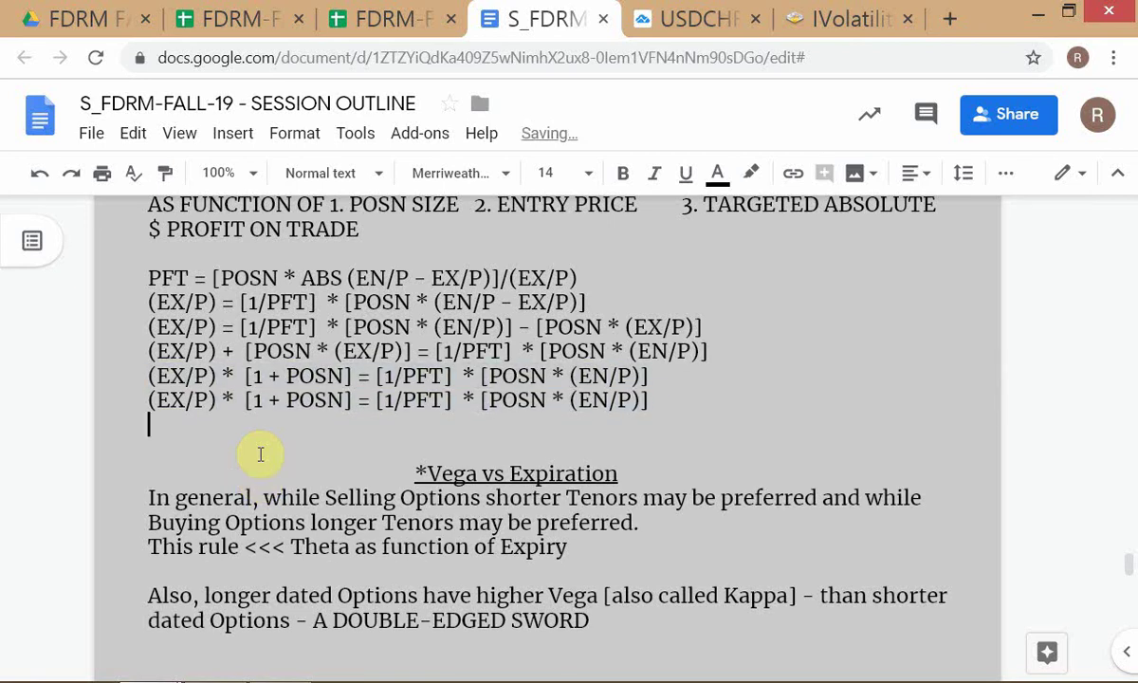
- Delete "[1 + POSN]" from before the equals sign in the new copy of the equation
click(244, 399)
shift+click(343, 399)
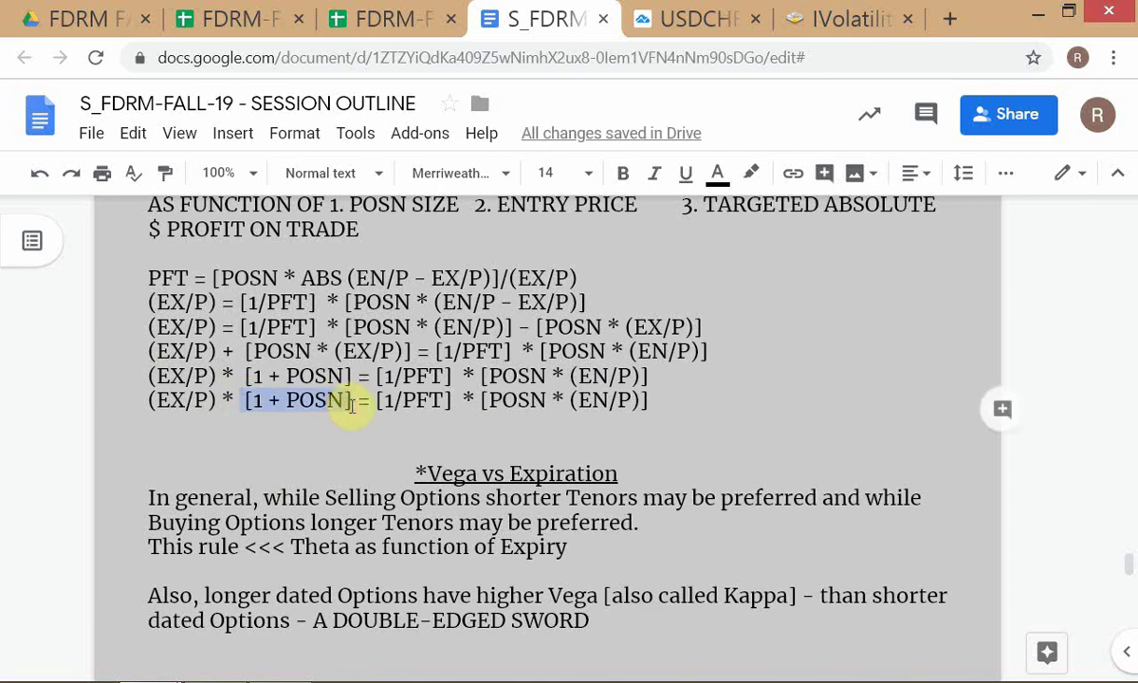
key(BackSpace)
- Enclose the right-hand side of the last equation in curly braces and divide it by appending "/ [1 + POSN]"
key(Right)
key(Right)
key(Right)
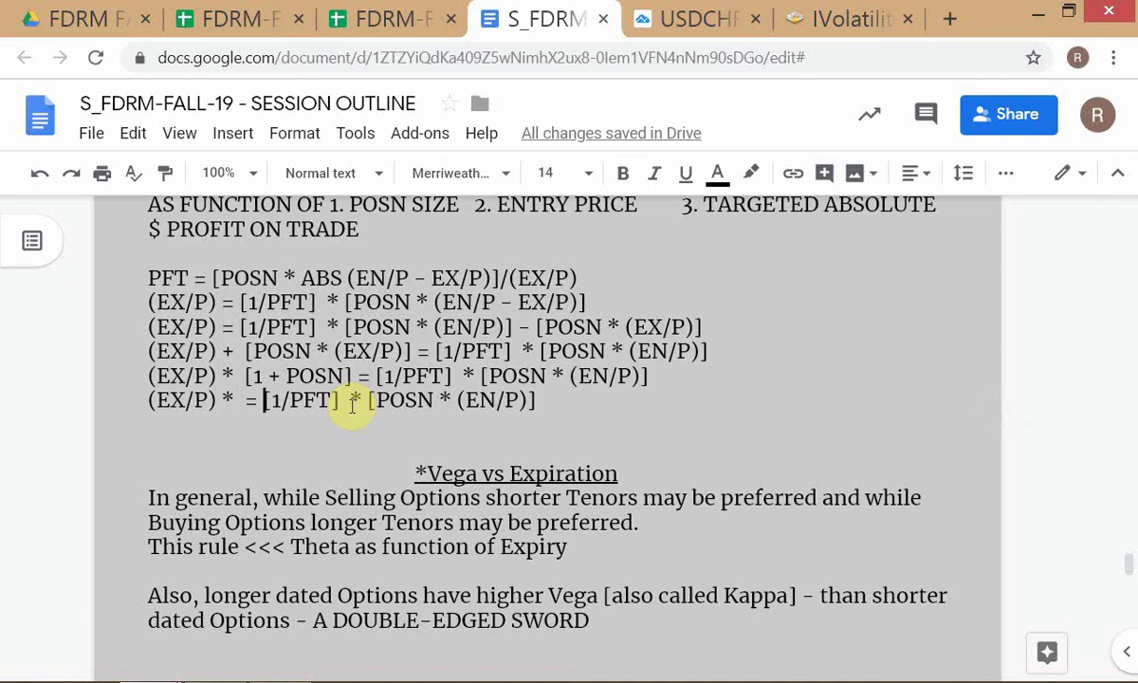
text(()
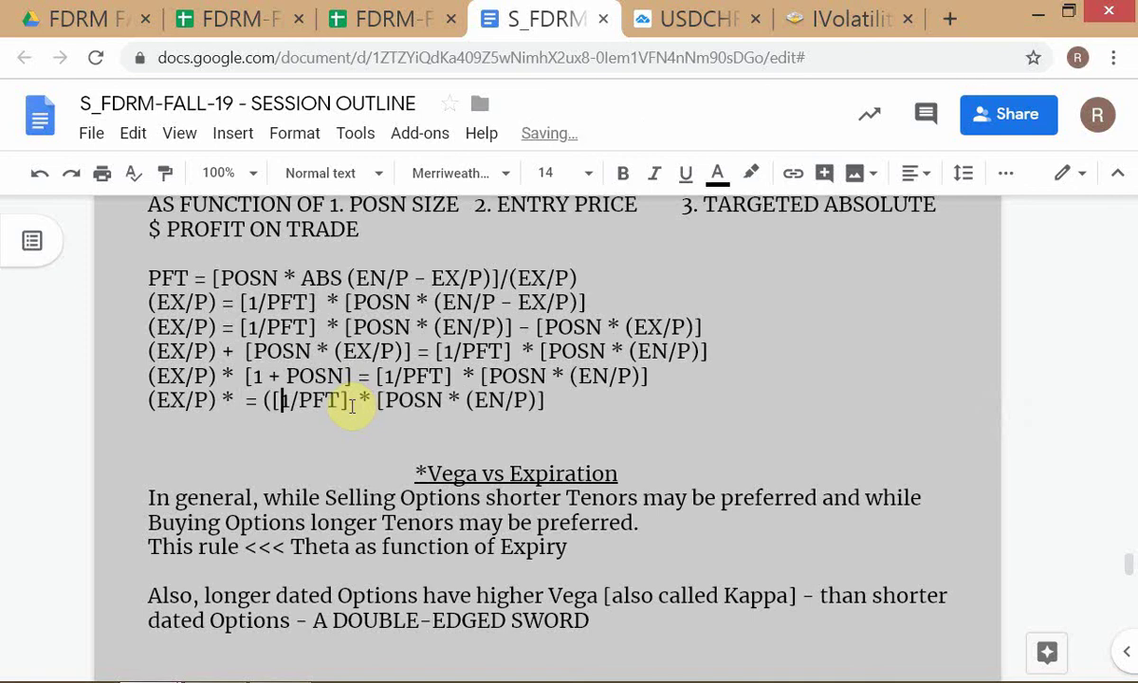
key(BackSpace)
text({)
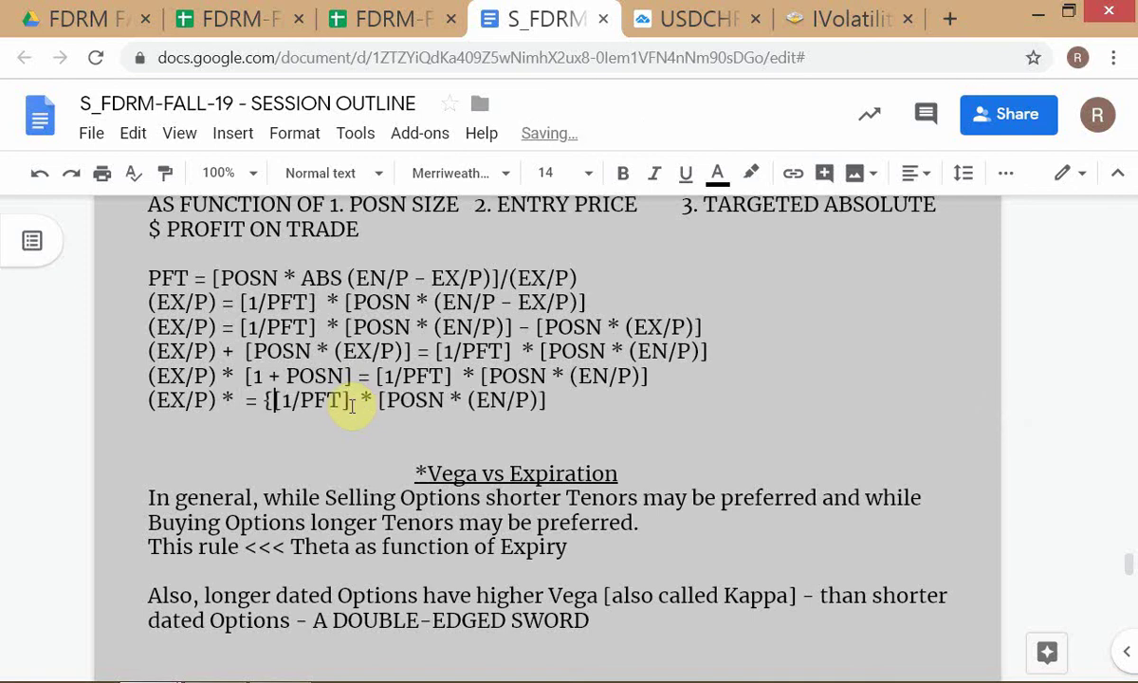
key(Right)
key(Right)
key(Right)
key(Right)
key(Right)
key(Right)
key(Right)
key(Right)
key(Right)
key(Right)
key(Right)
key(Right)
key(Right)
key(Right)
key(Right)
key(Right)
key(Right)
key(Right)
key(Right)
key(Right)
key(Right)
key(Right)
key(Right)
key(Right)
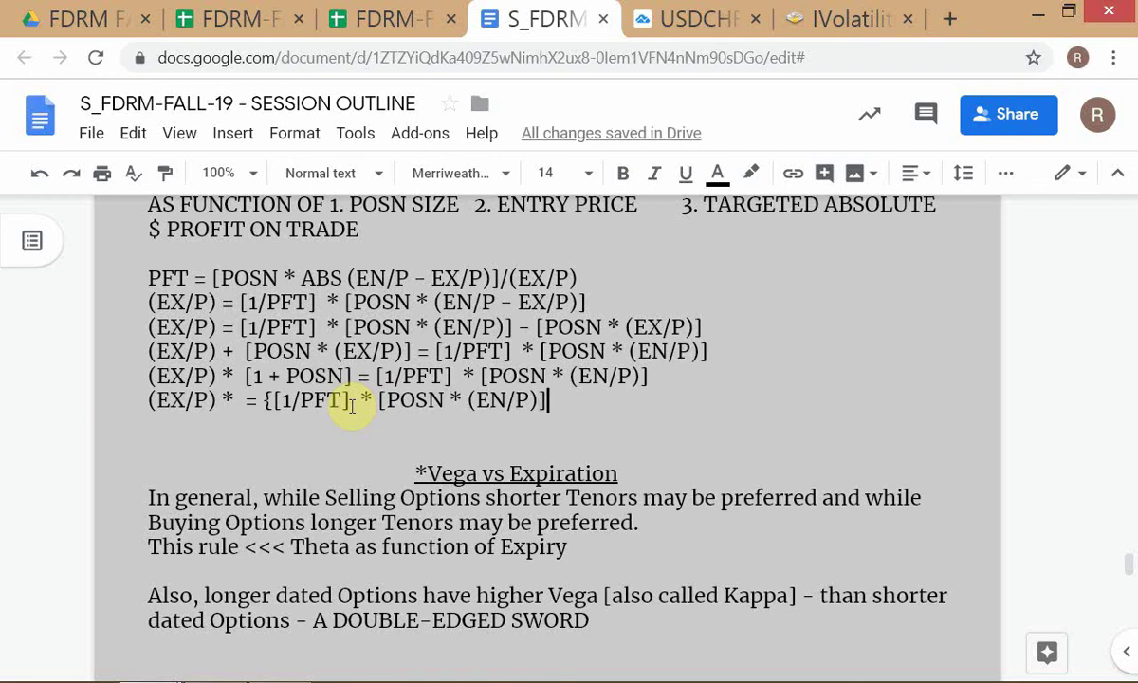
text(})
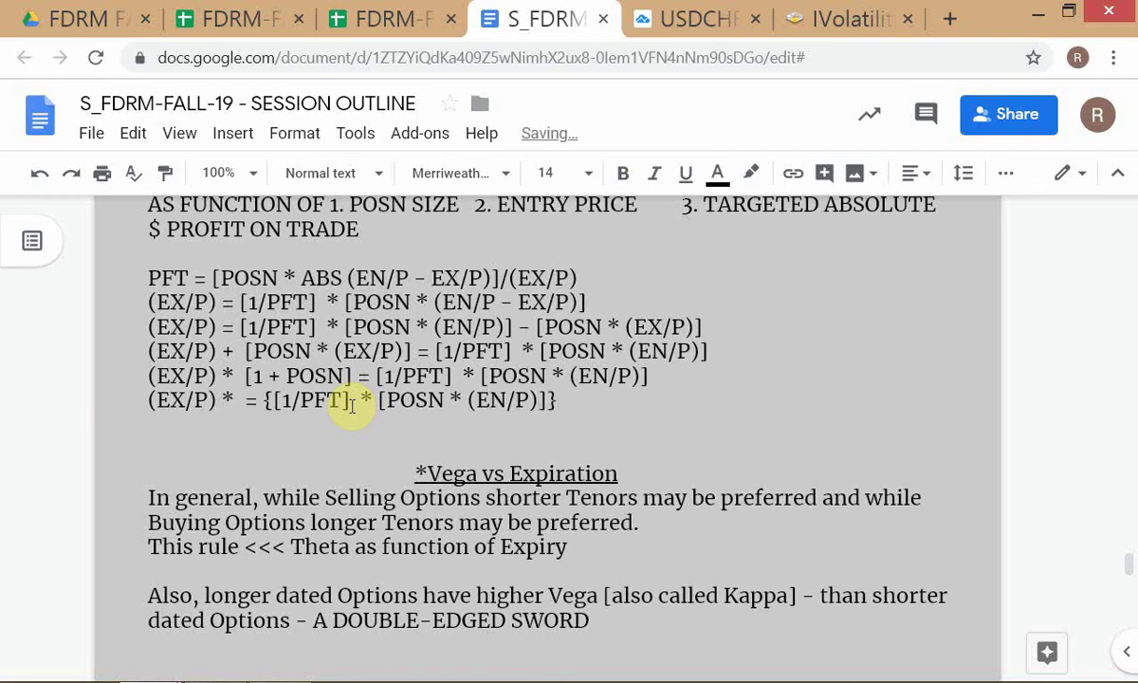
text(/ [1 + POSN])
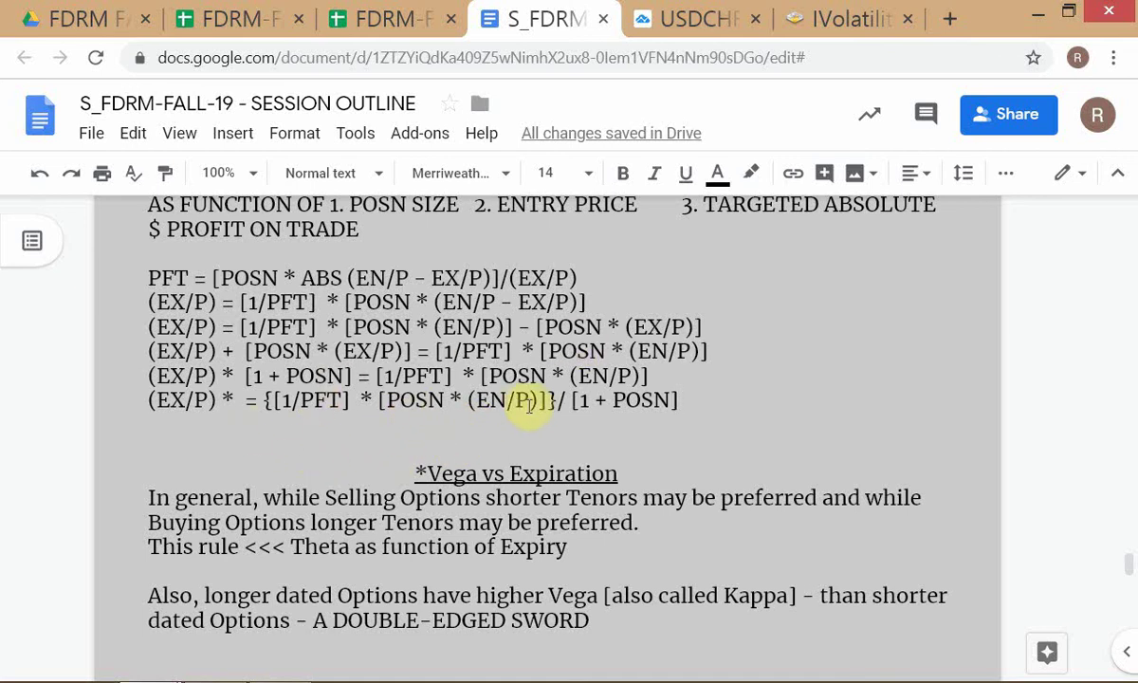
- Switch to the FDRM-FALL-19_CALC spreadsheet and enter the formula =I13*I9 in cell I15
click(376, 19)
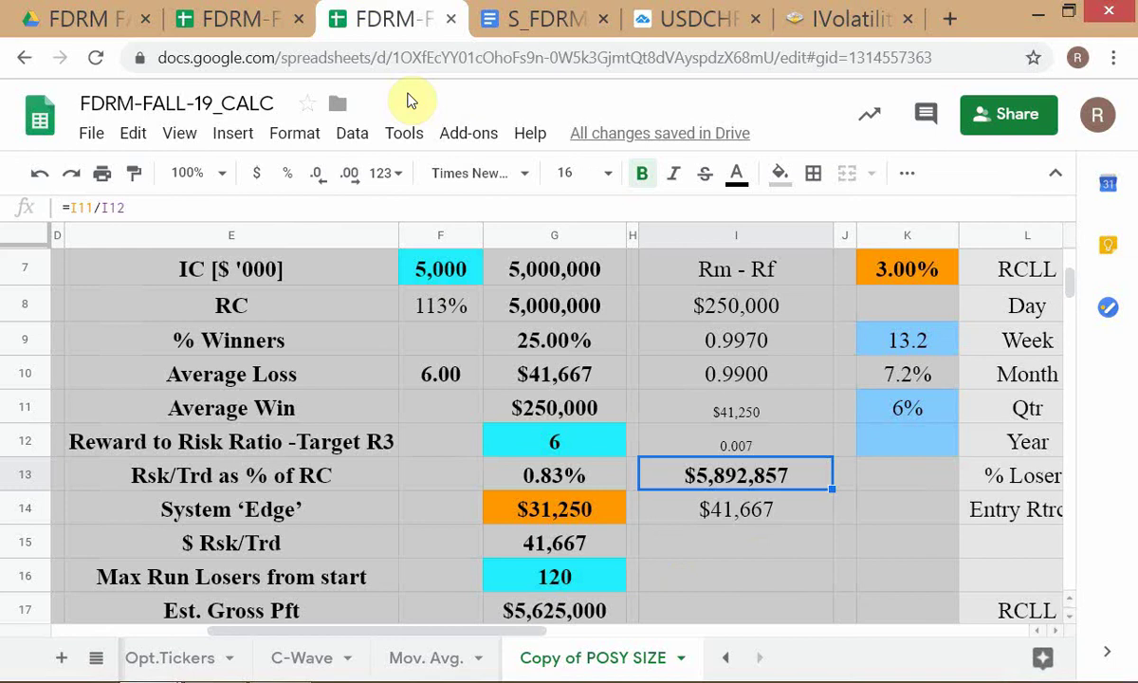
click(754, 556)
scroll(758, 556, down, 1)
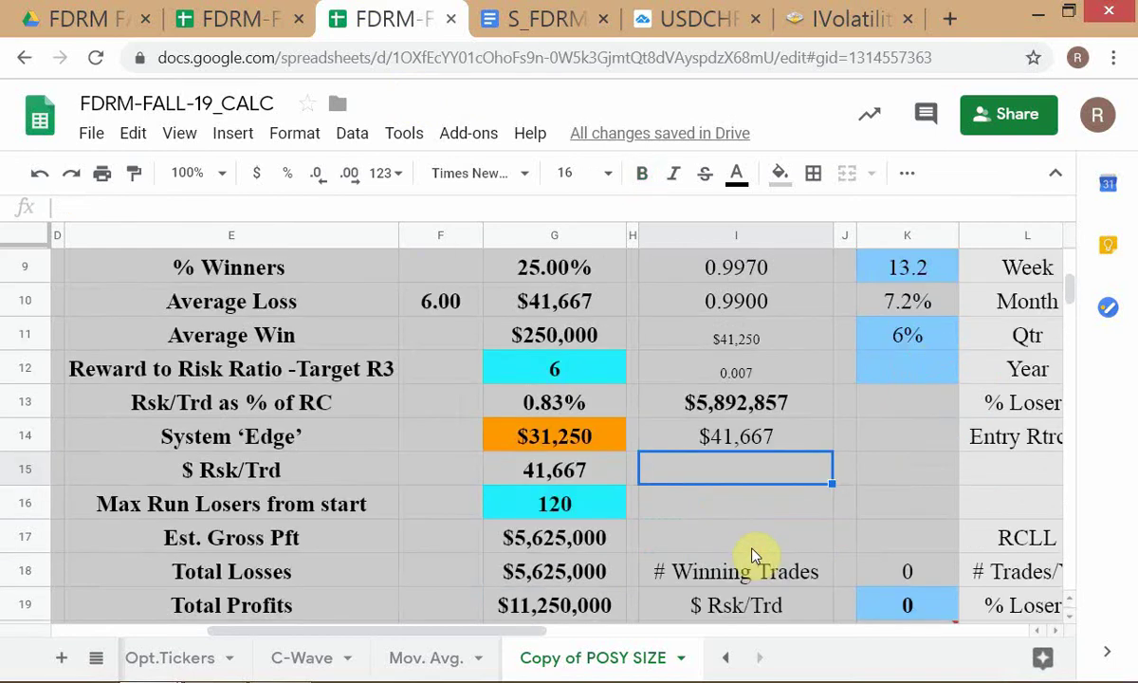
text(=)
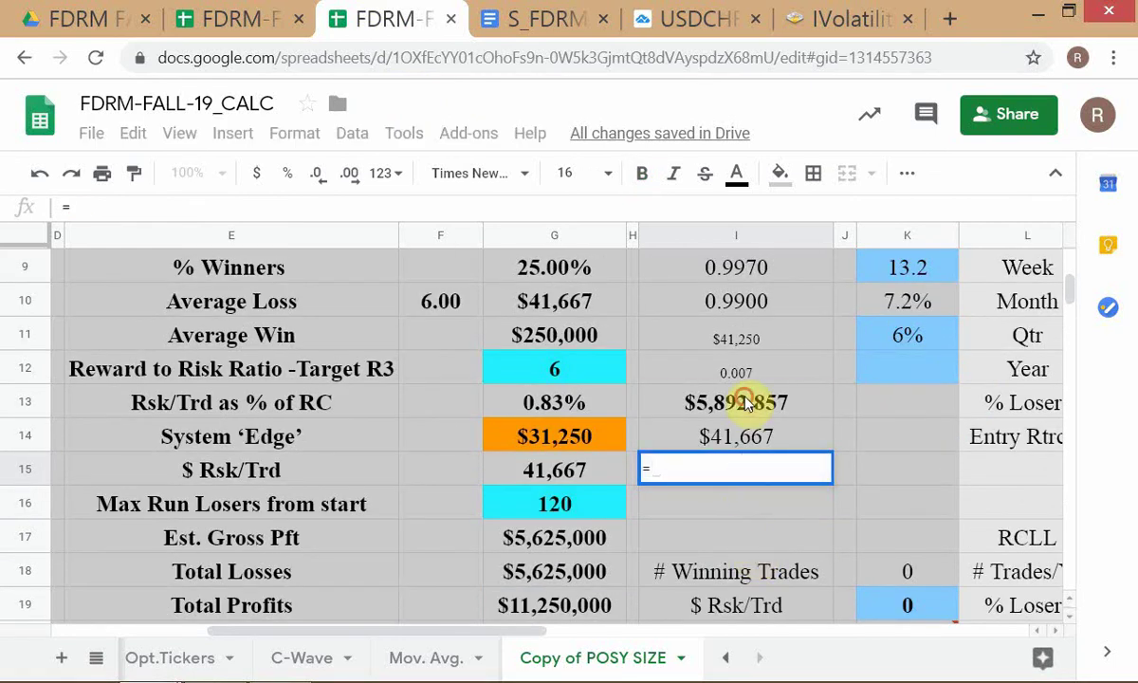
click(746, 403)
text(*)
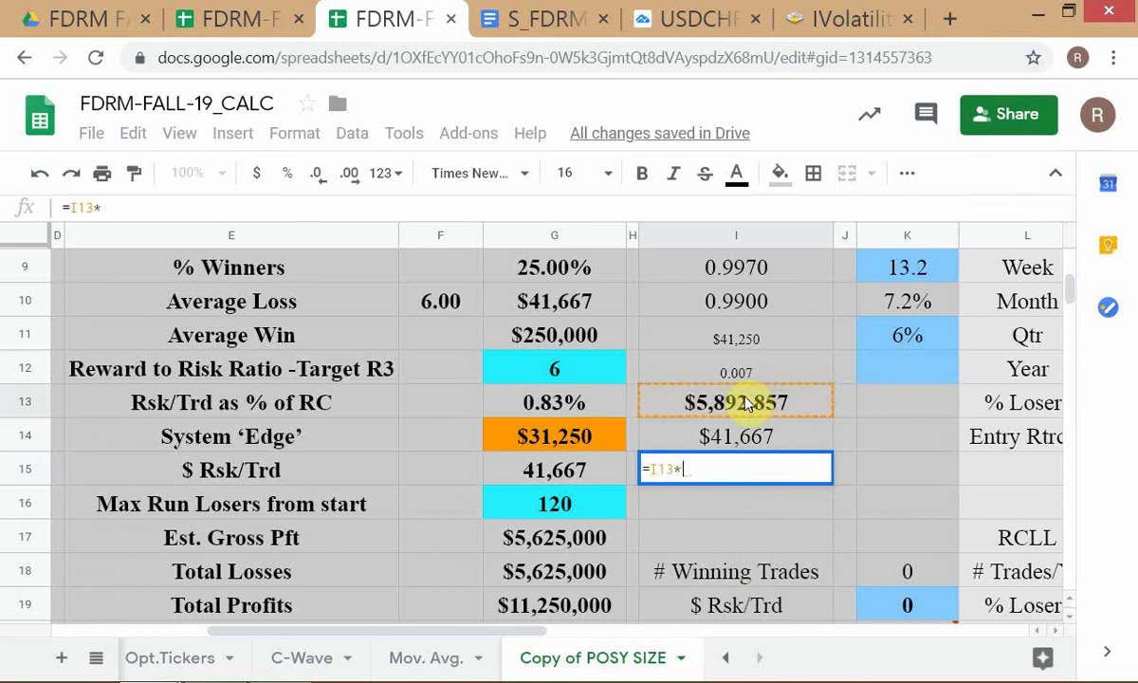
click(749, 279)
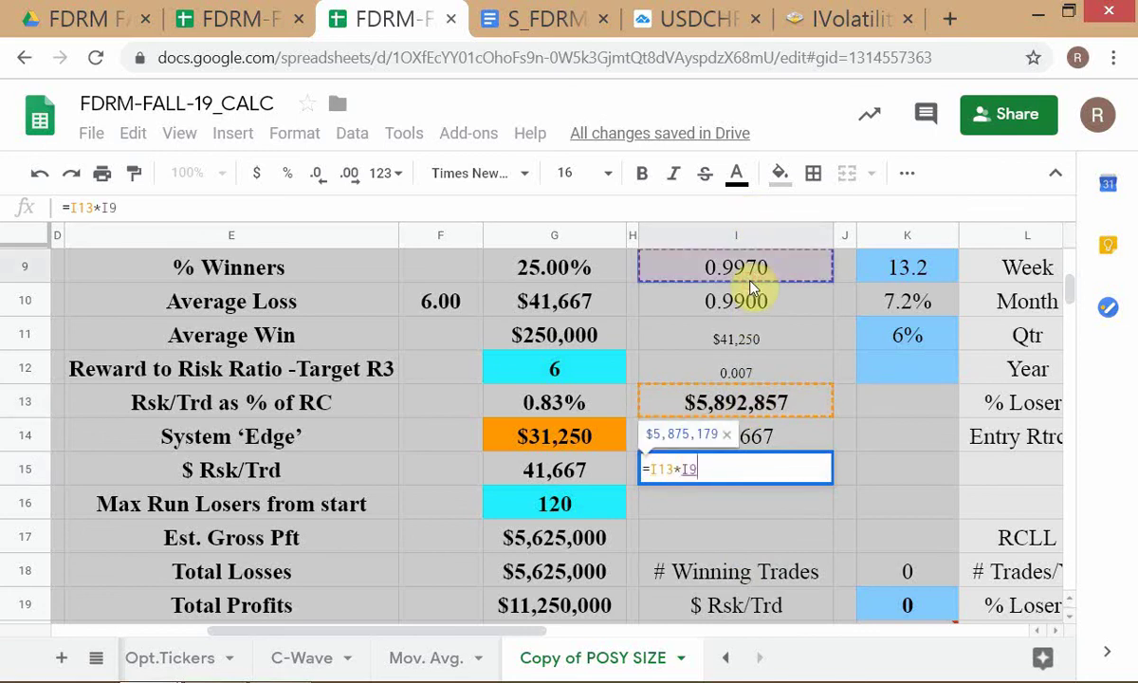
key(Return)
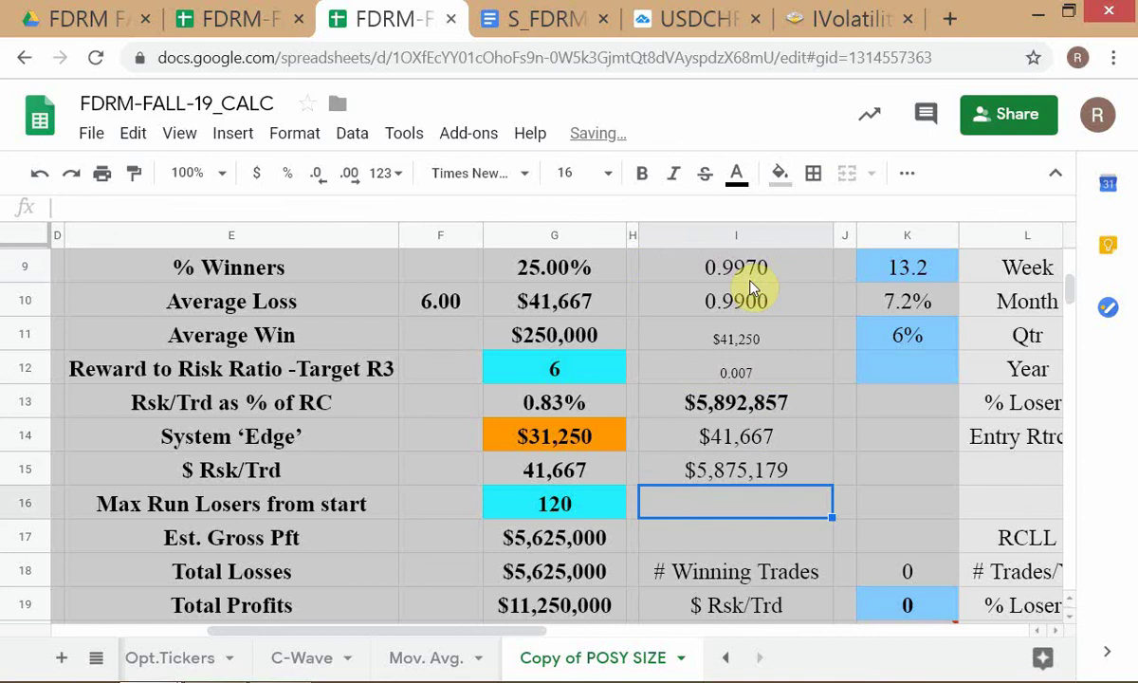
key(Up)
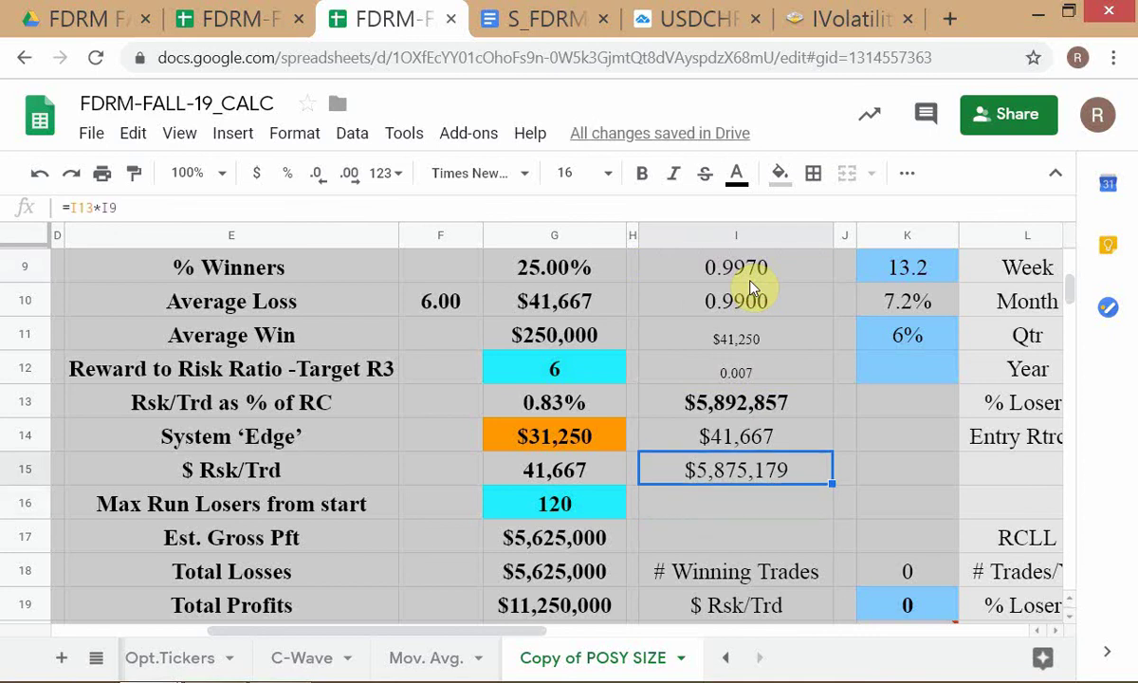
key(Down)
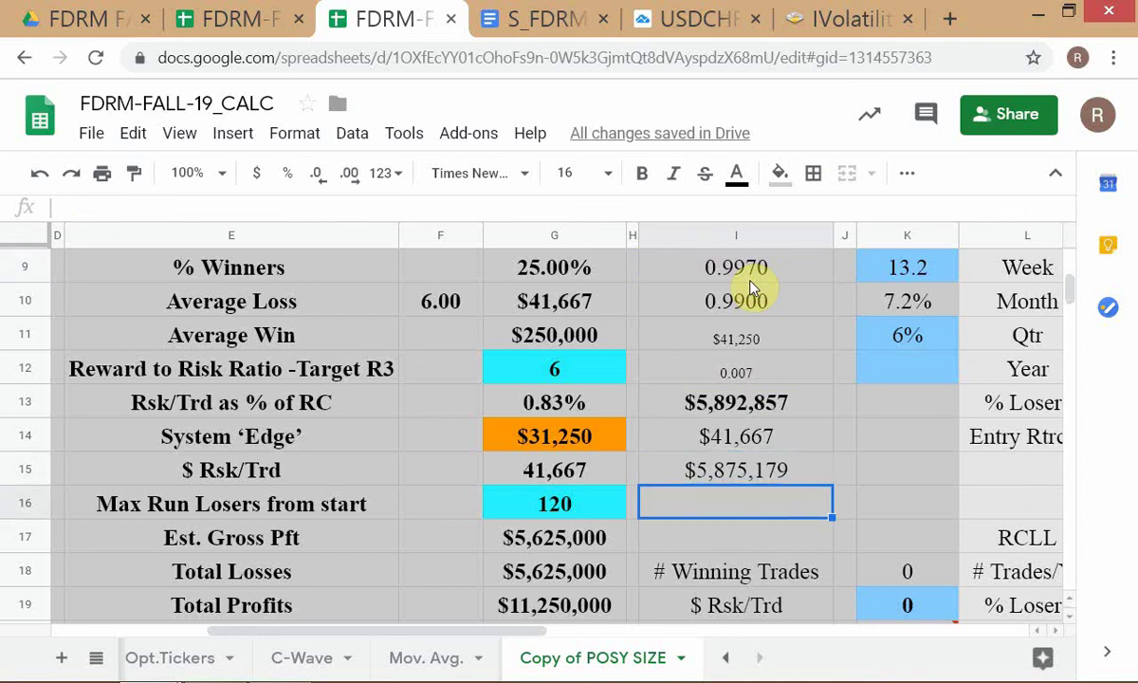
click(525, 17)
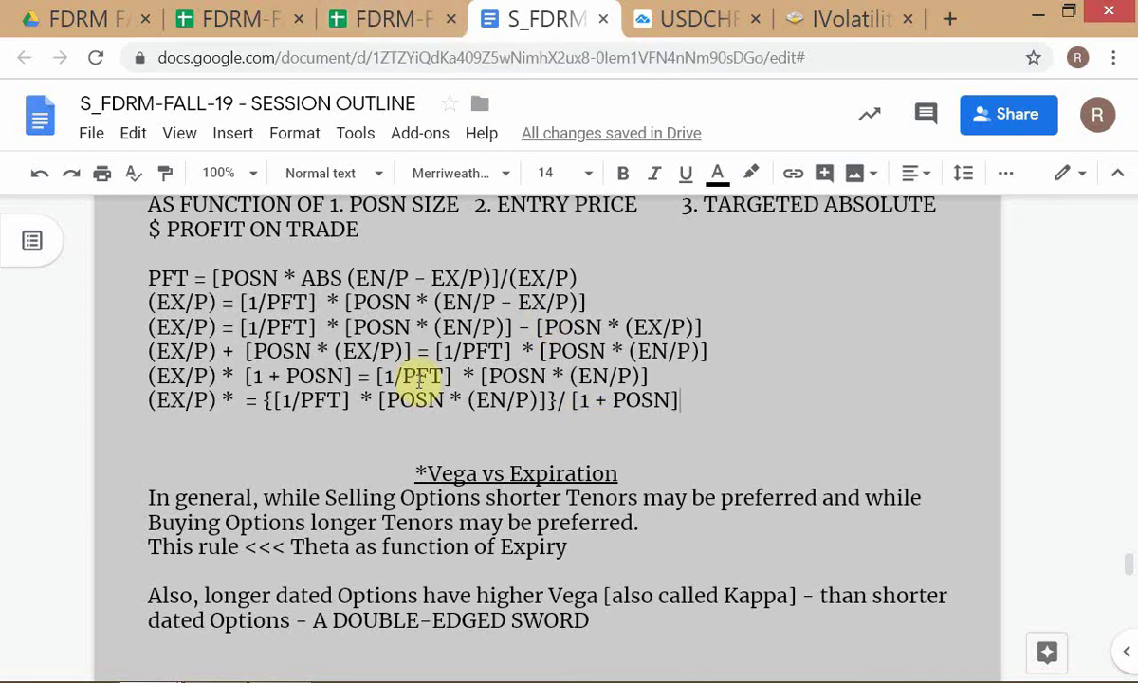
click(383, 20)
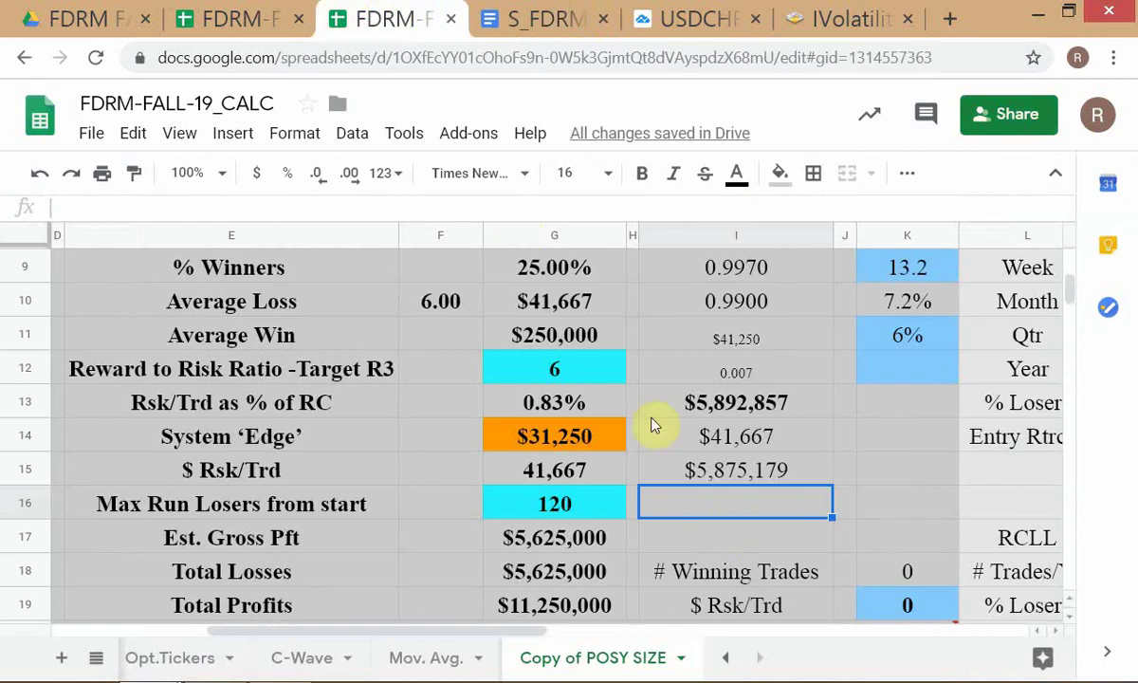
text(=)
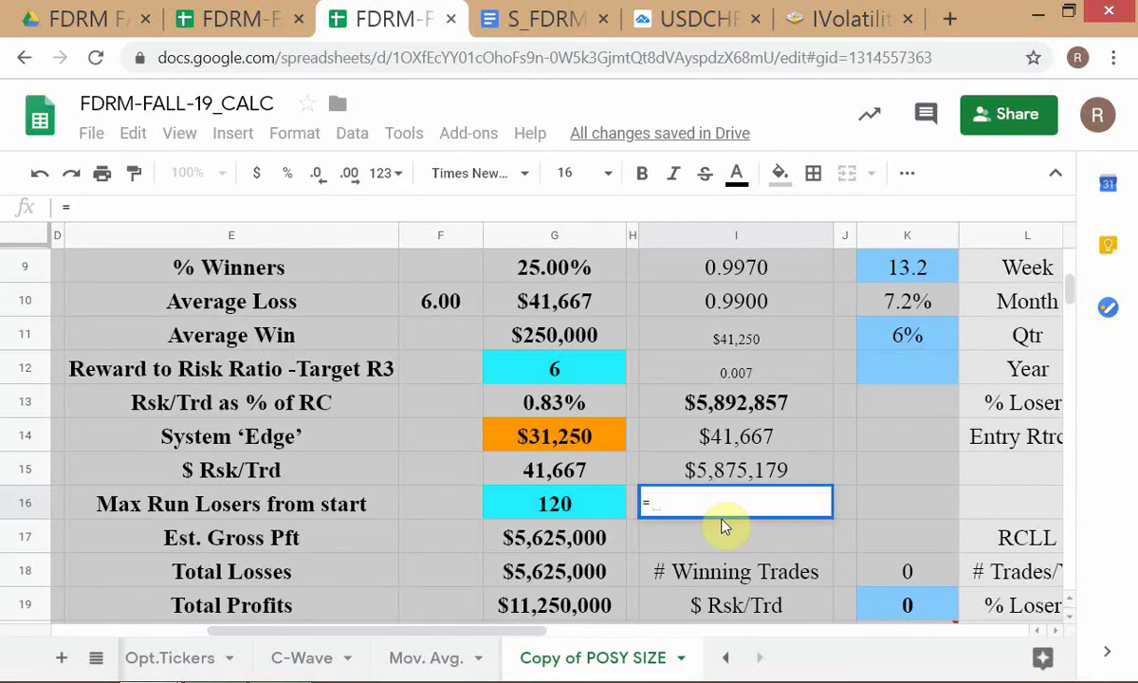
key(Escape)
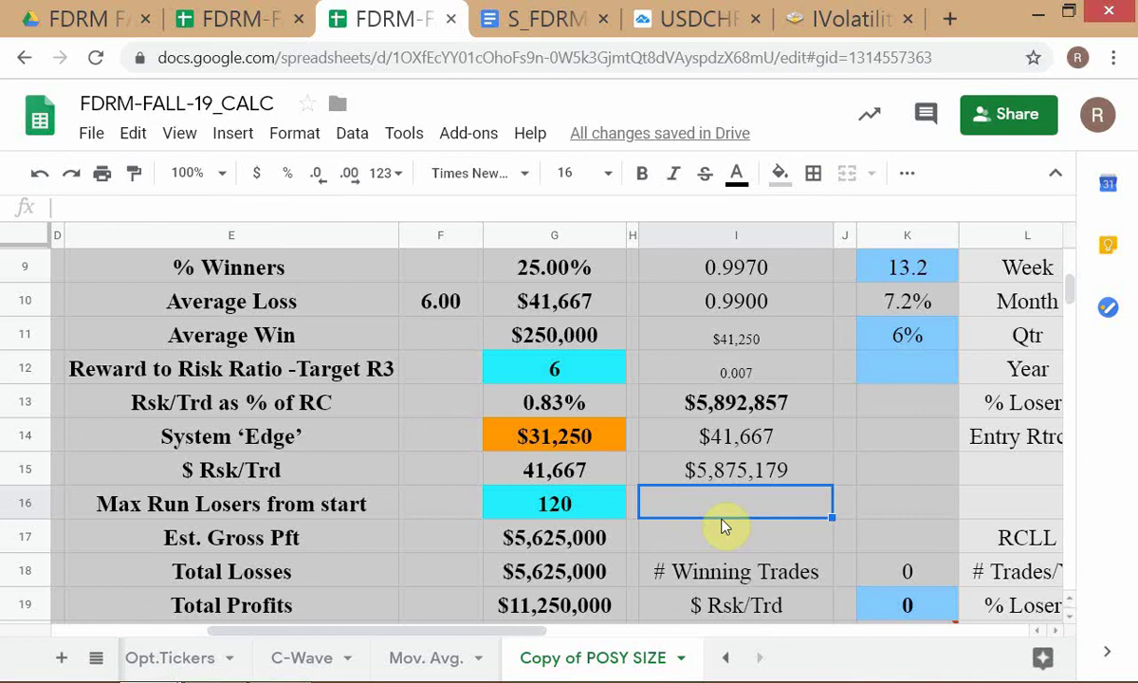
text(=)
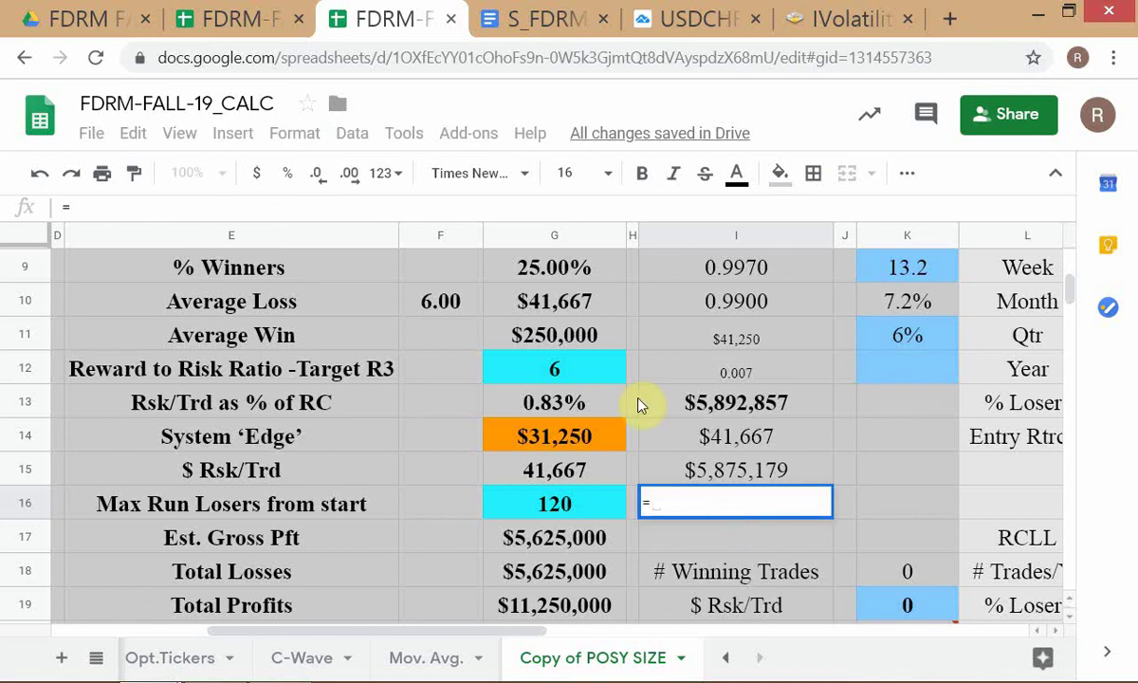
click(592, 336)
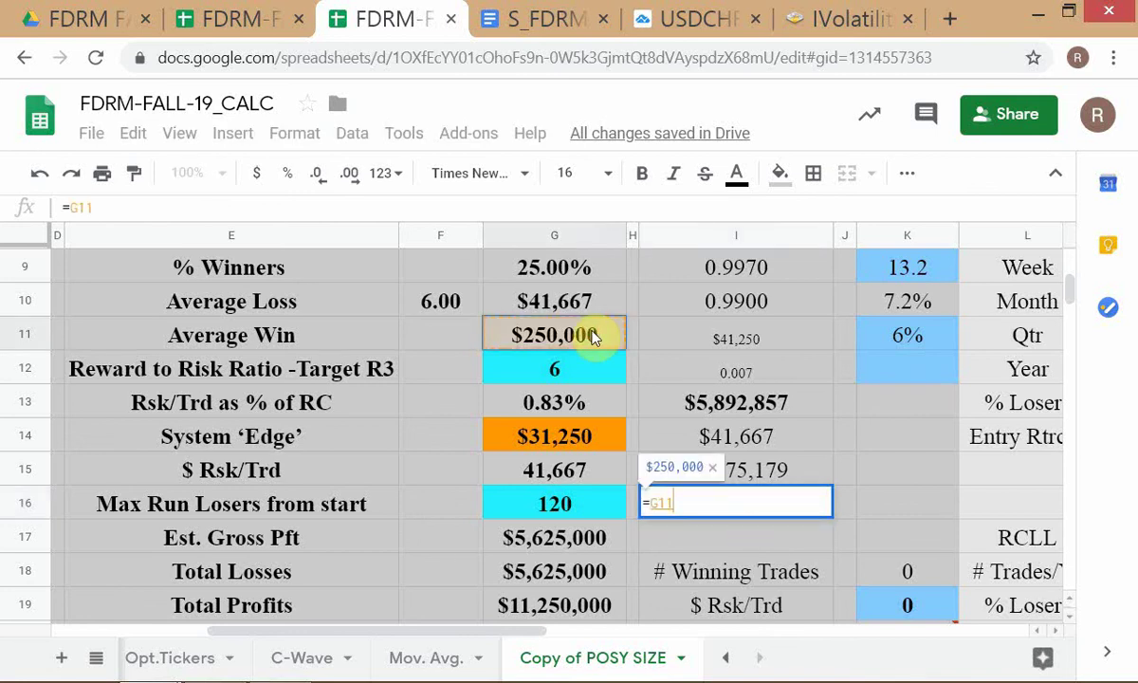
text(*()
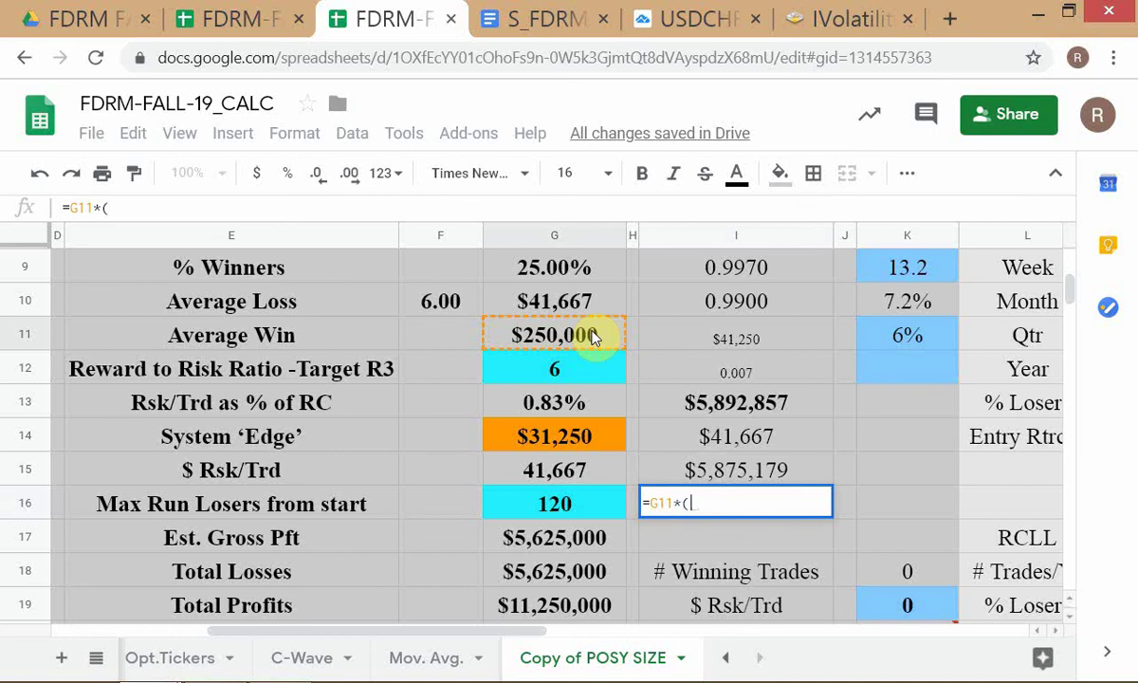
text(1+)
click(703, 403)
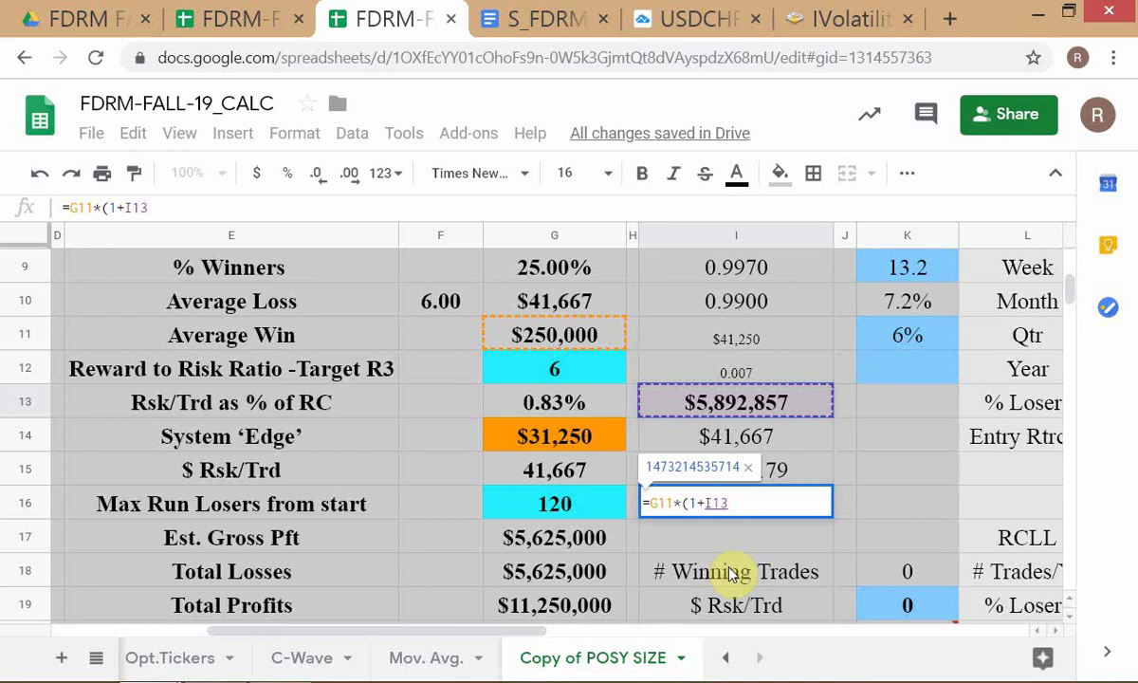
text())
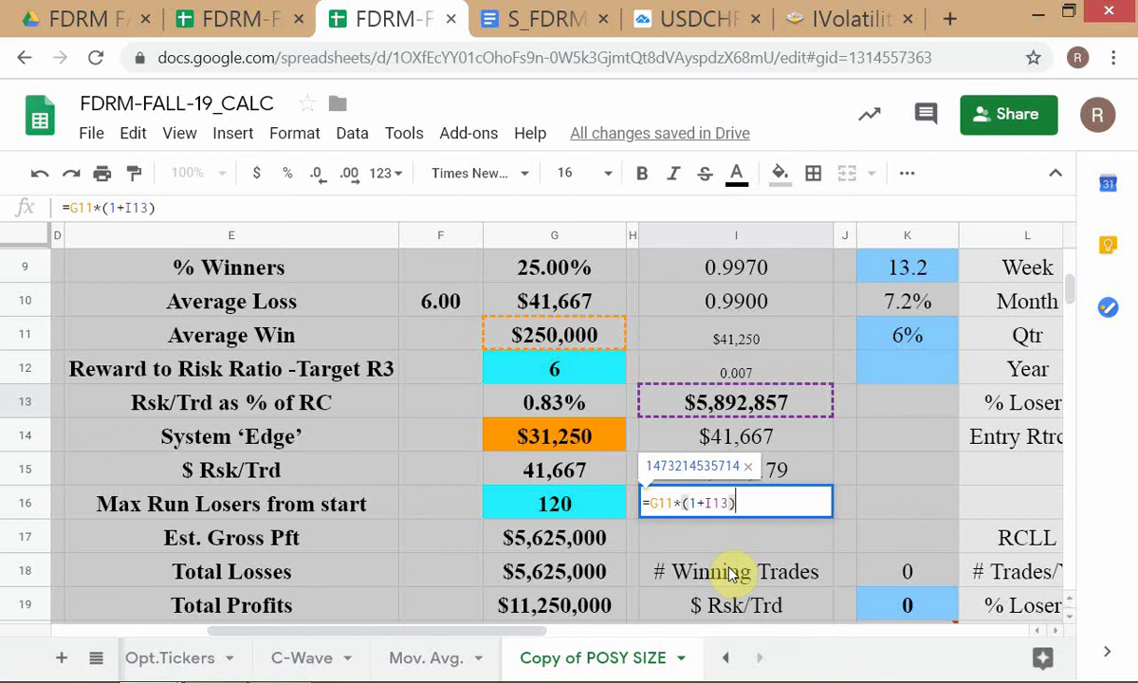
key(Return)
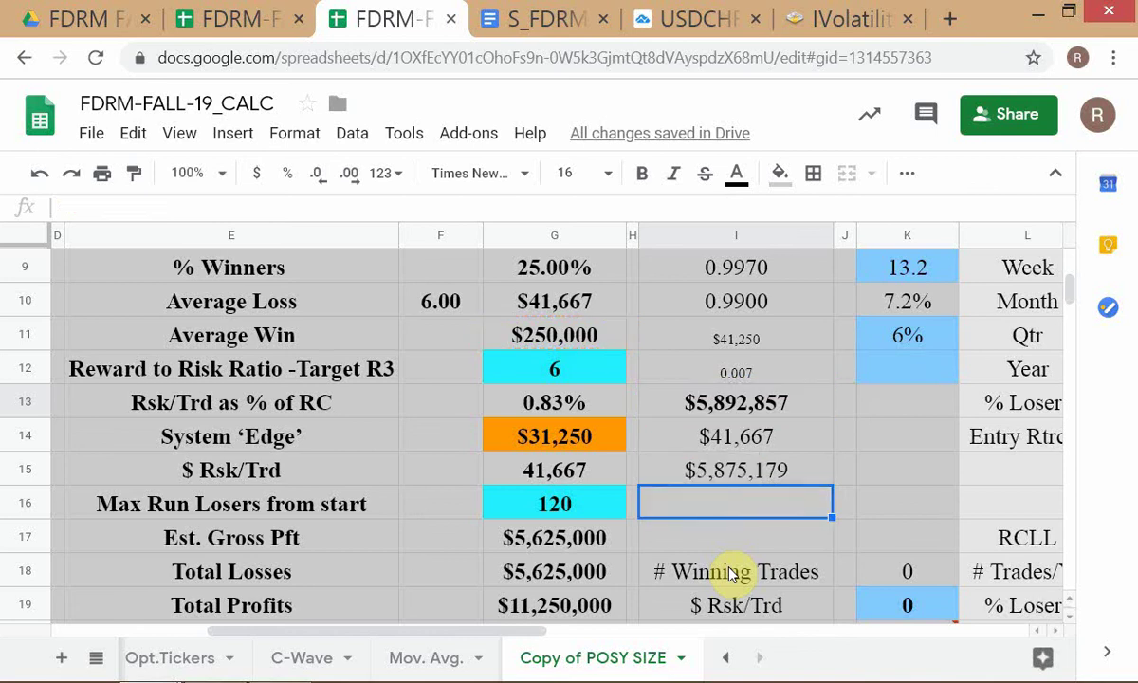
- Return to the S_FDRM-FALL-19 session outline document and select the empty line directly below the last equation
click(552, 17)
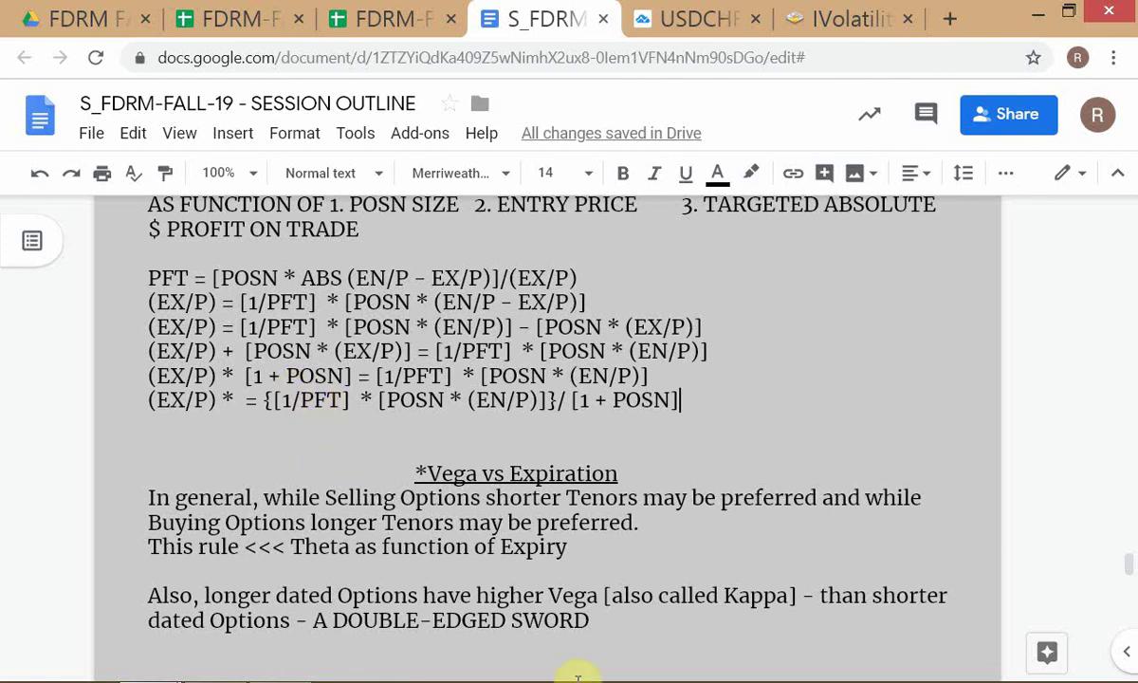
mouse_move(720, 677)
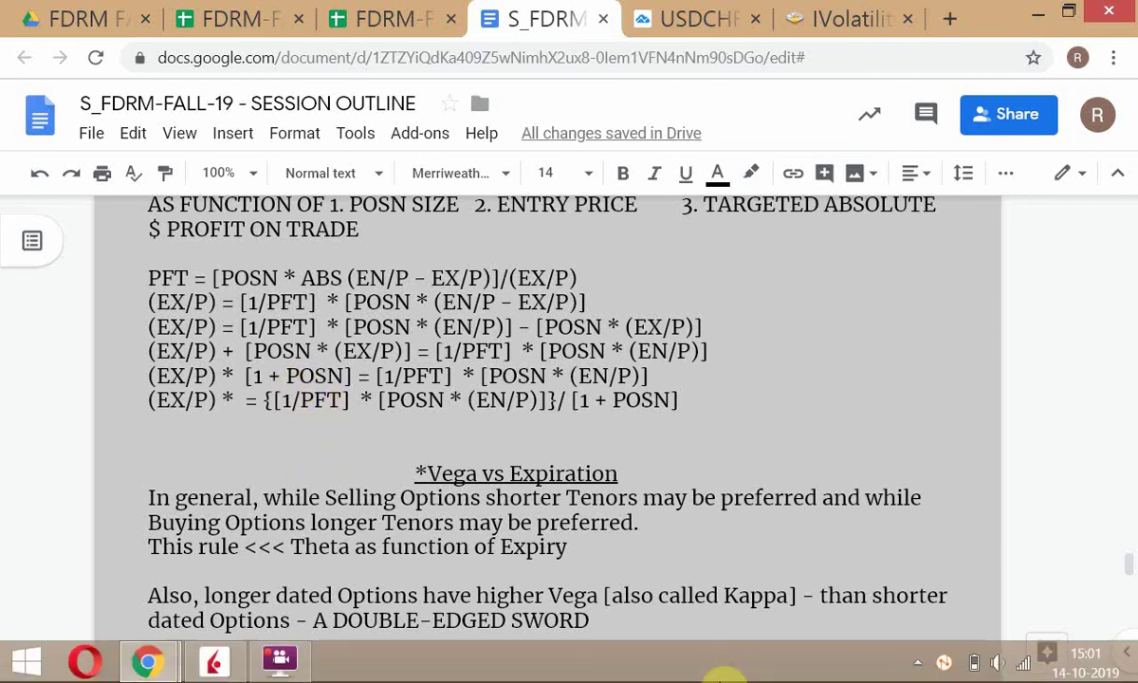
double_click(412, 430)
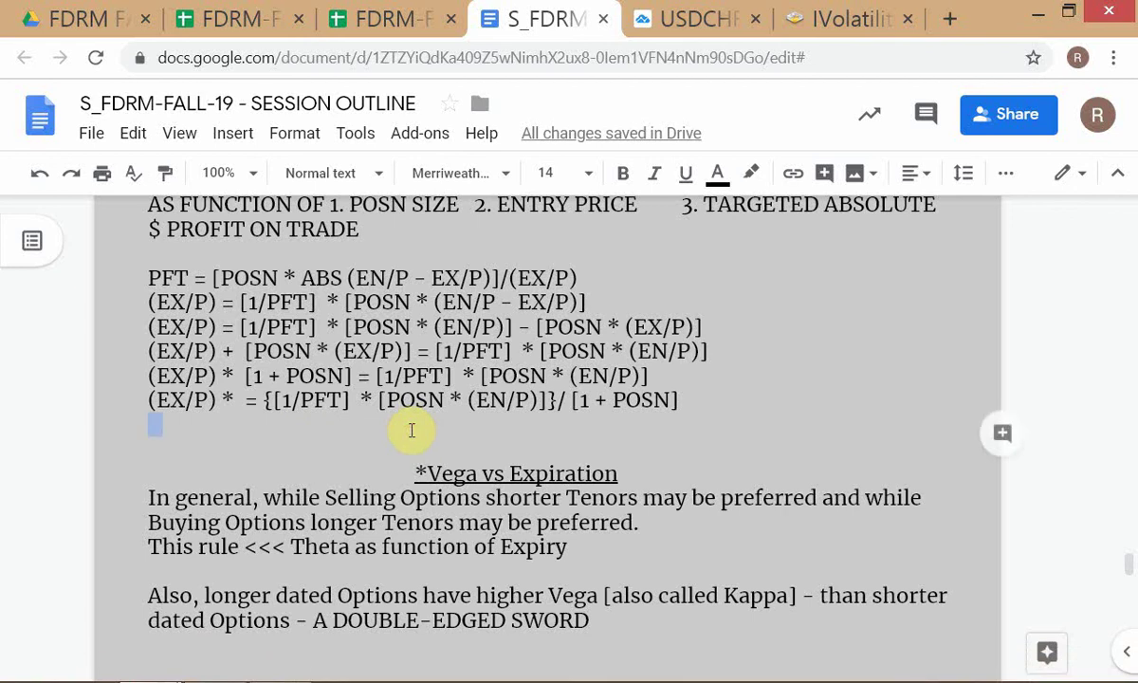